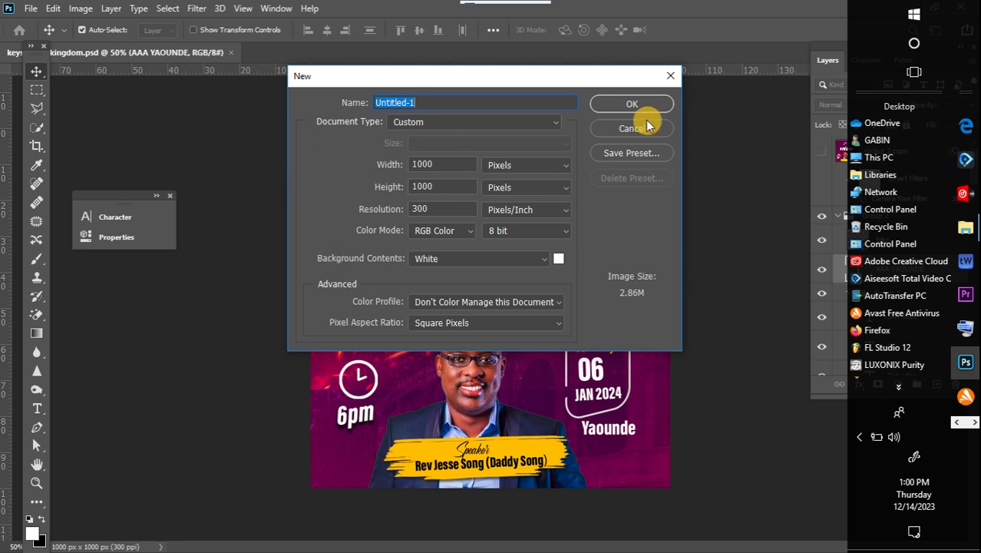
Create a new 1000 × 1000 px document at 300 pixels/inch with a white background.
{"action": "left_click", "coordinate": [625, 105]}
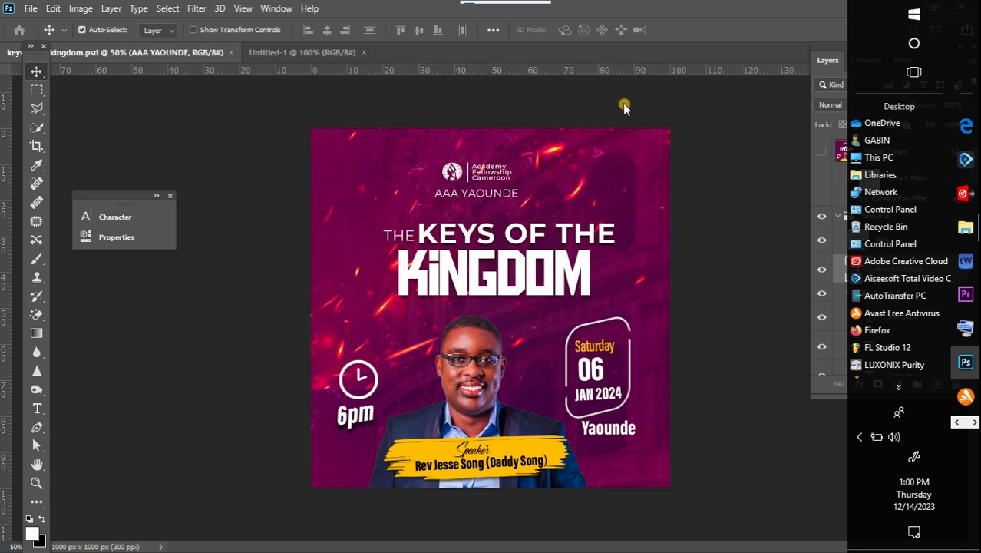
{"action": "key", "text": "super"}
{"action": "key", "text": "super"}
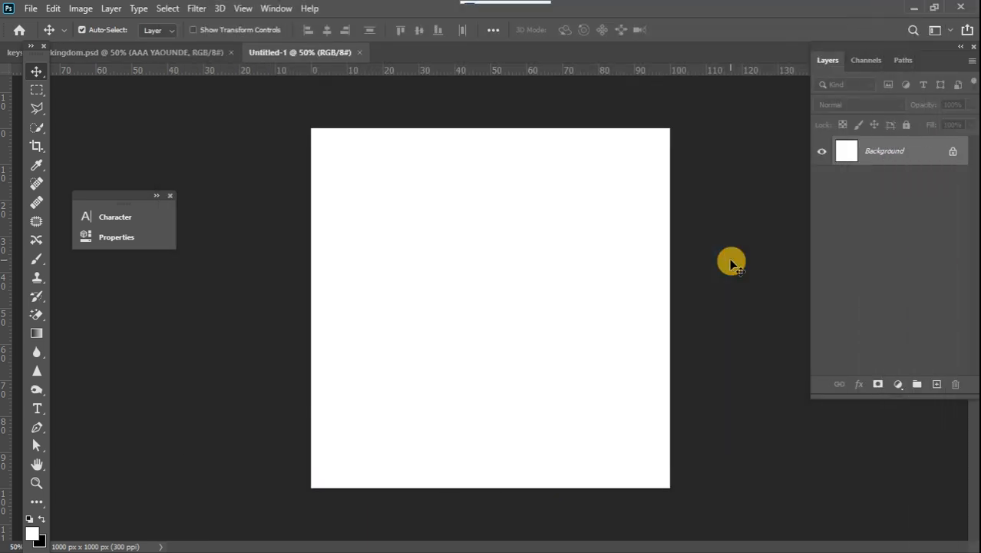
Add a Gradient Fill layer using a pink-to-purple preset with Radial style, 90° angle and 100% scale.
{"action": "left_click", "coordinate": [897, 385]}
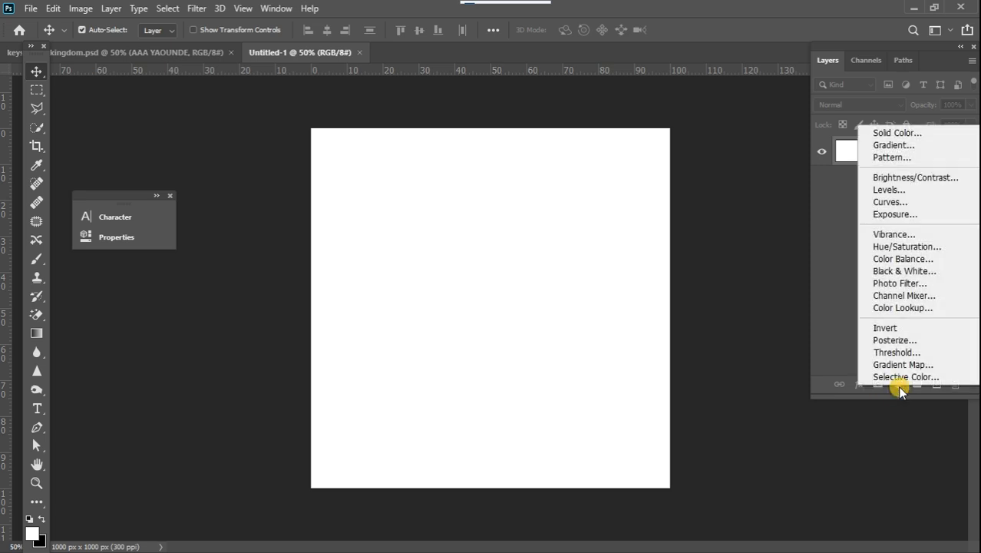
{"action": "left_click", "coordinate": [903, 151]}
{"action": "left_click", "coordinate": [844, 252]}
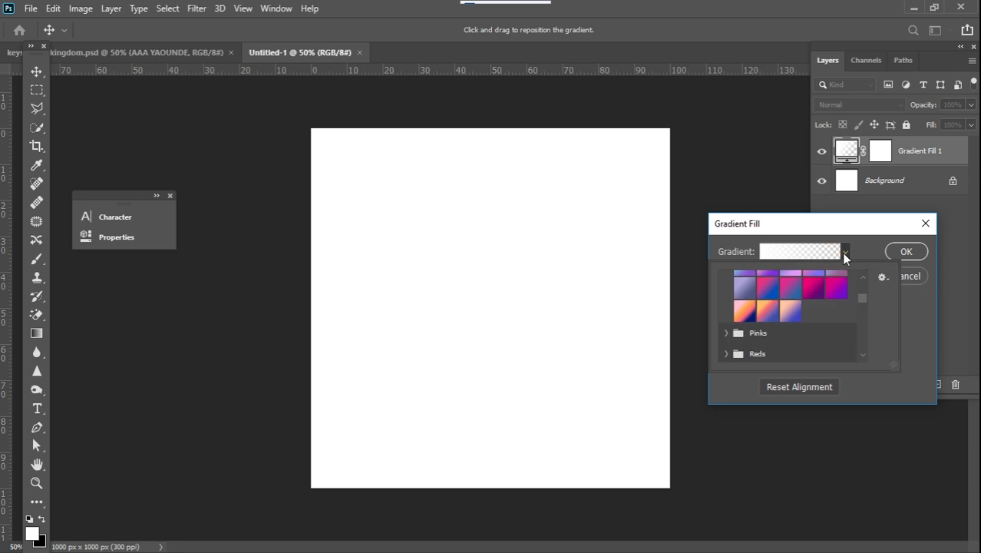
{"action": "left_click", "coordinate": [814, 289]}
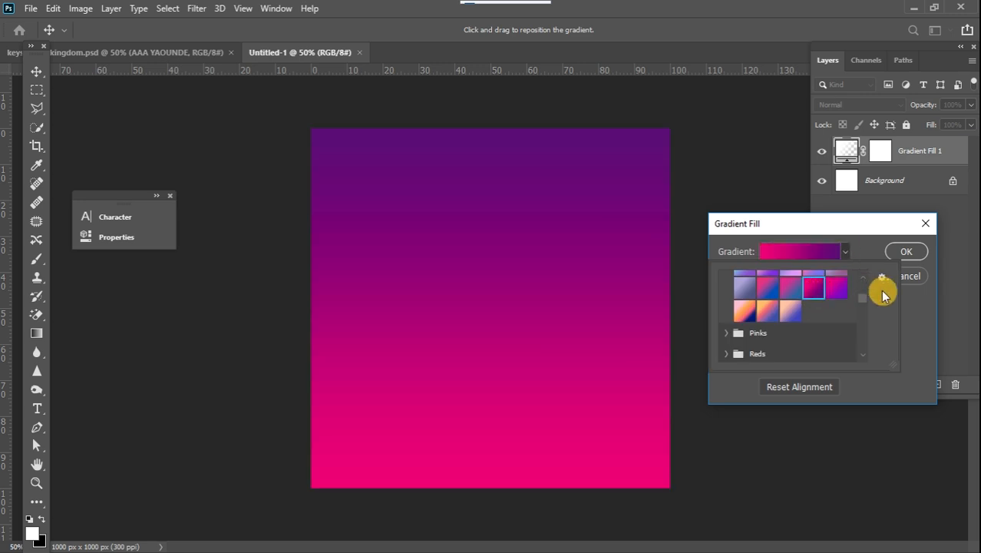
{"action": "left_click", "coordinate": [921, 317]}
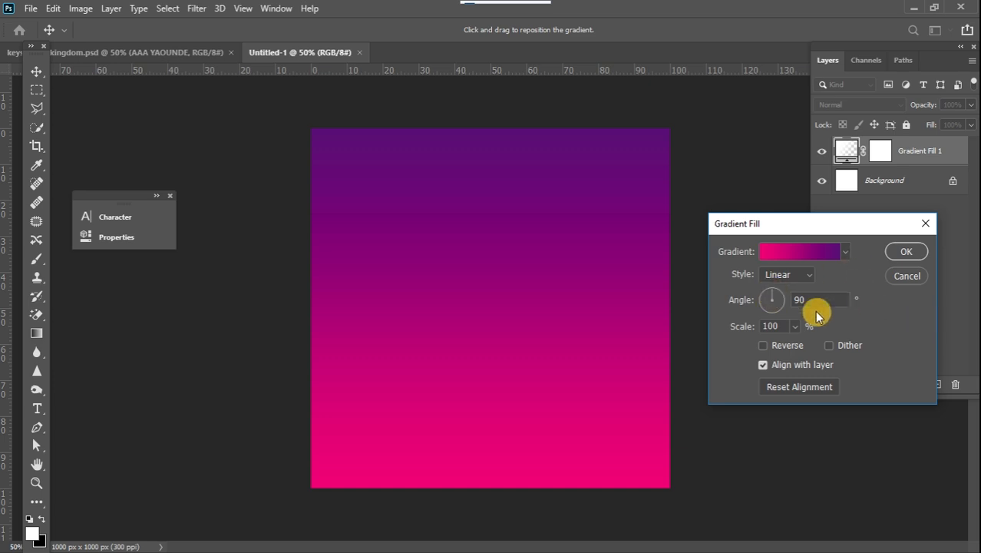
{"action": "left_click", "coordinate": [809, 275]}
{"action": "left_click", "coordinate": [794, 300]}
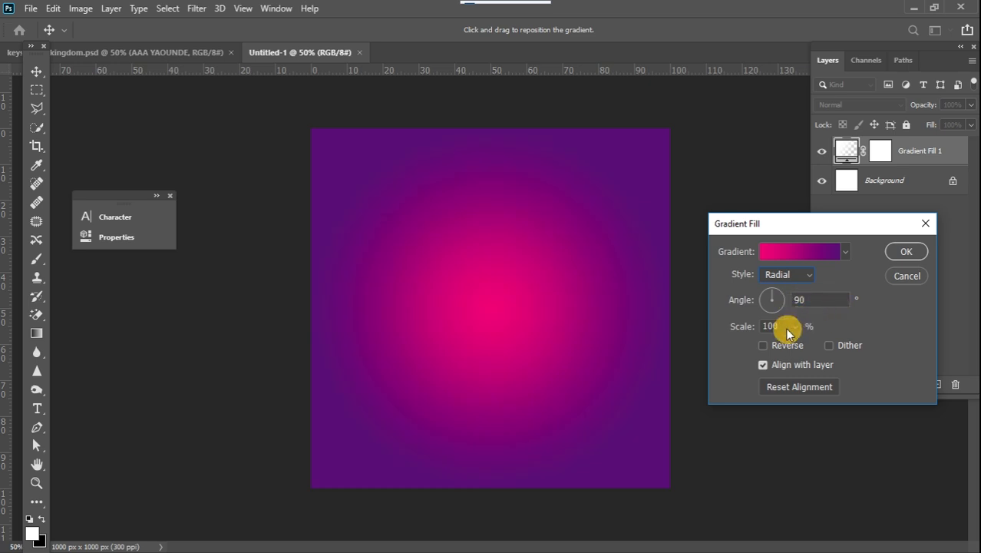
{"action": "left_click", "coordinate": [795, 326]}
{"action": "left_click_drag", "start_coordinate": [793, 344], "coordinate": [796, 347]}
{"action": "left_click_drag", "start_coordinate": [795, 346], "coordinate": [794, 346]}
{"action": "left_click", "coordinate": [907, 254]}
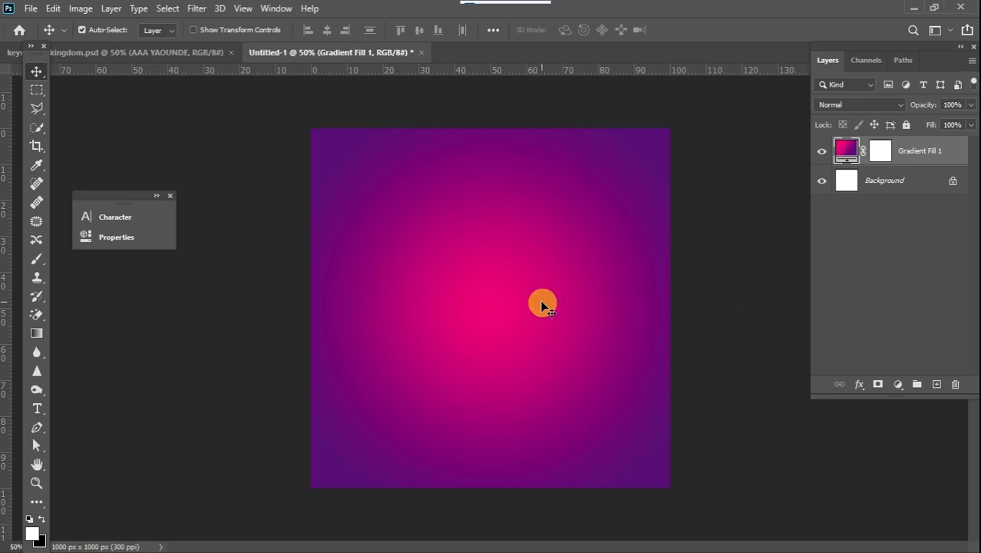
Place the image-from-rawpixel-id-3285460-jpeg Colosseum photo from the USB Drive into the document.
{"action": "mouse_move", "coordinate": [975, 238]}
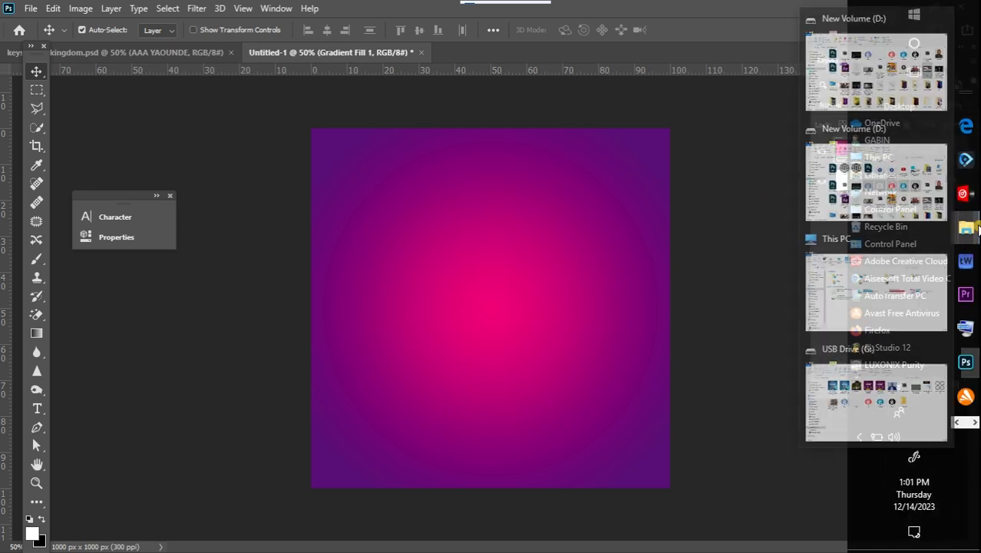
{"action": "left_click", "coordinate": [869, 316]}
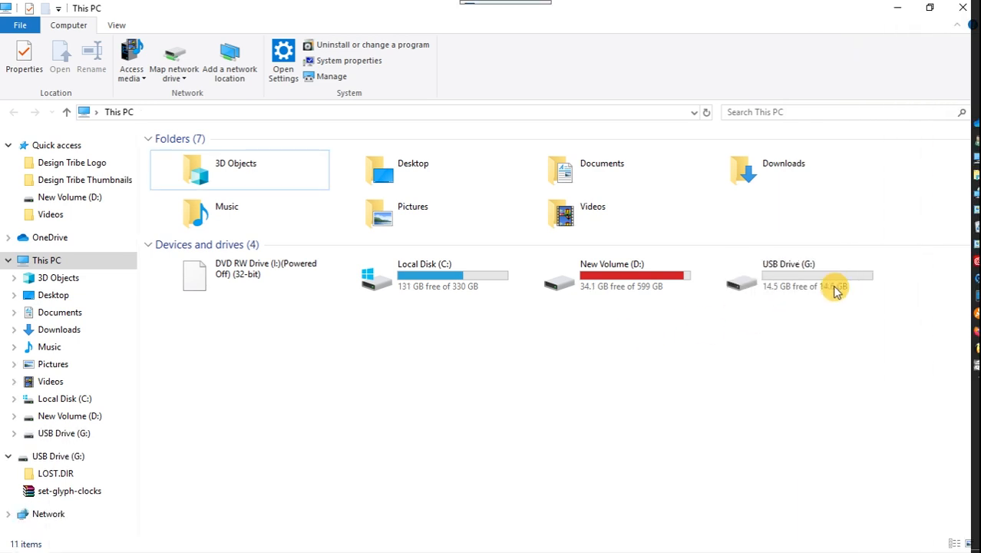
{"action": "double_click", "coordinate": [828, 284]}
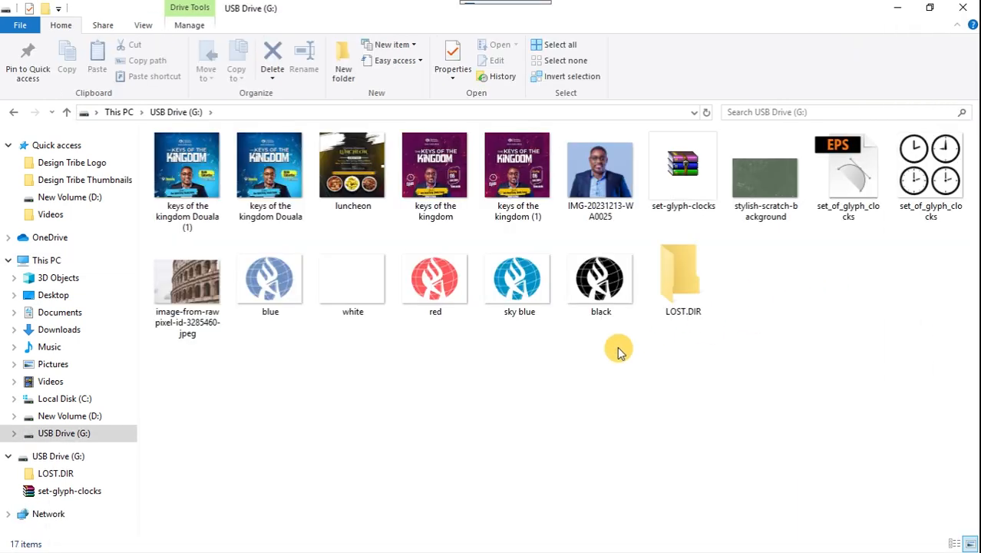
{"action": "left_click_drag", "start_coordinate": [184, 282], "coordinate": [452, 300]}
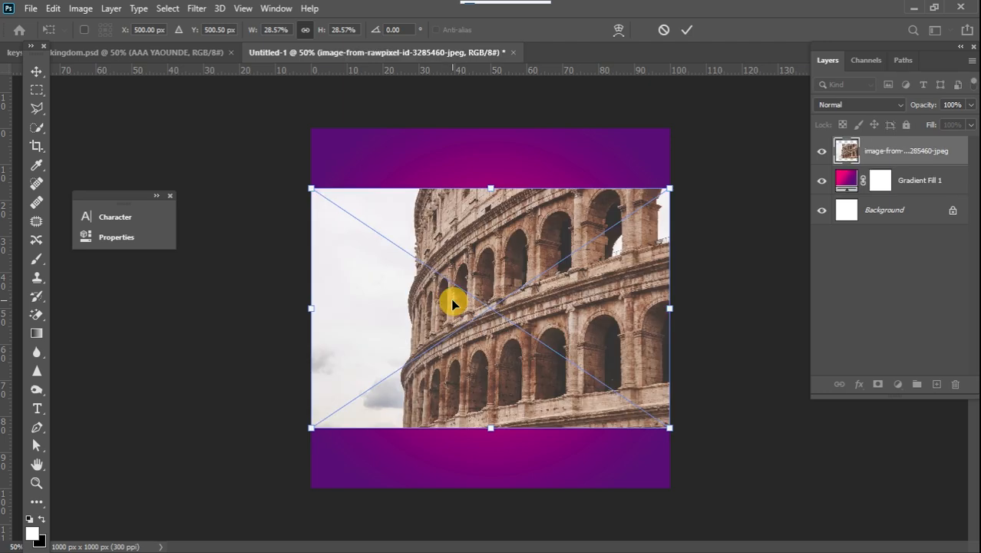
{"action": "left_click", "coordinate": [36, 70]}
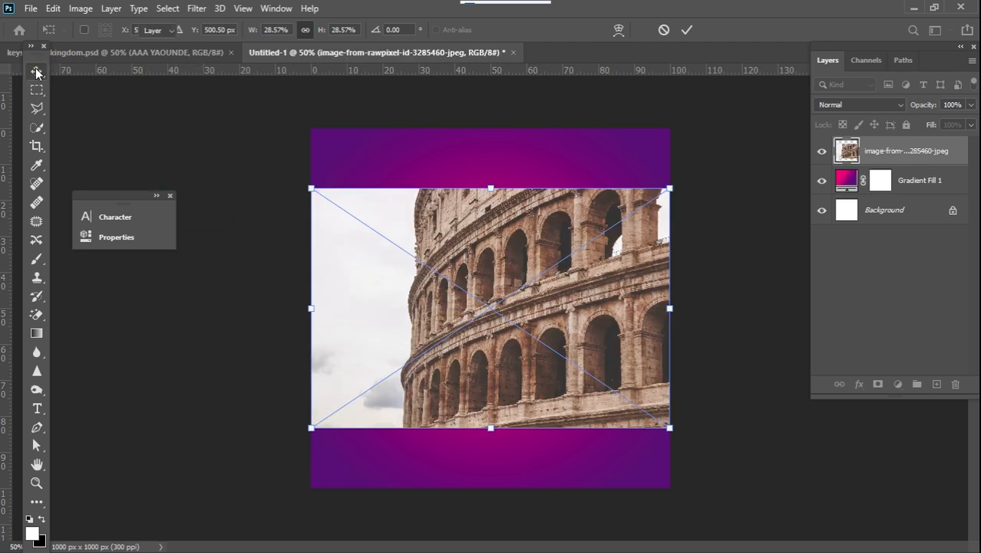
Mask the Colosseum photo to its subject, refining the selection with the Quick Selection tool.
{"action": "left_click", "coordinate": [169, 9]}
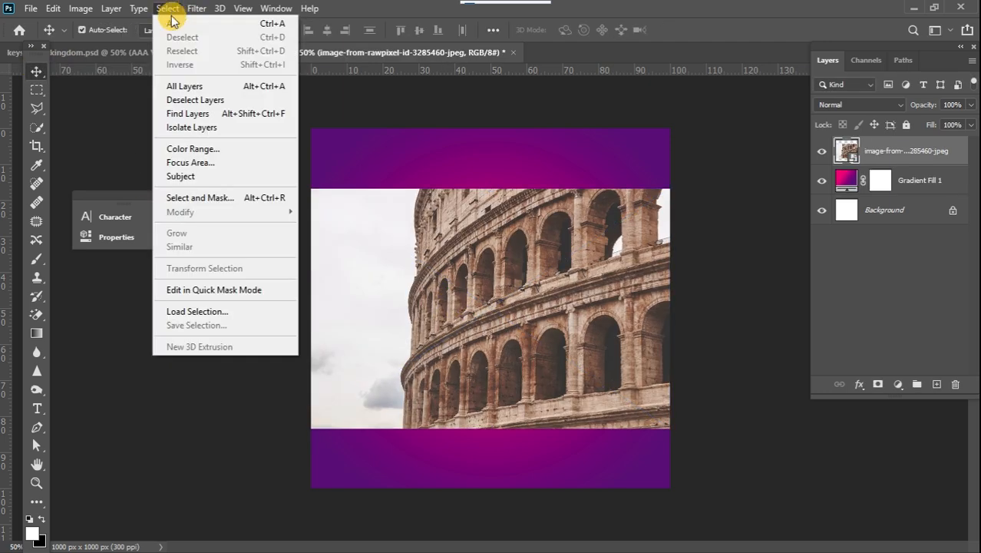
{"action": "left_click", "coordinate": [198, 176]}
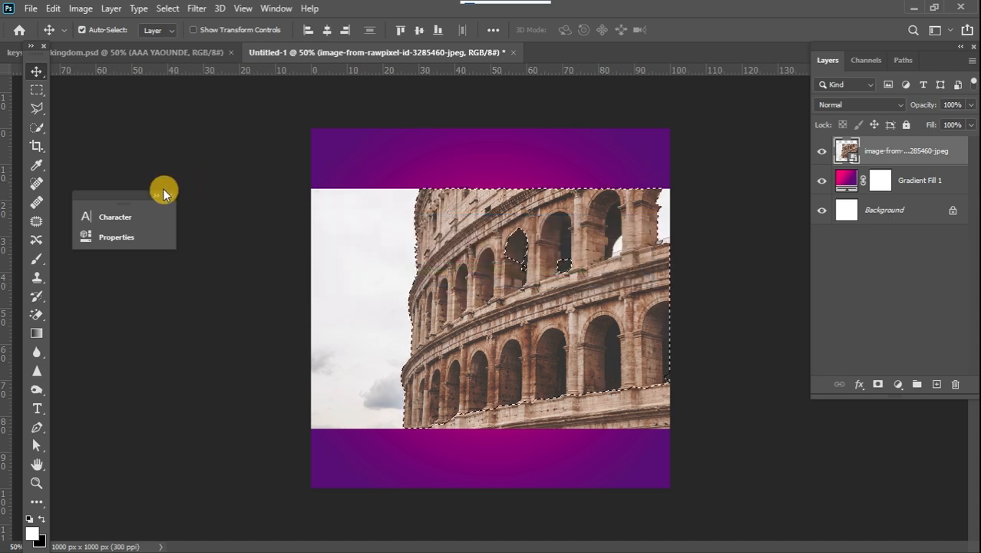
{"action": "left_click", "coordinate": [40, 129]}
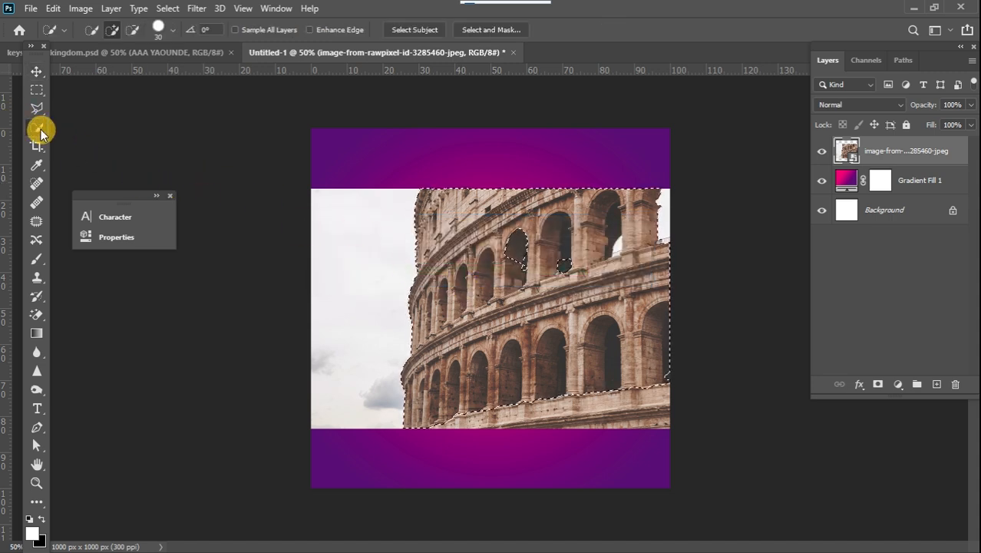
{"action": "mouse_move", "coordinate": [497, 262]}
{"action": "left_mouse_down"}
{"action": "mouse_move", "coordinate": [562, 245]}
{"action": "mouse_move", "coordinate": [568, 262]}
{"action": "mouse_move", "coordinate": [546, 255]}
{"action": "mouse_move", "coordinate": [557, 259]}
{"action": "mouse_move", "coordinate": [528, 311]}
{"action": "left_mouse_up"}
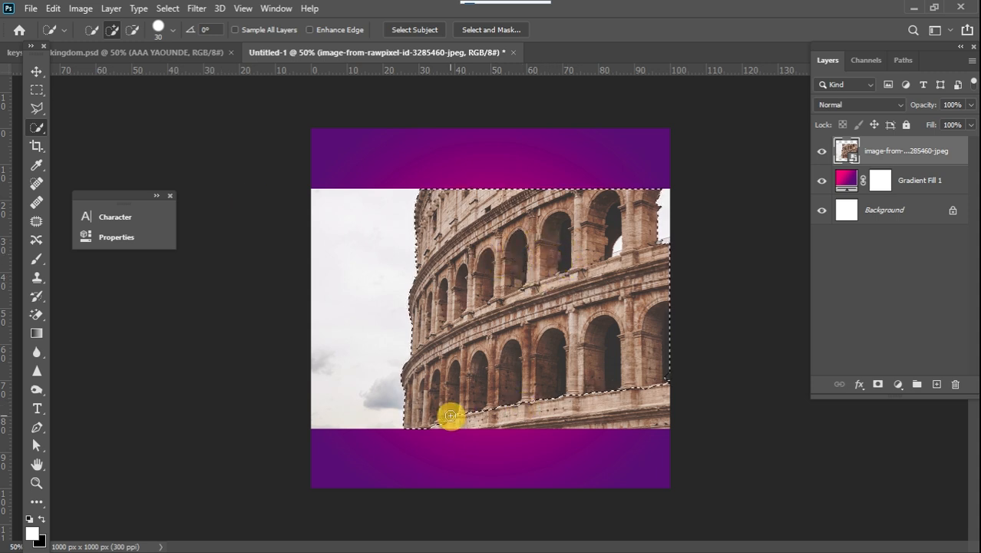
{"action": "mouse_move", "coordinate": [443, 418]}
{"action": "left_mouse_down"}
{"action": "mouse_move", "coordinate": [627, 413]}
{"action": "mouse_move", "coordinate": [558, 407]}
{"action": "mouse_move", "coordinate": [642, 385]}
{"action": "mouse_move", "coordinate": [504, 403]}
{"action": "mouse_move", "coordinate": [541, 401]}
{"action": "left_mouse_up"}
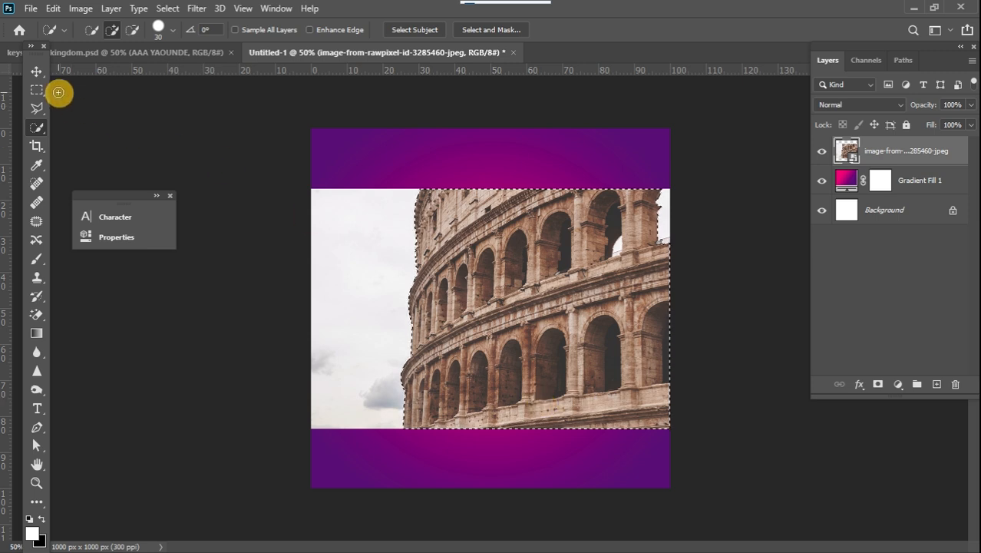
{"action": "left_click", "coordinate": [36, 72]}
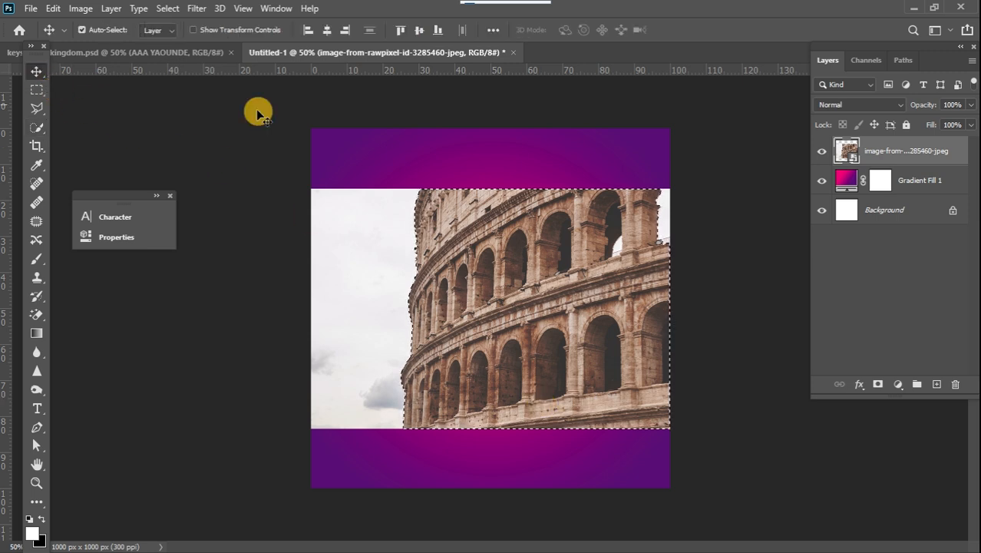
{"action": "left_click", "coordinate": [878, 384]}
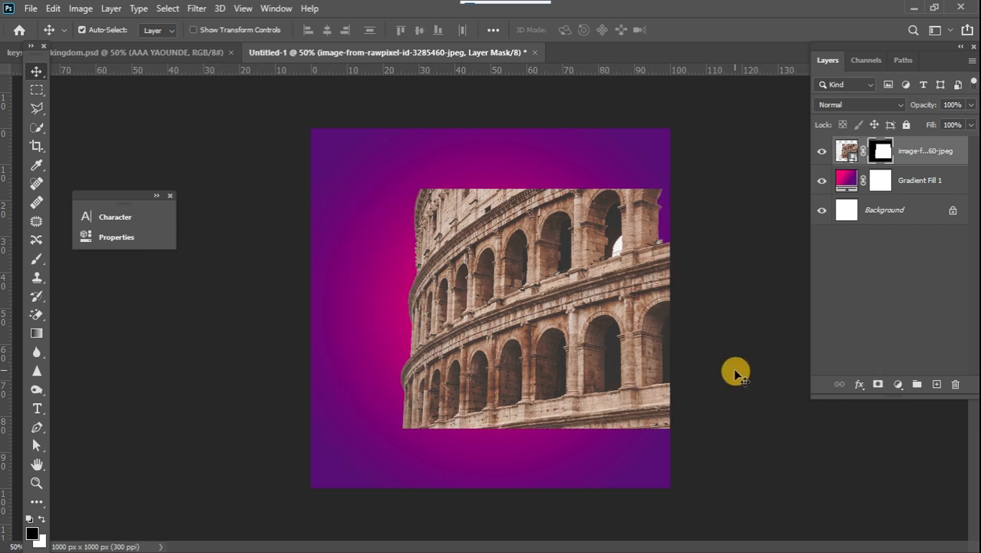
Scale the masked Colosseum photo up to about 154% so it fills the canvas's right side.
{"action": "key", "text": "ctrl+t"}
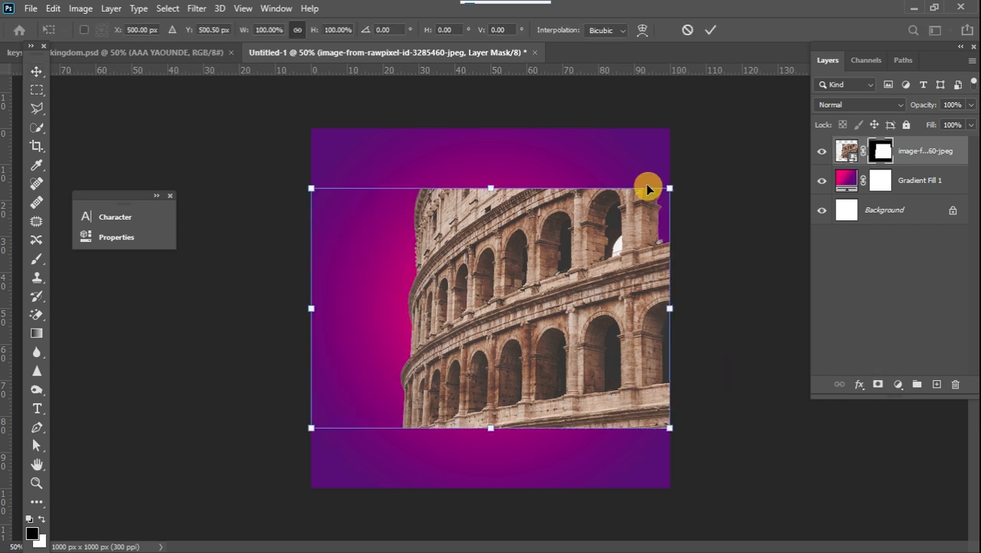
{"action": "left_click_drag", "start_coordinate": [669, 190], "coordinate": [765, 127]}
{"action": "left_click_drag", "start_coordinate": [539, 428], "coordinate": [514, 495]}
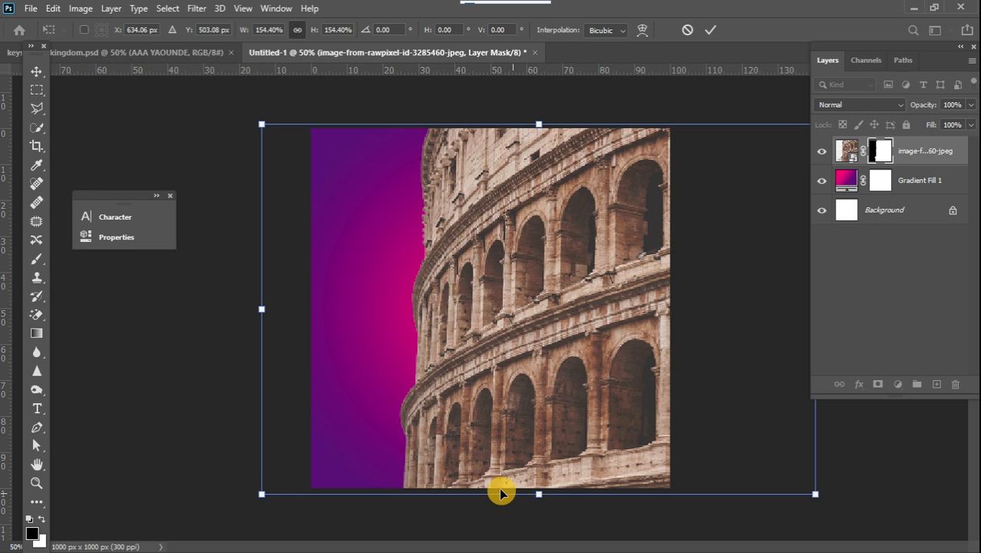
{"action": "left_click", "coordinate": [35, 75]}
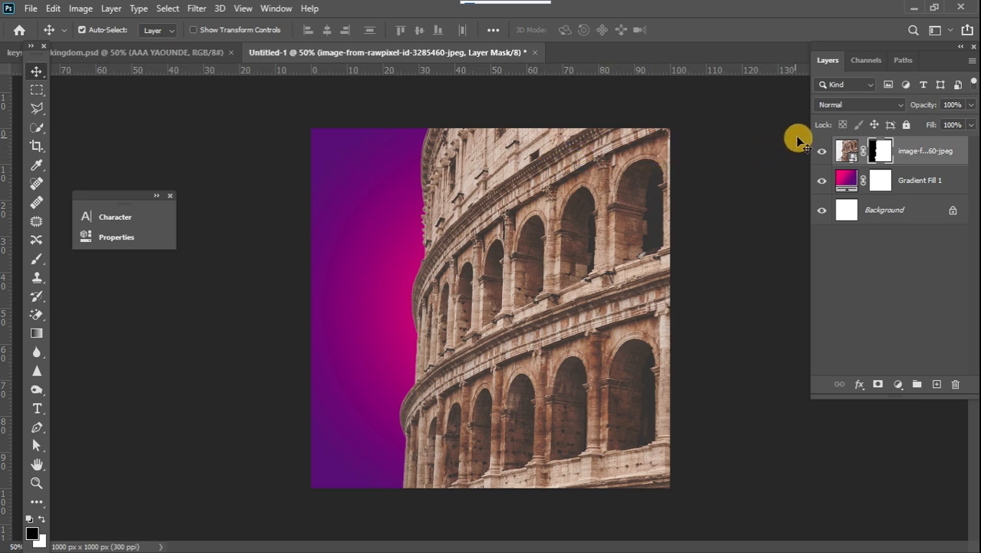
Set the photo layer's blend mode to Soft Light and its opacity to 41%.
{"action": "left_click", "coordinate": [859, 107]}
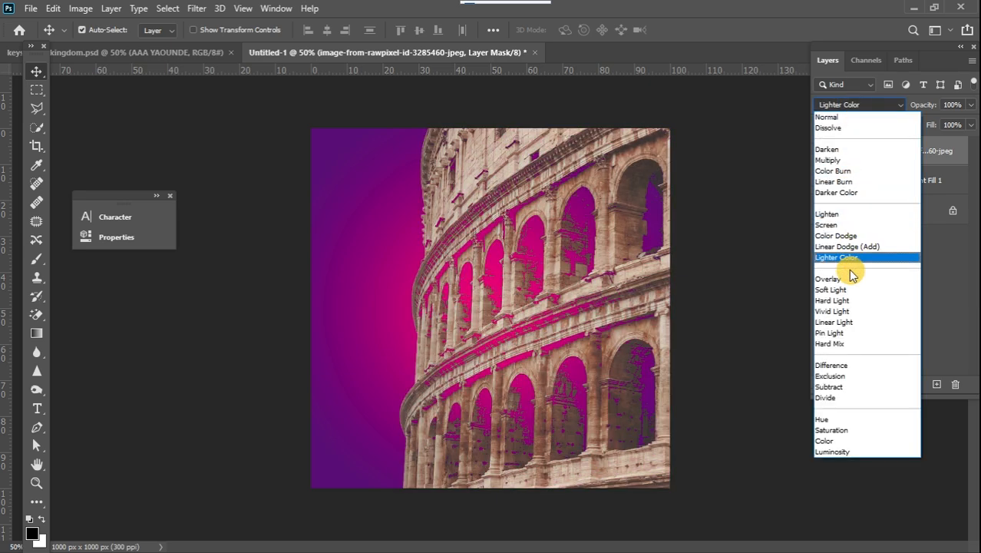
{"action": "left_click", "coordinate": [850, 290]}
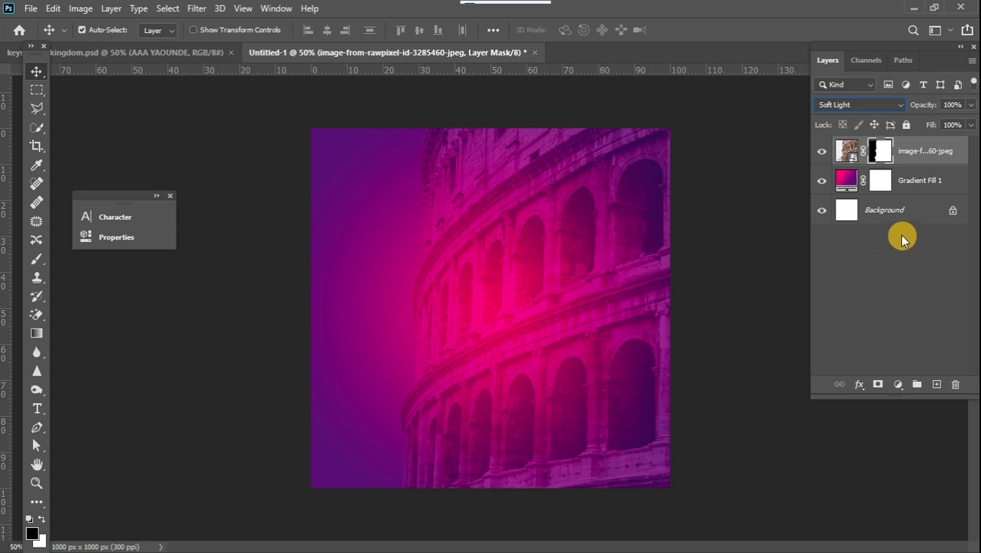
{"action": "left_click", "coordinate": [972, 105]}
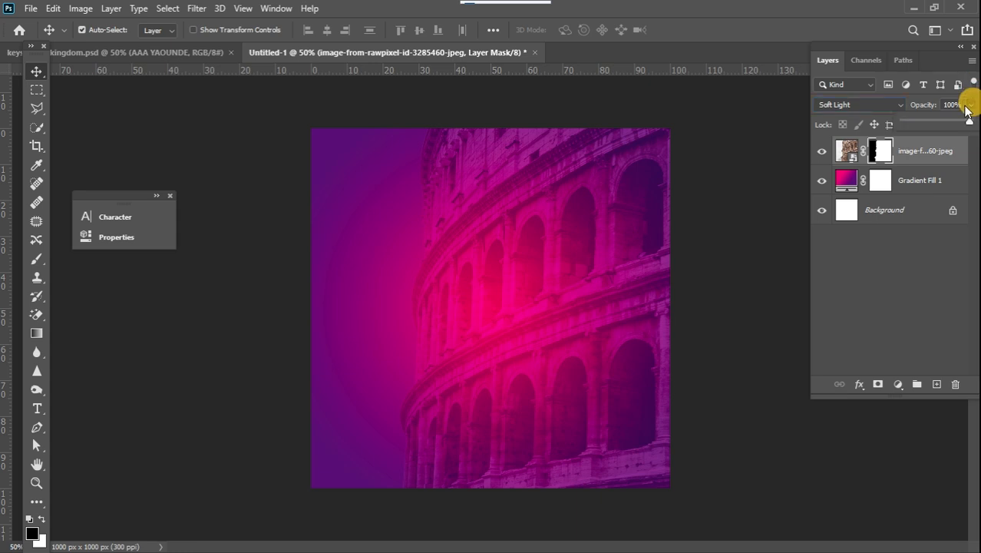
{"action": "left_click_drag", "start_coordinate": [946, 123], "coordinate": [917, 125]}
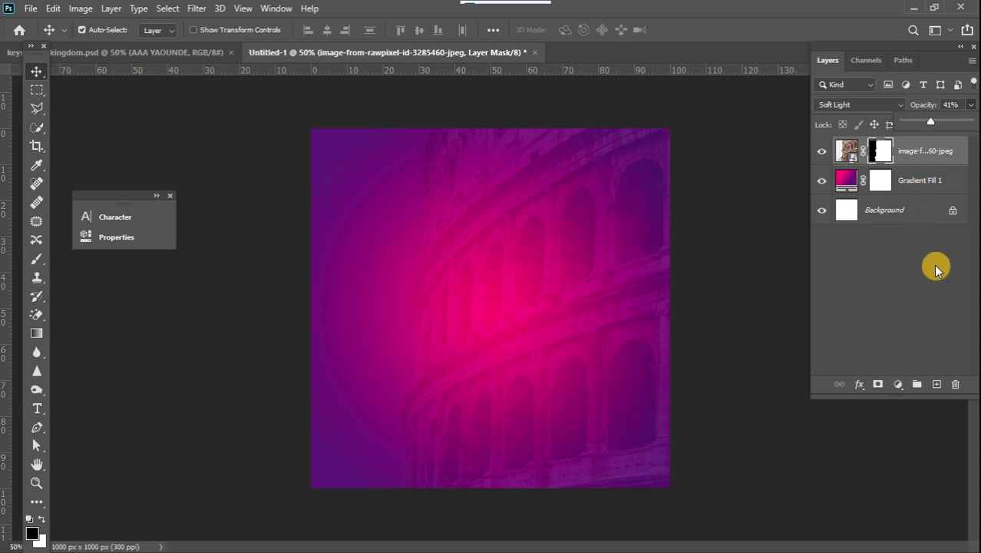
Place the stylish-scratch-background image from the USB Drive into the document.
{"action": "mouse_move", "coordinate": [979, 232]}
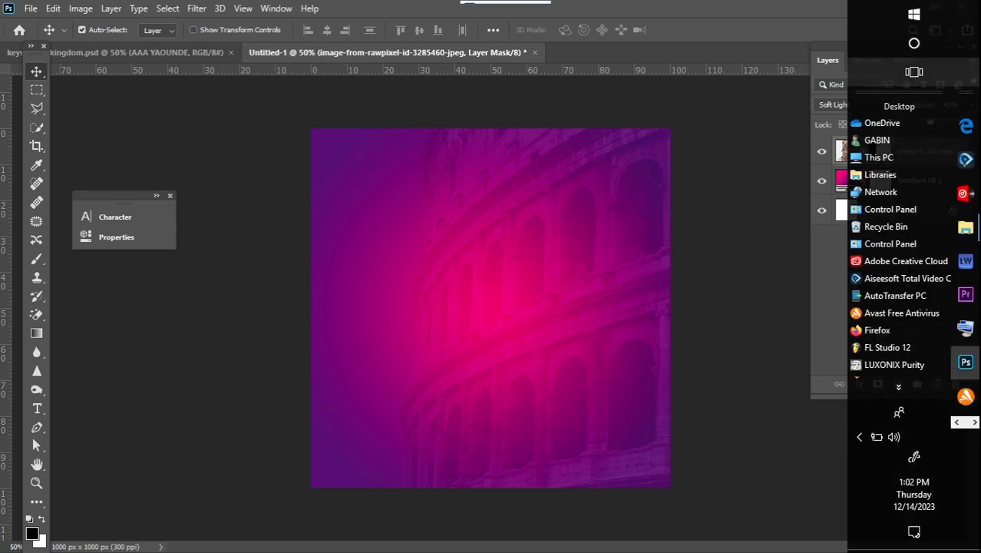
{"action": "left_click", "coordinate": [965, 227]}
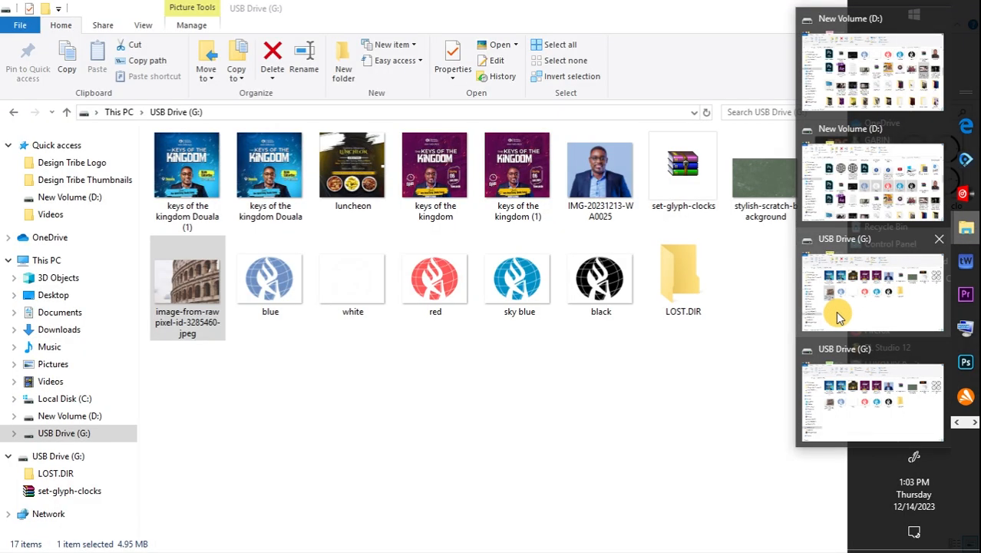
{"action": "left_click", "coordinate": [839, 315]}
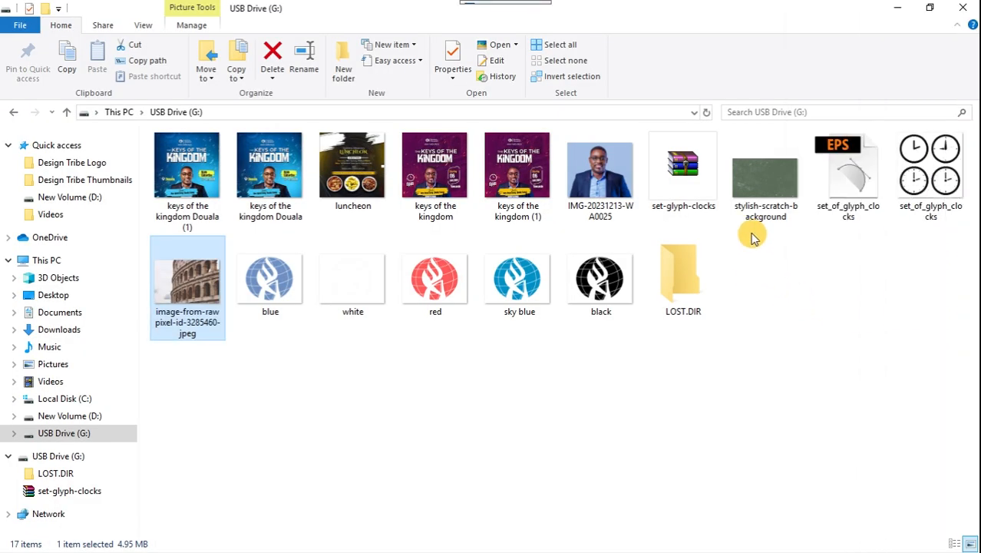
{"action": "left_click", "coordinate": [753, 190]}
{"action": "mouse_move", "coordinate": [898, 362]}
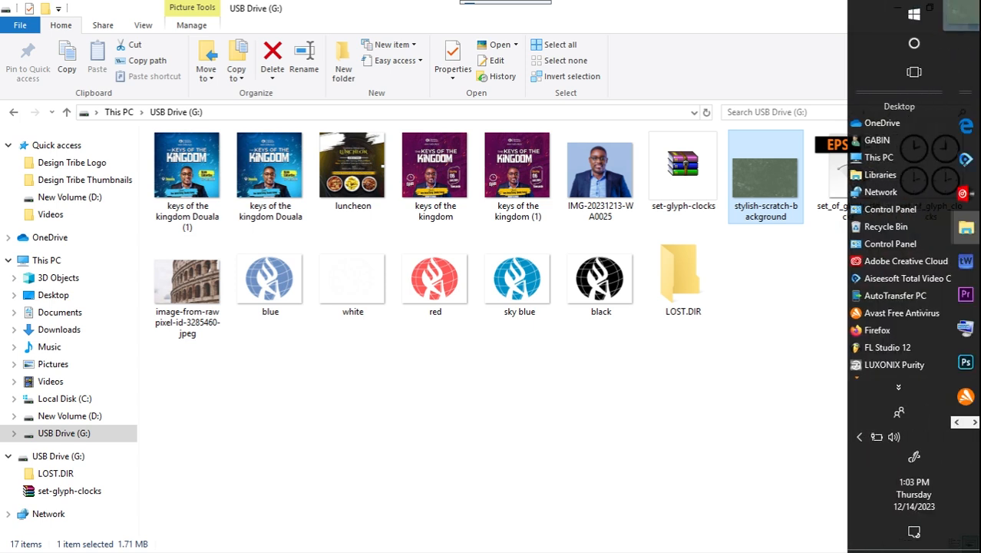
{"action": "left_click_drag", "start_coordinate": [964, 344], "coordinate": [420, 284]}
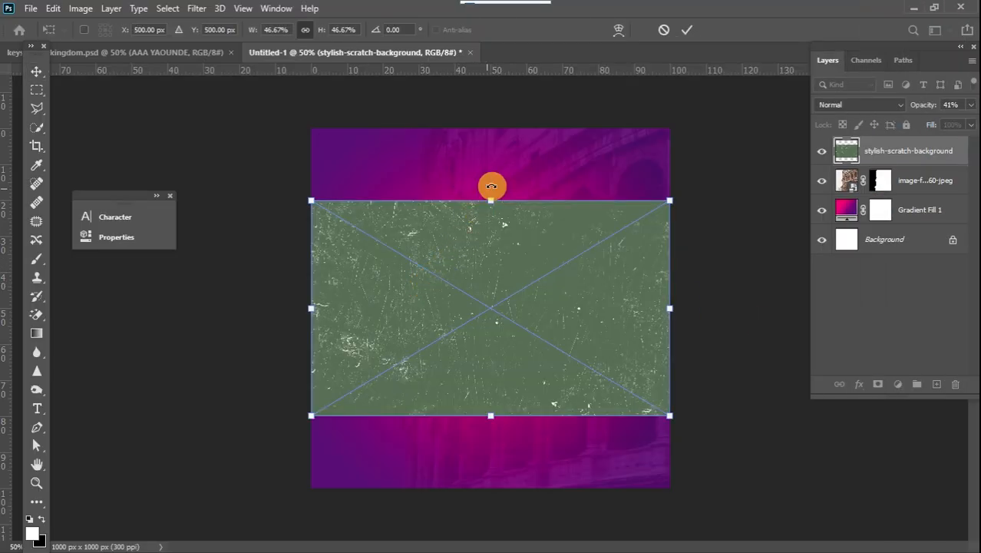
Stretch the scratch texture to about 87% so it covers the whole canvas.
{"action": "left_click_drag", "start_coordinate": [493, 200], "coordinate": [497, 98]}
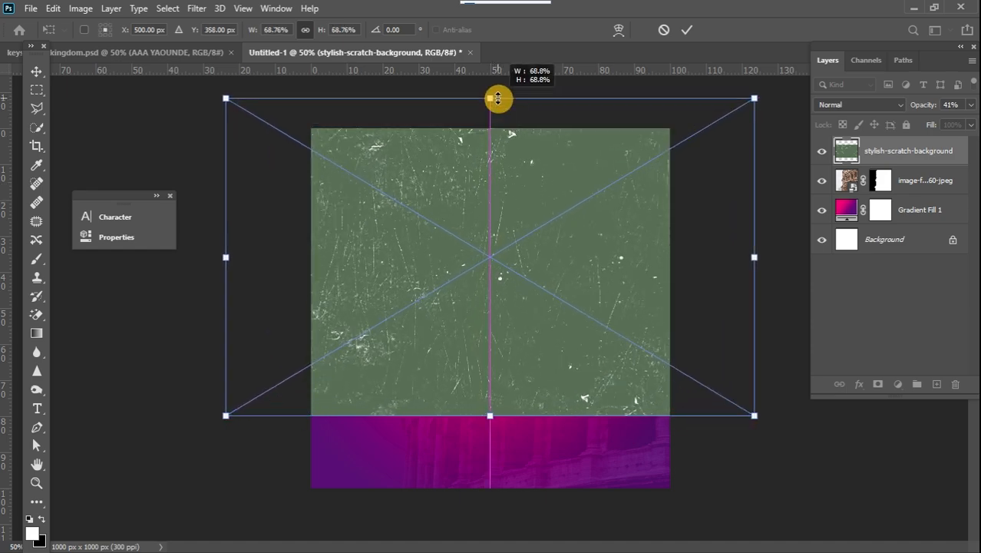
{"action": "left_click_drag", "start_coordinate": [483, 432], "coordinate": [483, 505]}
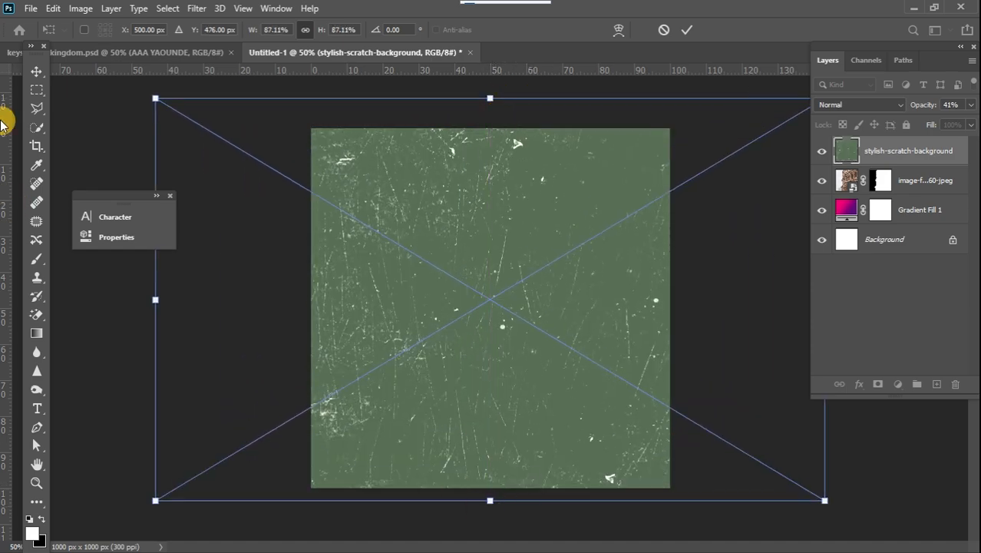
{"action": "left_click", "coordinate": [36, 73]}
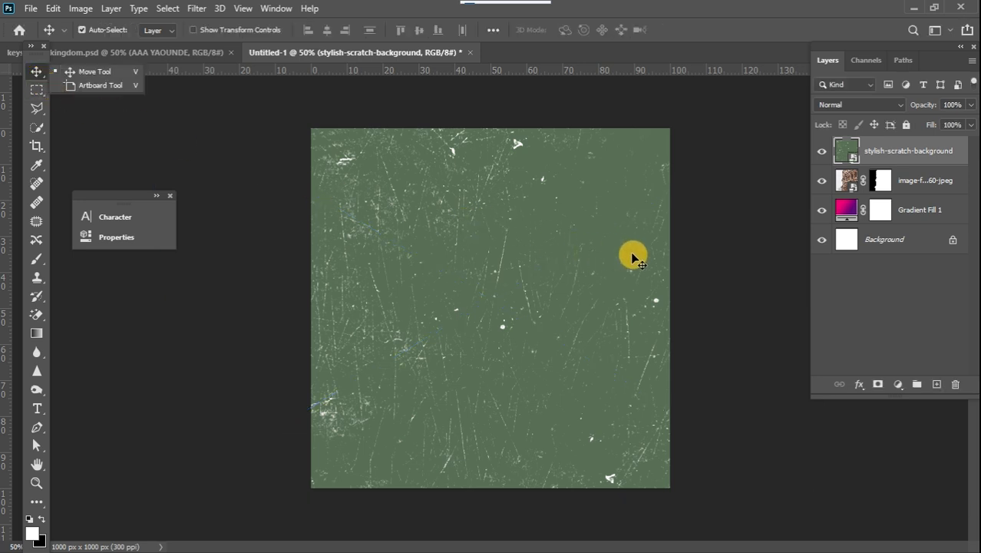
Set the scratch texture layer's blend mode to Overlay.
{"action": "left_click", "coordinate": [849, 108]}
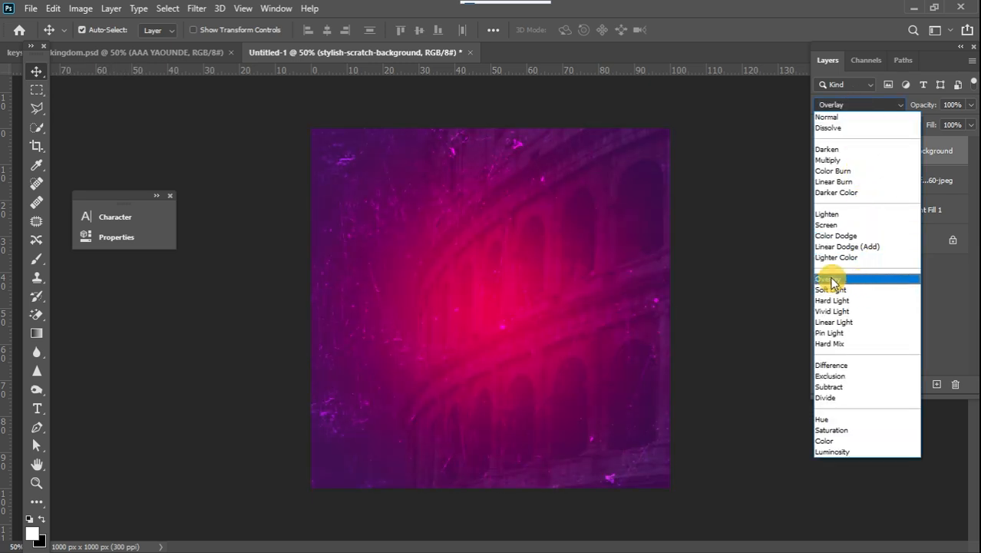
{"action": "left_click", "coordinate": [829, 279]}
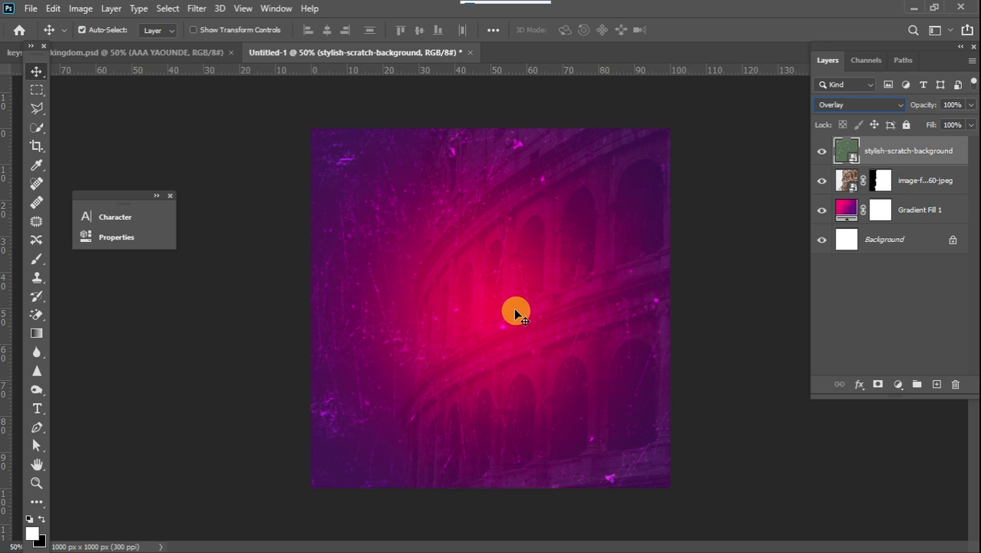
Bring the white logo image from the USB Drive into the document and place it near the top centre.
{"action": "mouse_move", "coordinate": [978, 188]}
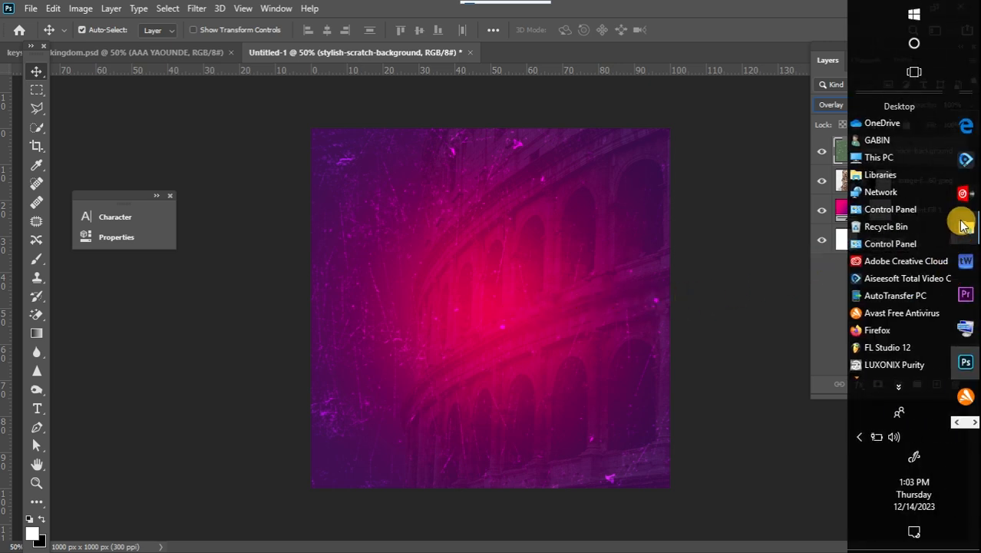
{"action": "mouse_move", "coordinate": [964, 225]}
{"action": "left_click", "coordinate": [904, 311]}
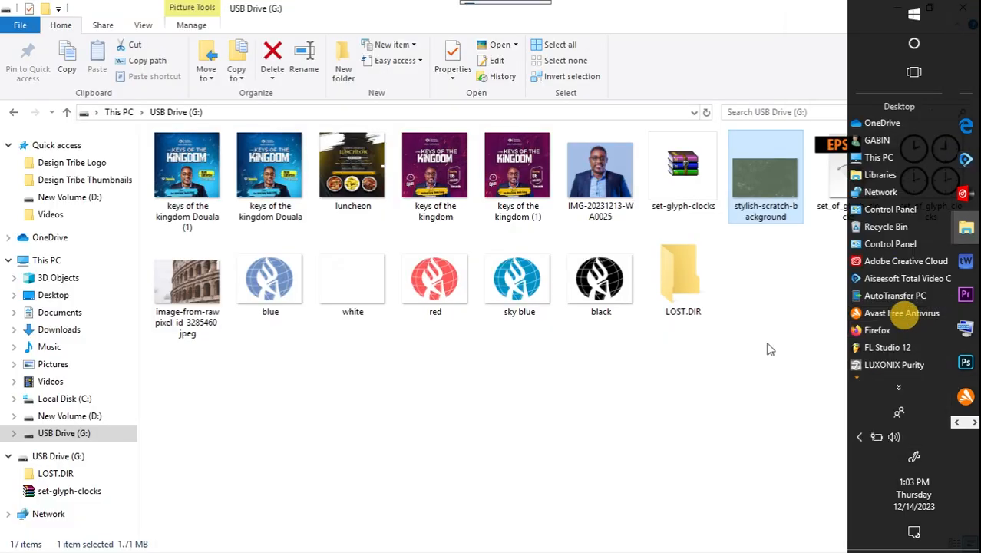
{"action": "left_click", "coordinate": [371, 285]}
{"action": "left_click_drag", "start_coordinate": [963, 8], "coordinate": [493, 207]}
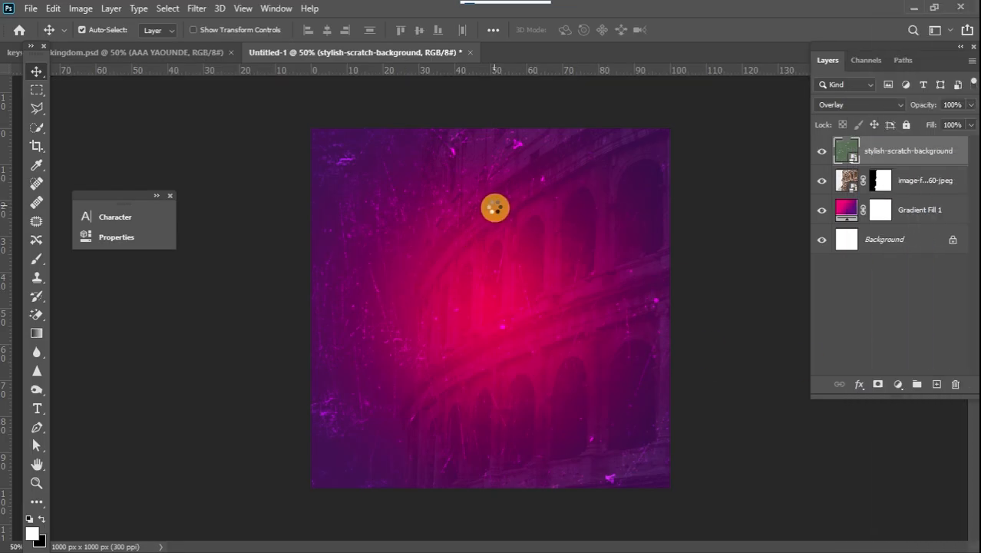
{"action": "left_click_drag", "start_coordinate": [308, 179], "coordinate": [459, 176]}
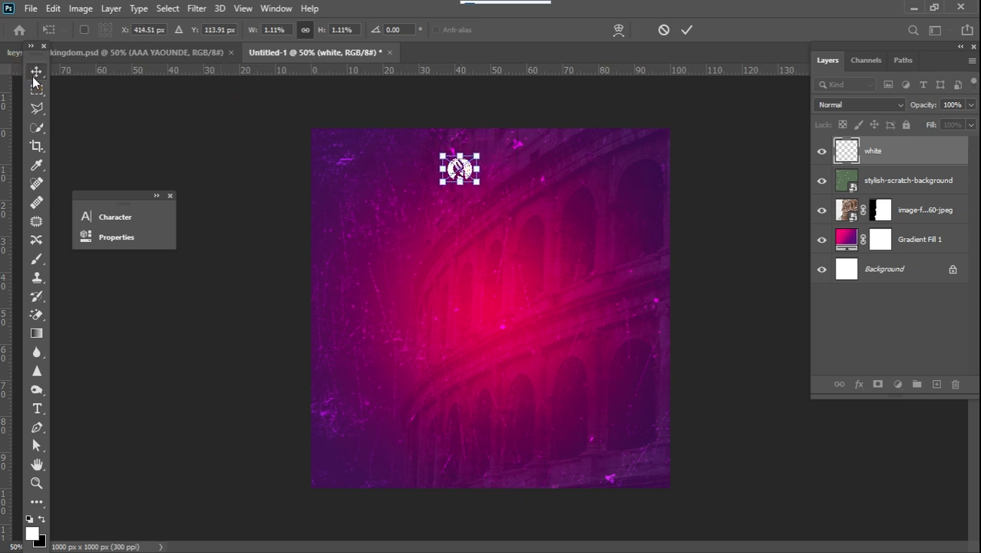
Create a text layer beside the logo by pasting the text "Academy Fellowship Cameroo".
{"action": "left_click", "coordinate": [34, 80]}
{"action": "left_click", "coordinate": [39, 410]}
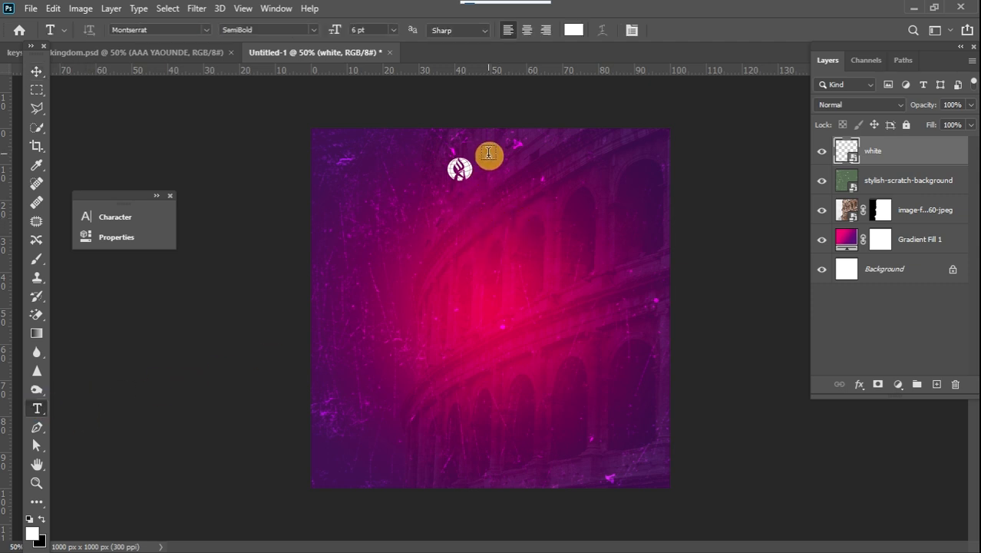
{"action": "left_click", "coordinate": [489, 170]}
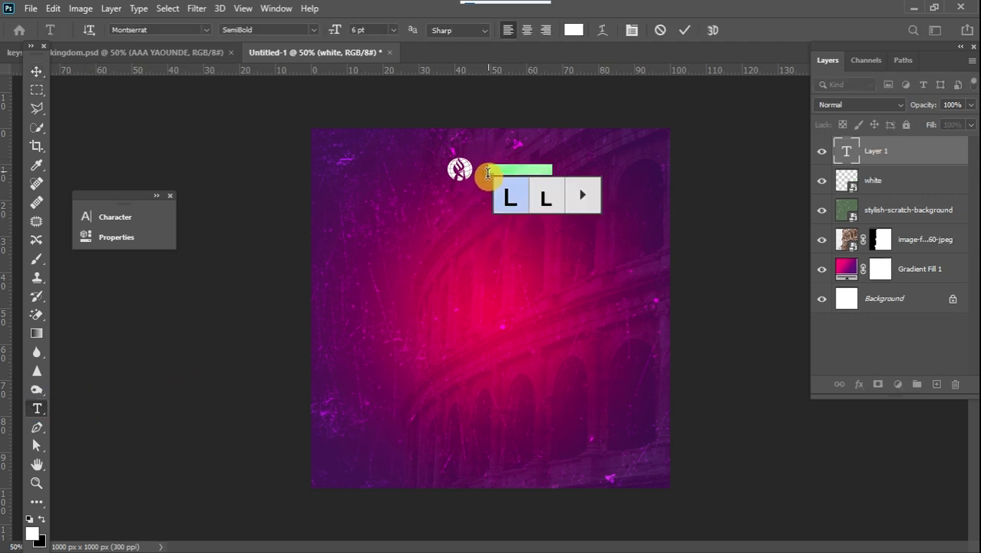
{"action": "type", "text": "Academy Fellowship Cameroon"}
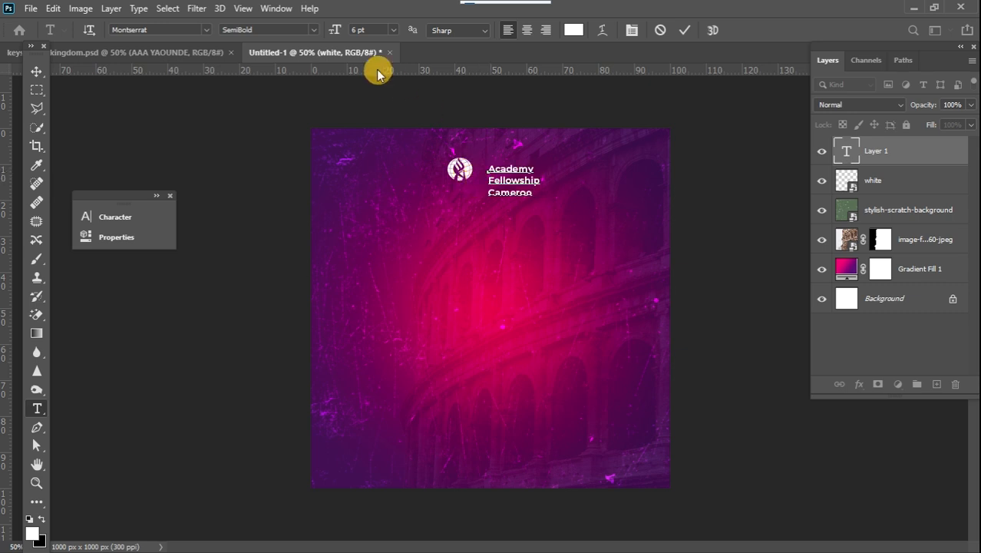
Move the organisation text up beside the logo and scale it down to about 74%.
{"action": "left_click", "coordinate": [27, 73]}
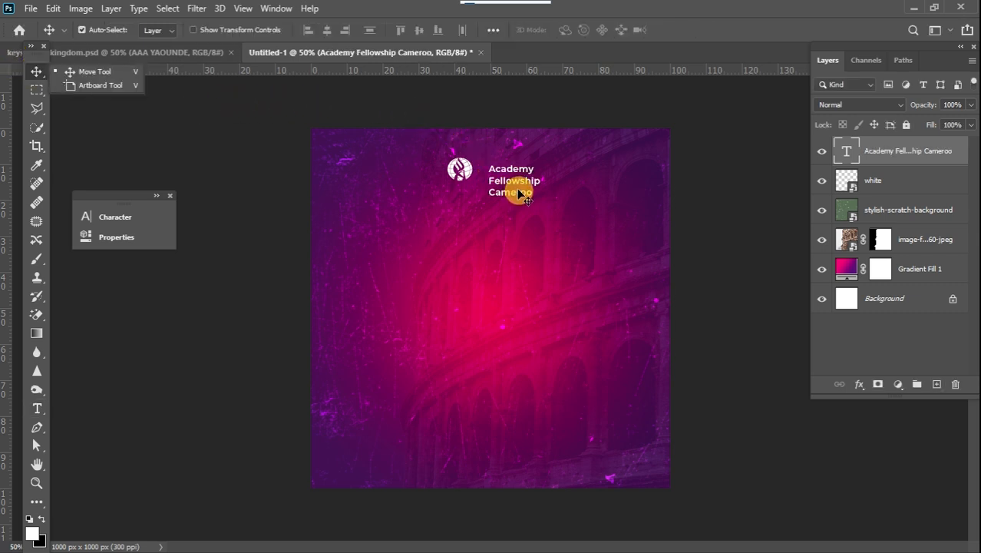
{"action": "left_click_drag", "start_coordinate": [519, 193], "coordinate": [513, 180]}
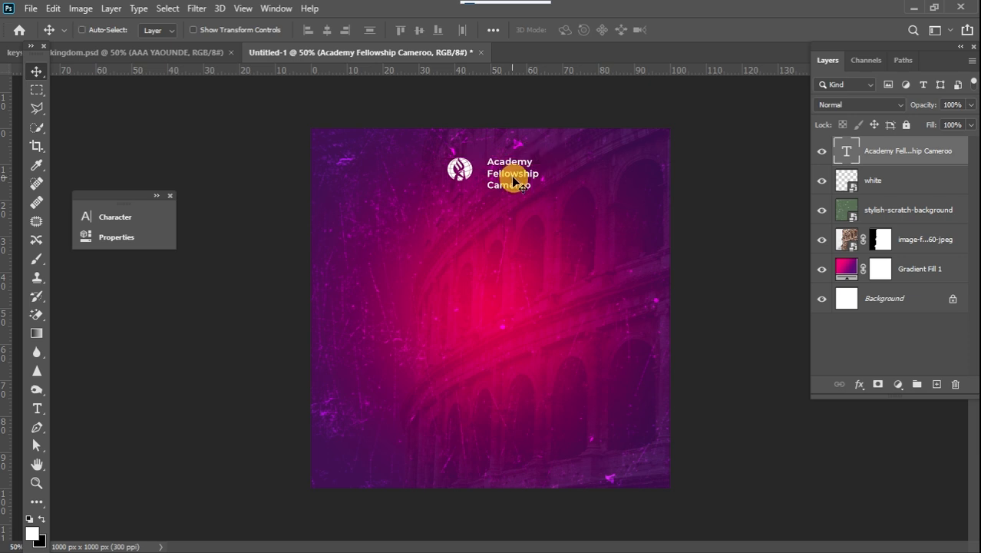
{"action": "key", "text": "ctrl+t"}
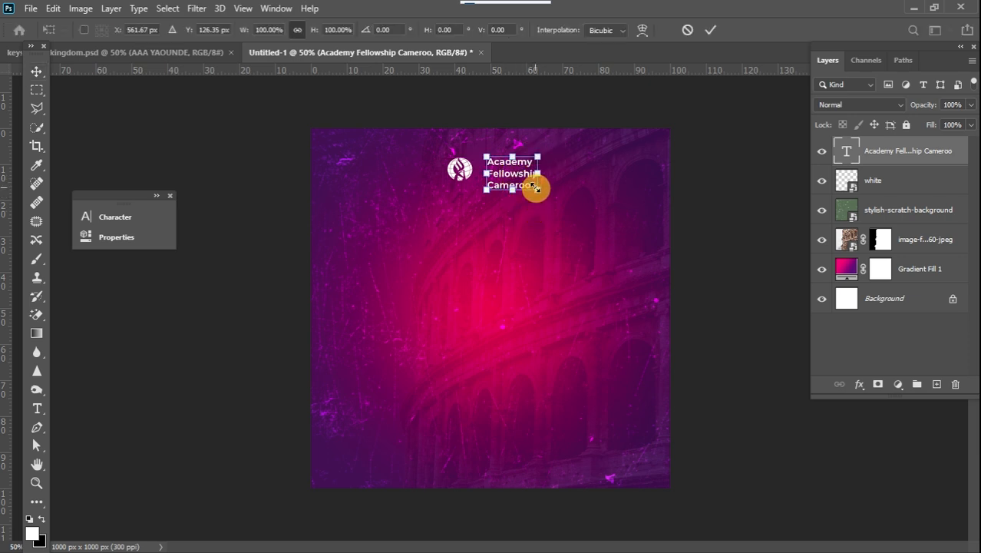
{"action": "left_click_drag", "start_coordinate": [535, 190], "coordinate": [519, 185]}
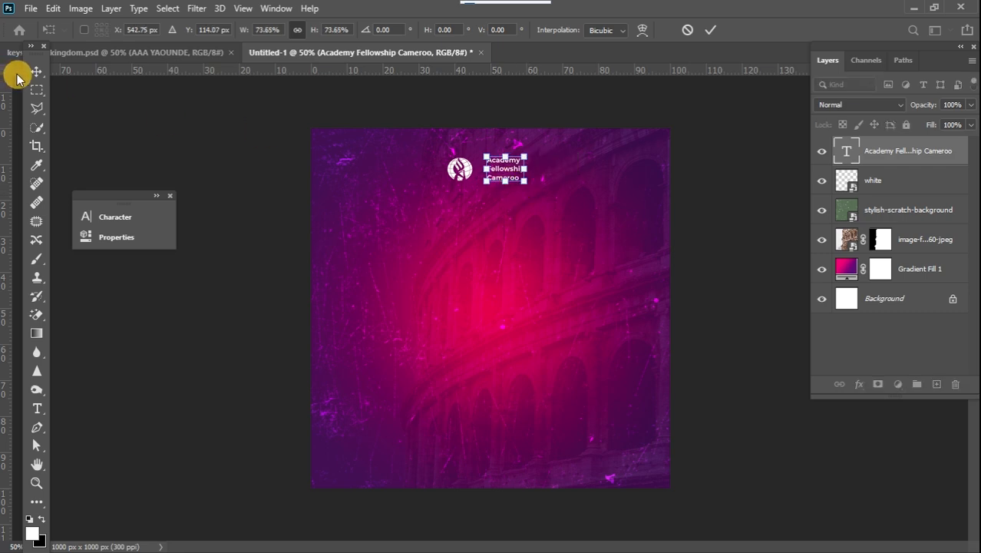
{"action": "left_click", "coordinate": [36, 72]}
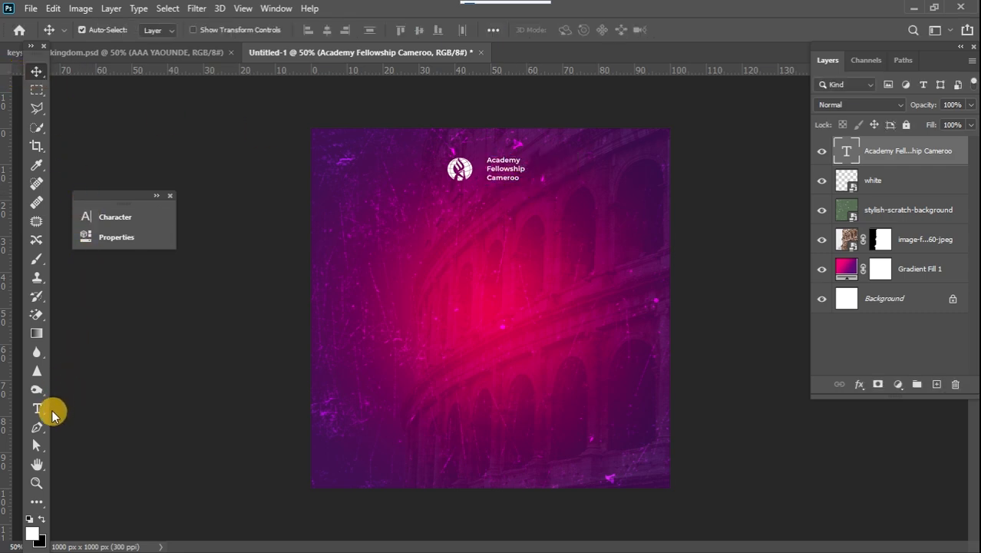
Draw a thin 4 px by 70 px vertical rectangle between the logo and the organisation text as a divider.
{"action": "left_click", "coordinate": [38, 502]}
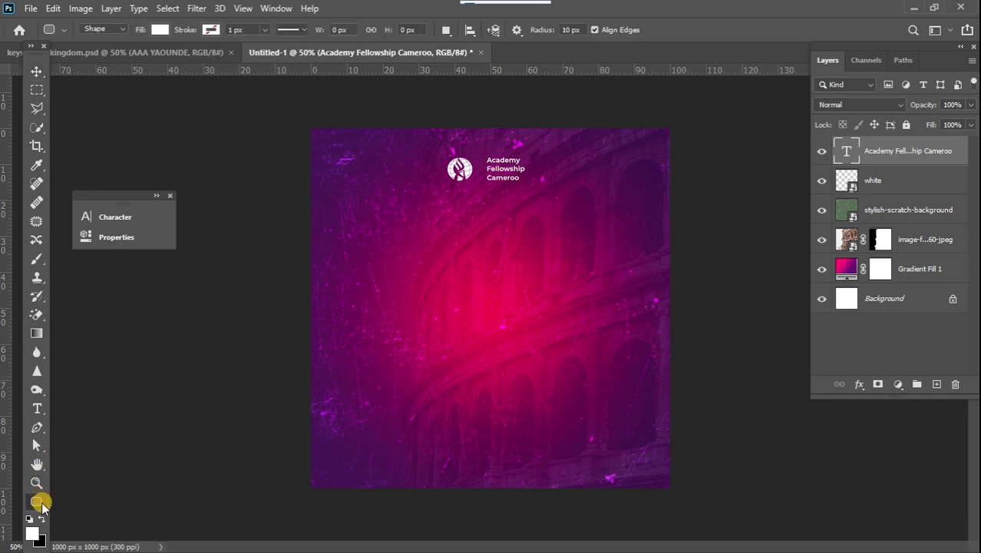
{"action": "right_click", "coordinate": [39, 504]}
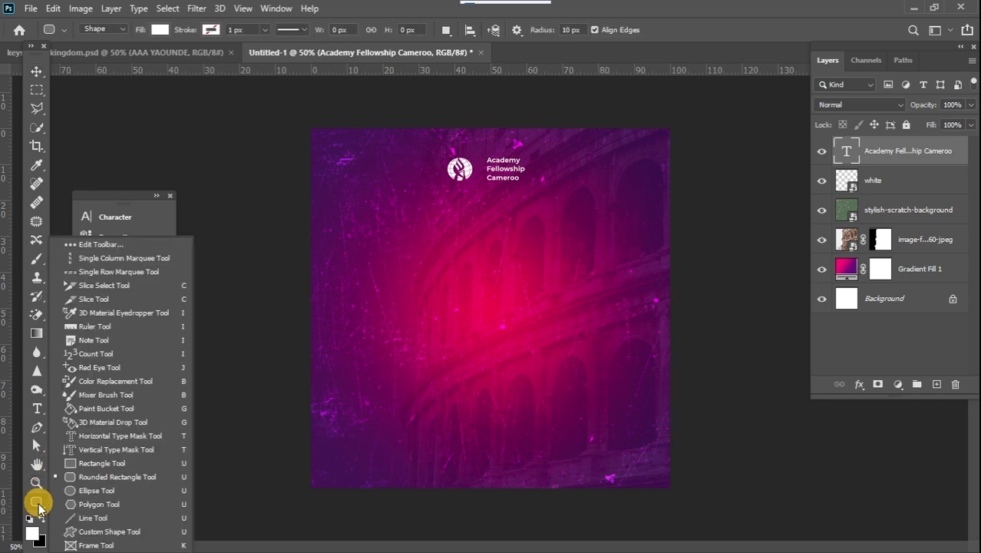
{"action": "left_click", "coordinate": [105, 463]}
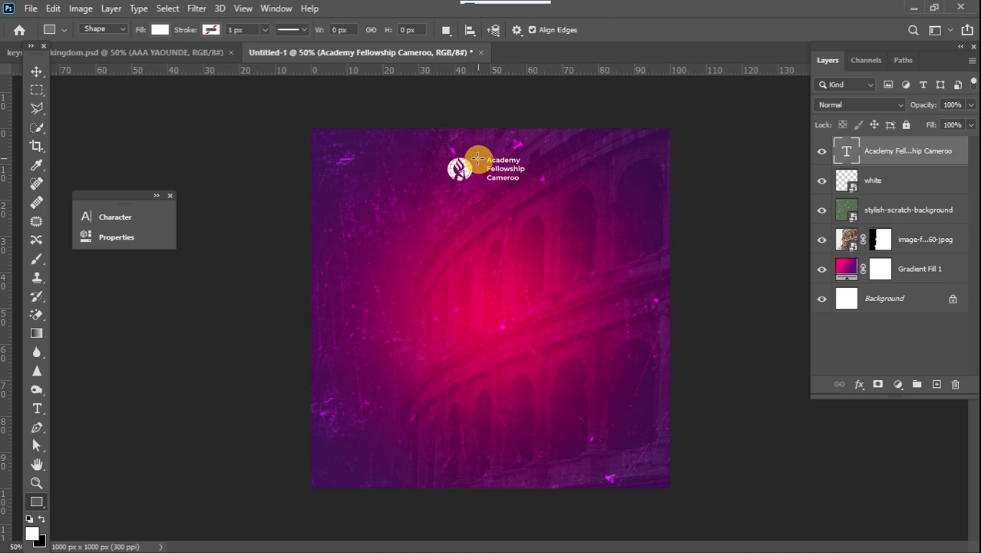
{"action": "left_click_drag", "start_coordinate": [477, 158], "coordinate": [478, 185]}
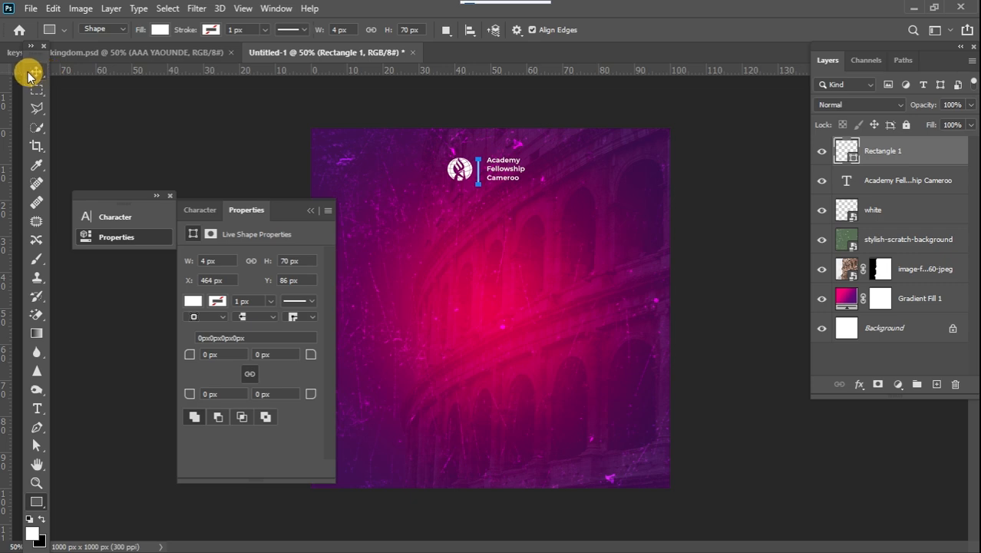
{"action": "left_click", "coordinate": [33, 72]}
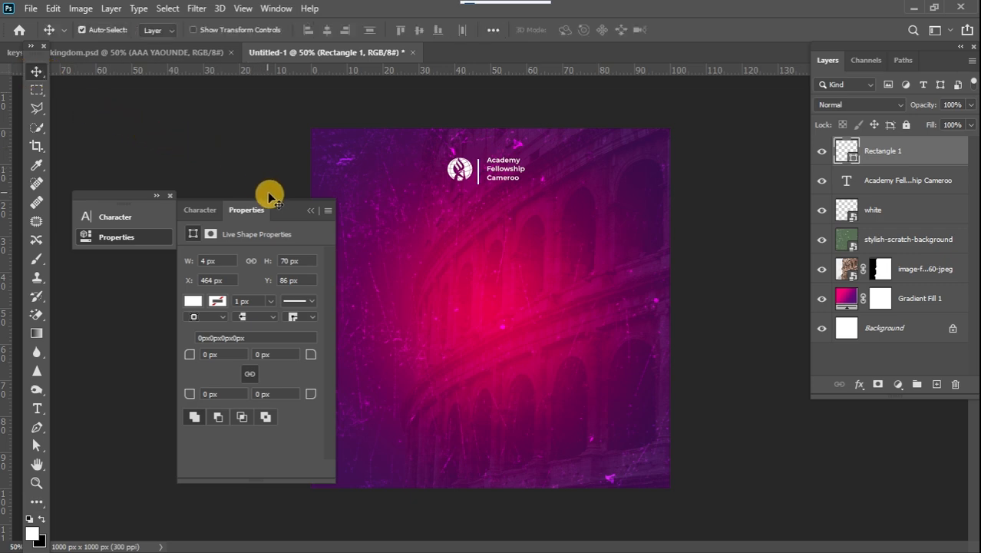
{"action": "left_click", "coordinate": [311, 211]}
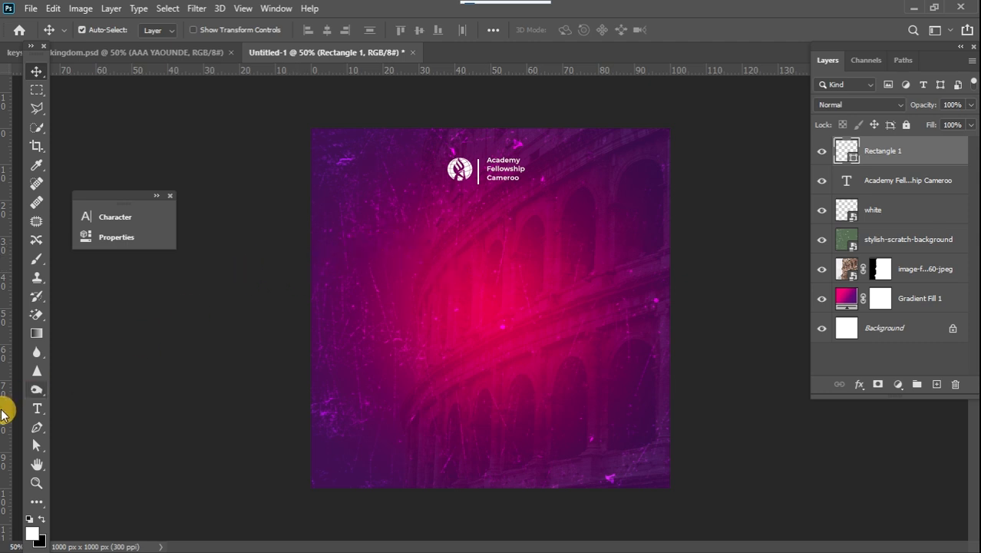
Add a new text layer reading "THE" on the left side of the canvas.
{"action": "left_click", "coordinate": [36, 408]}
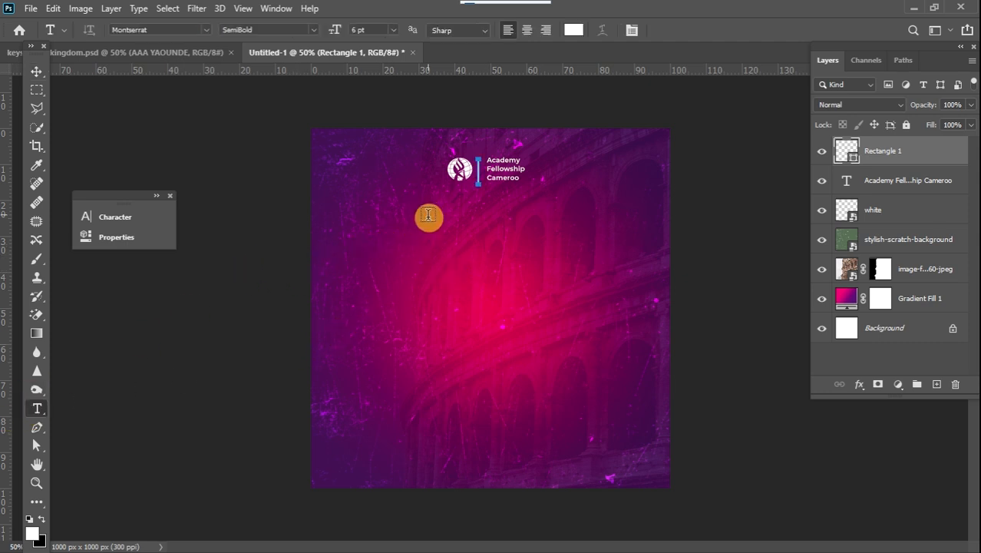
{"action": "left_click", "coordinate": [379, 256]}
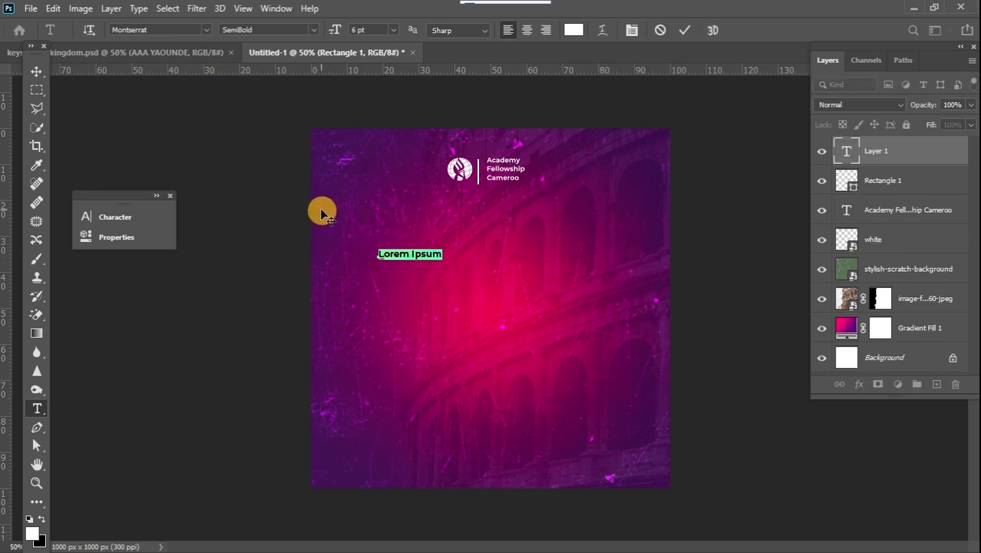
{"action": "type", "text": "THE KE"}
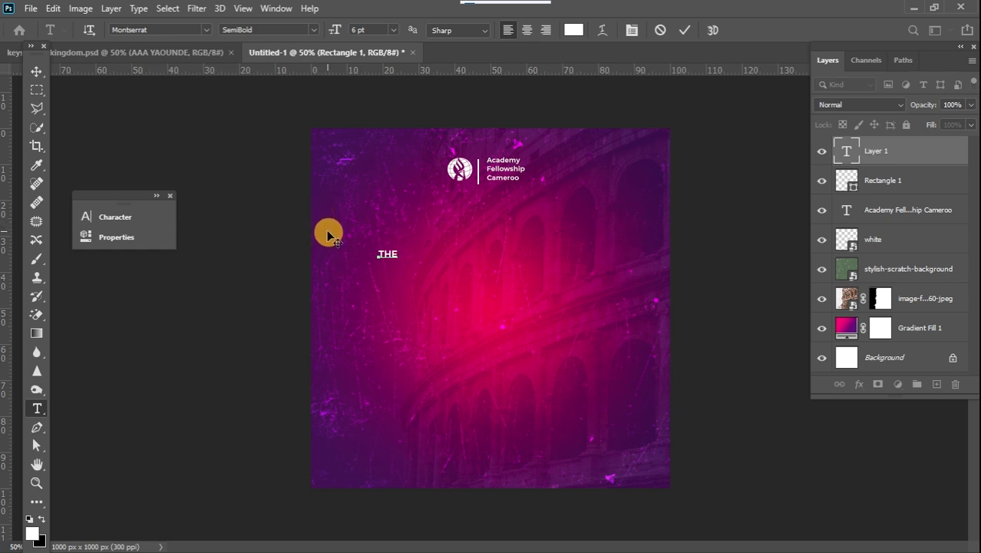
{"action": "left_click", "coordinate": [36, 72]}
Duplicate the THE text beside the original and change the copy to "THEN KEYS OF THE".
{"action": "left_click_drag", "start_coordinate": [384, 223], "coordinate": [416, 256], "text": "alt"}
{"action": "double_click", "coordinate": [418, 255]}
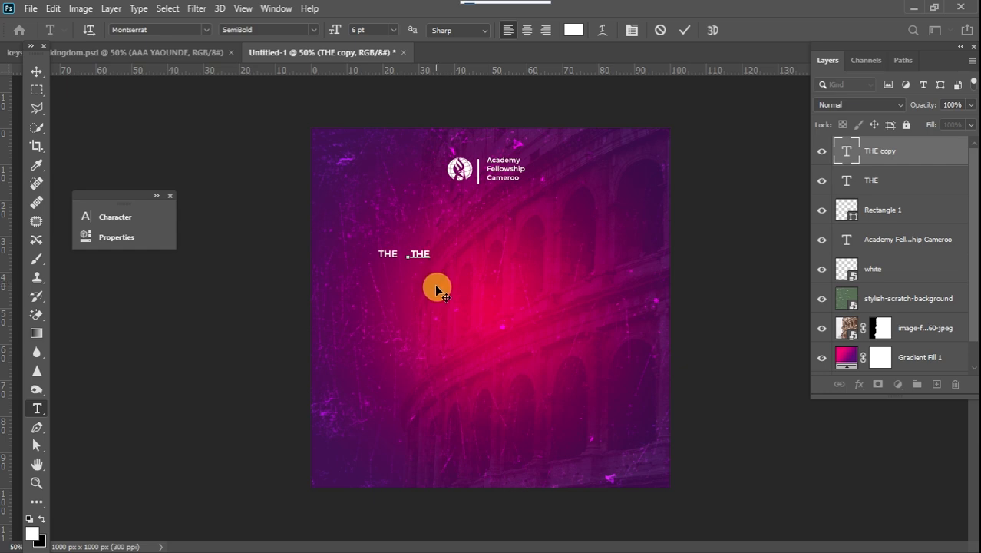
{"action": "type", "text": "NKEYS"}
{"action": "key", "text": "BackSpace"}
{"action": "key", "text": "BackSpace"}
{"action": "key", "text": "BackSpace"}
{"action": "key", "text": "BackSpace"}
{"action": "type", "text": "KEYS OF  THE"}
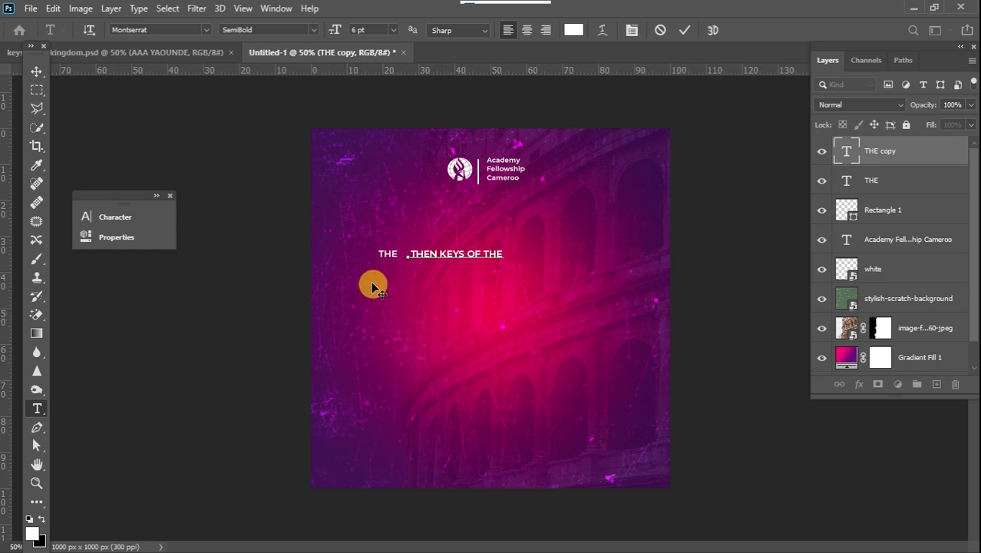
Select all of the heading text and apply the SemiBold font style.
{"action": "key", "text": "ctrl+a"}
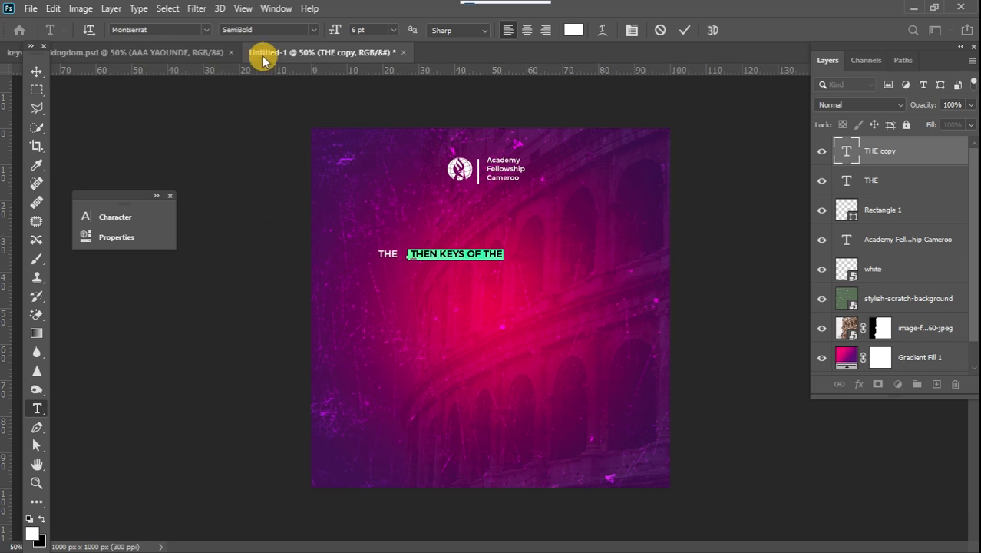
{"action": "left_click", "coordinate": [313, 29]}
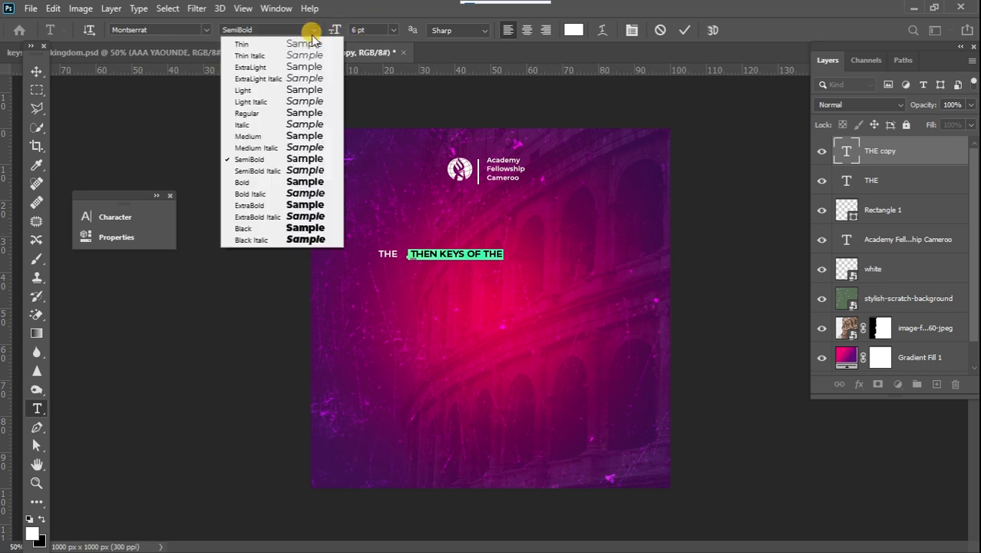
{"action": "left_click", "coordinate": [317, 159]}
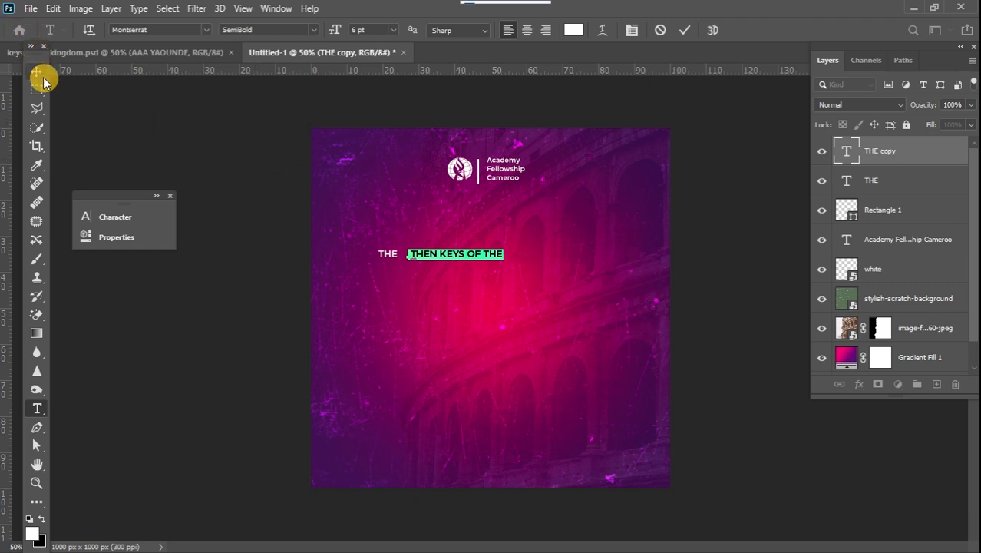
{"action": "left_click", "coordinate": [37, 72]}
Scale the "THEN KEYS OF THE" heading up to about 170% and move it slightly higher.
{"action": "key", "text": "ctrl+t"}
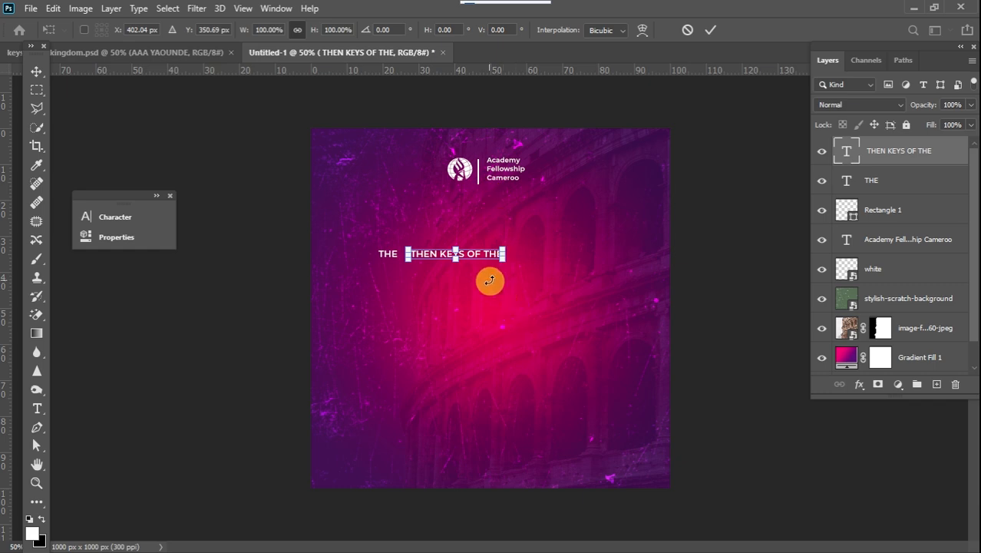
{"action": "left_click_drag", "start_coordinate": [505, 248], "coordinate": [568, 198]}
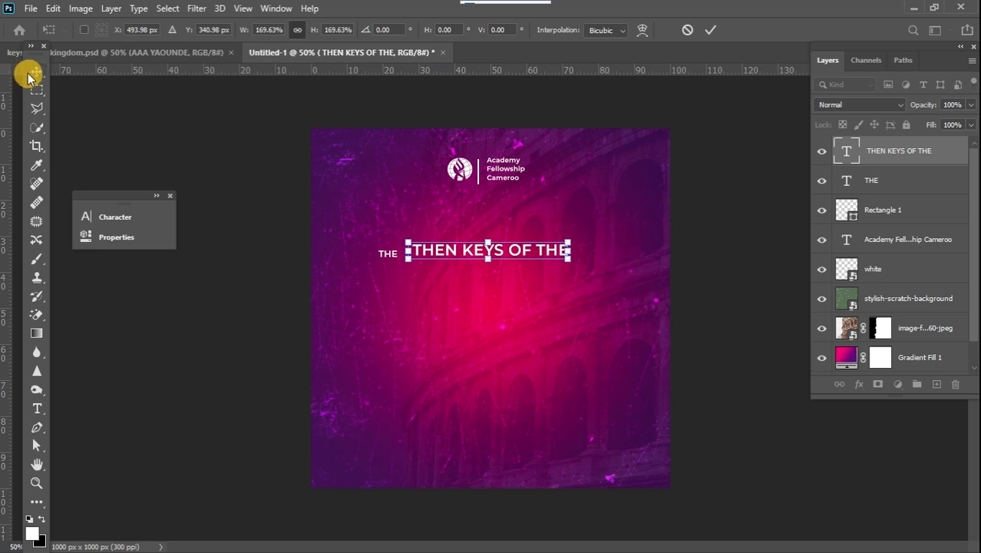
{"action": "left_click", "coordinate": [34, 72]}
{"action": "mouse_move", "coordinate": [519, 255]}
{"action": "left_mouse_down"}
{"action": "mouse_move", "coordinate": [525, 230]}
{"action": "mouse_move", "coordinate": [547, 237]}
{"action": "mouse_move", "coordinate": [522, 243]}
{"action": "left_mouse_up"}
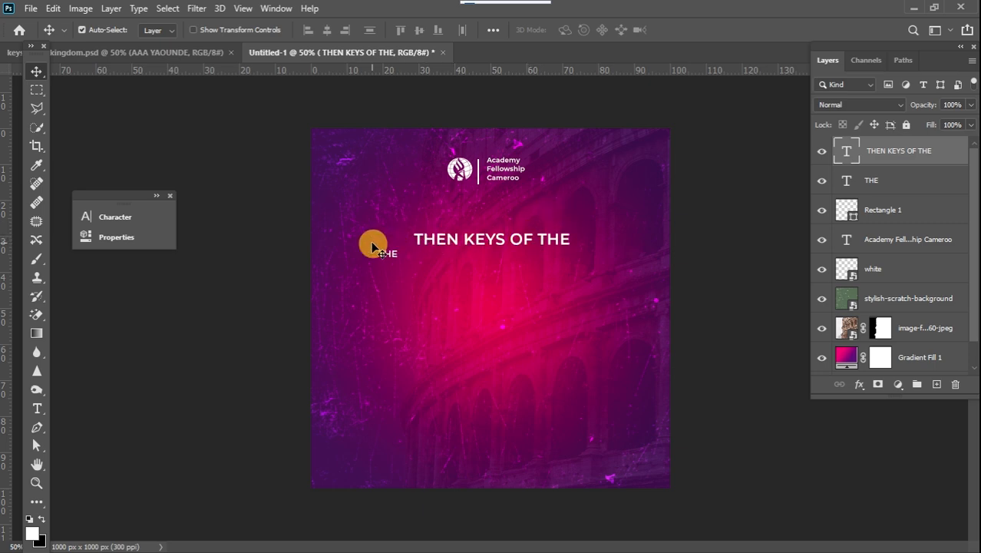
Nudge the small THE text and duplicate its layer.
{"action": "left_click_drag", "start_coordinate": [384, 254], "coordinate": [399, 246]}
{"action": "key", "text": "ctrl+j"}
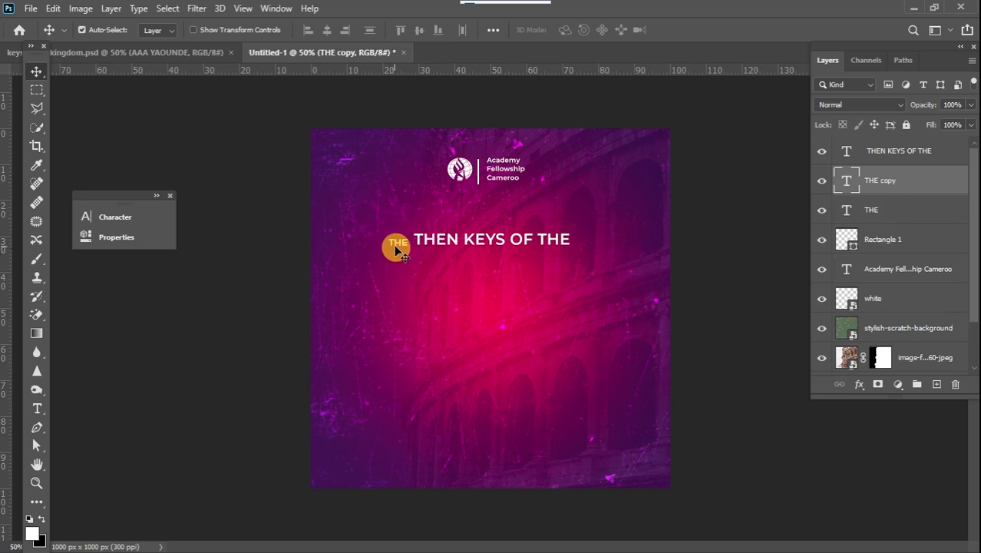
{"action": "left_click_drag", "start_coordinate": [396, 246], "coordinate": [399, 290]}
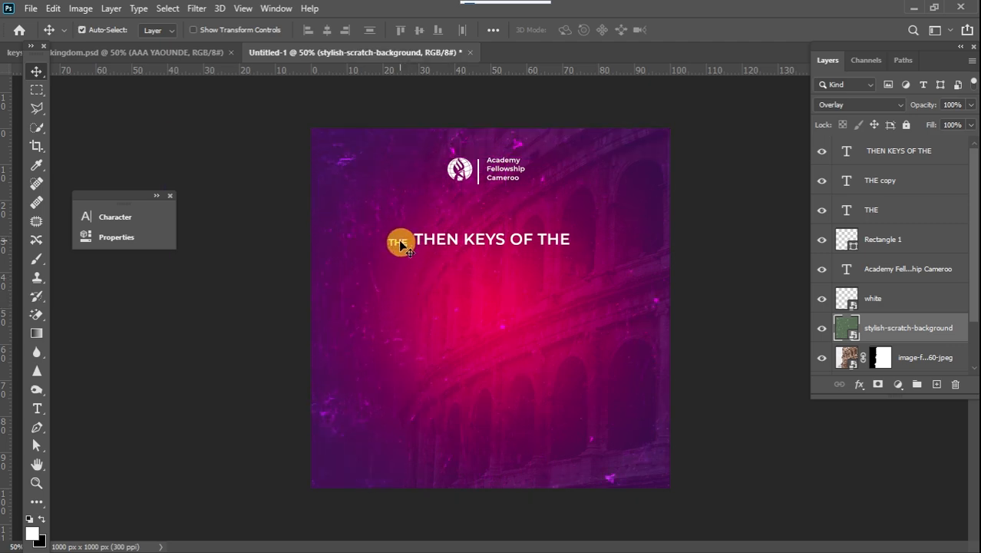
{"action": "left_click", "coordinate": [875, 213]}
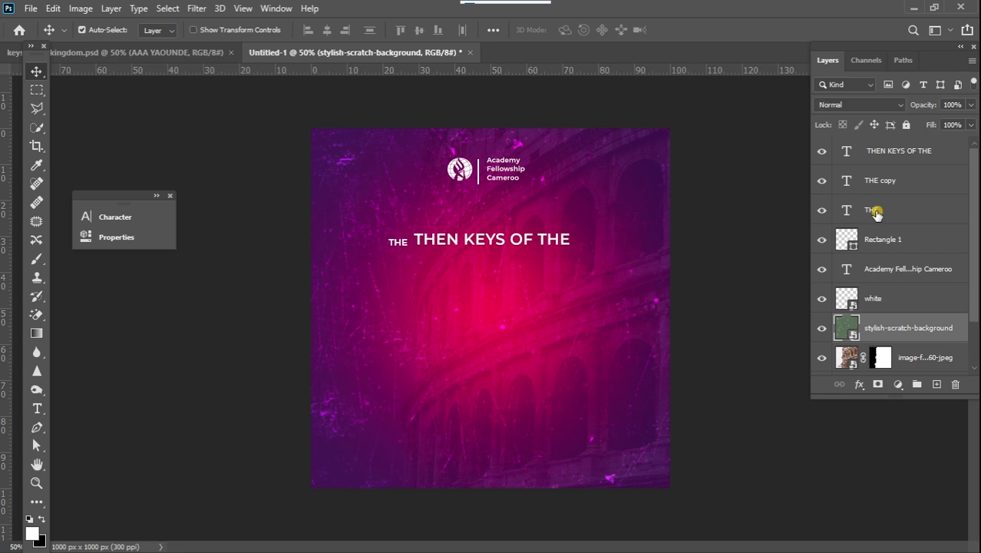
{"action": "left_click", "coordinate": [876, 213]}
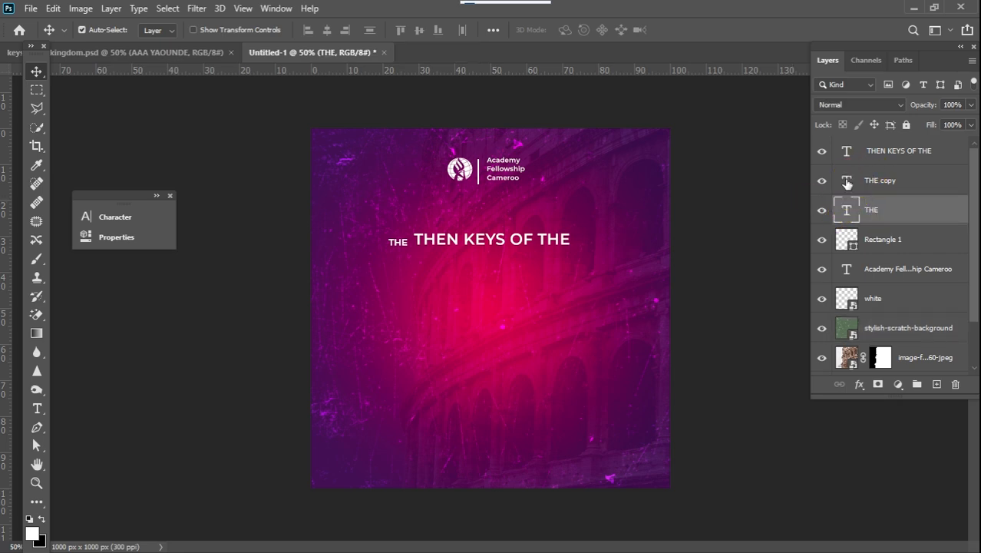
Change the duplicated text to read "ALUMNI".
{"action": "double_click", "coordinate": [846, 182]}
{"action": "type", "text": "K"}
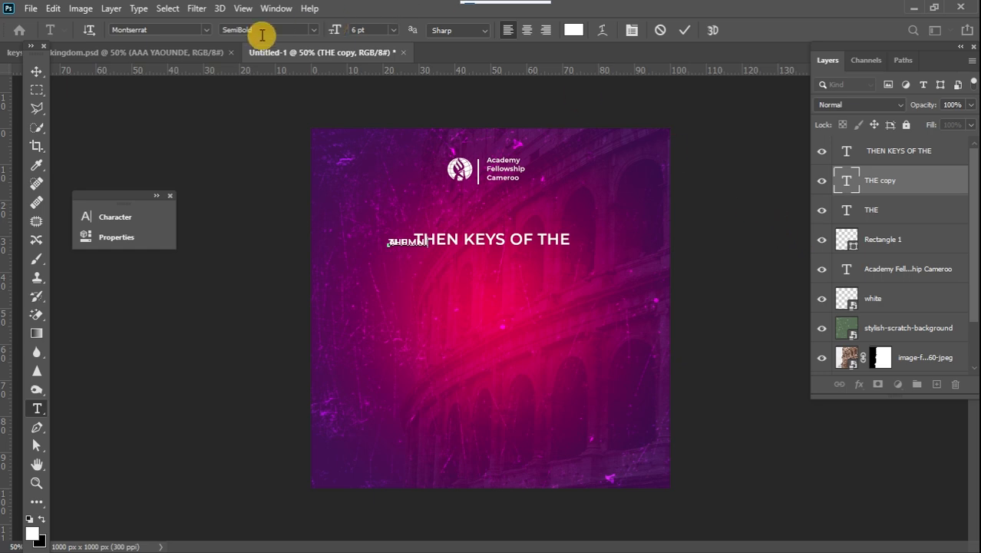
{"action": "left_click", "coordinate": [36, 71]}
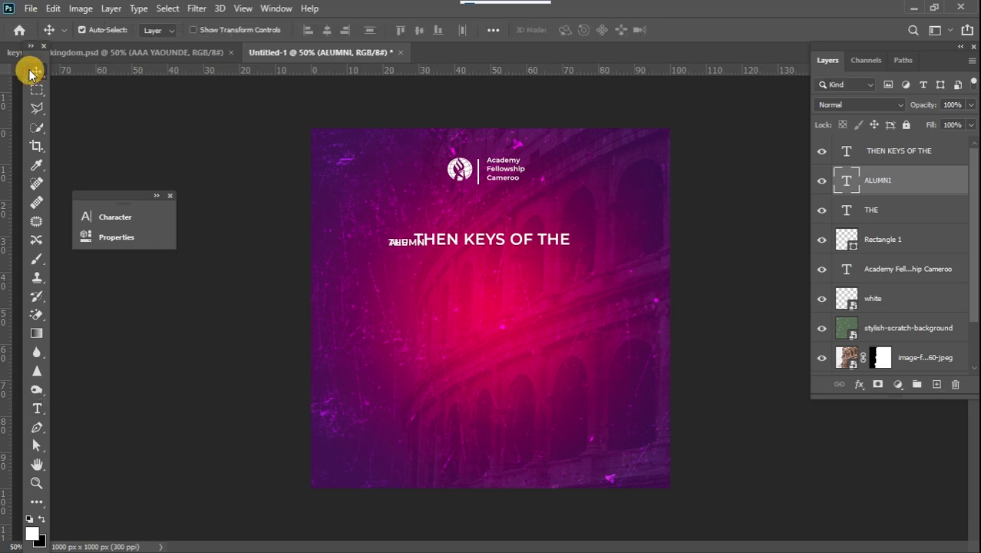
Move the ALUMNI text up to sit just below the logo.
{"action": "key", "text": "ctrl+t"}
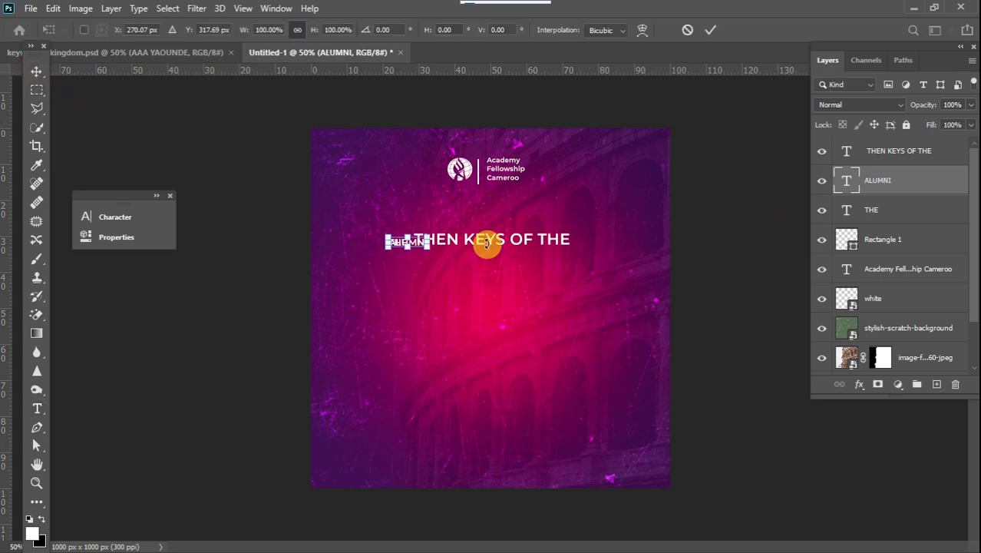
{"action": "left_click_drag", "start_coordinate": [421, 246], "coordinate": [492, 199]}
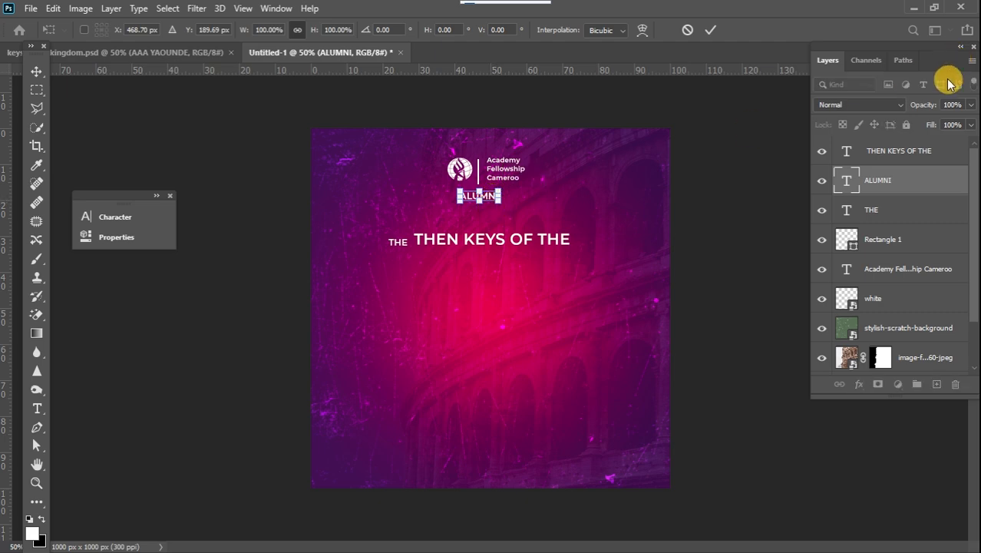
Edit the text to "ALUMNI YAOUNDE" and centre it beneath the logo.
{"action": "double_click", "coordinate": [844, 183]}
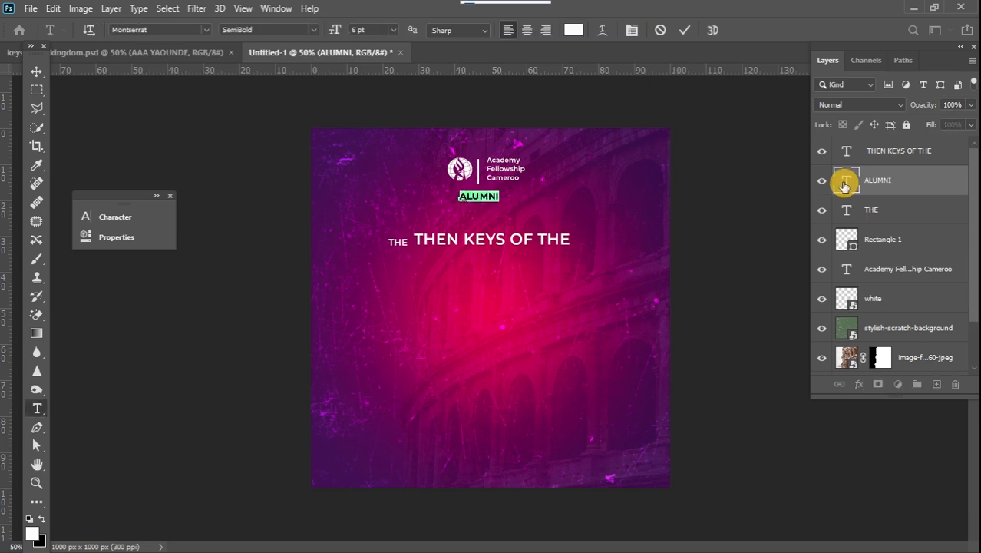
{"action": "left_click", "coordinate": [501, 201]}
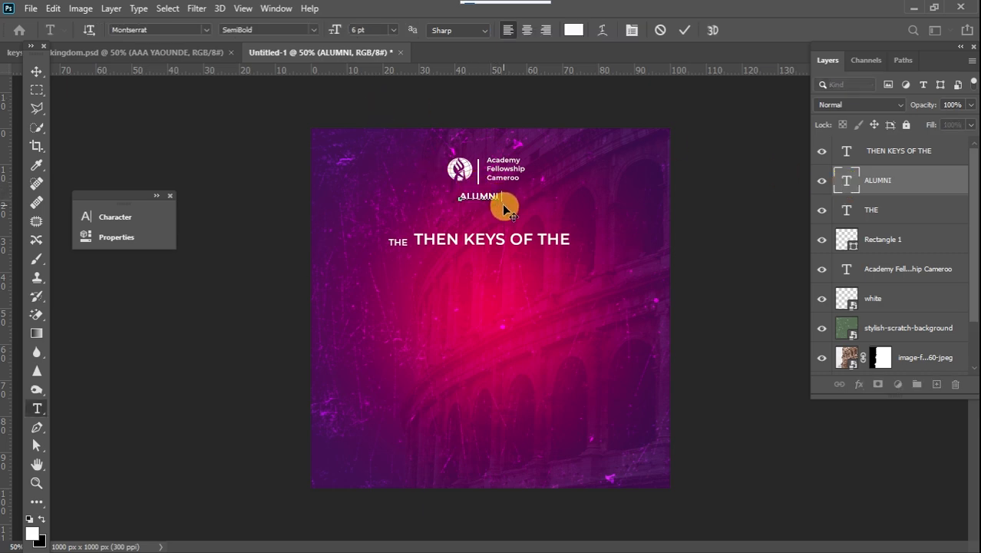
{"action": "type", "text": "YAOUNDE"}
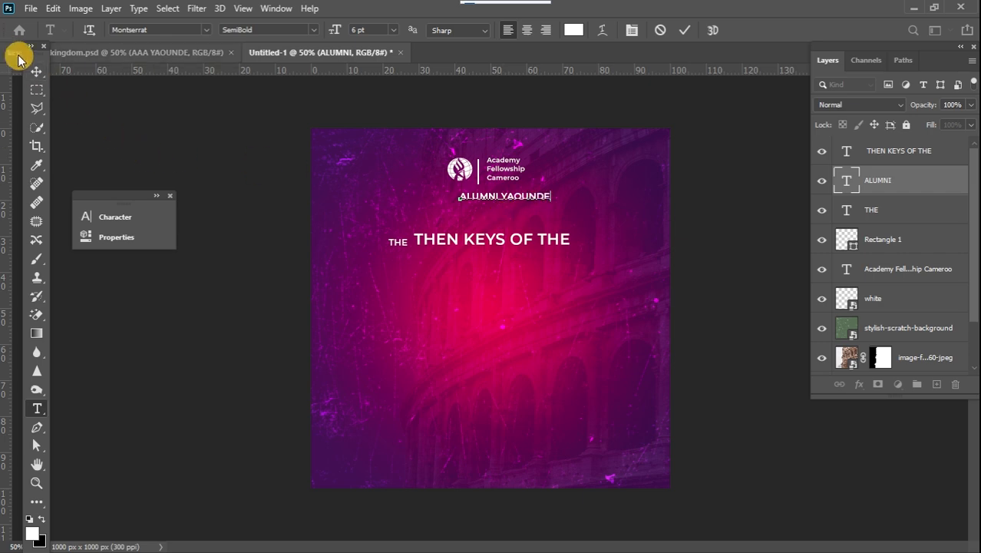
{"action": "left_click", "coordinate": [36, 71]}
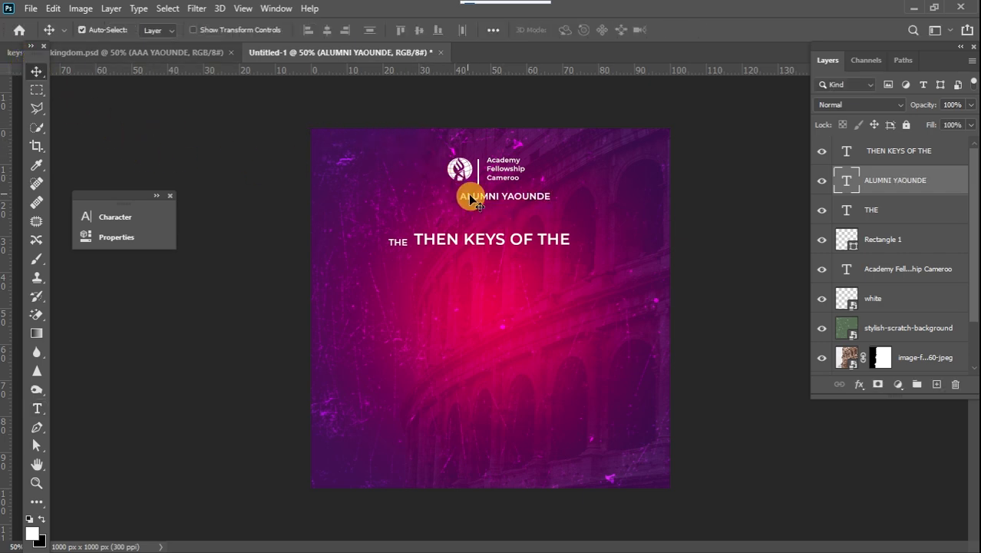
{"action": "left_click_drag", "start_coordinate": [503, 197], "coordinate": [492, 198]}
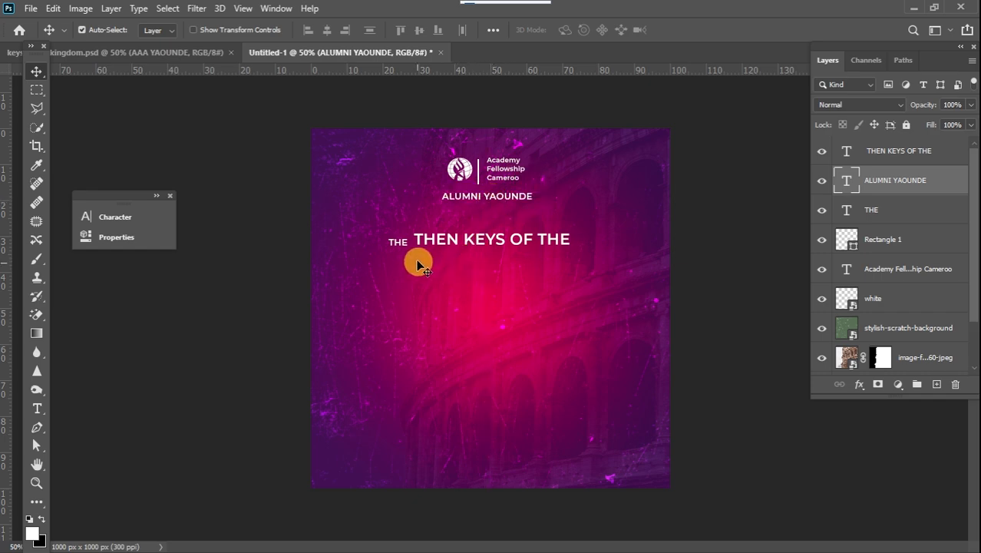
Duplicate the "THEN KEYS OF THE" heading and move the copy below it.
{"action": "left_click", "coordinate": [398, 243]}
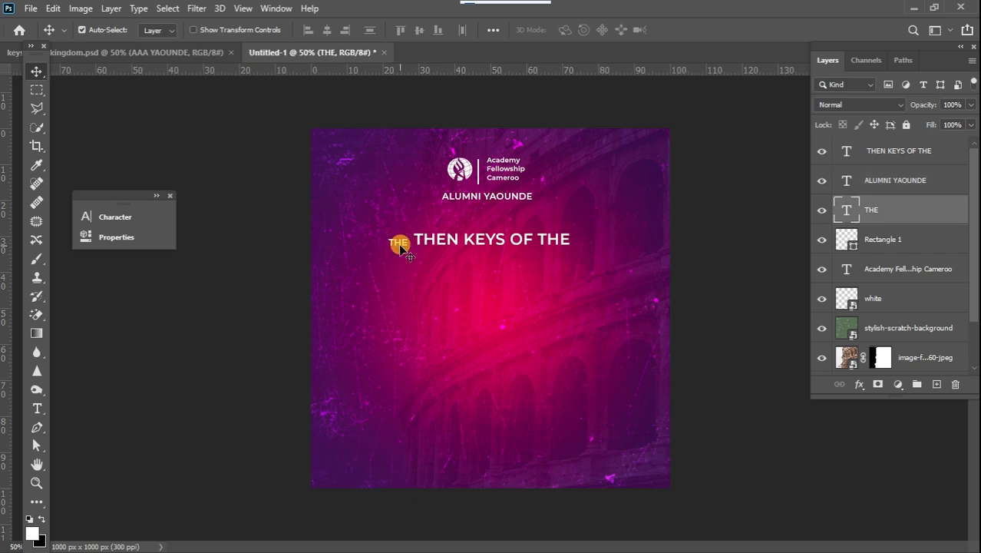
{"action": "left_click", "coordinate": [474, 238]}
{"action": "key", "text": "ctrl+j"}
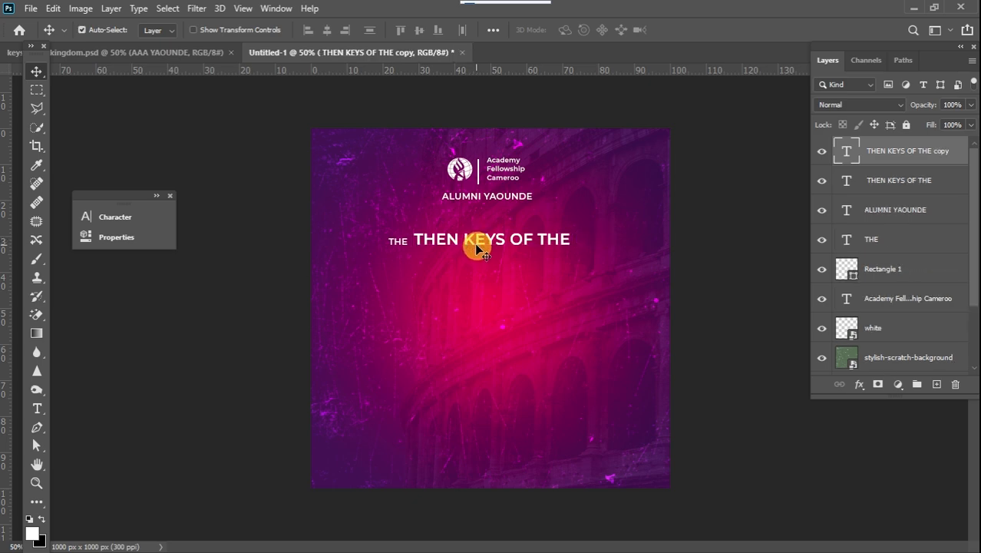
{"action": "left_click_drag", "start_coordinate": [476, 244], "coordinate": [458, 274]}
Change the copy's text to "KINGDOM" and set its font to Aldo the Apache.
{"action": "double_click", "coordinate": [454, 269]}
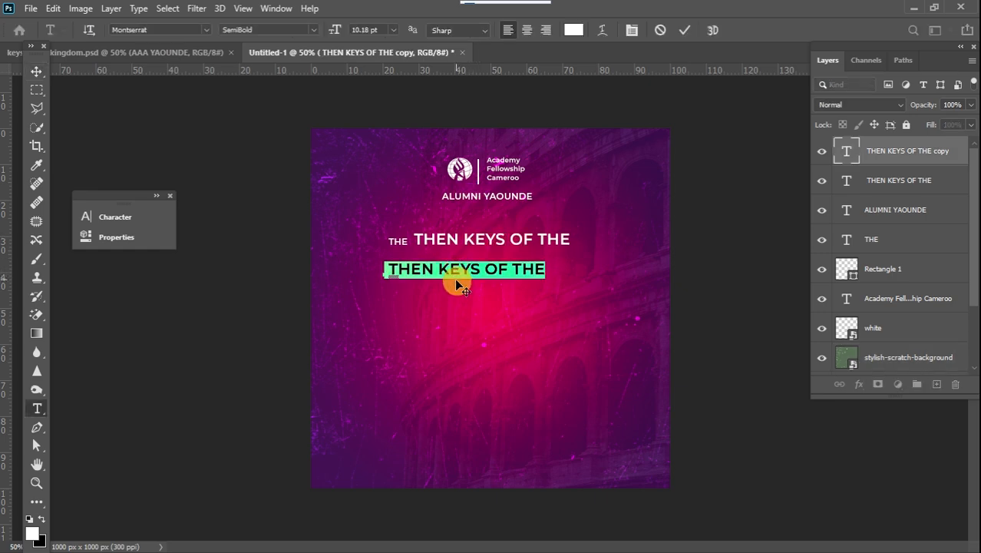
{"action": "type", "text": "KIN"}
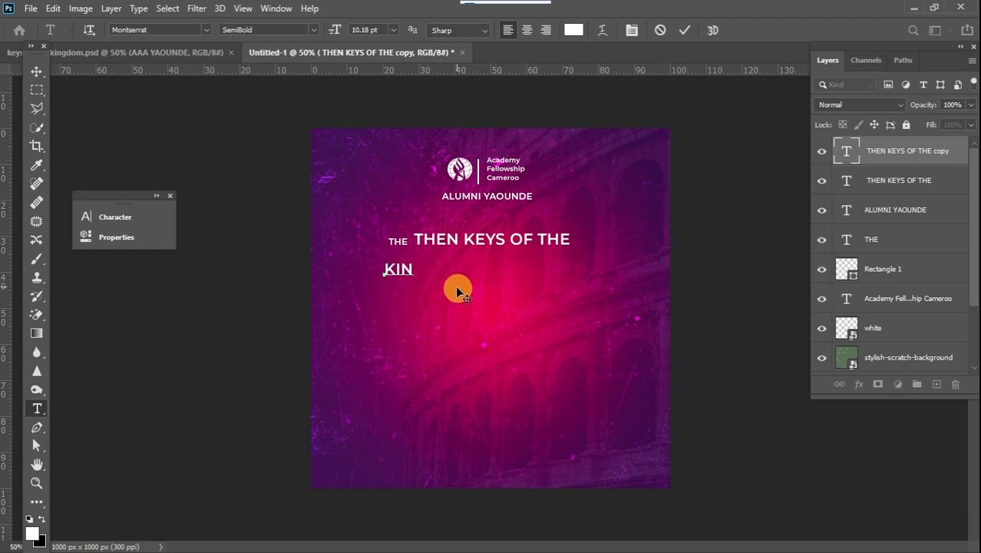
{"action": "type", "text": "GDOM"}
{"action": "key", "text": "ctrl+a"}
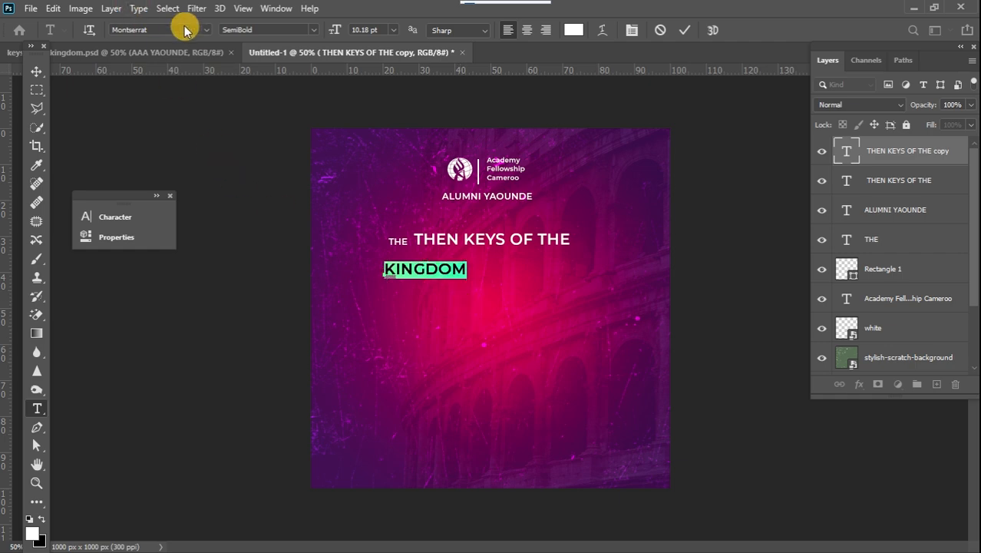
{"action": "left_click", "coordinate": [204, 31]}
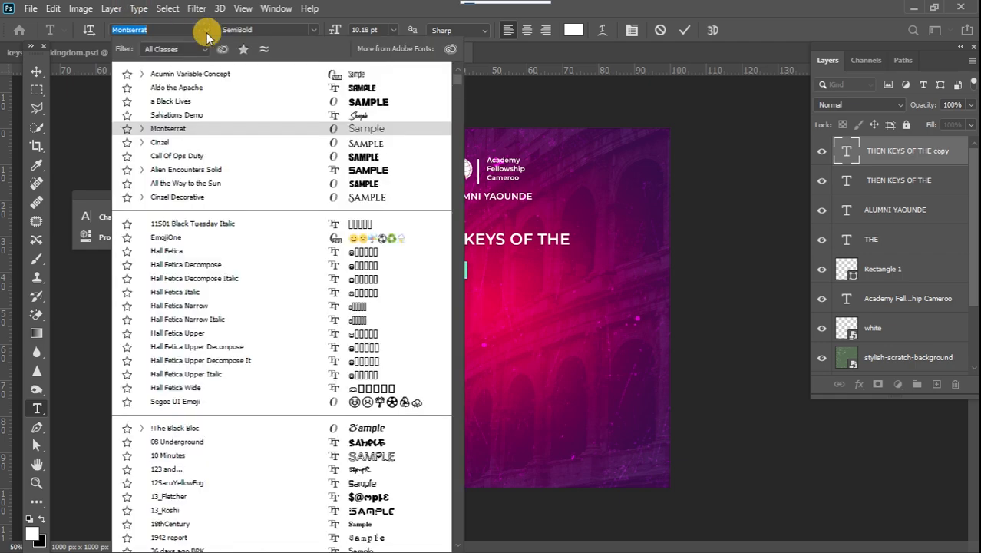
{"action": "left_click", "coordinate": [209, 94]}
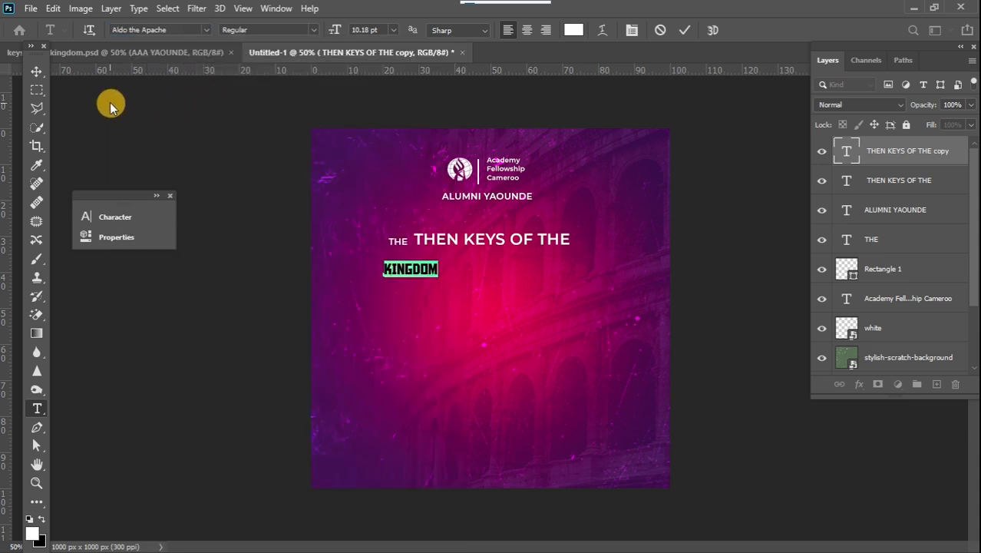
{"action": "left_click", "coordinate": [36, 72]}
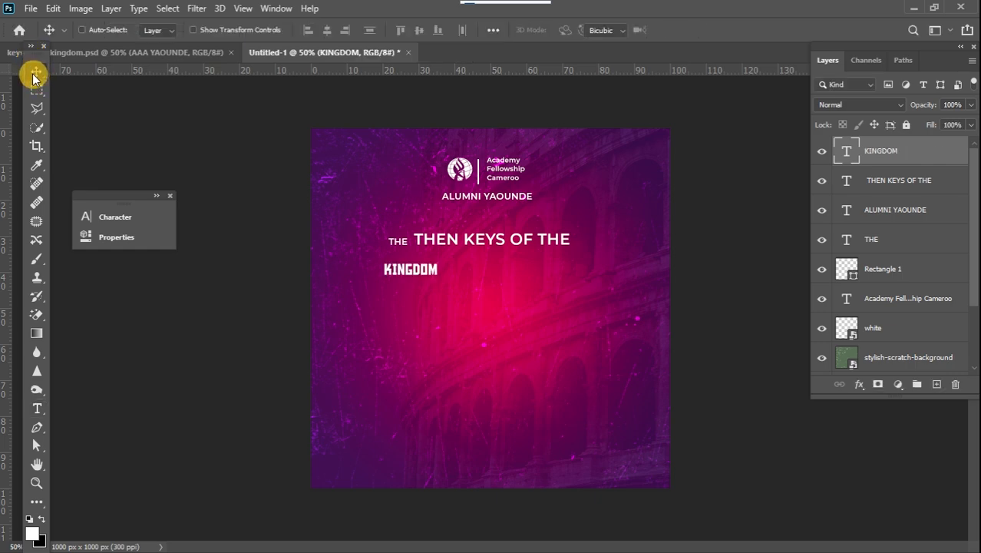
Scale the KINGDOM text up to about 342% and centre it under the heading.
{"action": "key", "text": "ctrl+t"}
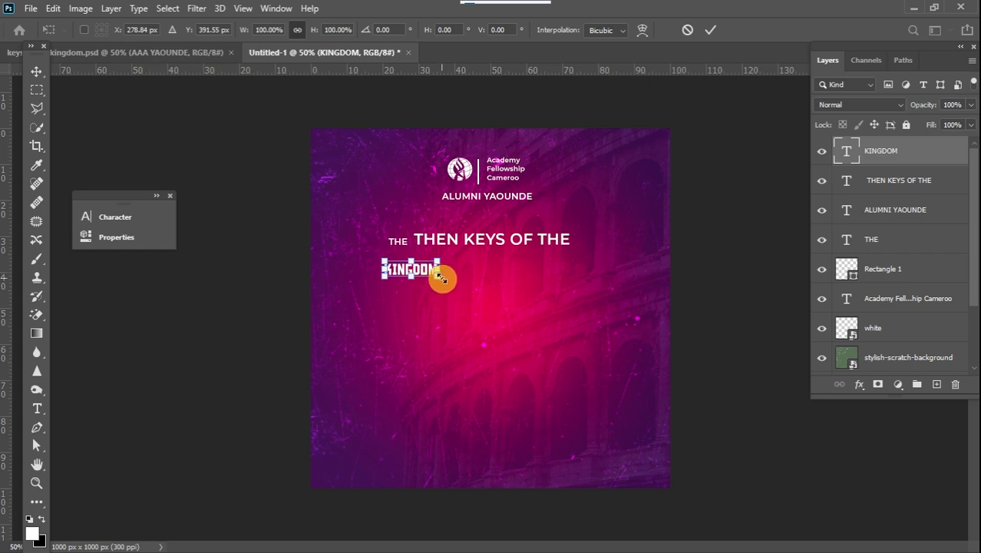
{"action": "left_click_drag", "start_coordinate": [437, 274], "coordinate": [552, 364]}
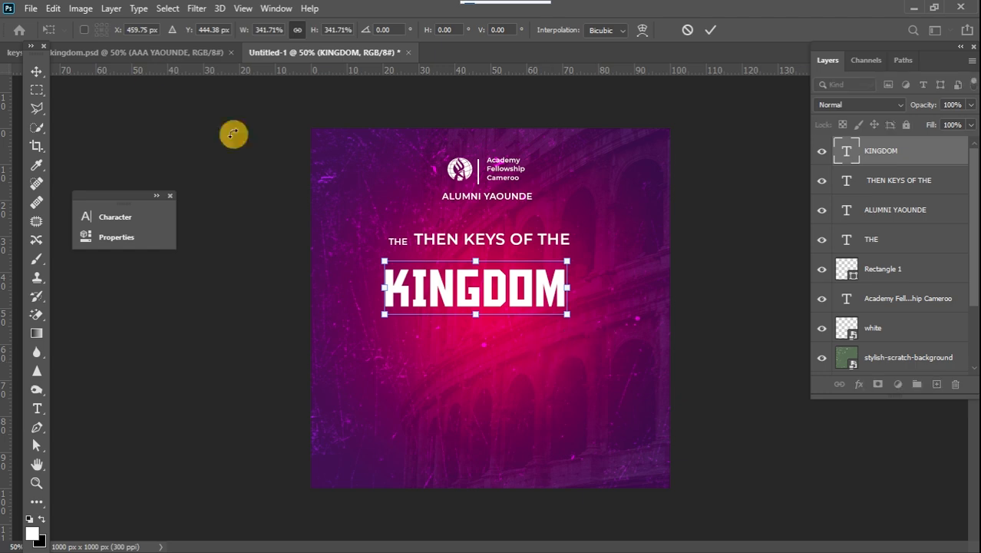
{"action": "left_click", "coordinate": [37, 71]}
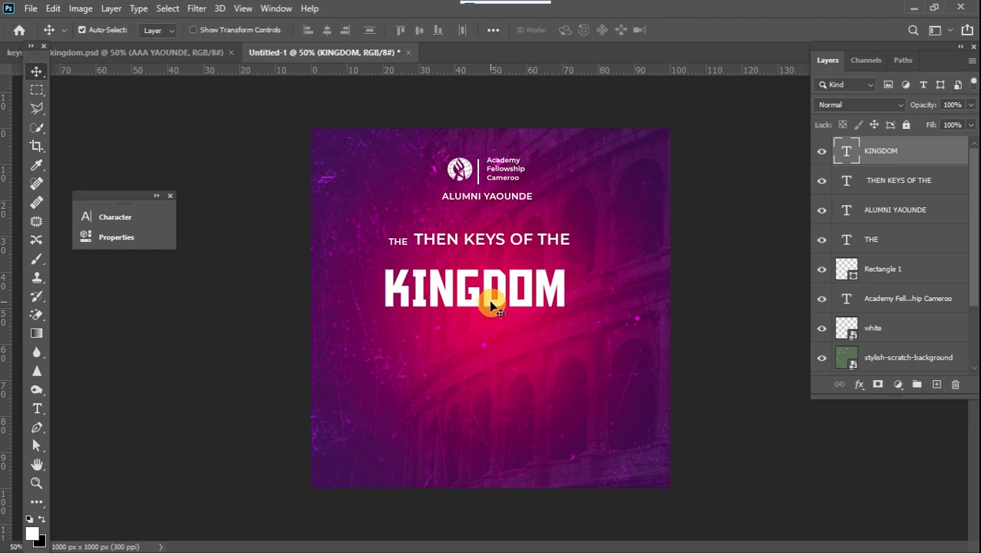
Move KINGDOM up close beneath the heading and nudge it slightly right.
{"action": "left_click_drag", "start_coordinate": [490, 305], "coordinate": [494, 293]}
{"action": "key", "text": "Up"}
{"action": "key", "text": "Up"}
{"action": "key", "text": "Up"}
{"action": "key", "text": "Up"}
{"action": "key", "text": "Up"}
{"action": "key", "text": "Up"}
{"action": "key", "text": "Up"}
{"action": "key", "text": "Up"}
{"action": "key", "text": "Up"}
{"action": "key", "text": "Up"}
{"action": "key", "text": "Up"}
{"action": "key", "text": "Up"}
{"action": "key", "text": "Up"}
{"action": "key", "text": "Up"}
{"action": "key", "text": "Up"}
{"action": "key", "text": "Up"}
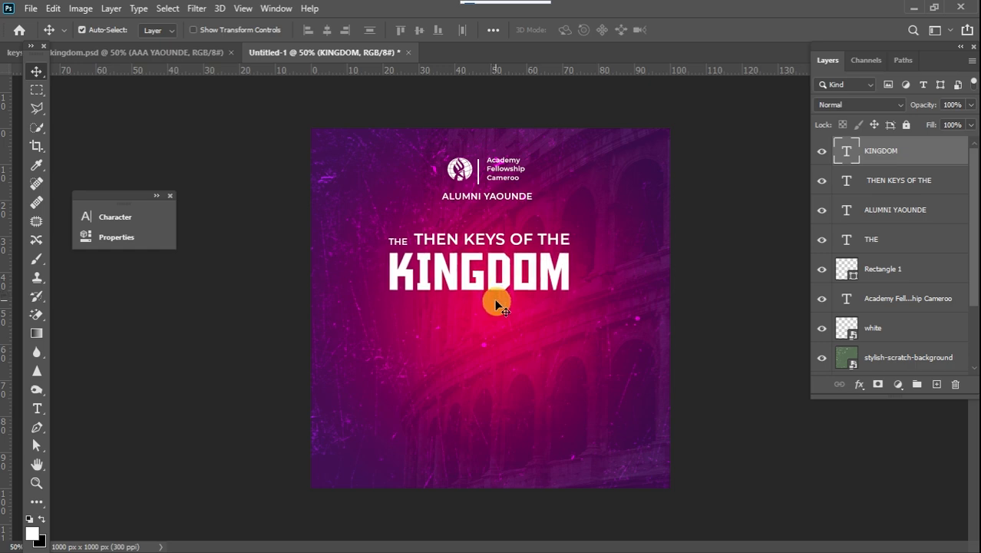
{"action": "key", "text": "Right"}
{"action": "key", "text": "Right"}
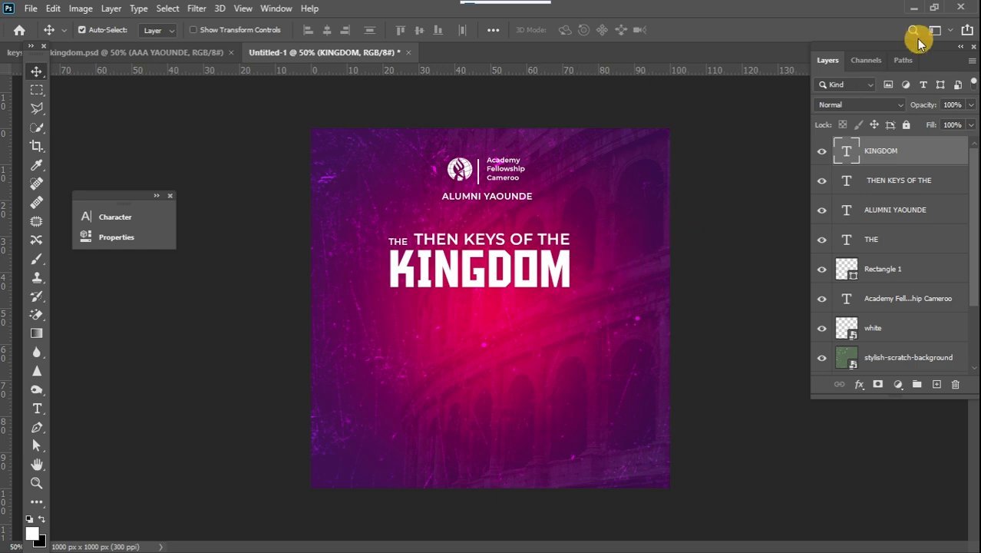
Apply a Drop Shadow layer style to the KINGDOM text.
{"action": "double_click", "coordinate": [941, 161]}
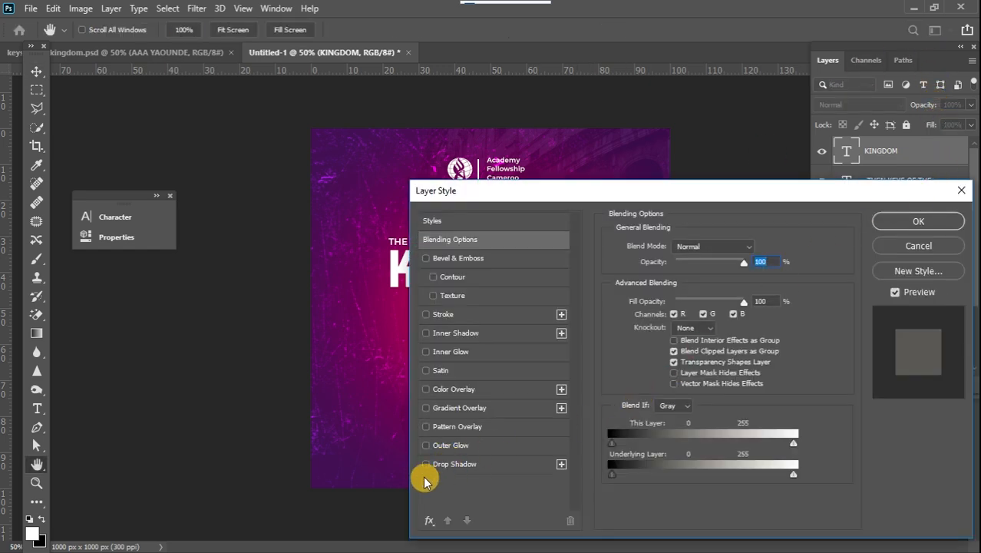
{"action": "left_click", "coordinate": [426, 466]}
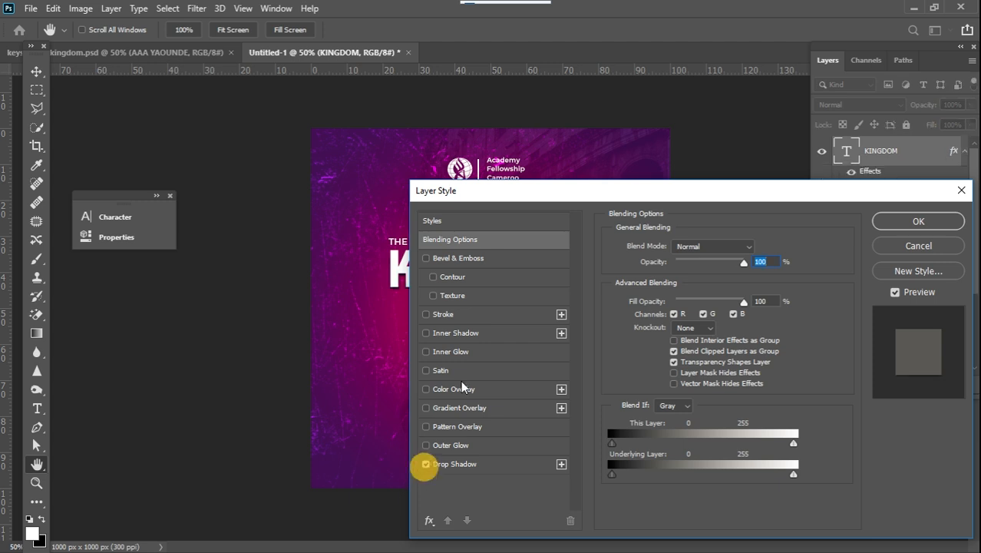
{"action": "left_click_drag", "start_coordinate": [550, 192], "coordinate": [670, 190]}
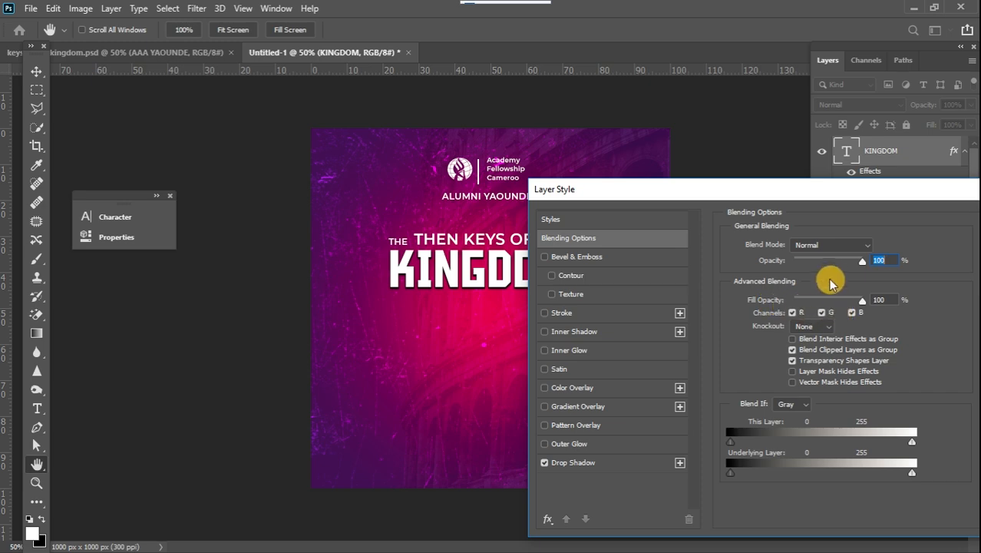
{"action": "left_click", "coordinate": [647, 460]}
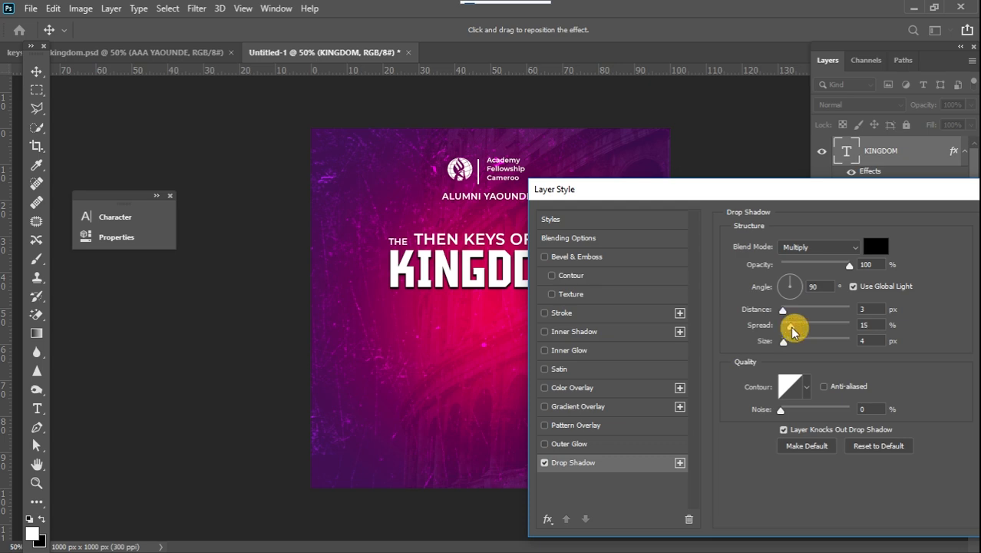
{"action": "left_click", "coordinate": [793, 330]}
{"action": "left_click_drag", "start_coordinate": [854, 188], "coordinate": [698, 203]}
{"action": "left_click", "coordinate": [873, 234]}
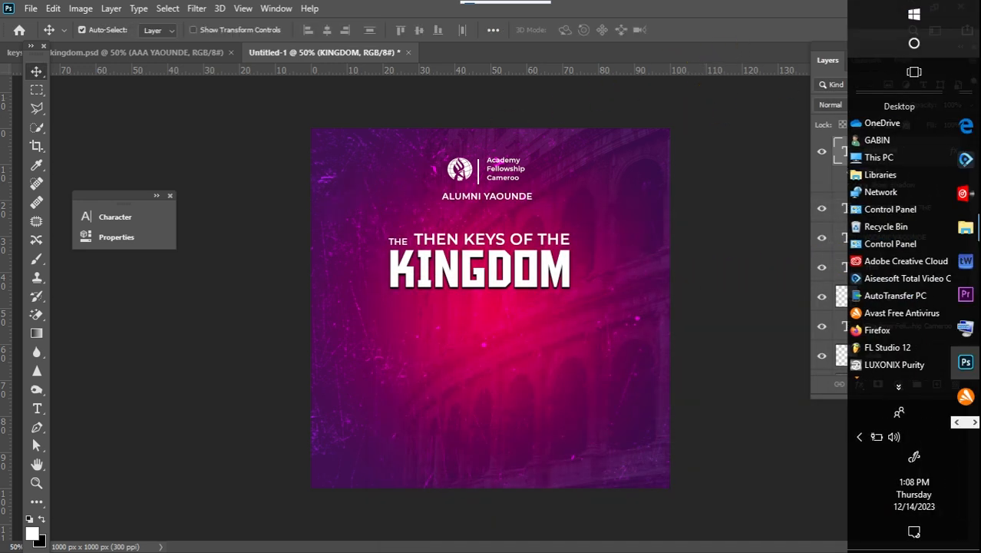
Switch to File Explorer's USB drive window and place the portrait photo IMG-20231213-WA0025 into the flyer.
{"action": "mouse_move", "coordinate": [970, 234]}
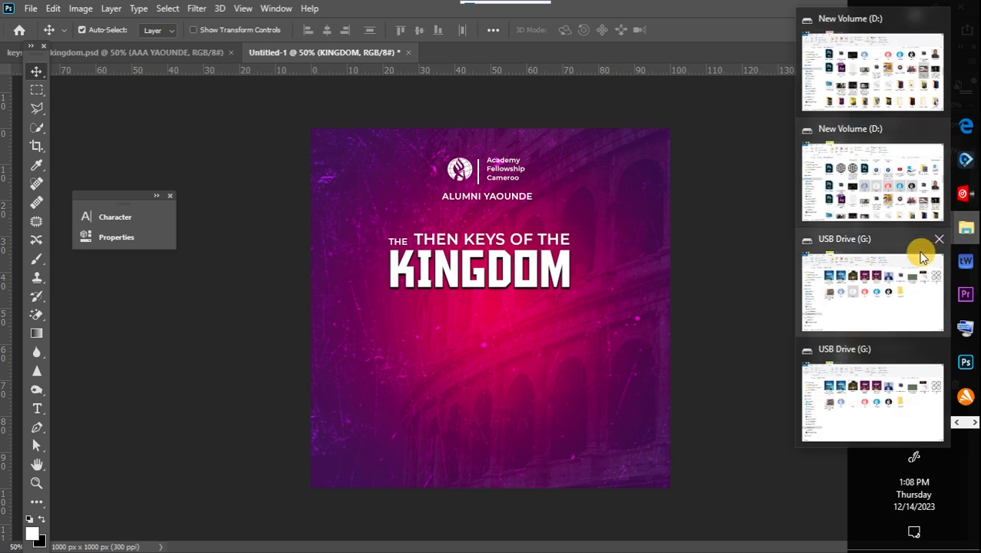
{"action": "left_click", "coordinate": [921, 244]}
{"action": "left_click_drag", "start_coordinate": [600, 173], "coordinate": [508, 335]}
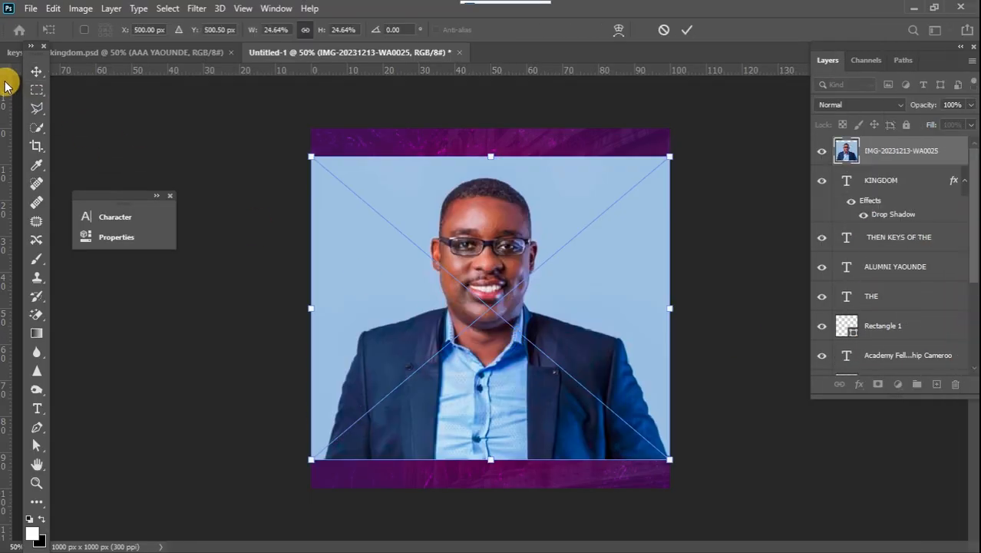
{"action": "left_click", "coordinate": [36, 71]}
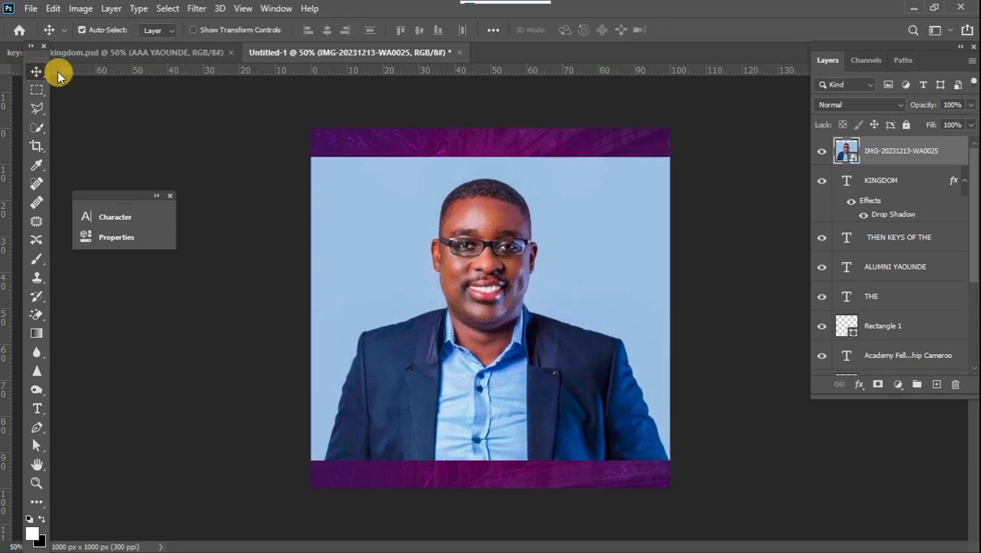
Select the subject of the portrait photo.
{"action": "left_click", "coordinate": [167, 8]}
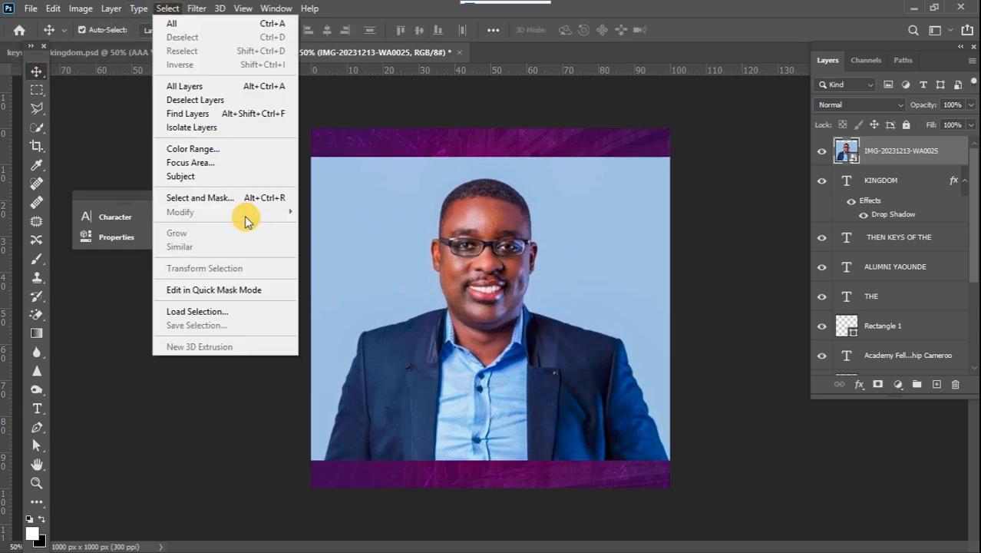
{"action": "left_click", "coordinate": [195, 176]}
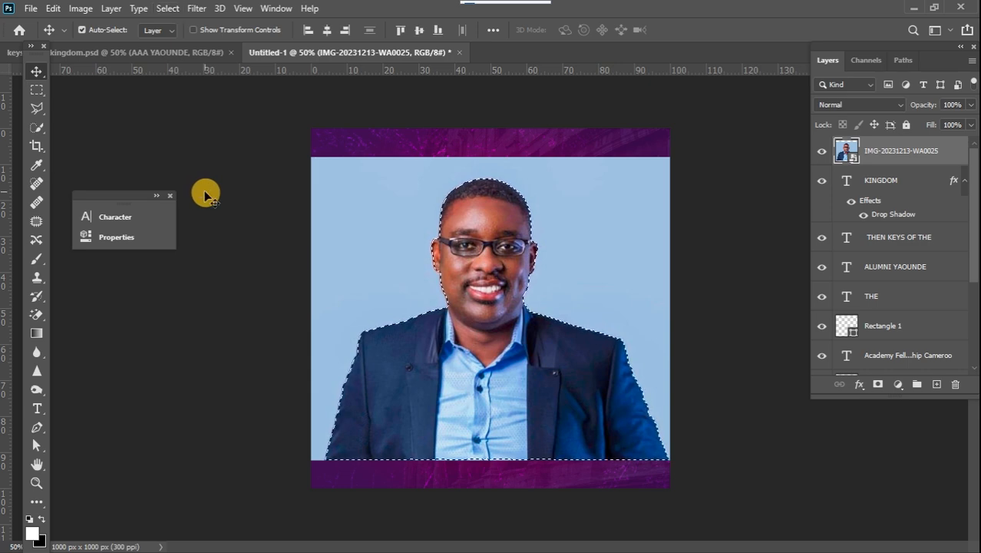
Mask the portrait to the selected subject, then scale it to about 65% and place it at the bottom centre of the flyer.
{"action": "left_click", "coordinate": [877, 384]}
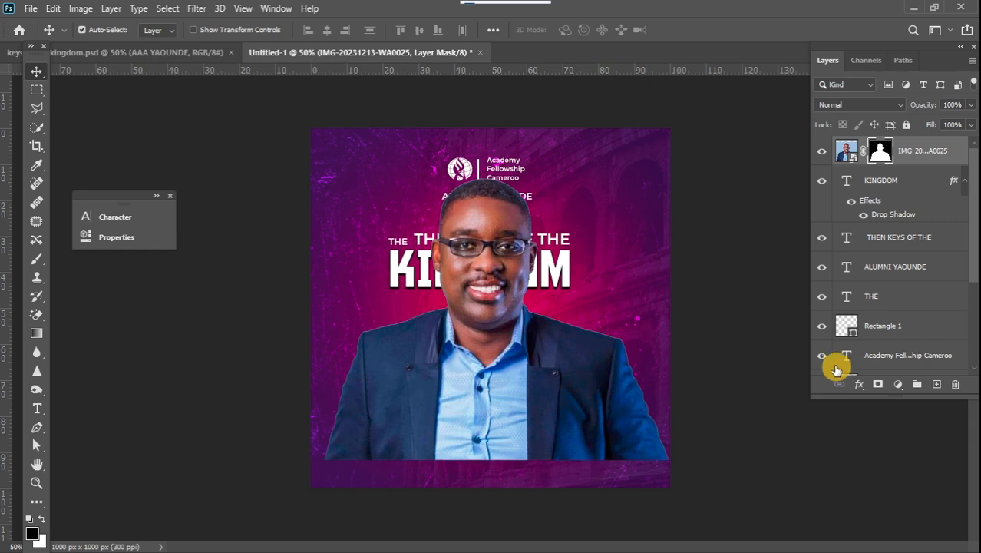
{"action": "key", "text": "ctrl+t"}
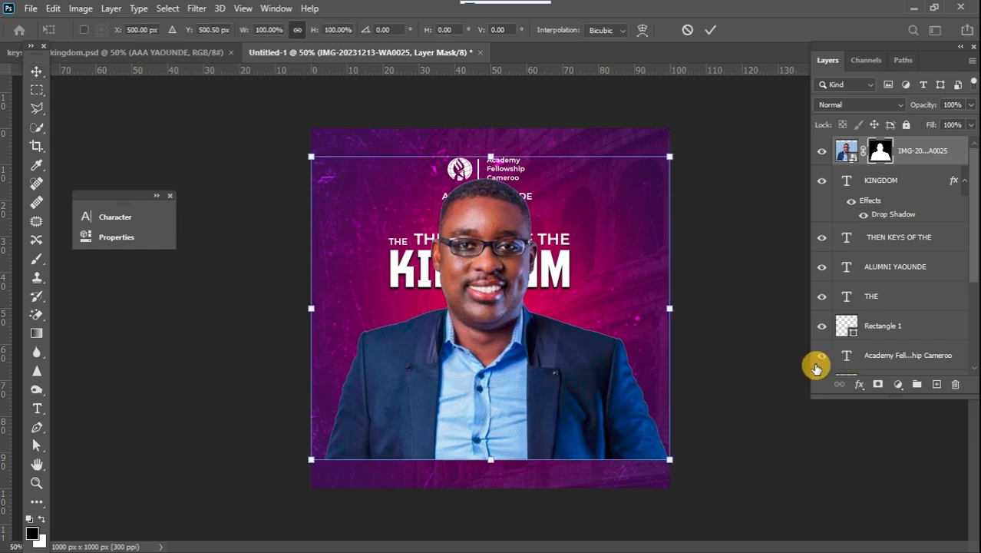
{"action": "left_click_drag", "start_coordinate": [665, 461], "coordinate": [543, 353]}
{"action": "left_click_drag", "start_coordinate": [446, 339], "coordinate": [502, 491]}
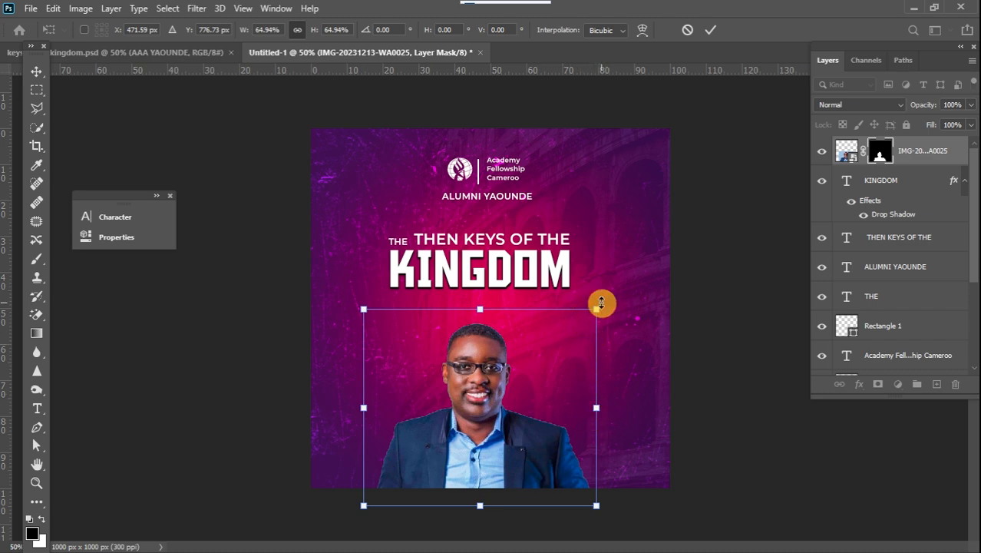
{"action": "mouse_move", "coordinate": [597, 309]}
{"action": "left_mouse_down"}
{"action": "mouse_move", "coordinate": [616, 309]}
{"action": "mouse_move", "coordinate": [609, 319]}
{"action": "left_mouse_up"}
{"action": "left_click", "coordinate": [36, 71]}
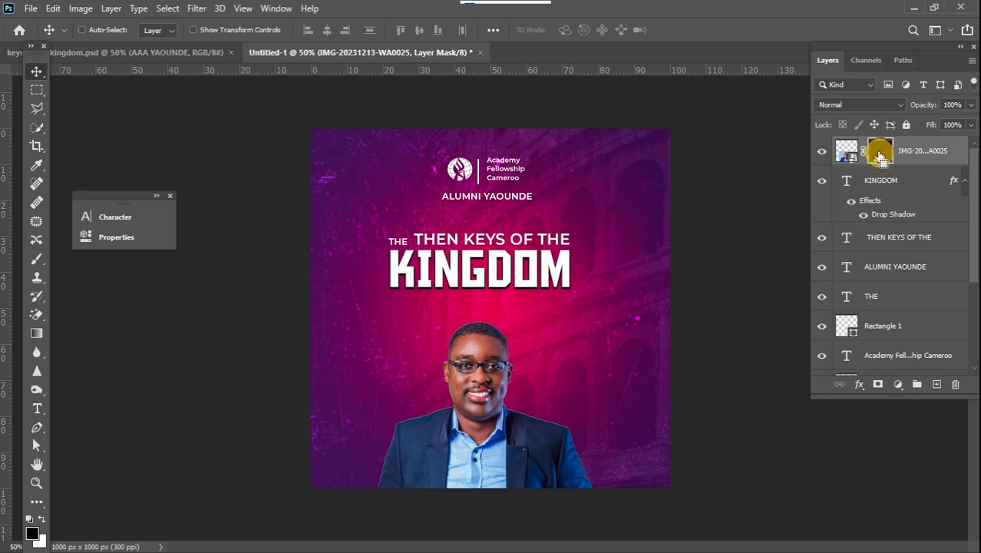
Copy the masked subject onto a new layer and delete the original portrait layer.
{"action": "left_click", "coordinate": [879, 163], "text": "ctrl"}
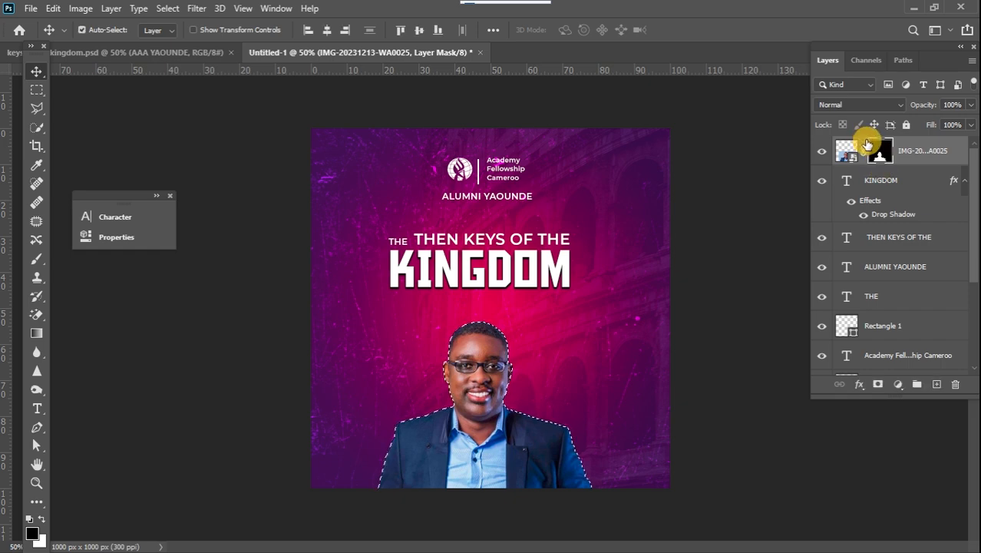
{"action": "left_click", "coordinate": [846, 154]}
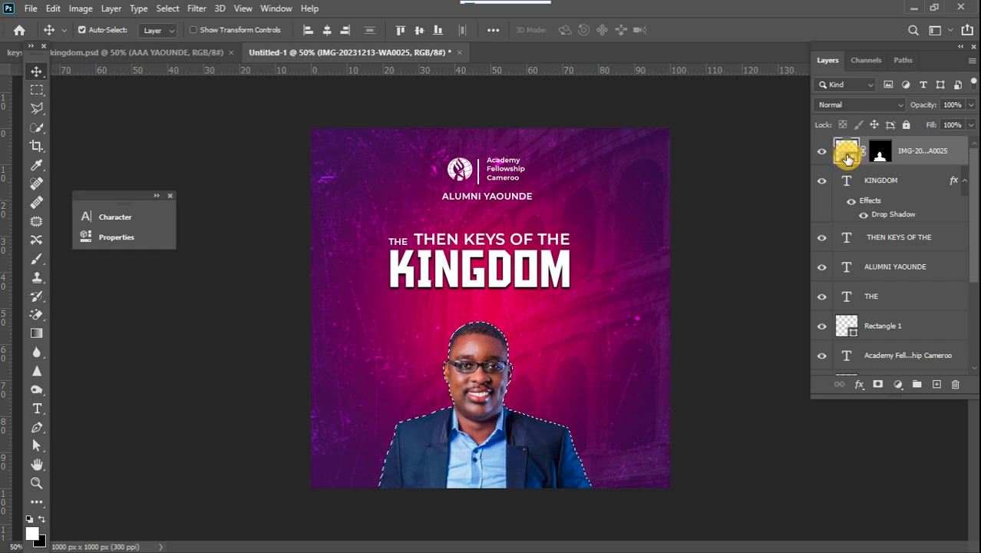
{"action": "key", "text": "ctrl+j"}
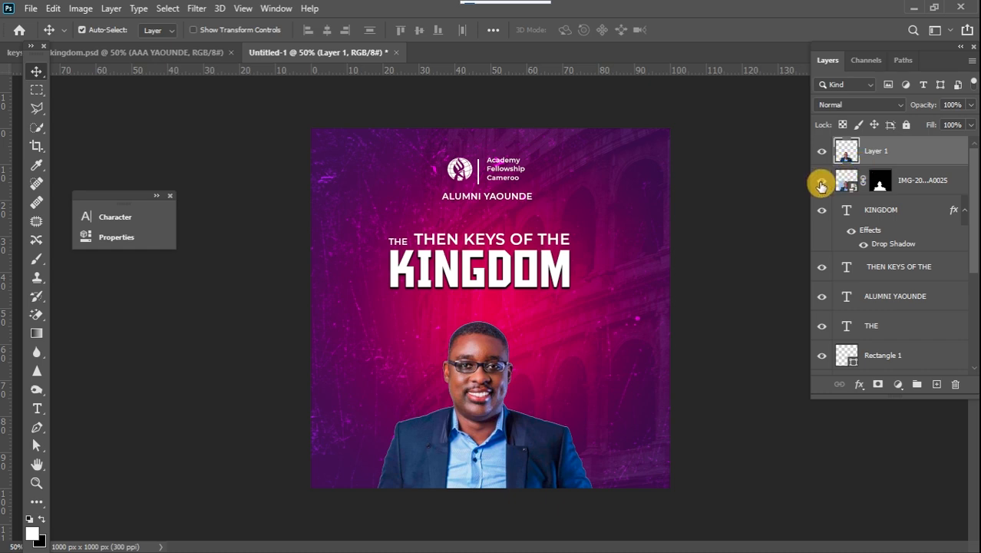
{"action": "left_click", "coordinate": [904, 187]}
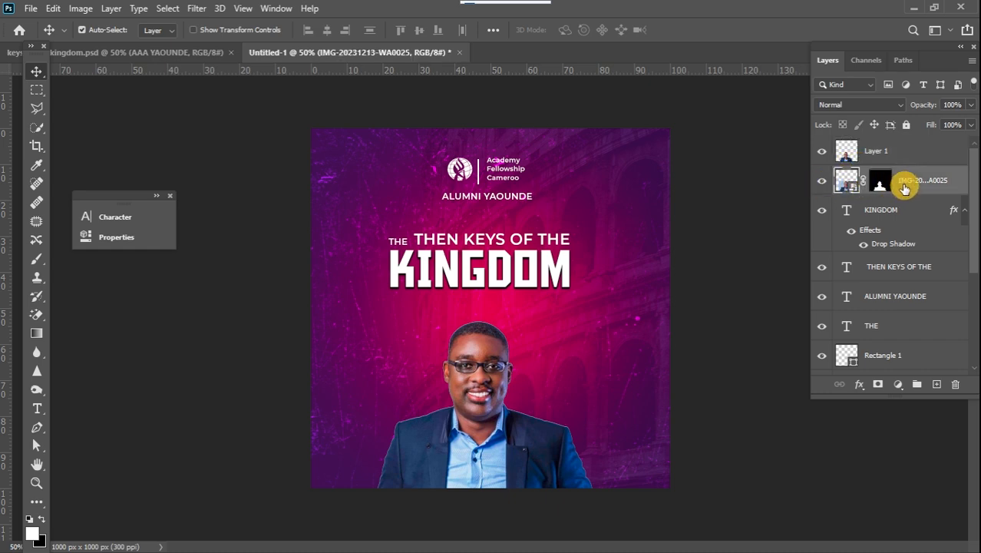
{"action": "key", "text": "Delete"}
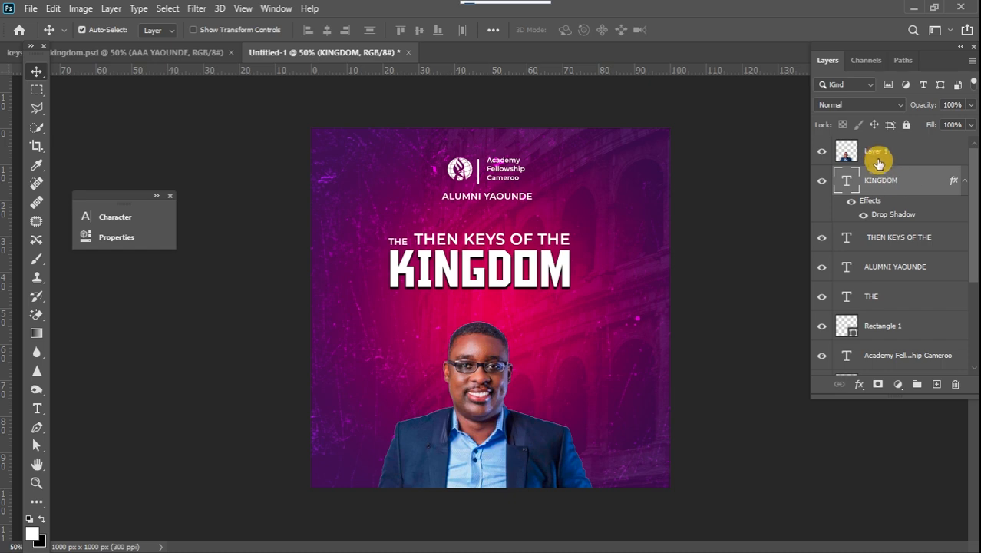
{"action": "left_click", "coordinate": [881, 159]}
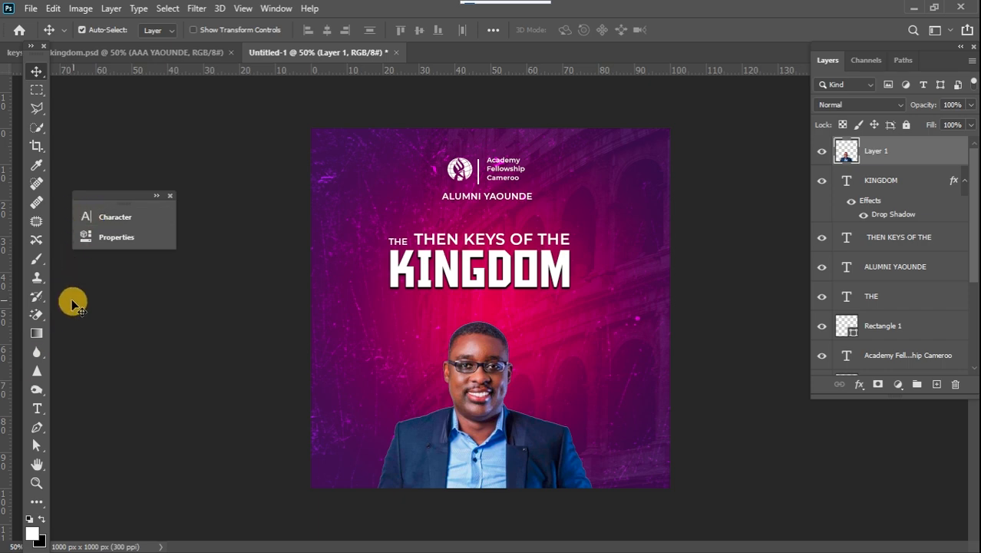
{"action": "left_click", "coordinate": [36, 406]}
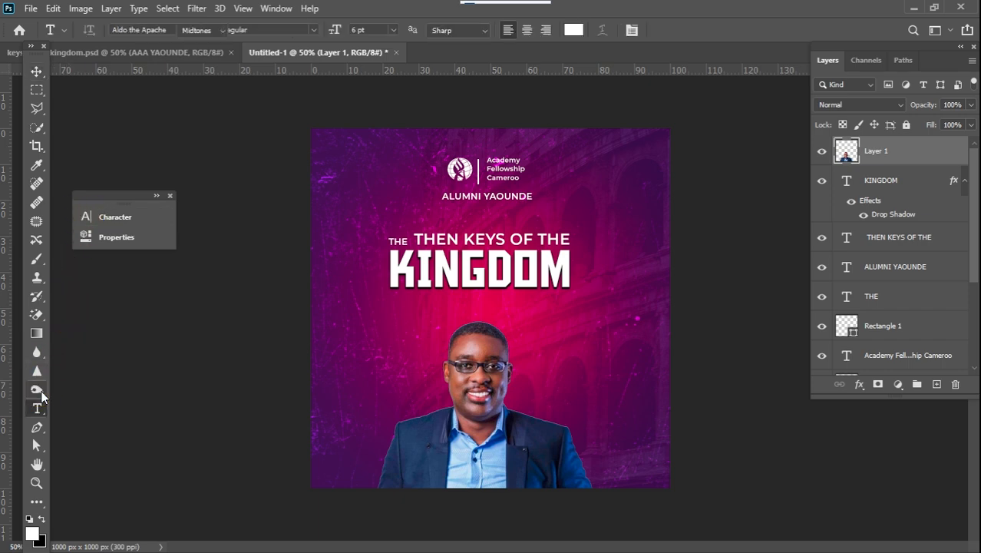
{"action": "left_click", "coordinate": [38, 392]}
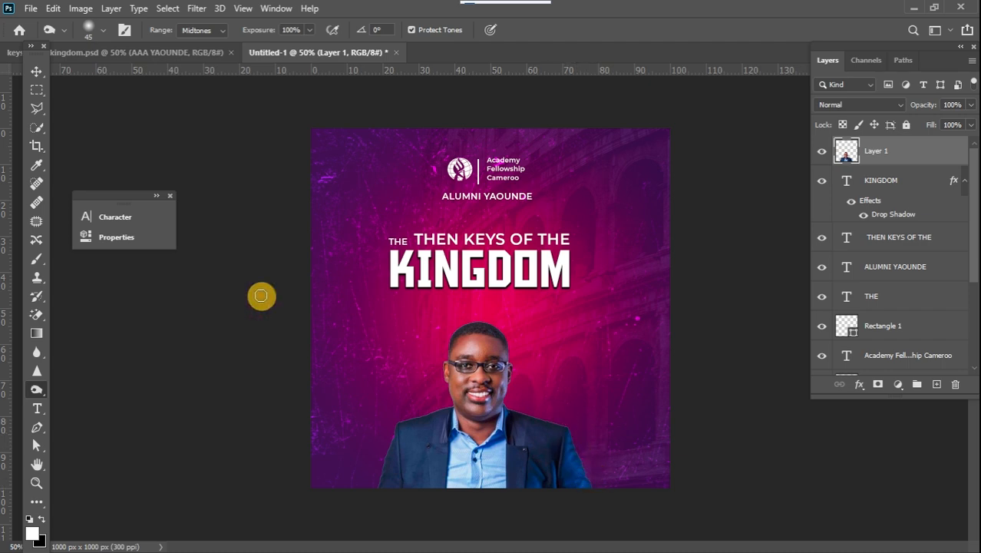
{"action": "left_click", "coordinate": [36, 71]}
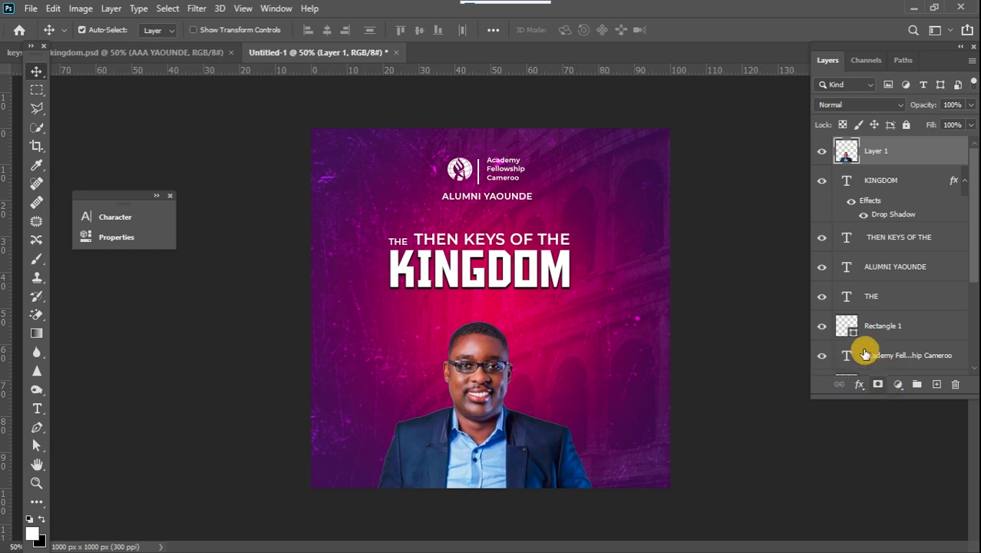
Apply Camera Raw Filter to the portrait with Highlights -24, Shadows +10, Blacks -15, Texture +8 and sharpening Amount 19.
{"action": "left_click", "coordinate": [201, 9]}
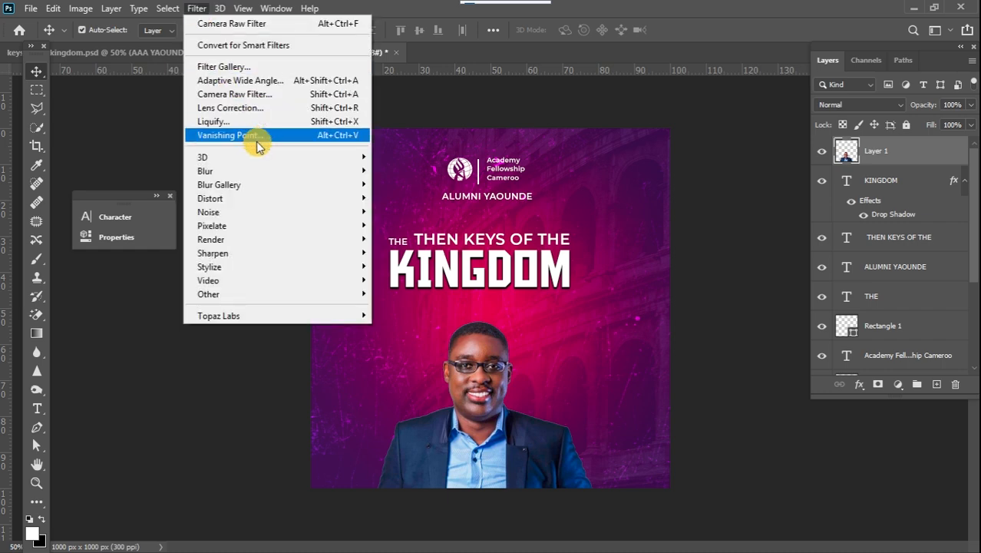
{"action": "left_click", "coordinate": [238, 93]}
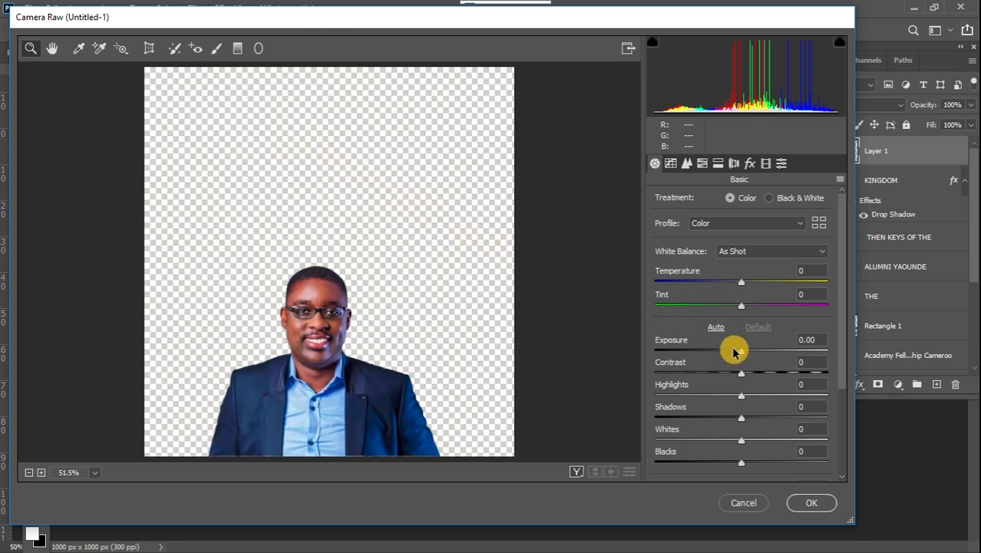
{"action": "left_click_drag", "start_coordinate": [739, 402], "coordinate": [752, 424]}
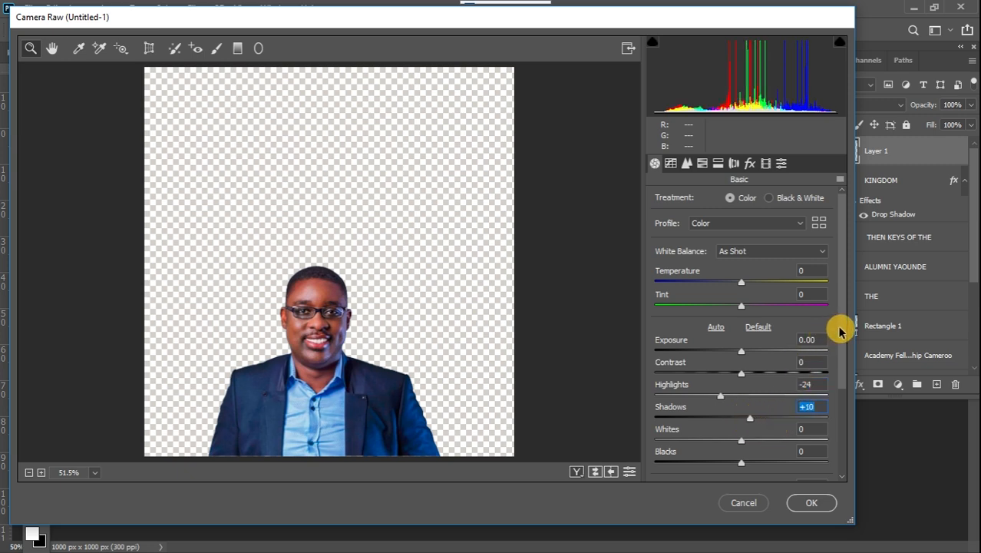
{"action": "scroll", "coordinate": [839, 331], "scroll_direction": "down", "scroll_amount": 2}
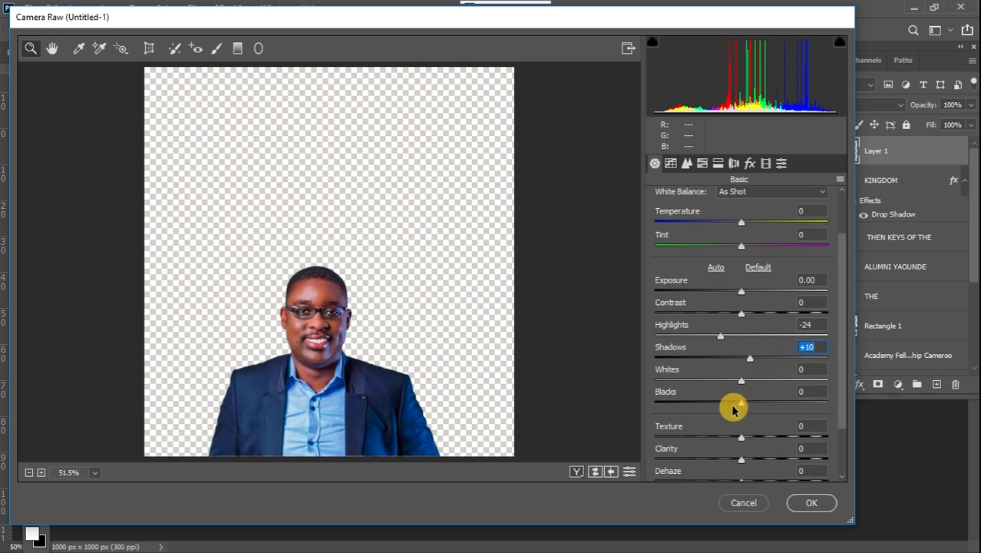
{"action": "left_click_drag", "start_coordinate": [730, 409], "coordinate": [729, 405]}
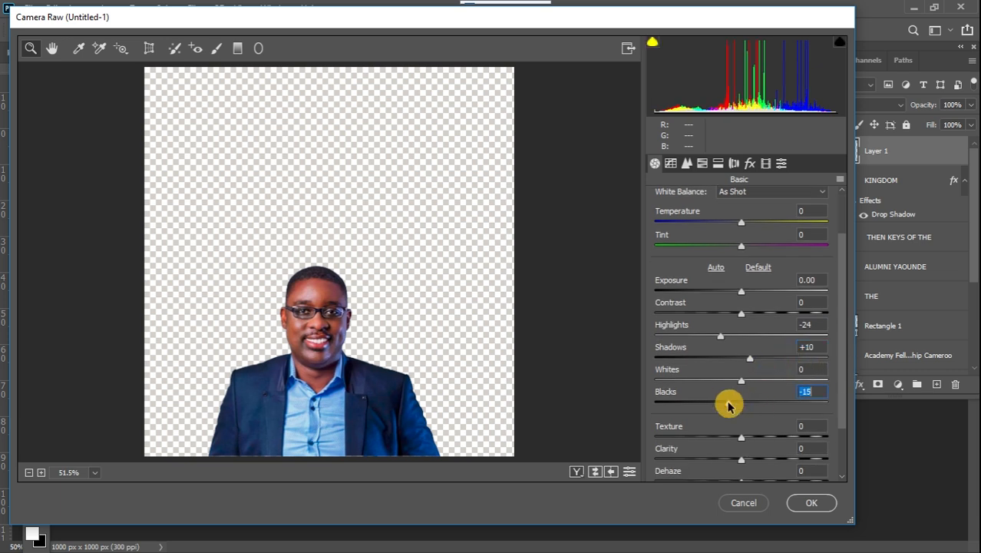
{"action": "left_click", "coordinate": [748, 439]}
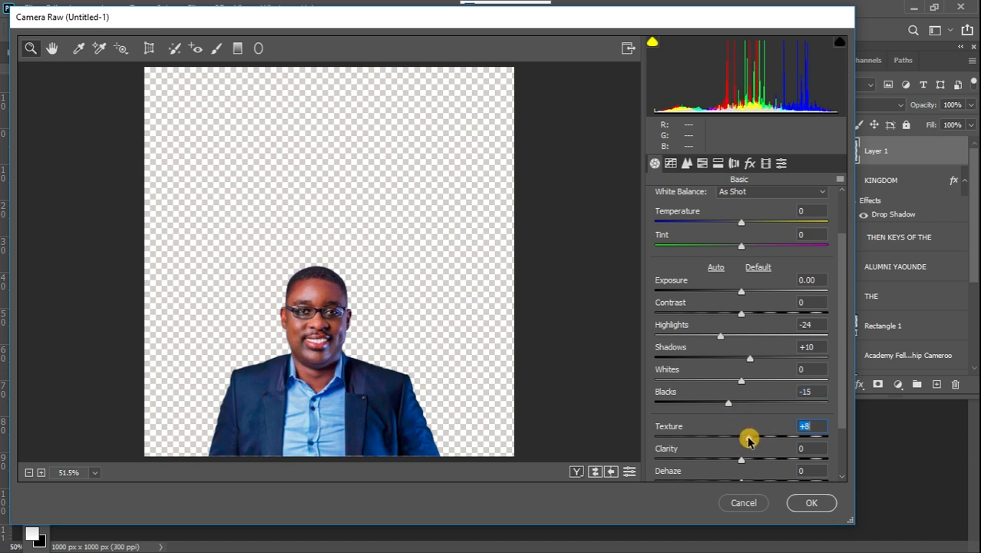
{"action": "left_click", "coordinate": [686, 163]}
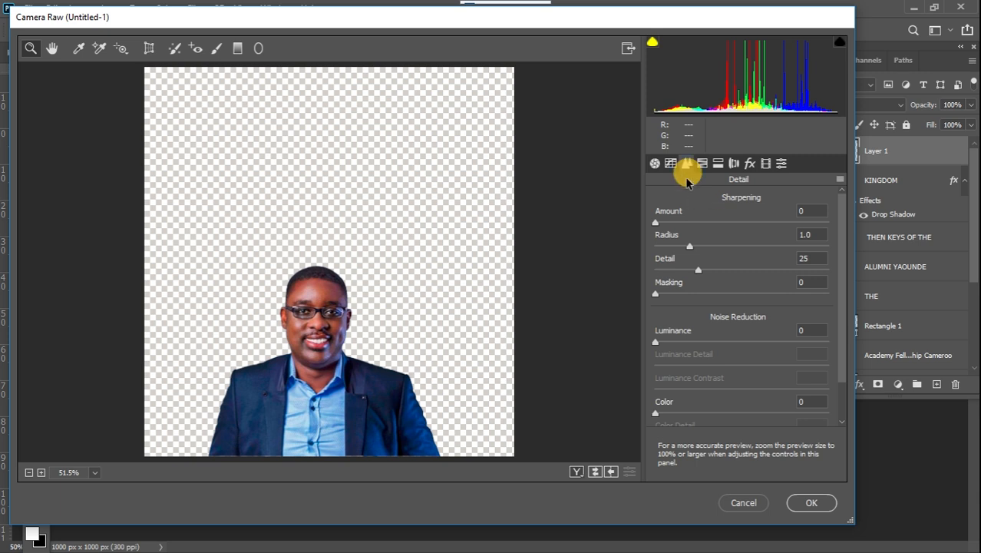
{"action": "left_click", "coordinate": [676, 223]}
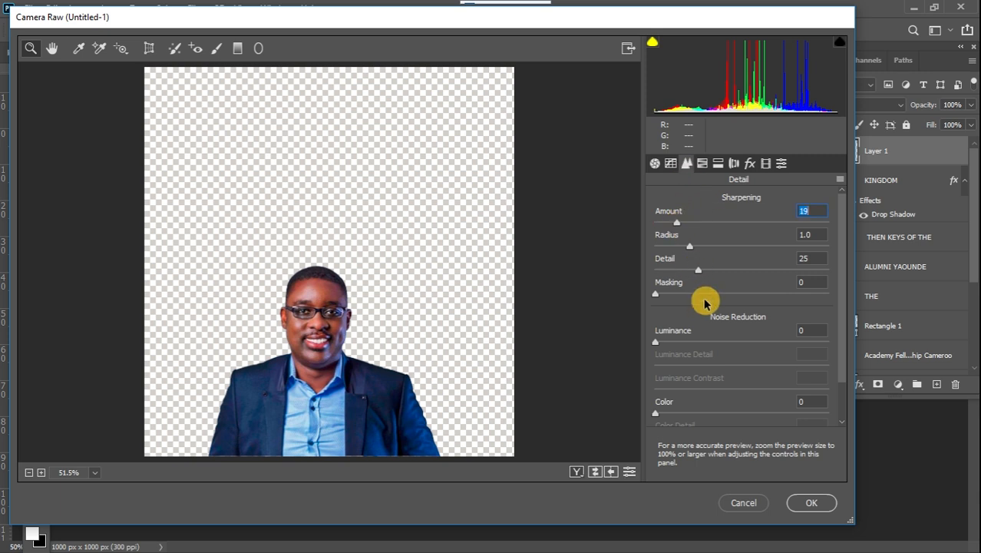
{"action": "left_click", "coordinate": [812, 506]}
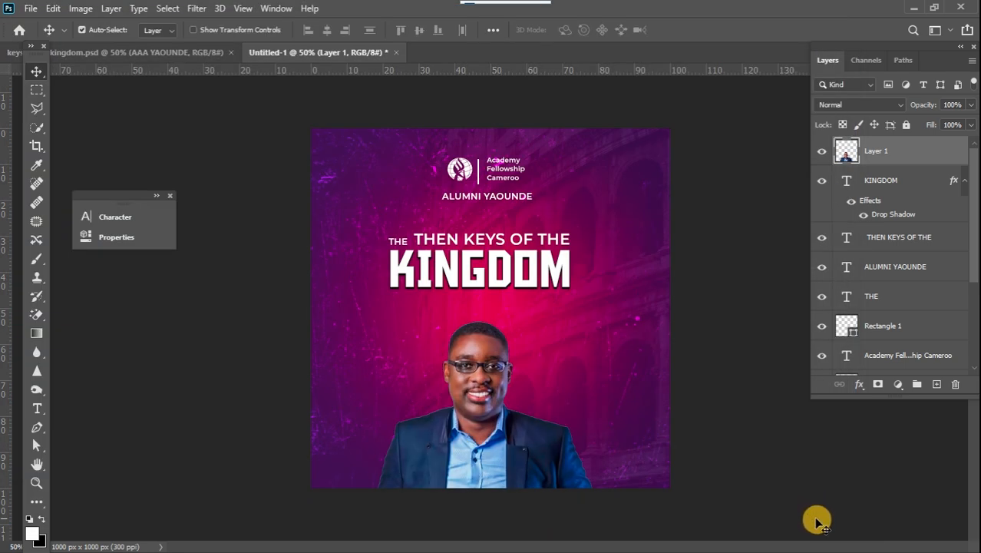
Add a Curves adjustment clipped to the portrait layer and add midtone points on its Red and Blue channel curves.
{"action": "left_click", "coordinate": [899, 388]}
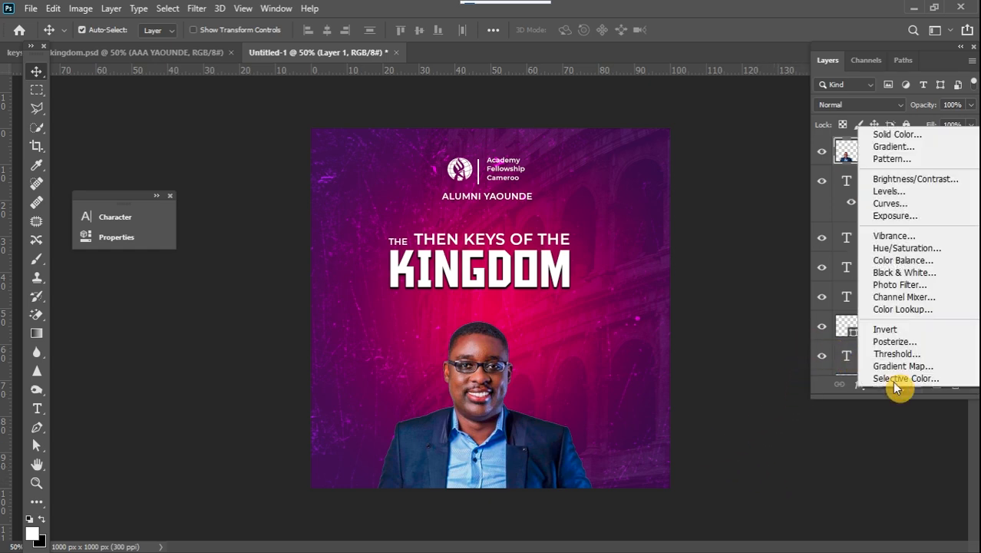
{"action": "left_click", "coordinate": [891, 204]}
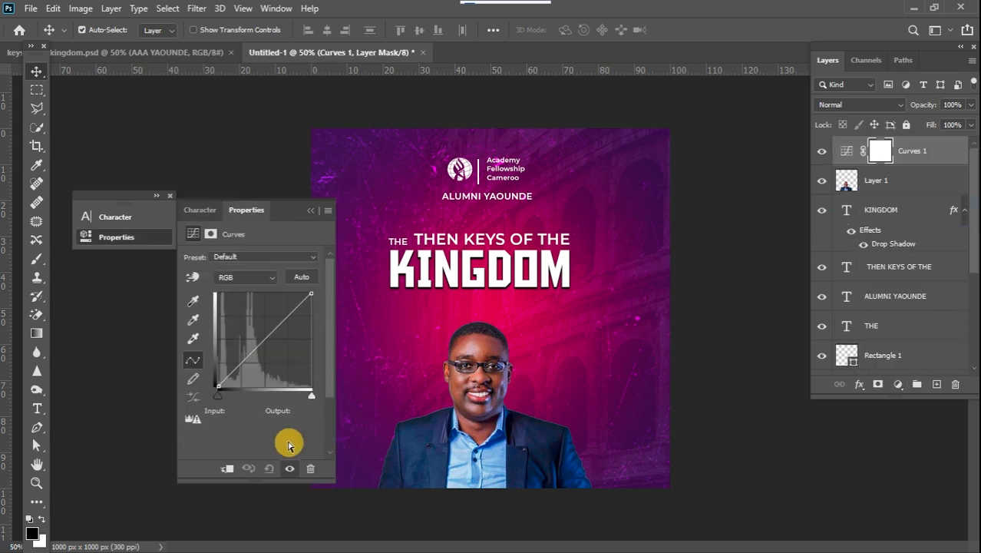
{"action": "left_click", "coordinate": [225, 470]}
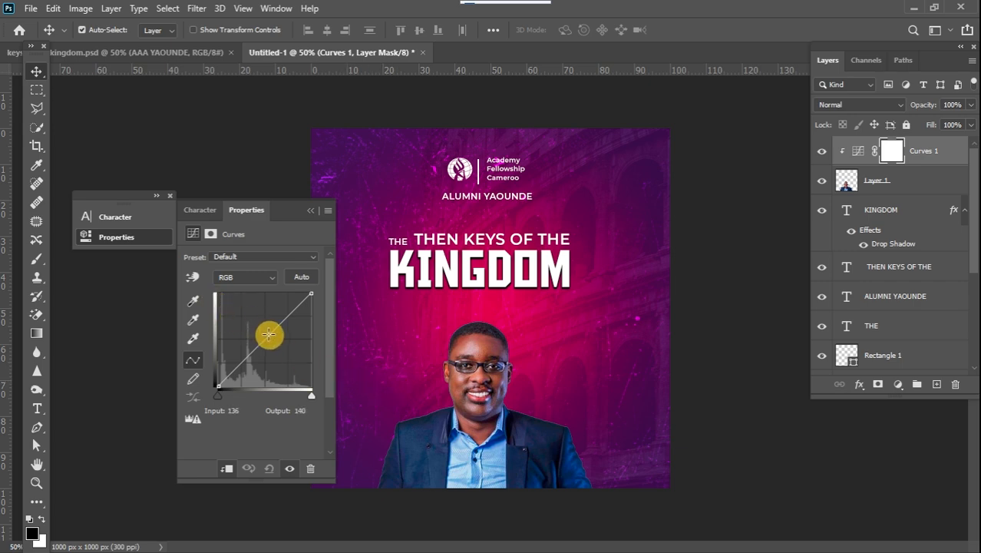
{"action": "left_click", "coordinate": [257, 277]}
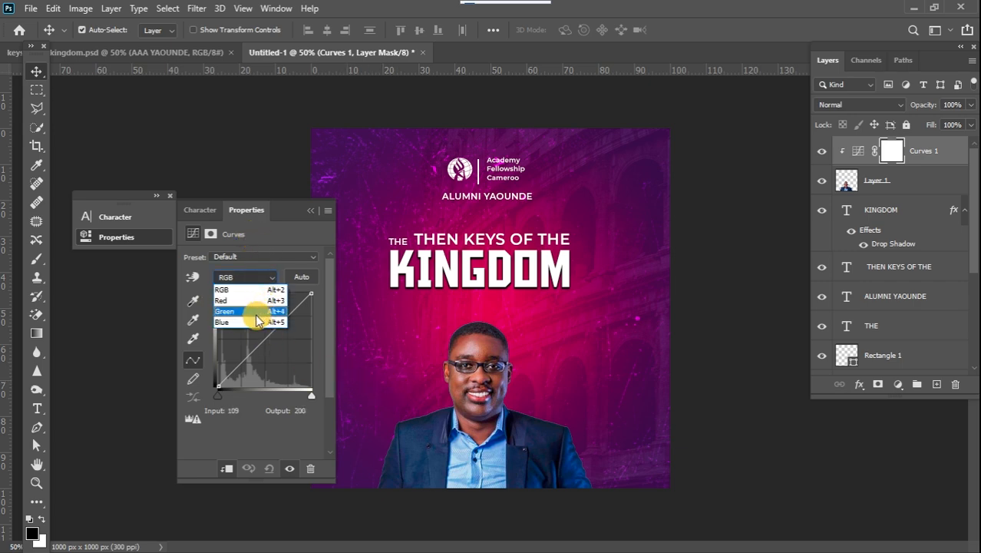
{"action": "left_click", "coordinate": [229, 303]}
{"action": "left_click", "coordinate": [266, 337]}
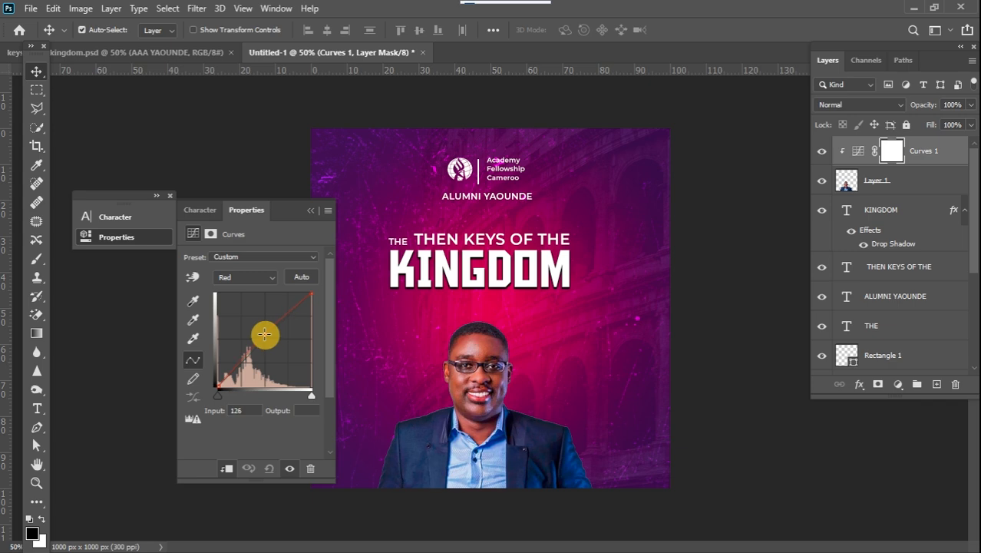
{"action": "left_click", "coordinate": [250, 276]}
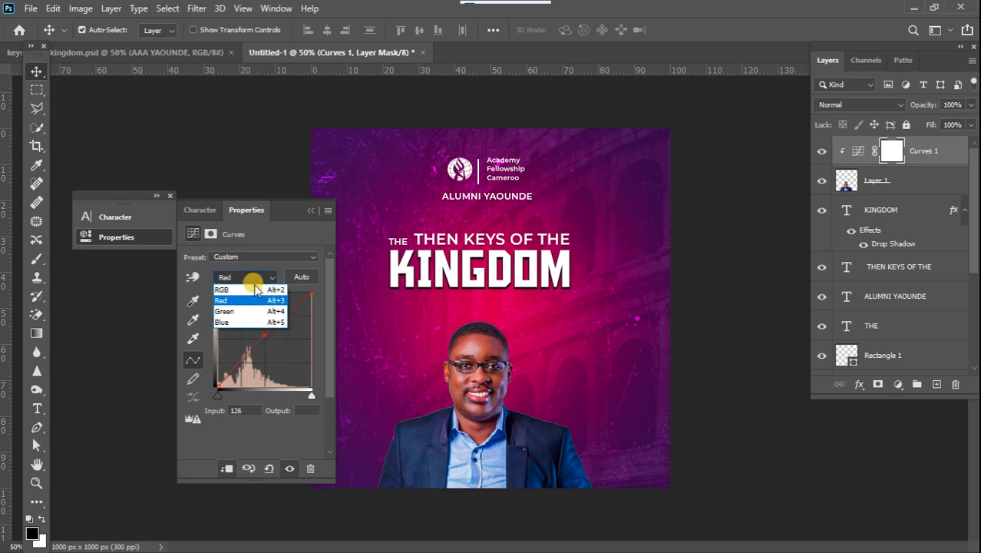
{"action": "left_click", "coordinate": [263, 323]}
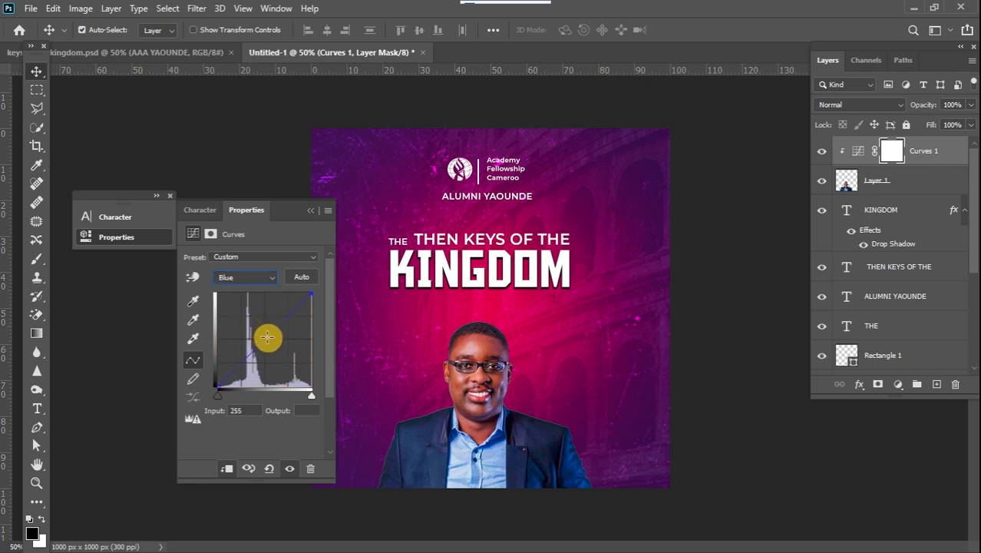
{"action": "left_click", "coordinate": [264, 337]}
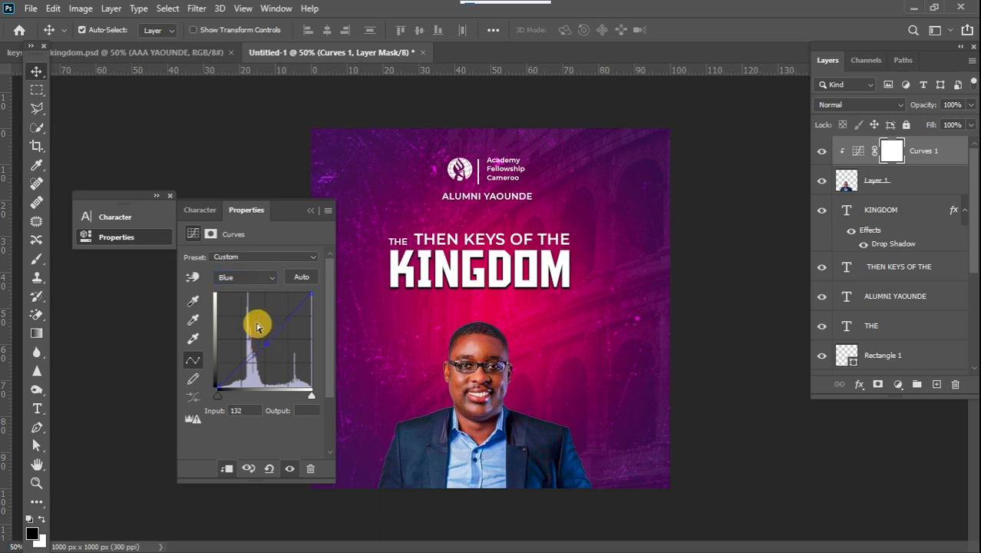
{"action": "left_click", "coordinate": [314, 215]}
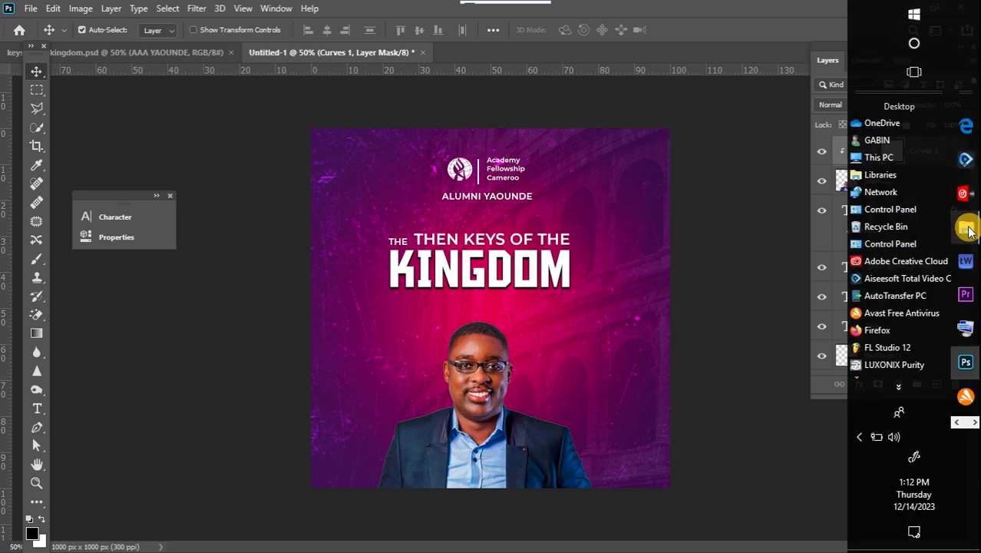
Switch to File Explorer's USB drive window and place the set_of_glyph_clocks image into the flyer.
{"action": "mouse_move", "coordinate": [969, 233]}
{"action": "left_click", "coordinate": [880, 315]}
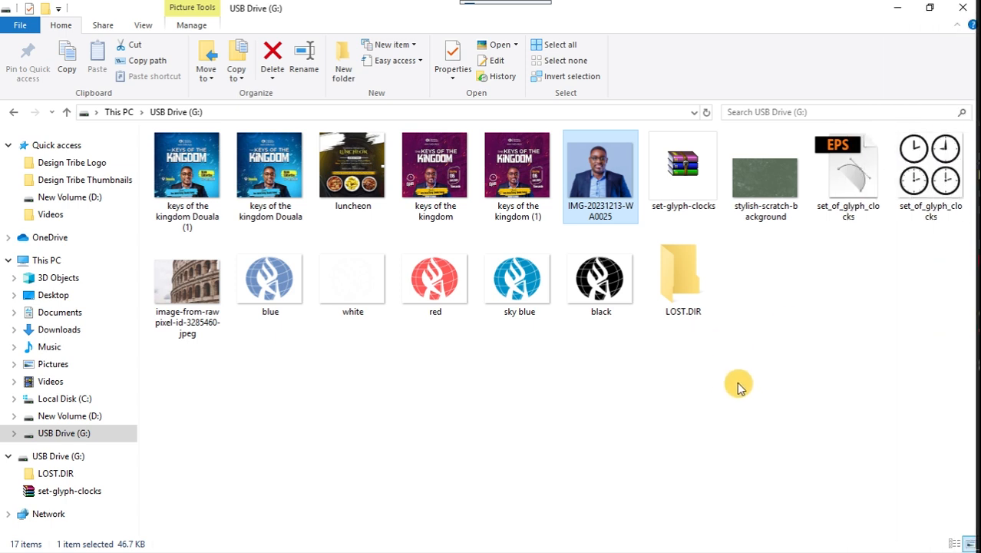
{"action": "left_click", "coordinate": [930, 169]}
{"action": "left_click_drag", "start_coordinate": [930, 169], "coordinate": [445, 329]}
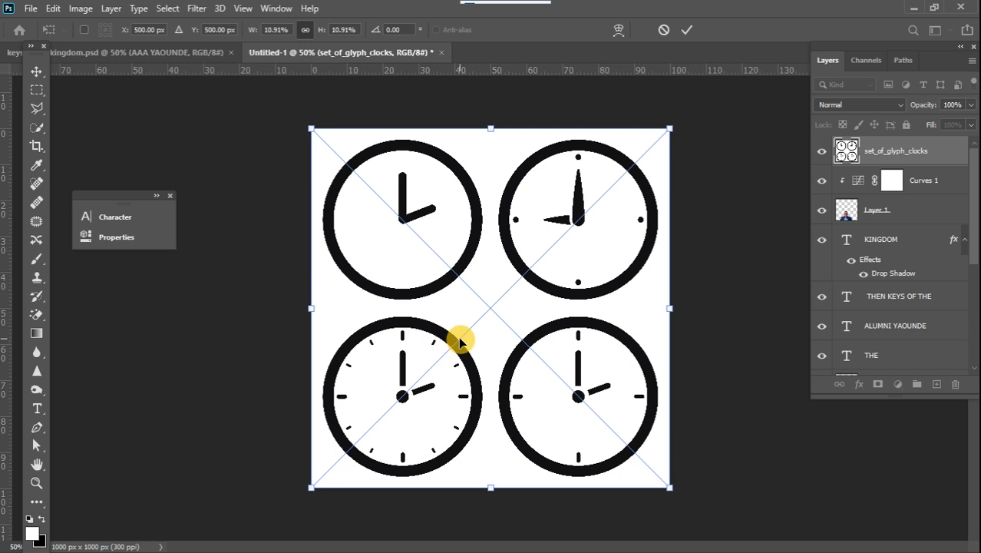
{"action": "left_click", "coordinate": [35, 71]}
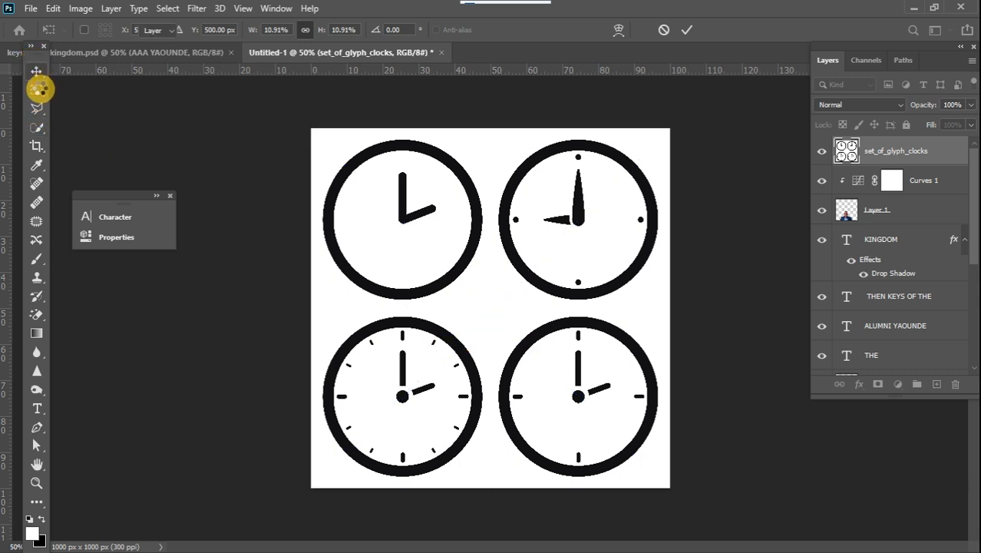
{"action": "left_click", "coordinate": [75, 74]}
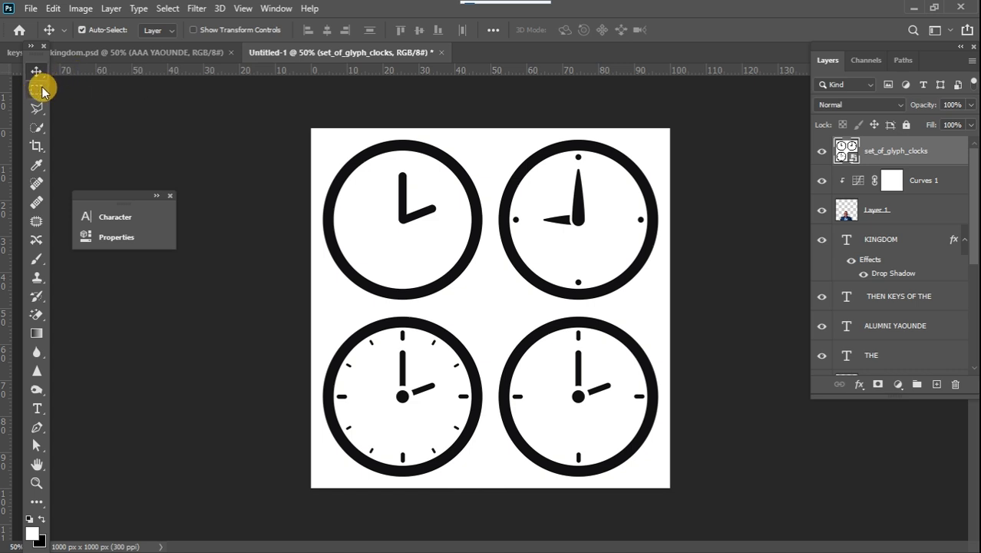
Copy the top-left clock onto its own layer and delete the set_of_glyph_clocks layer.
{"action": "left_click", "coordinate": [39, 89]}
{"action": "left_click_drag", "start_coordinate": [317, 131], "coordinate": [492, 312]}
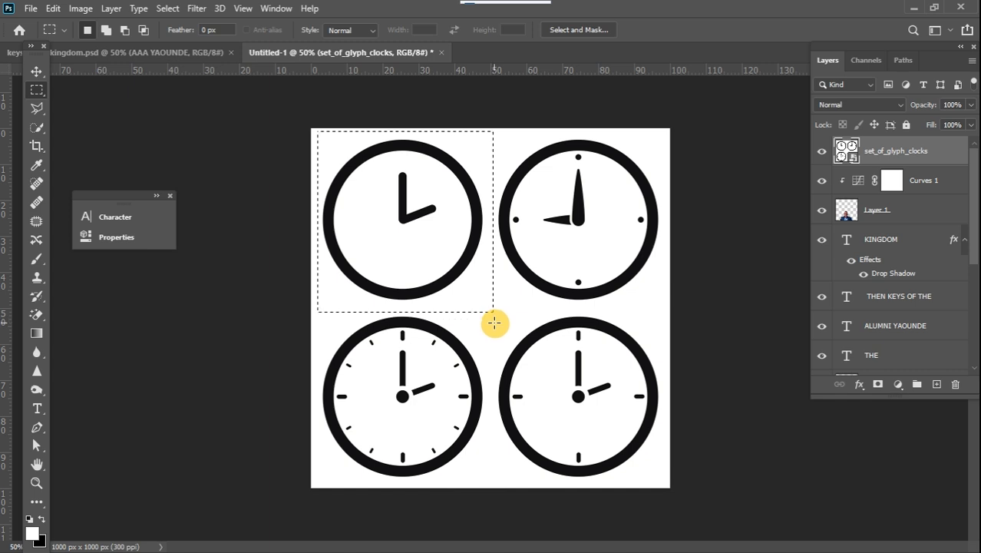
{"action": "key", "text": "ctrl+j"}
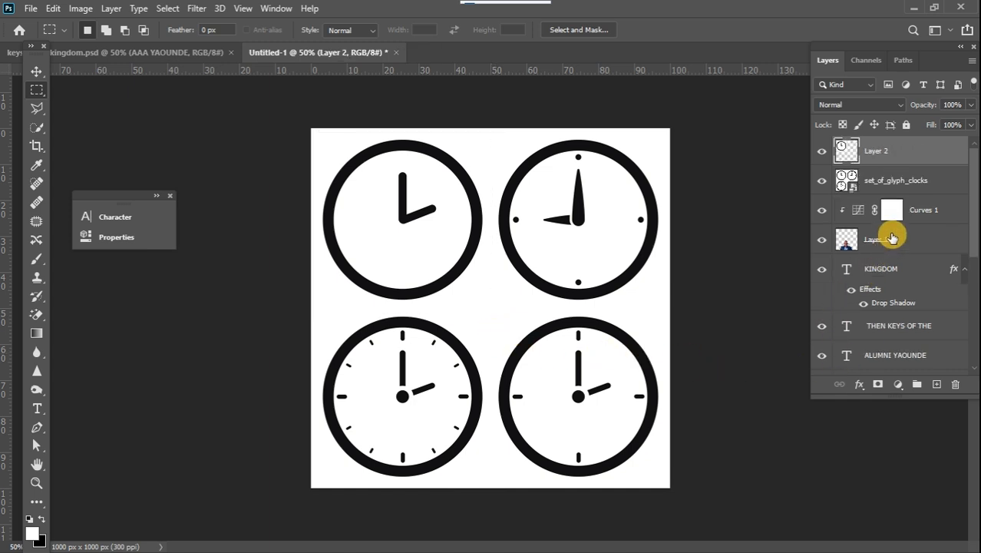
{"action": "left_click", "coordinate": [876, 178]}
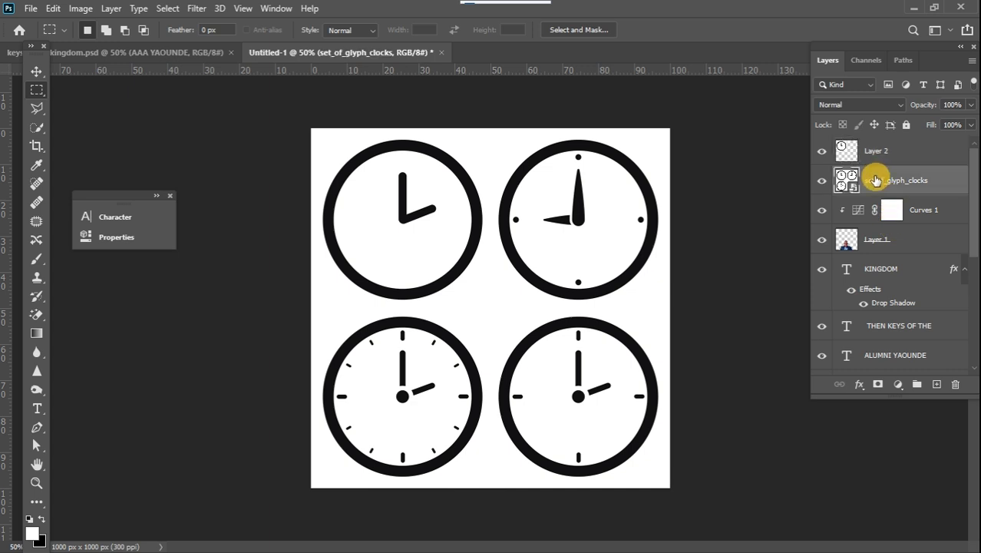
{"action": "key", "text": "Delete"}
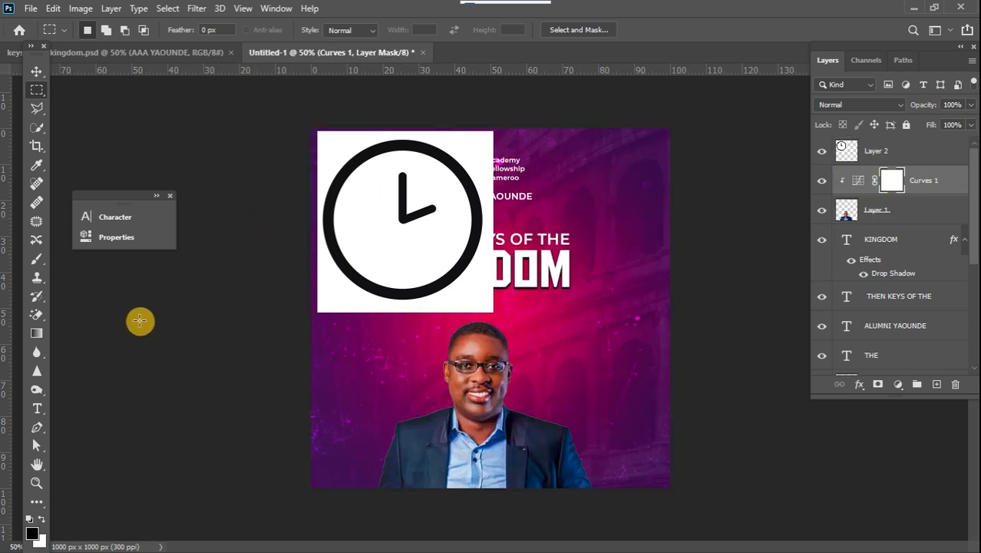
Erase the white background inside and around the copied clock with the Magic Eraser Tool.
{"action": "left_click", "coordinate": [37, 315]}
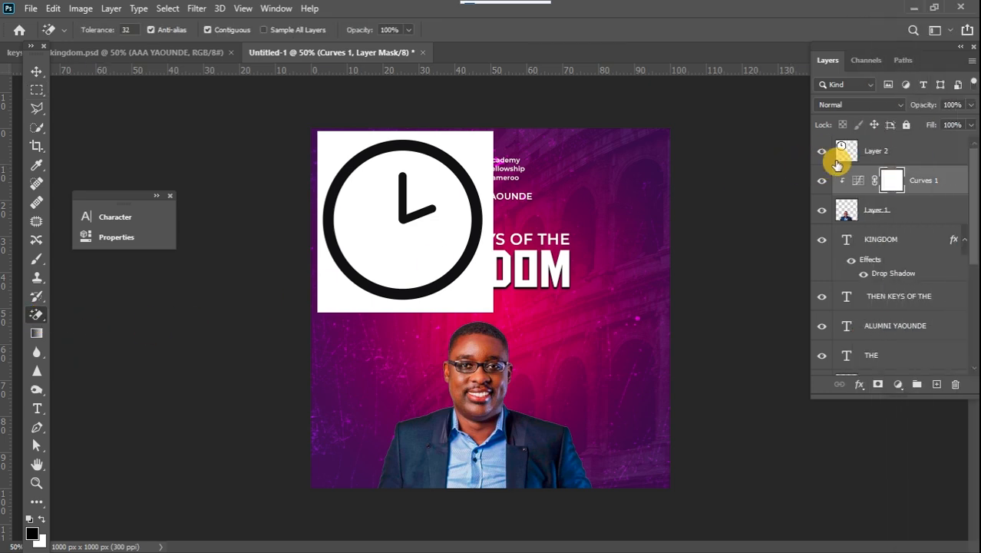
{"action": "left_click", "coordinate": [897, 145]}
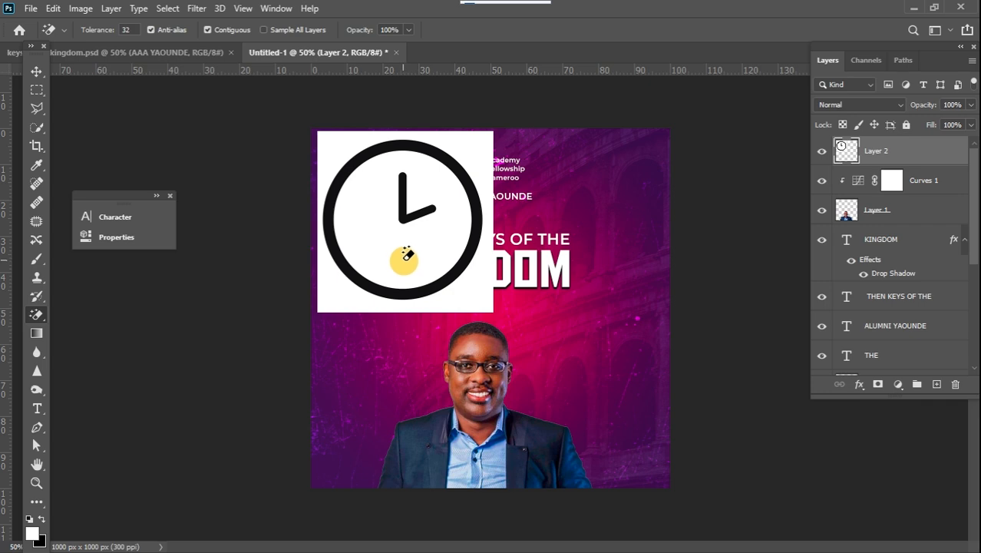
{"action": "left_click", "coordinate": [356, 218]}
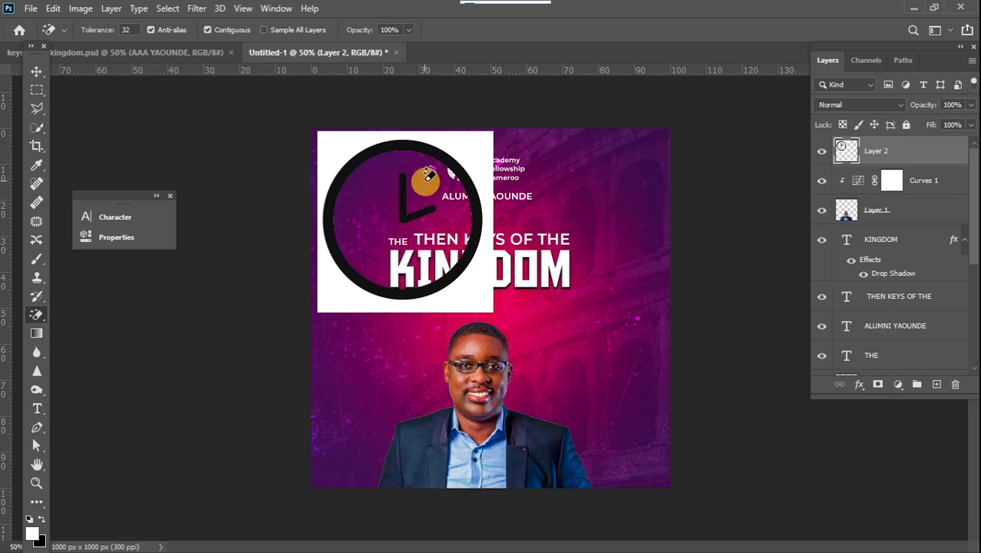
{"action": "left_click", "coordinate": [469, 145]}
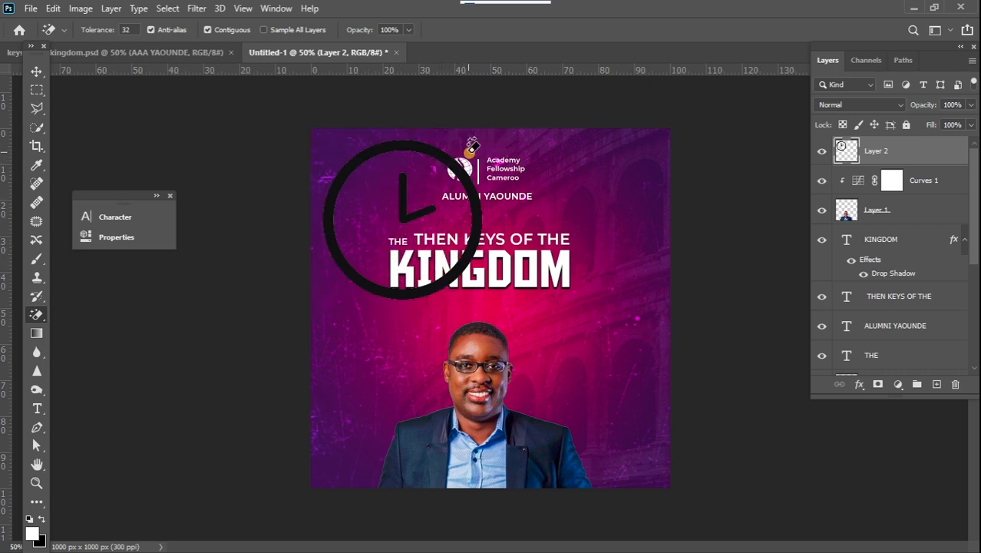
{"action": "left_click", "coordinate": [402, 188]}
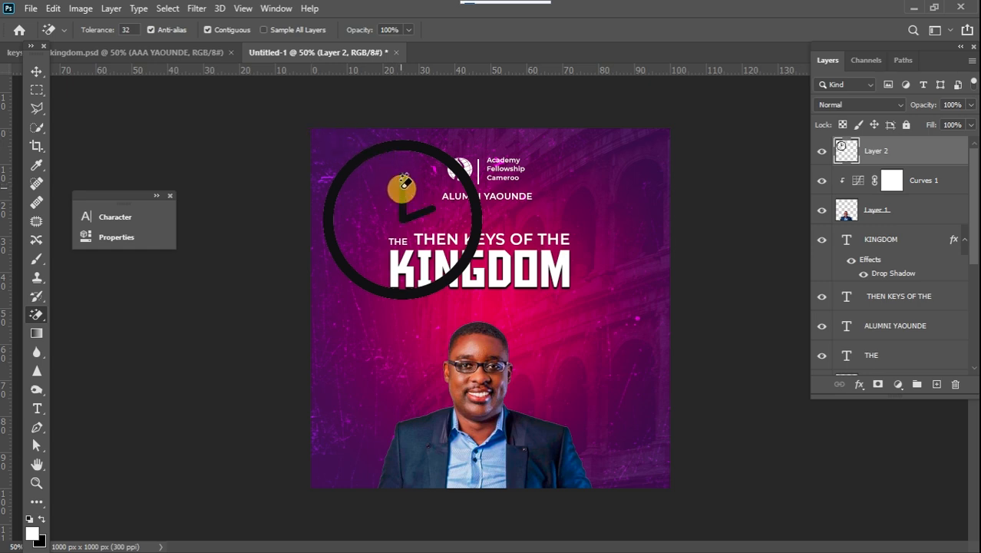
{"action": "key", "text": "ctrl+z"}
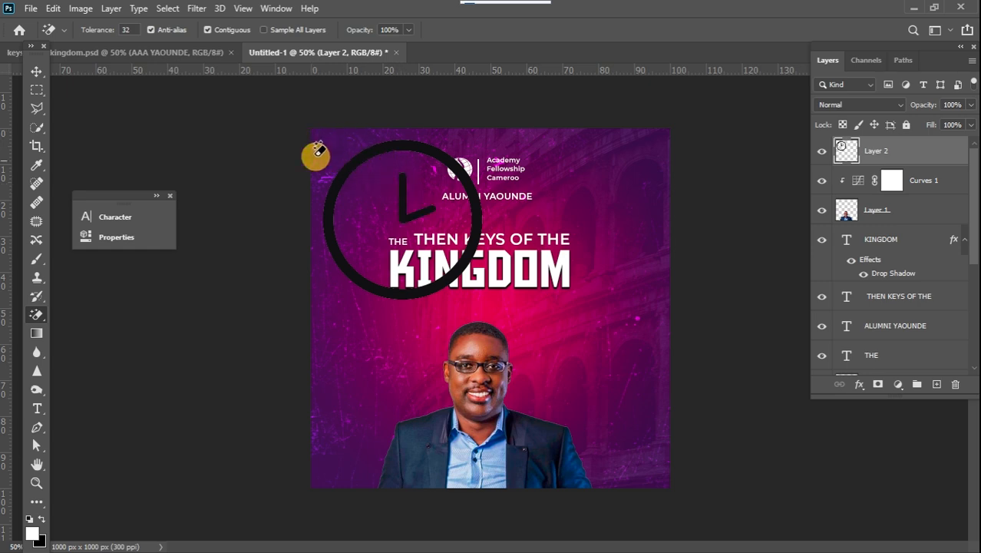
Scale the clock down to about 27% and place it left of the speaker's face.
{"action": "left_click", "coordinate": [35, 74]}
{"action": "key", "text": "ctrl+t"}
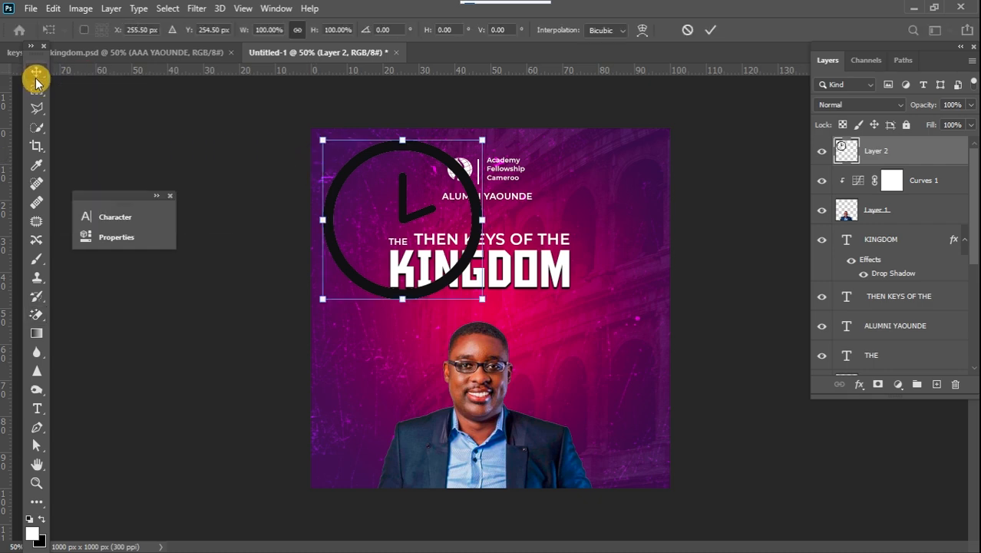
{"action": "left_click_drag", "start_coordinate": [326, 139], "coordinate": [371, 373]}
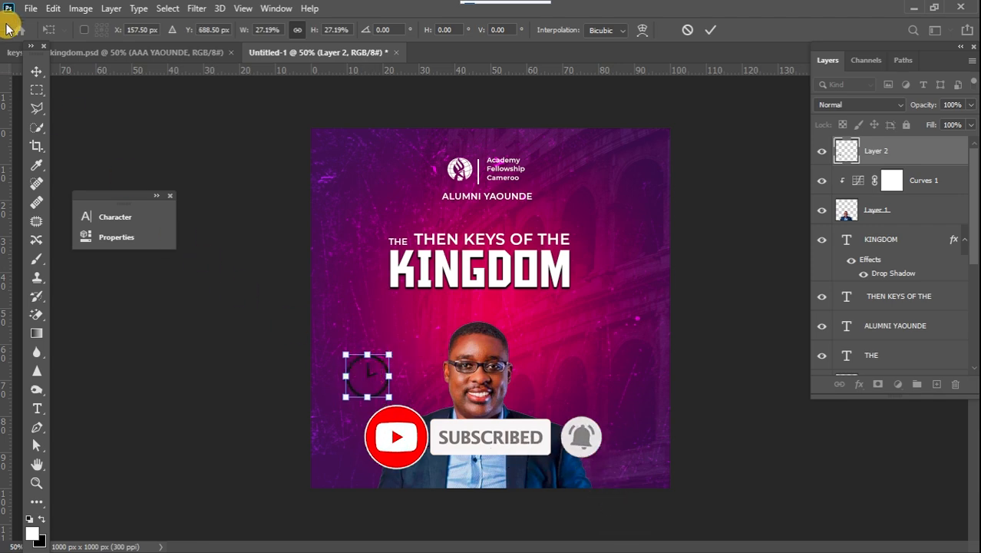
{"action": "left_click", "coordinate": [36, 71]}
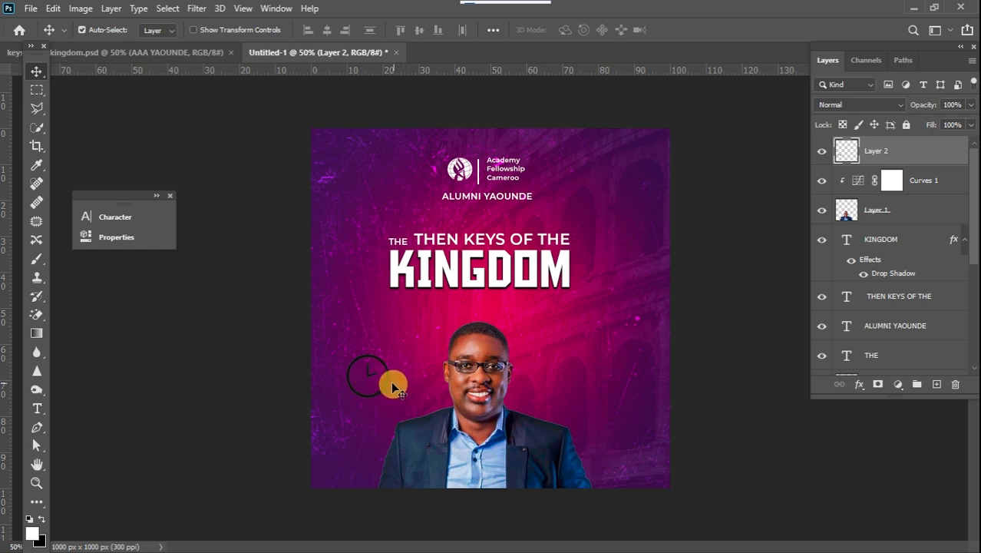
Recolour the clock graphic white using the Paint Bucket Tool.
{"action": "key", "text": "u"}
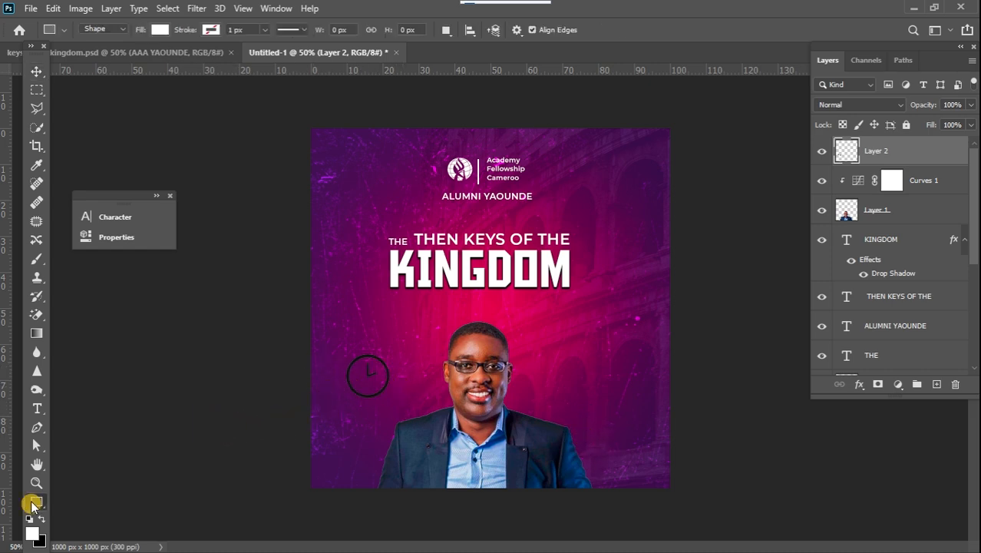
{"action": "left_click", "coordinate": [34, 504]}
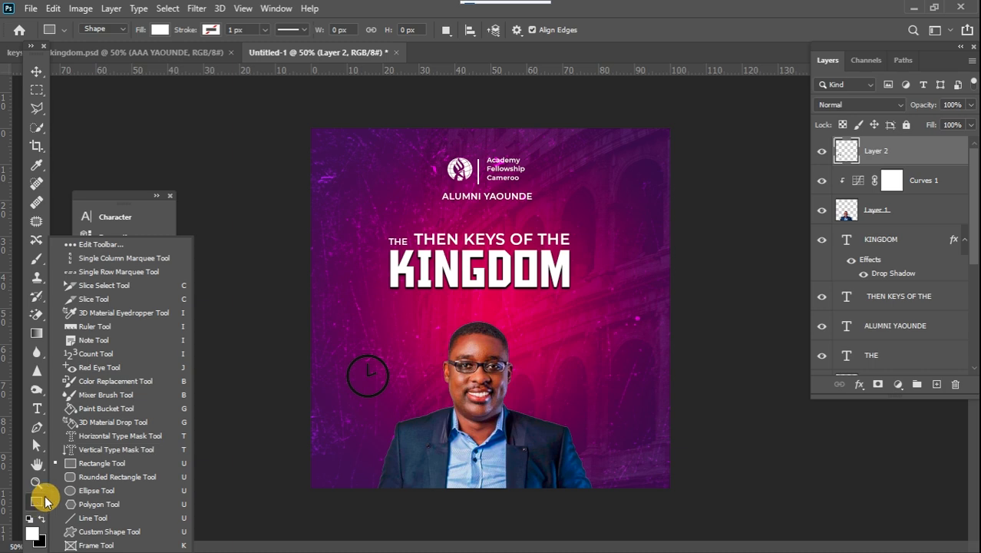
{"action": "left_click", "coordinate": [103, 409]}
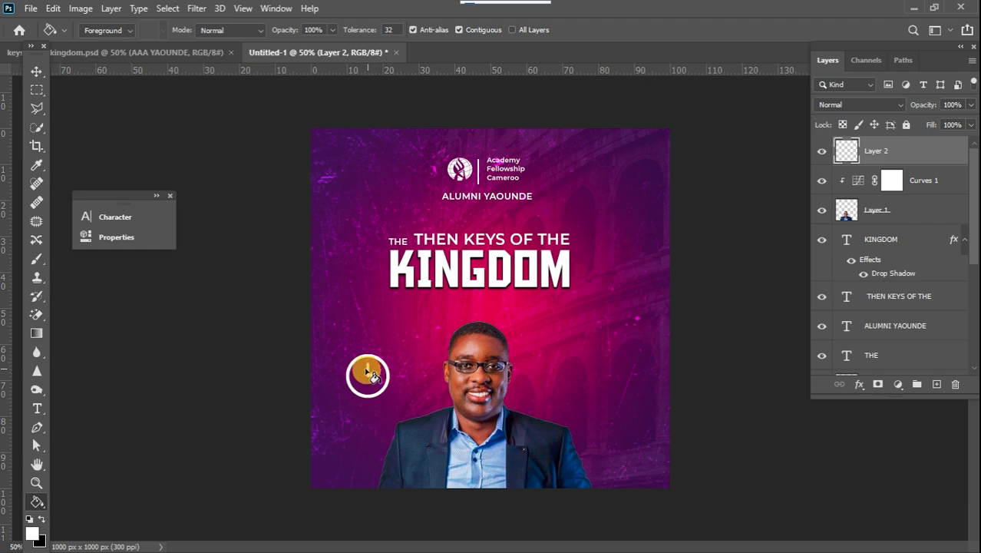
{"action": "left_click", "coordinate": [36, 71]}
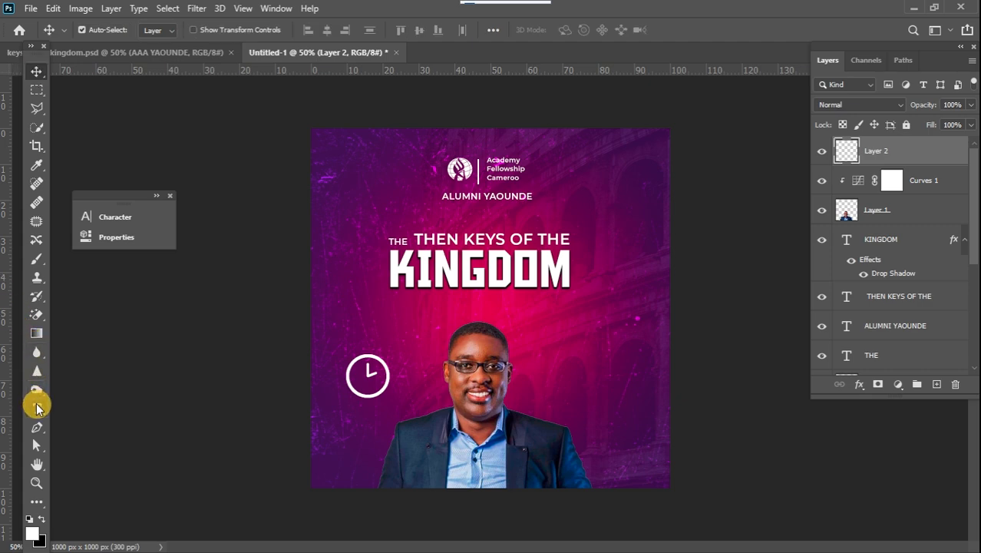
Add the text “6pm” below the clock in Acumin Variable Concept ExtraCondensed UltraBlack Italic at 18 pt.
{"action": "left_click", "coordinate": [37, 408]}
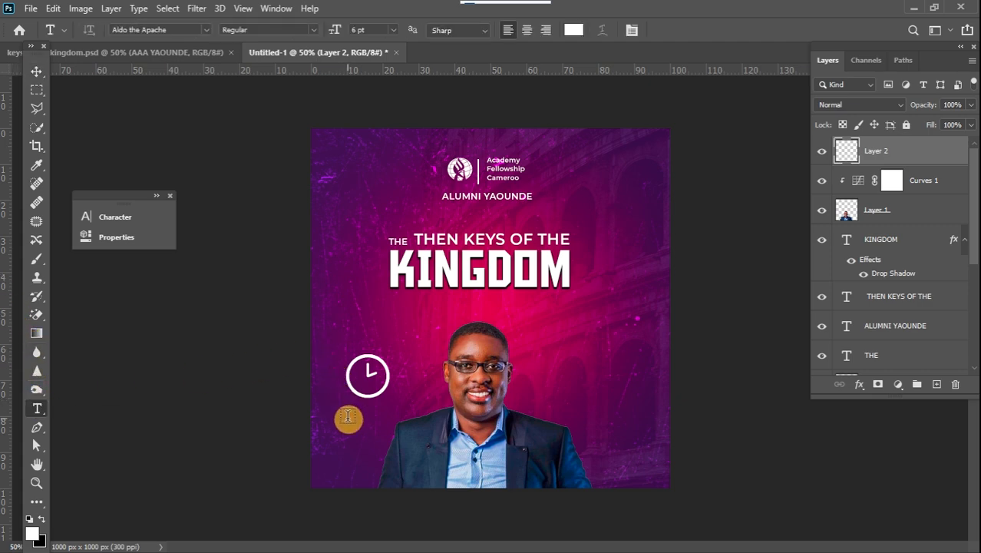
{"action": "left_click", "coordinate": [346, 411]}
{"action": "type", "text": "8PM"}
{"action": "key", "text": "ctrl+a"}
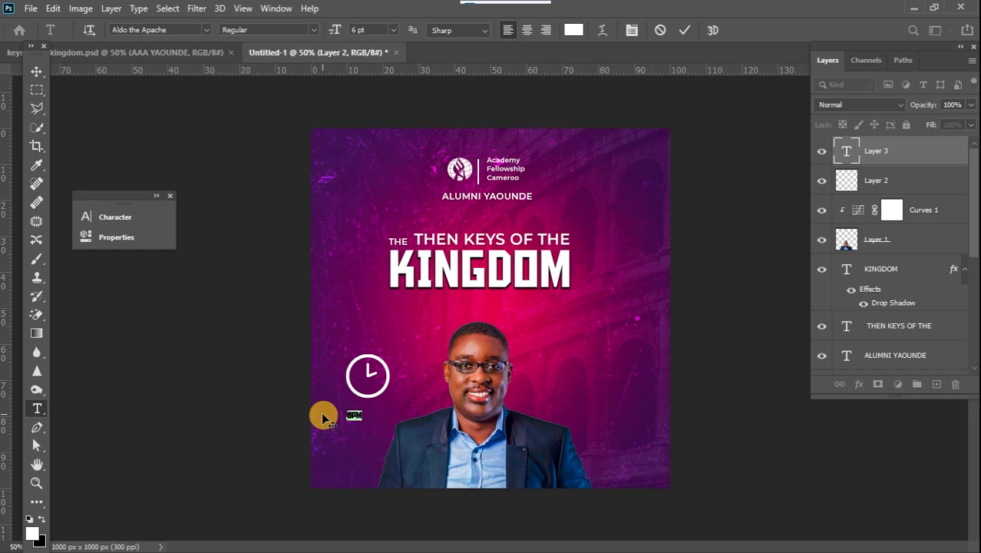
{"action": "left_click", "coordinate": [184, 29]}
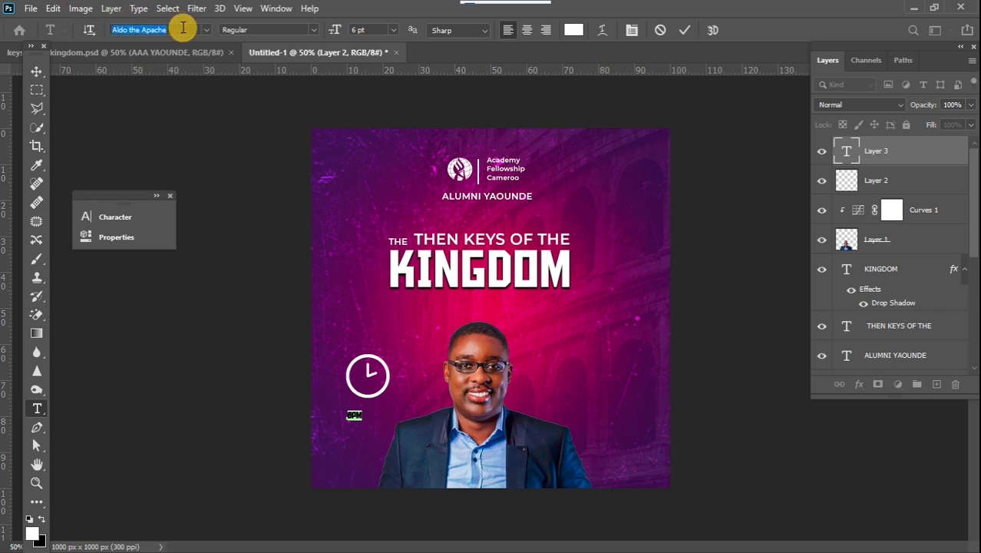
{"action": "type", "text": "acu"}
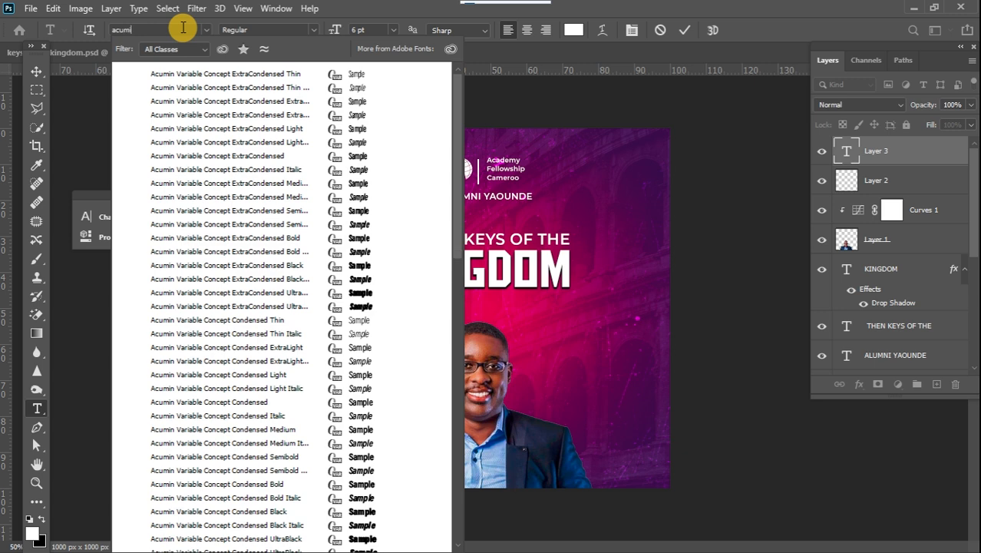
{"action": "left_click", "coordinate": [372, 306]}
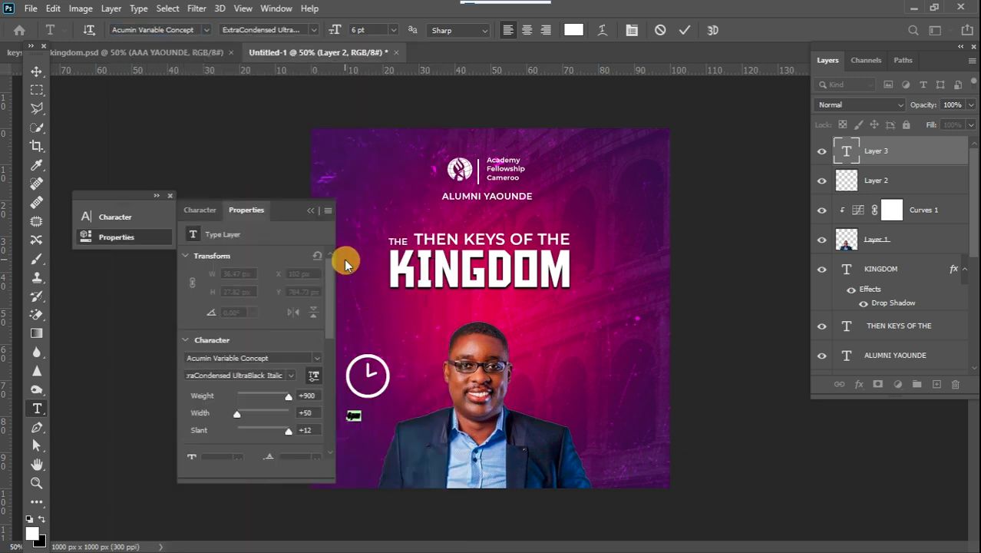
{"action": "left_click", "coordinate": [307, 214]}
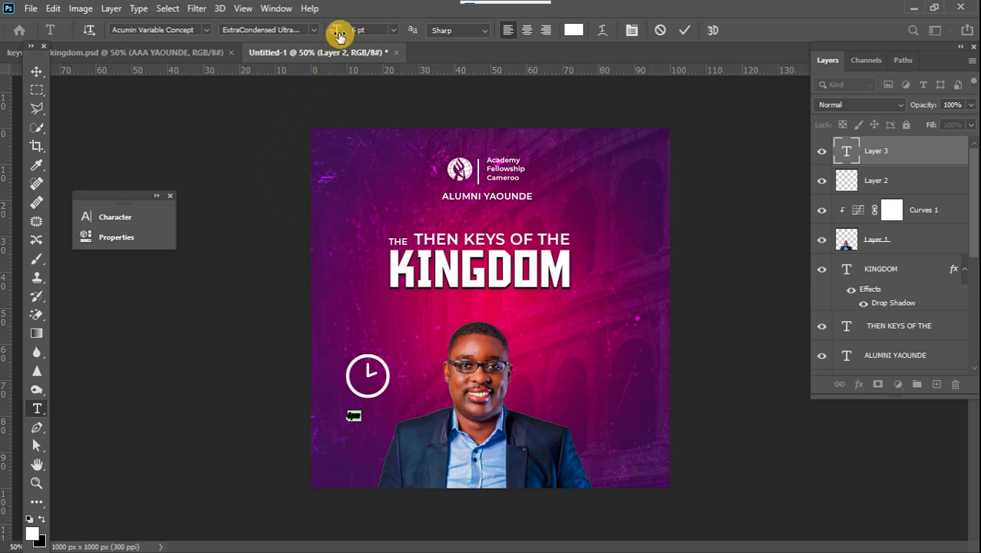
{"action": "left_click", "coordinate": [396, 29]}
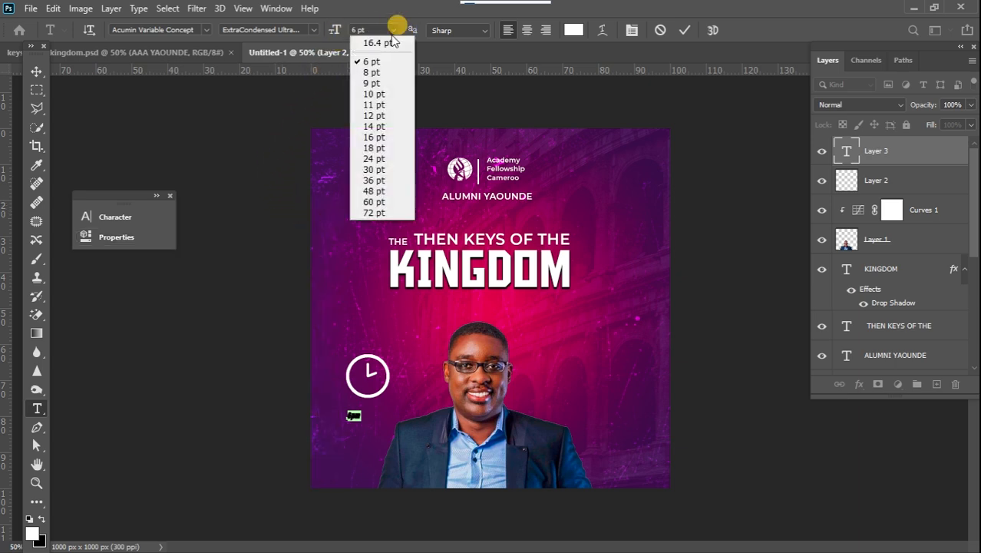
{"action": "left_click", "coordinate": [374, 147]}
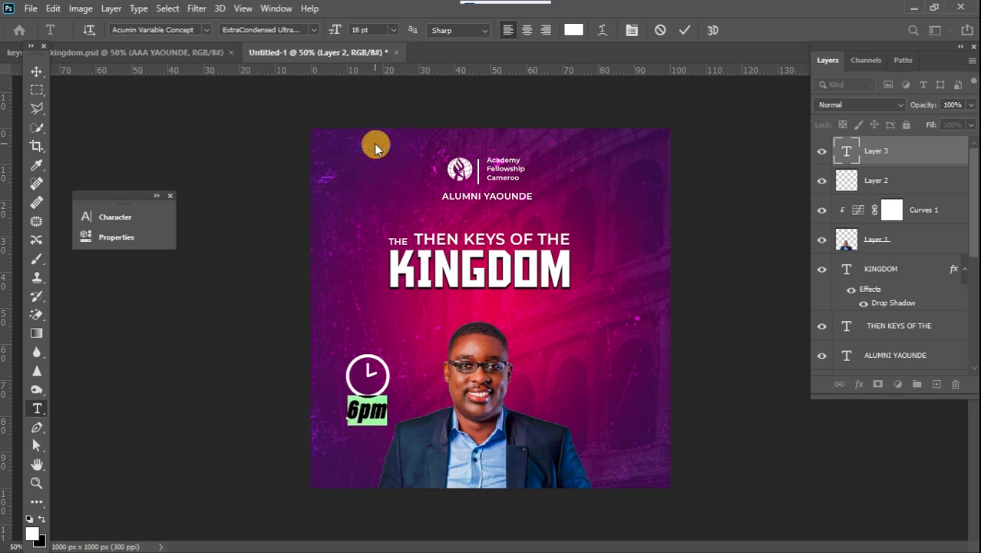
{"action": "left_click", "coordinate": [36, 70]}
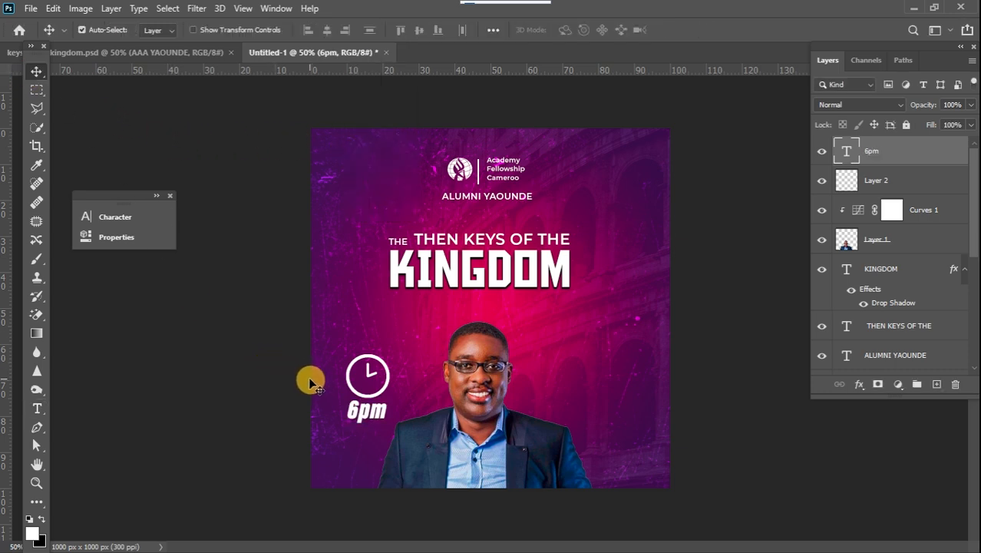
Nudge the 6pm text slightly to the left.
{"action": "key", "text": "Left"}
{"action": "key", "text": "Left"}
{"action": "key", "text": "Left"}
{"action": "key", "text": "Left"}
{"action": "key", "text": "Left"}
{"action": "key", "text": "Left"}
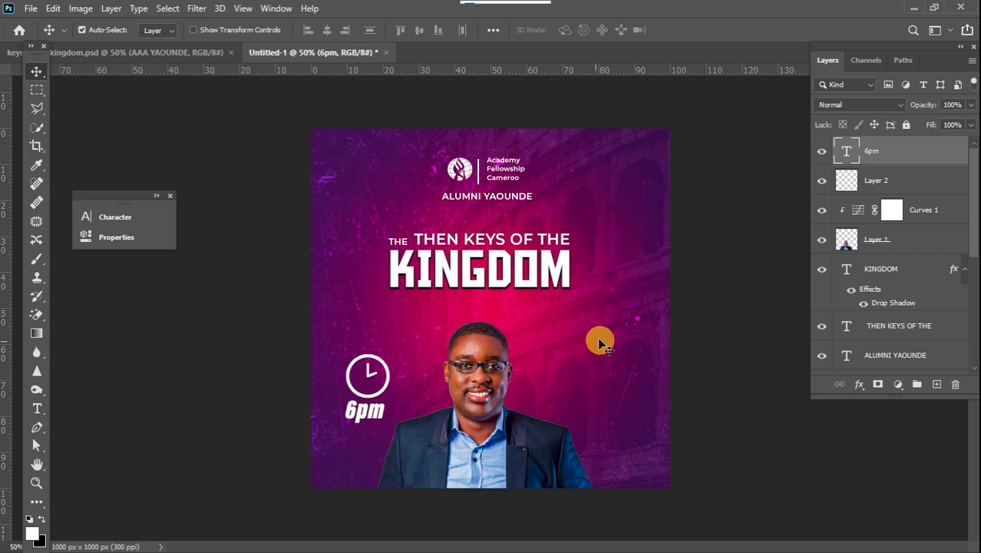
Add the text “Saturday” to the right of the speaker portrait.
{"action": "left_click", "coordinate": [36, 408]}
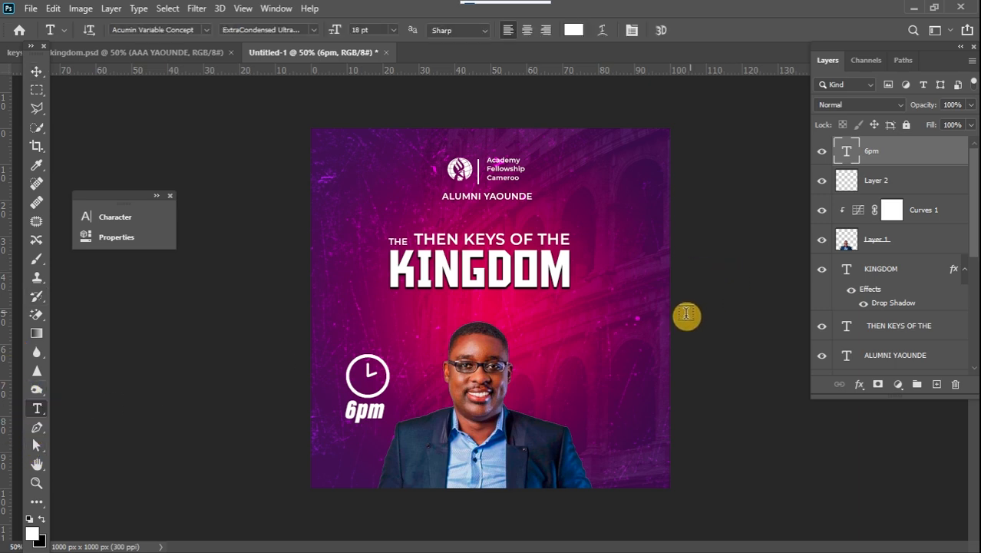
{"action": "left_click", "coordinate": [565, 351]}
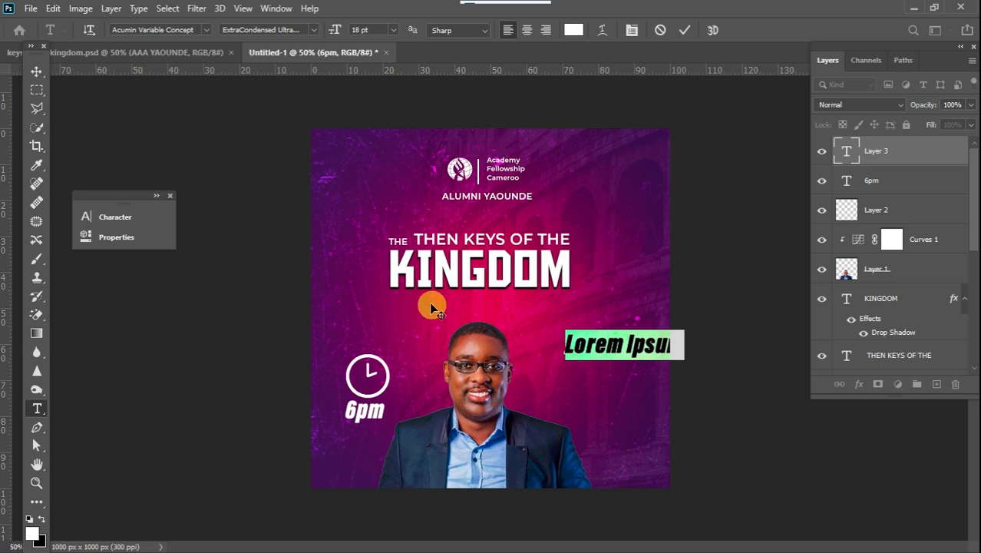
{"action": "type", "text": "Saturday"}
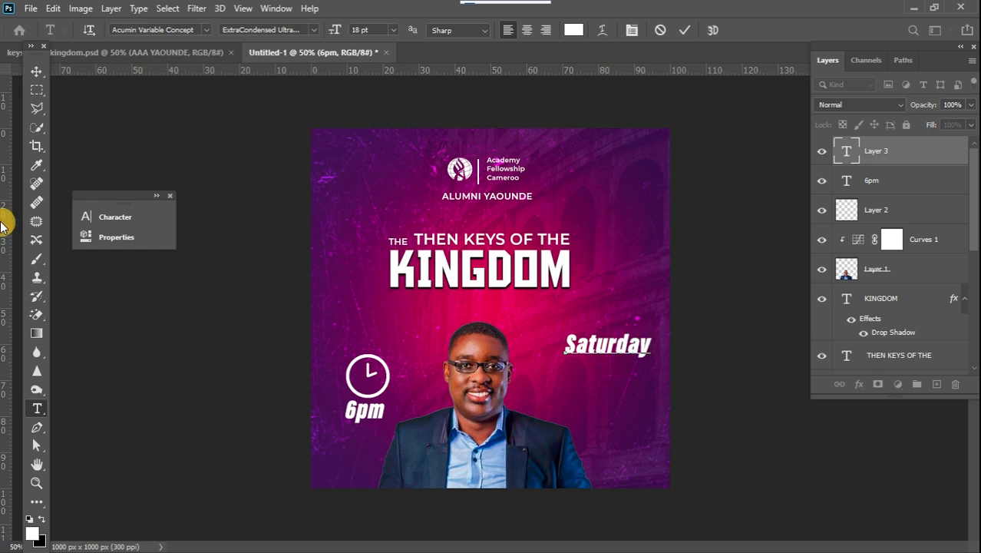
{"action": "left_click", "coordinate": [35, 77]}
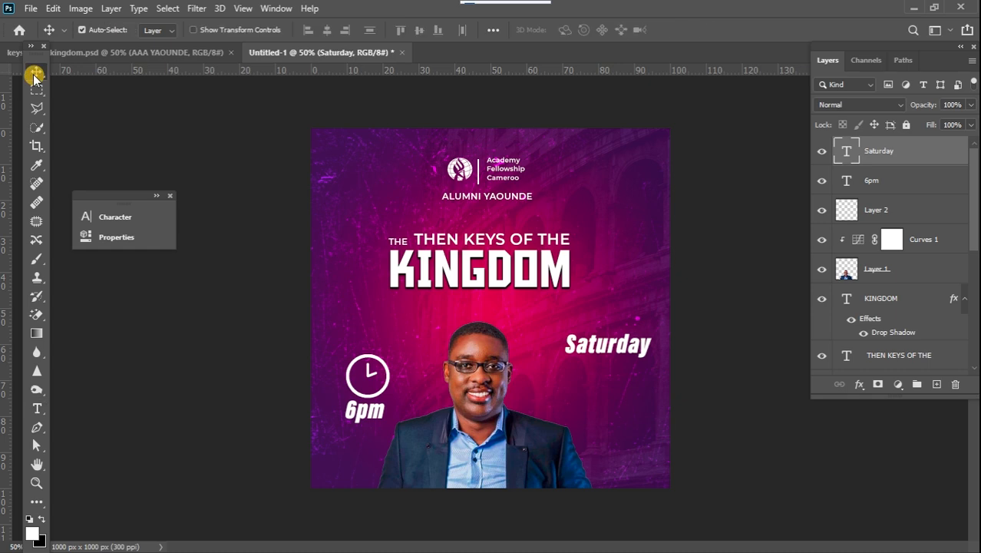
Duplicate the Saturday text, move the copy below it and change its text to “09”.
{"action": "key", "text": "ctrl+j"}
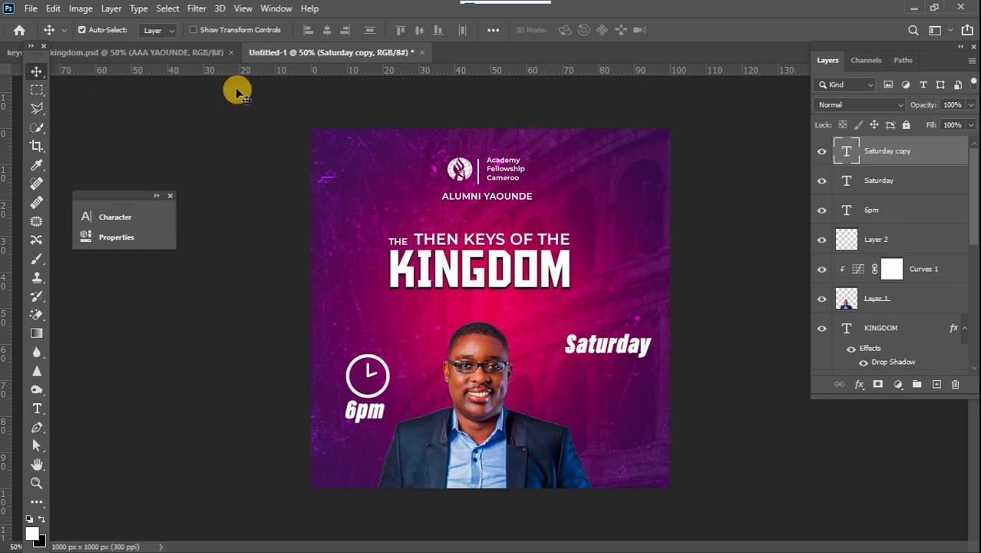
{"action": "left_click_drag", "start_coordinate": [597, 347], "coordinate": [588, 369]}
{"action": "double_click", "coordinate": [590, 367]}
{"action": "type", "text": "09"}
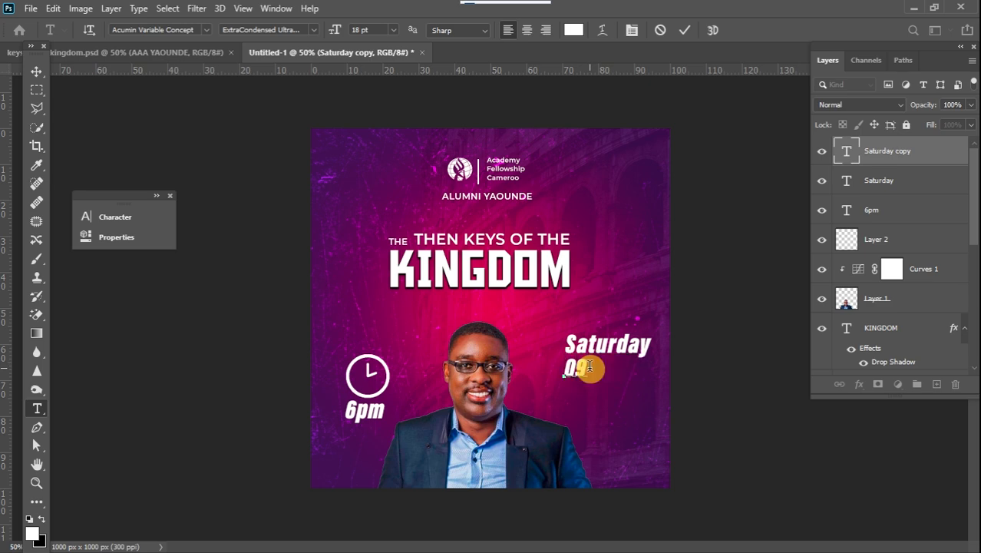
{"action": "left_click", "coordinate": [33, 72]}
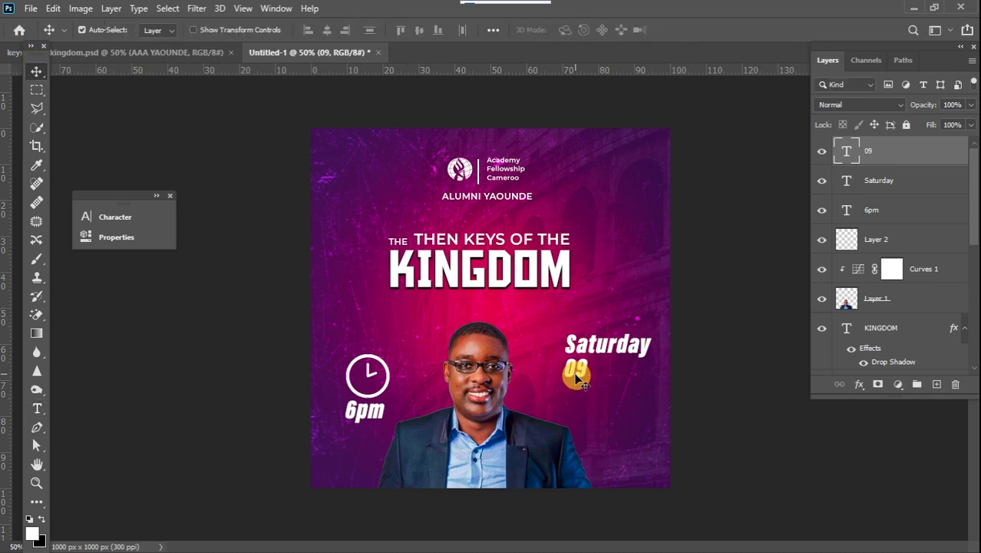
Scale the 09 text up to about 224% and position it beneath Saturday.
{"action": "key", "text": "ctrl+t"}
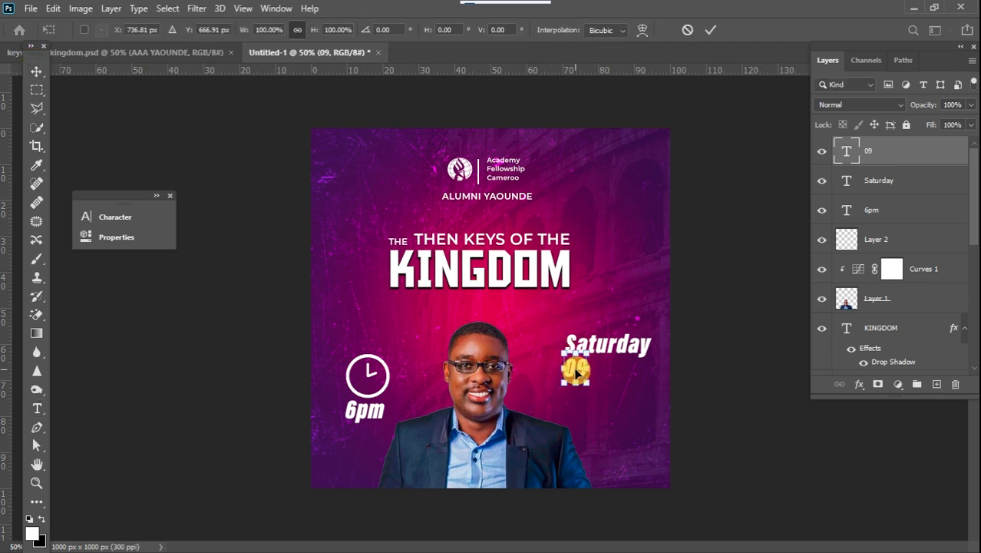
{"action": "left_click_drag", "start_coordinate": [588, 383], "coordinate": [616, 422]}
{"action": "left_click_drag", "start_coordinate": [591, 379], "coordinate": [592, 371]}
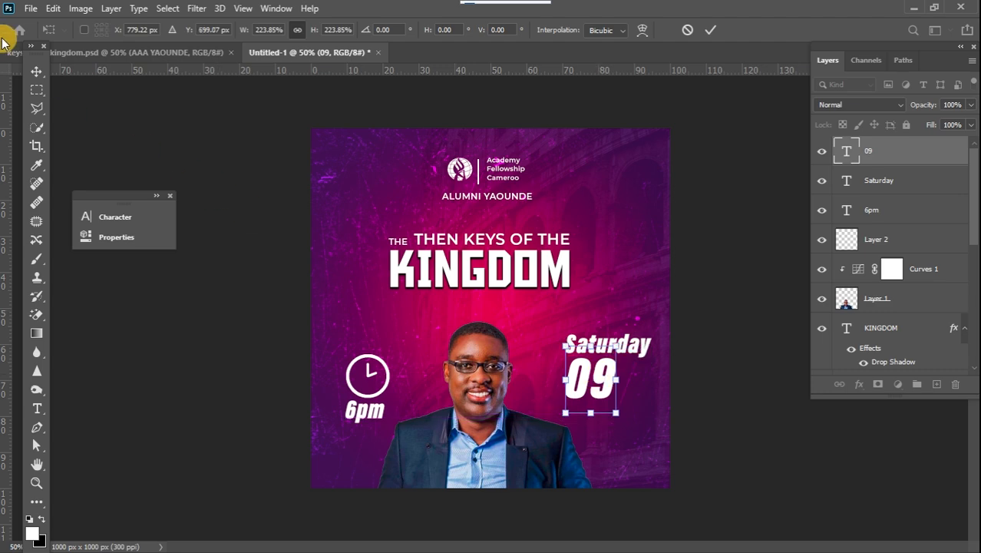
{"action": "left_click", "coordinate": [36, 71]}
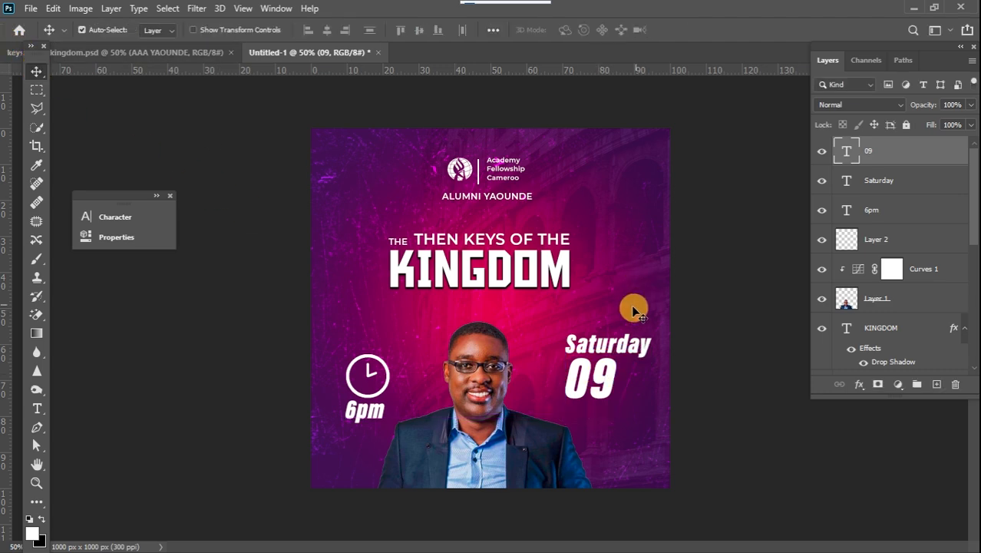
Duplicate the Saturday text, move the copy below the 09 and change its text to “Jan 2024”.
{"action": "left_click", "coordinate": [620, 347]}
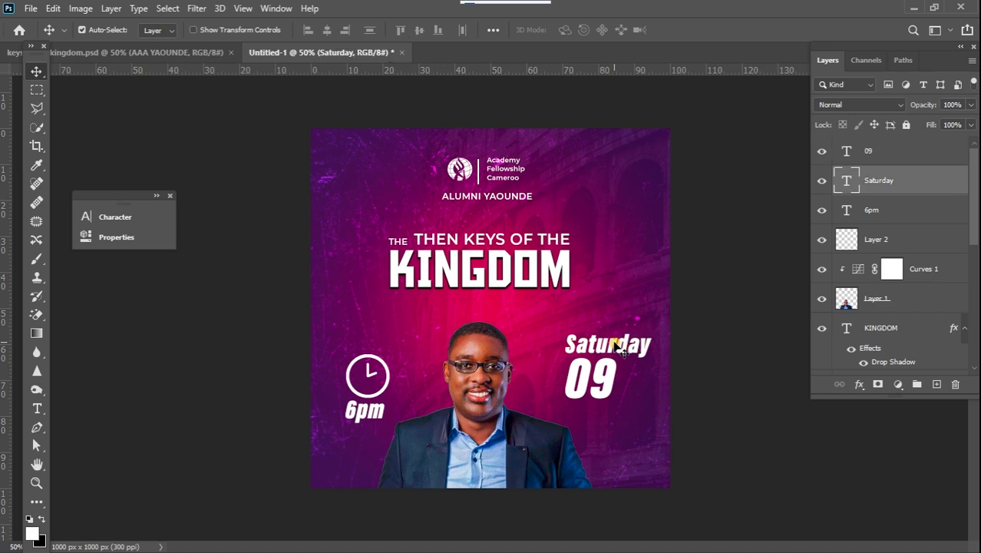
{"action": "key", "text": "ctrl+j"}
{"action": "left_click_drag", "start_coordinate": [614, 344], "coordinate": [597, 412]}
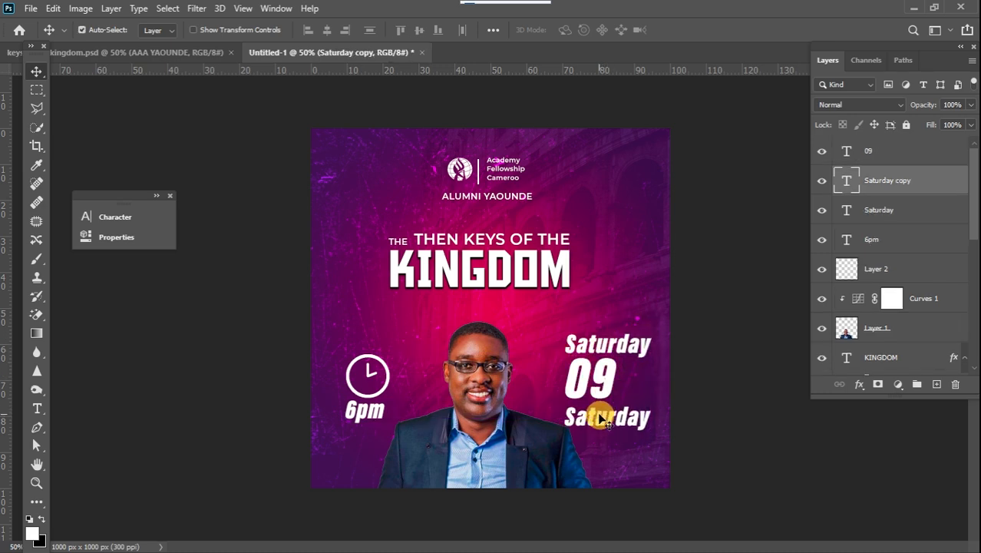
{"action": "double_click", "coordinate": [599, 414]}
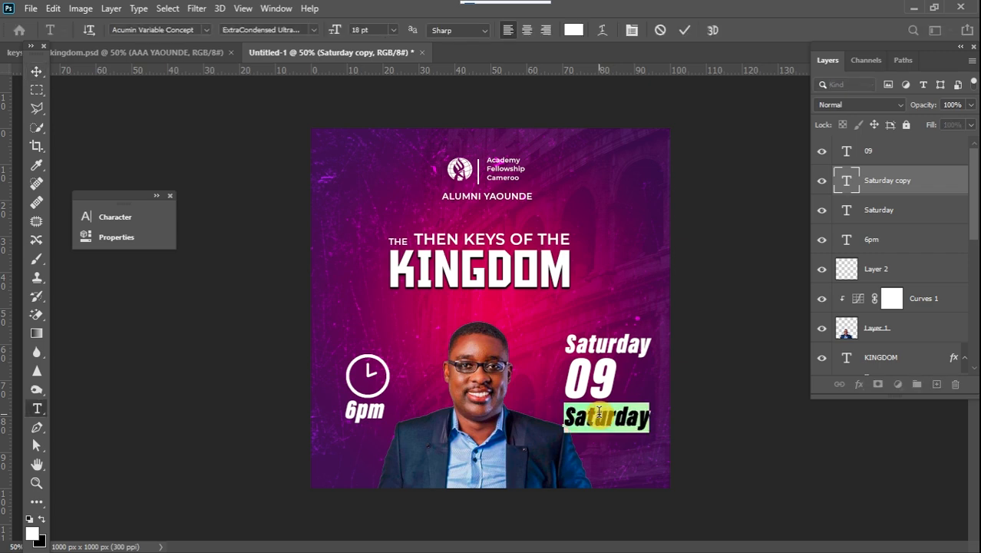
{"action": "type", "text": "JA"}
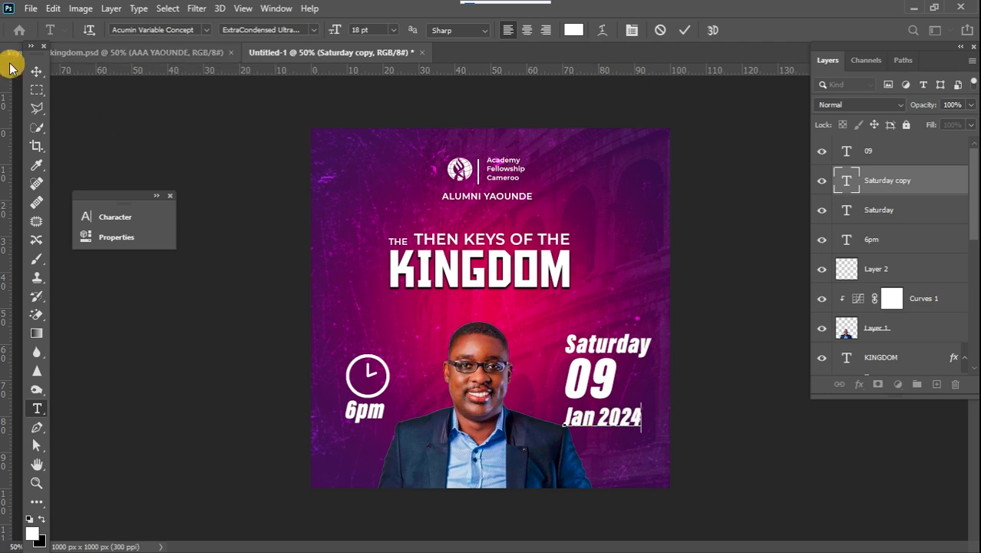
{"action": "left_click", "coordinate": [34, 72]}
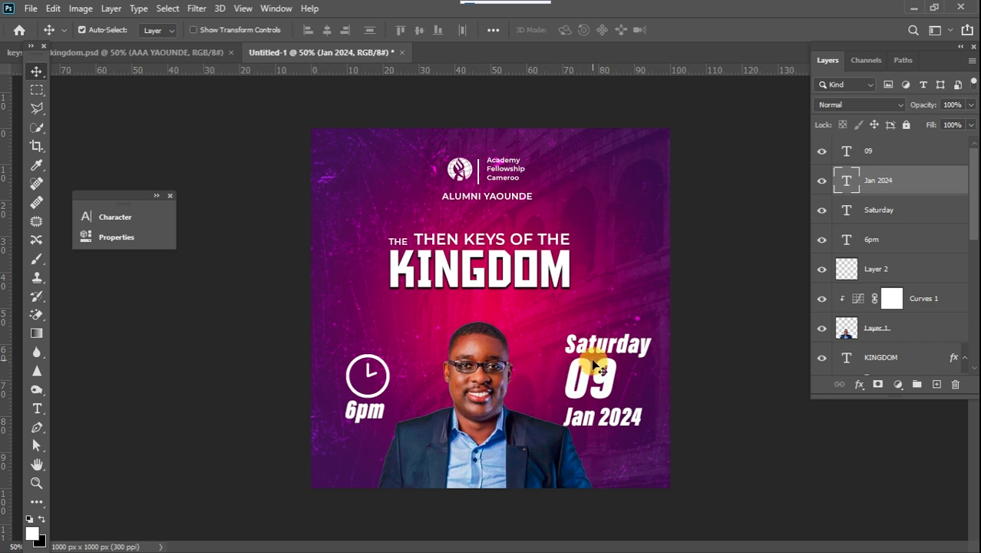
Change the Saturday text's font style to ExtraCondensed Bold Italic.
{"action": "double_click", "coordinate": [609, 347]}
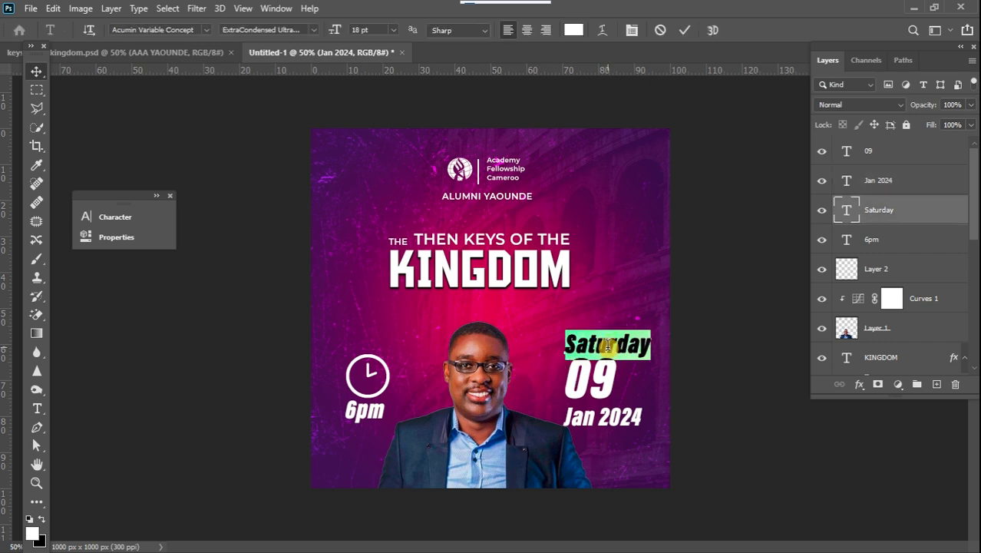
{"action": "left_click", "coordinate": [308, 30]}
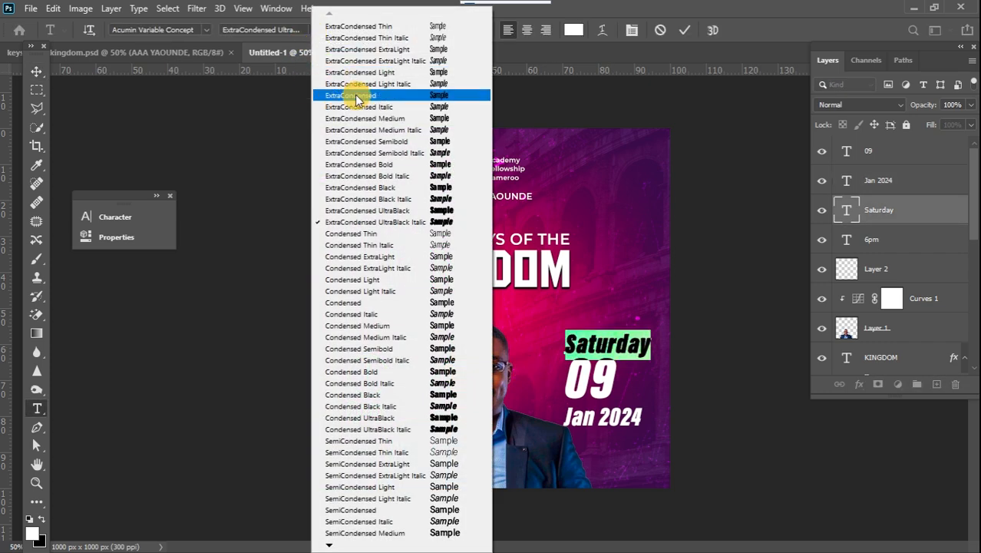
{"action": "left_click", "coordinate": [408, 178]}
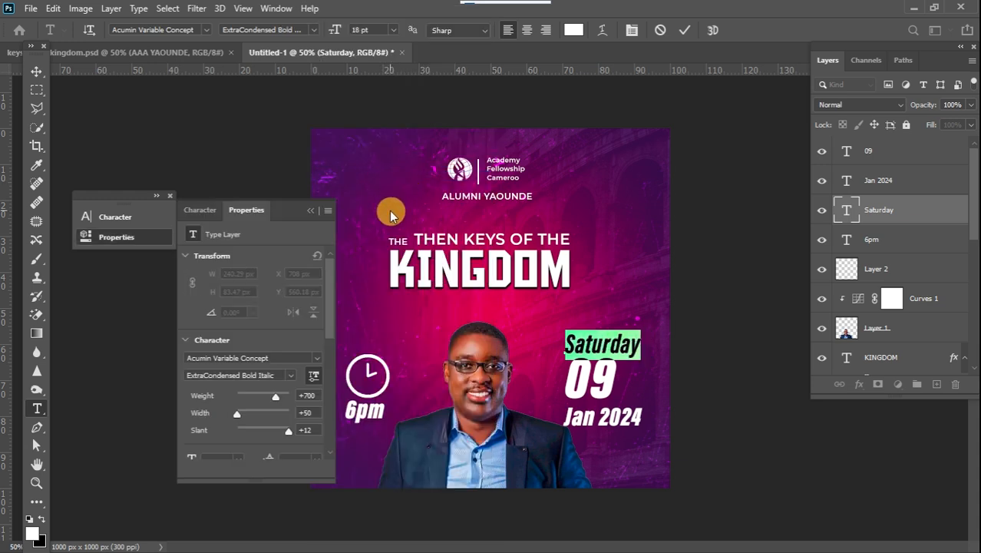
{"action": "left_click", "coordinate": [304, 210]}
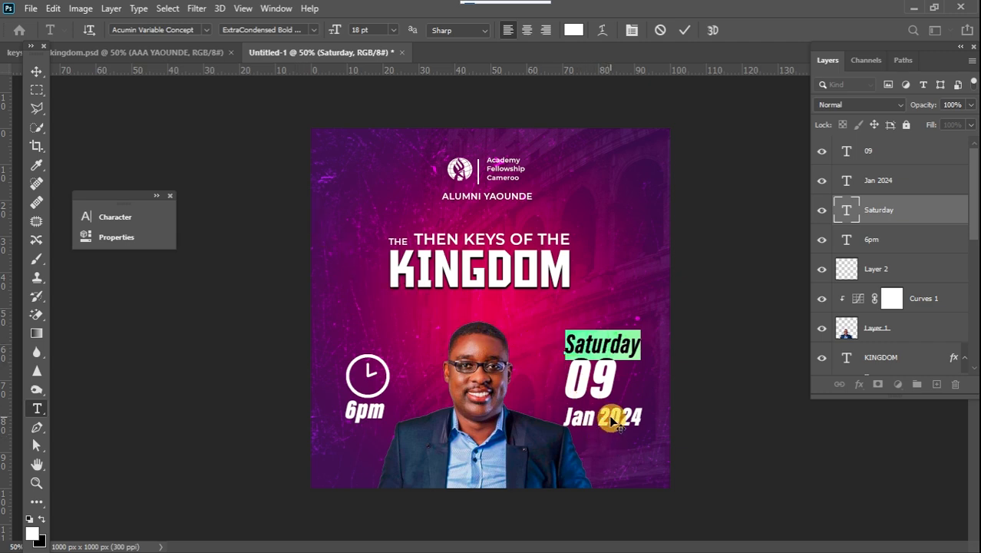
{"action": "left_click", "coordinate": [36, 89]}
{"action": "left_click", "coordinate": [31, 68]}
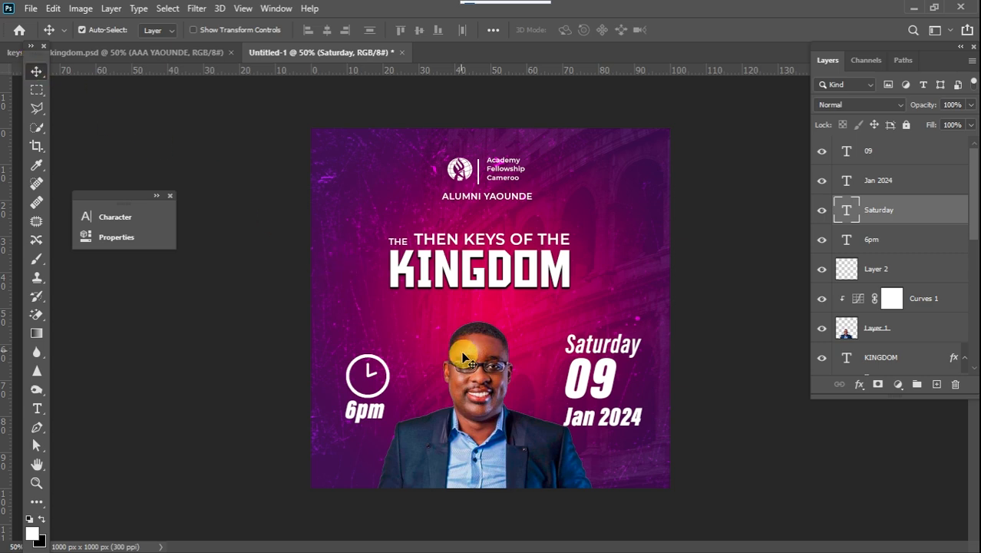
Change the Jan 2024 text's font style to ExtraCondensed Semibold Italic.
{"action": "left_click", "coordinate": [629, 417]}
{"action": "double_click", "coordinate": [629, 417]}
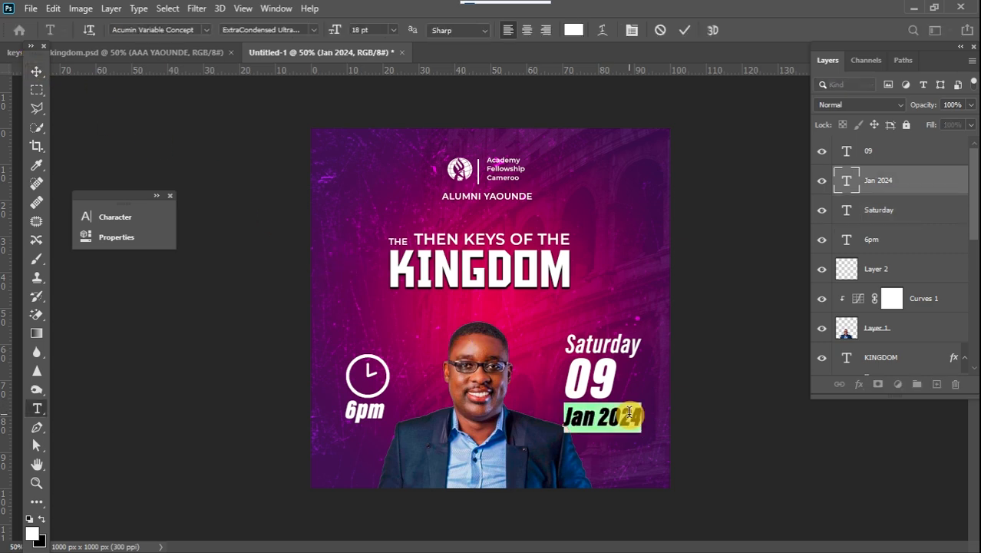
{"action": "left_click", "coordinate": [313, 30]}
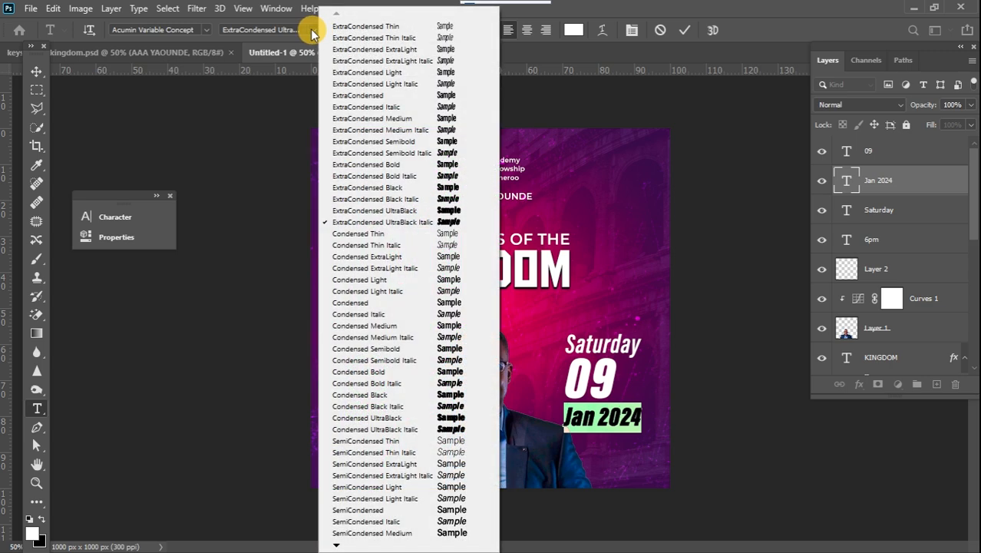
{"action": "left_click", "coordinate": [414, 152]}
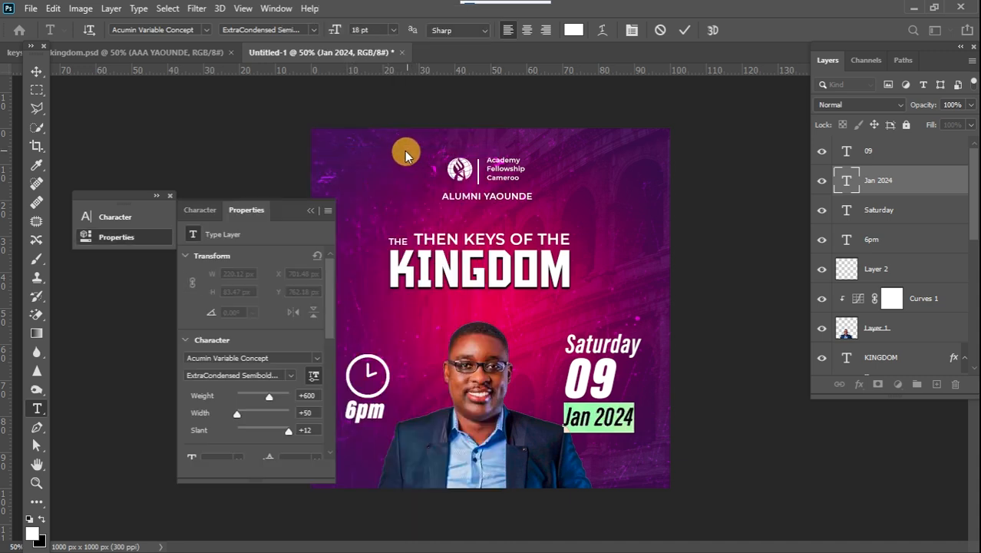
{"action": "left_click", "coordinate": [36, 69]}
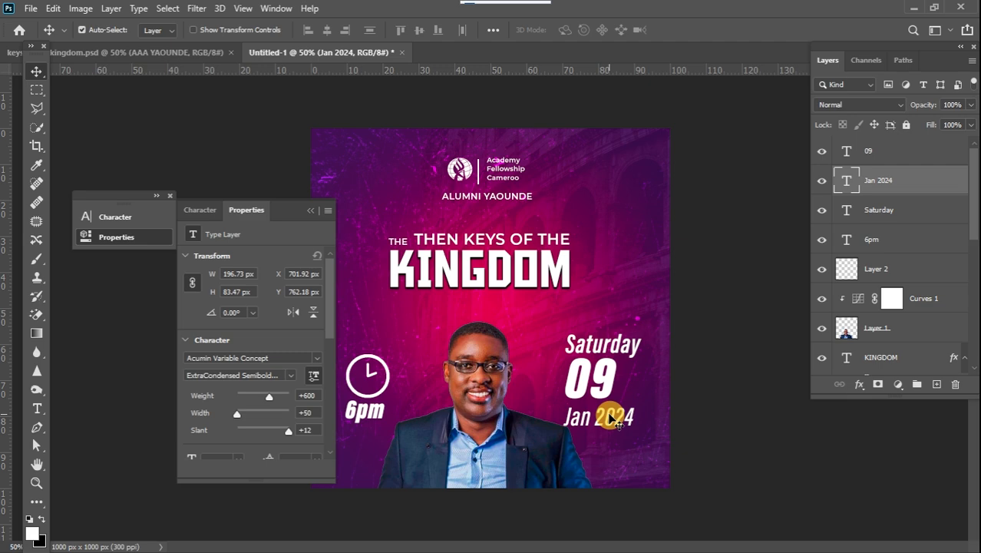
Scale the Jan 2024 text down to about 77% and tuck it under the 09.
{"action": "key", "text": "ctrl+t"}
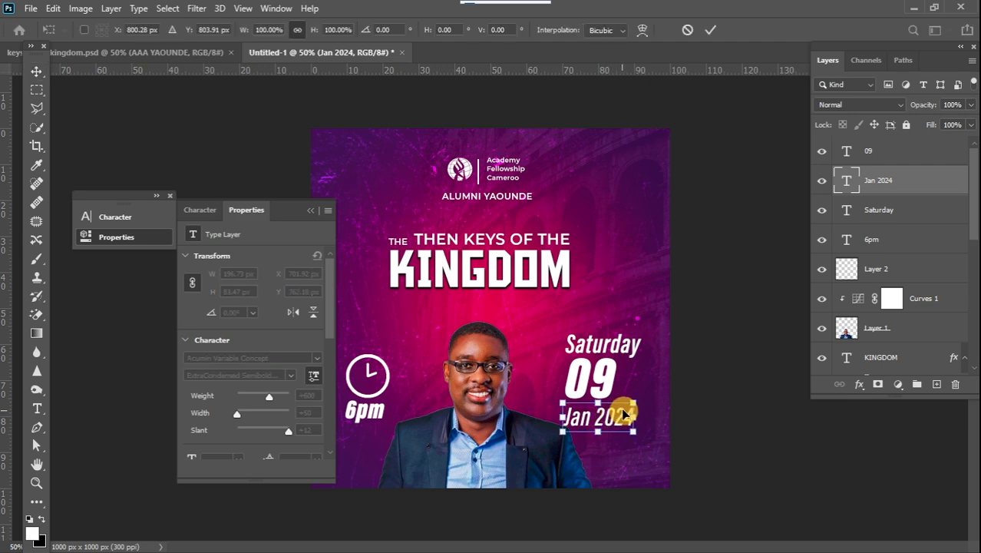
{"action": "left_click_drag", "start_coordinate": [634, 404], "coordinate": [601, 411]}
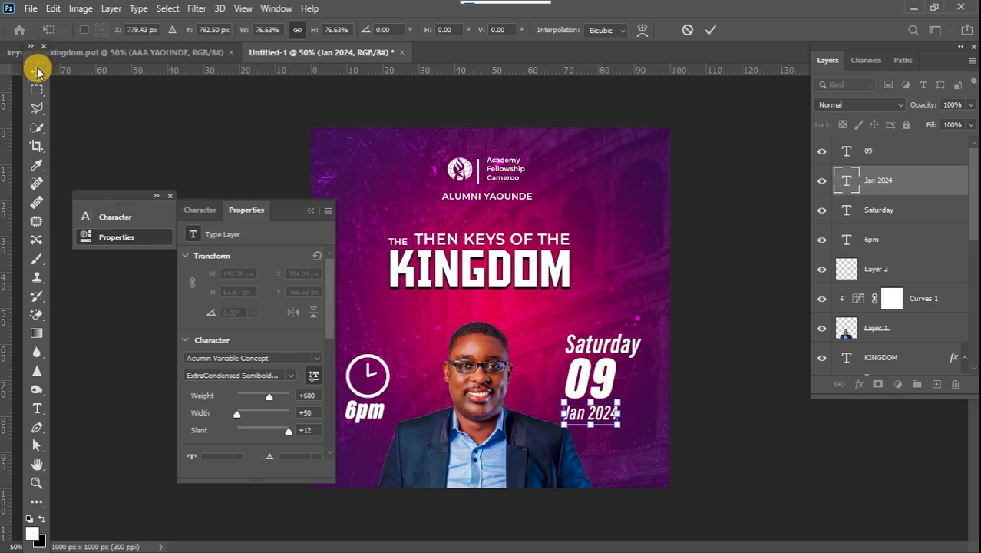
{"action": "left_click", "coordinate": [36, 71]}
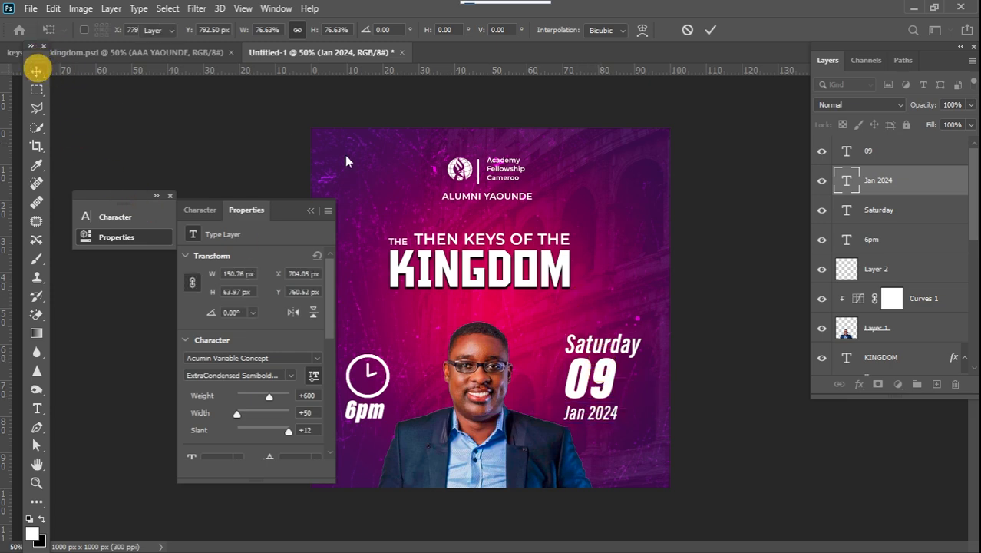
Colour the Saturday text golden orange, #f9bb00.
{"action": "double_click", "coordinate": [614, 347]}
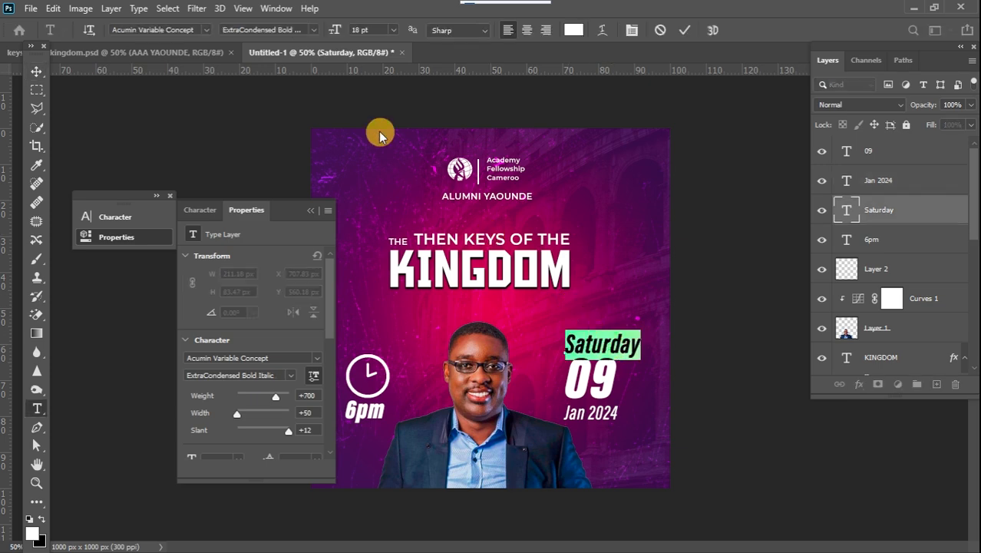
{"action": "left_click", "coordinate": [573, 30]}
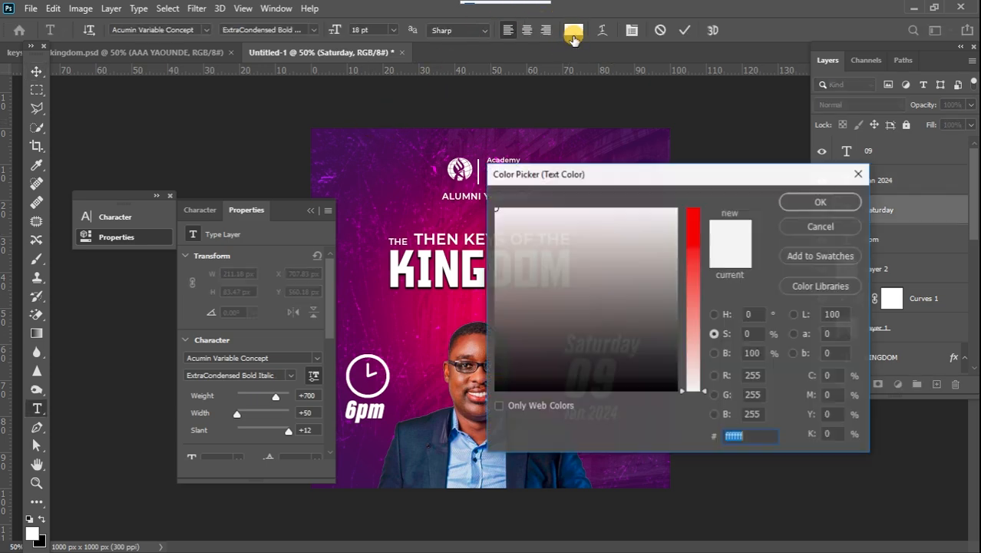
{"action": "left_click_drag", "start_coordinate": [681, 389], "coordinate": [507, 219]}
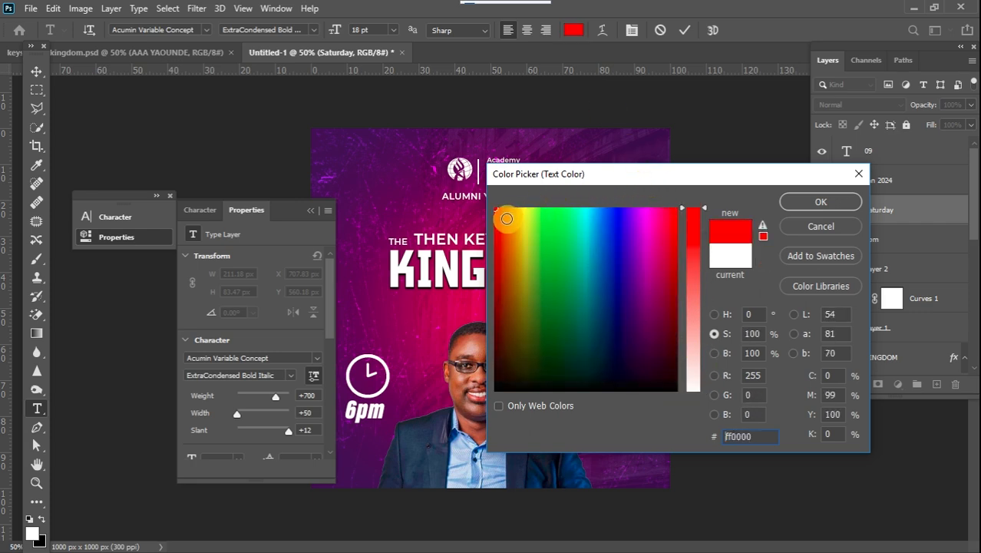
{"action": "left_click", "coordinate": [517, 213]}
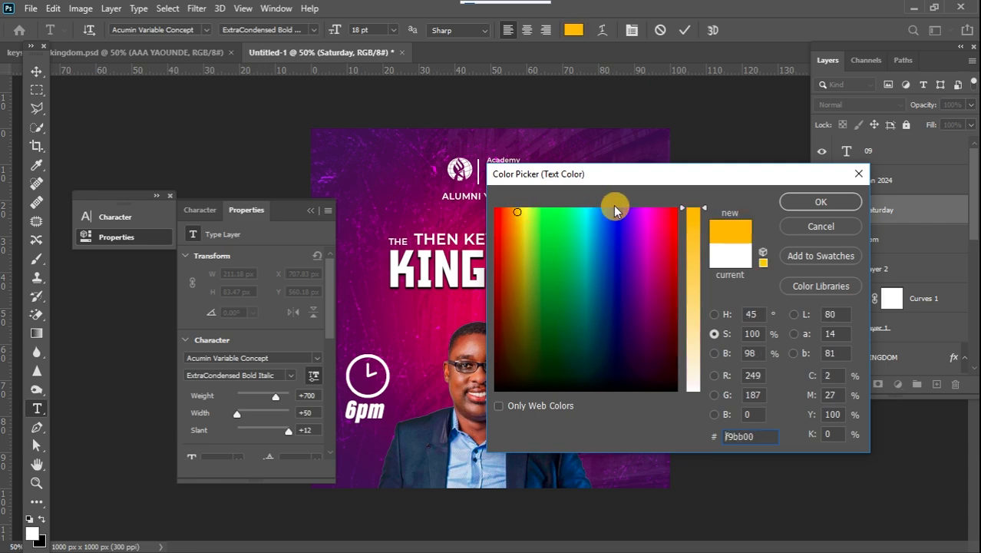
{"action": "left_click", "coordinate": [819, 201]}
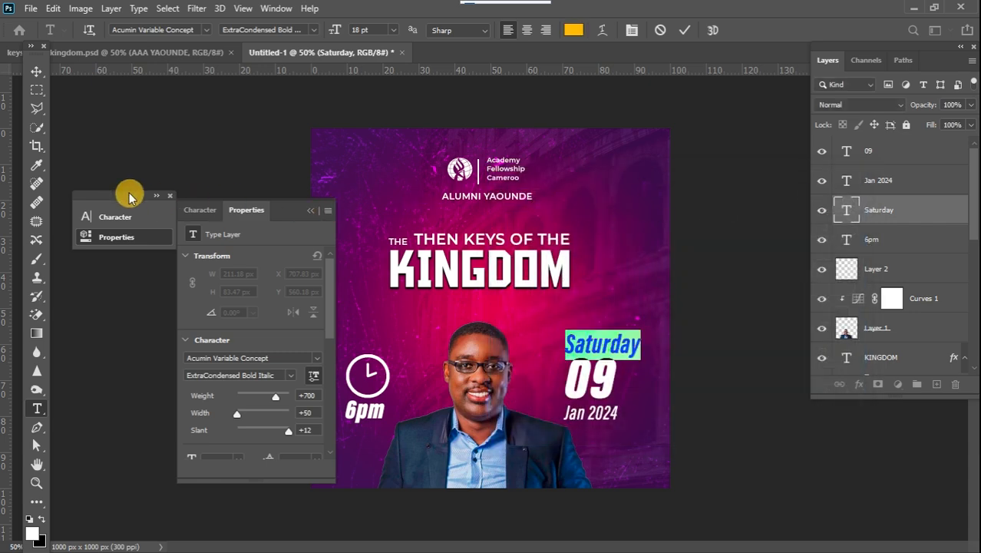
{"action": "left_click", "coordinate": [36, 73]}
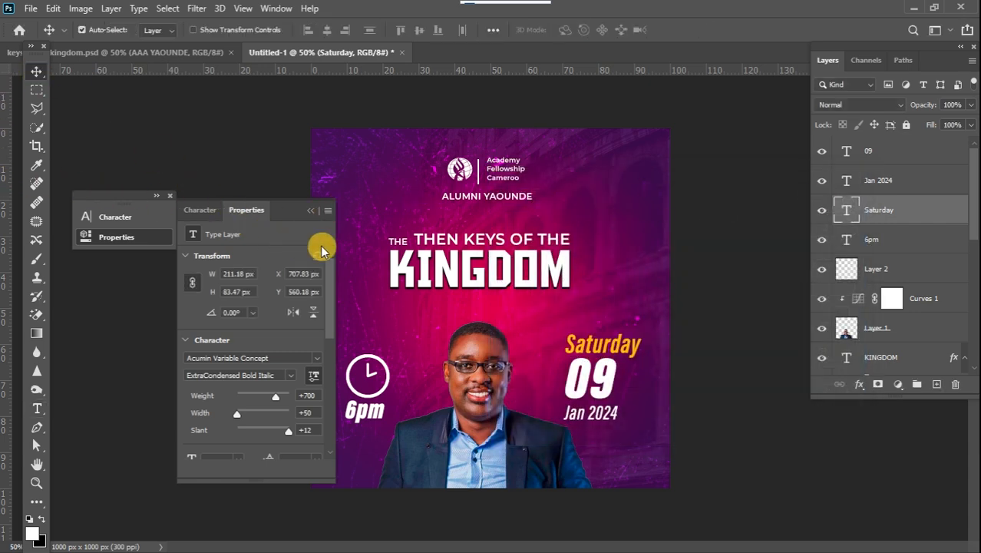
Group the Saturday, 09 and Jan 2024 text layers together.
{"action": "left_click", "coordinate": [921, 184], "text": "shift"}
{"action": "left_click", "coordinate": [893, 151], "text": "shift"}
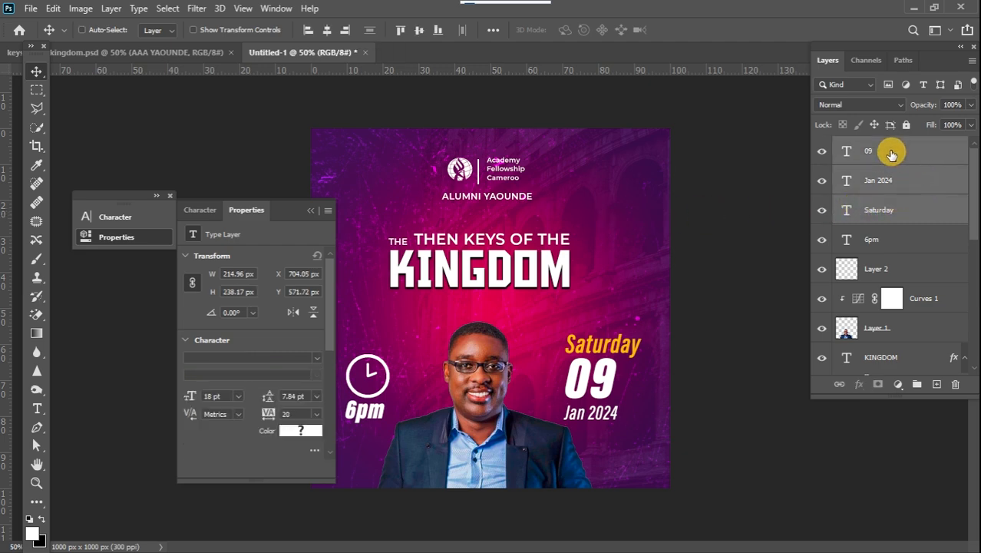
{"action": "left_click", "coordinate": [916, 386]}
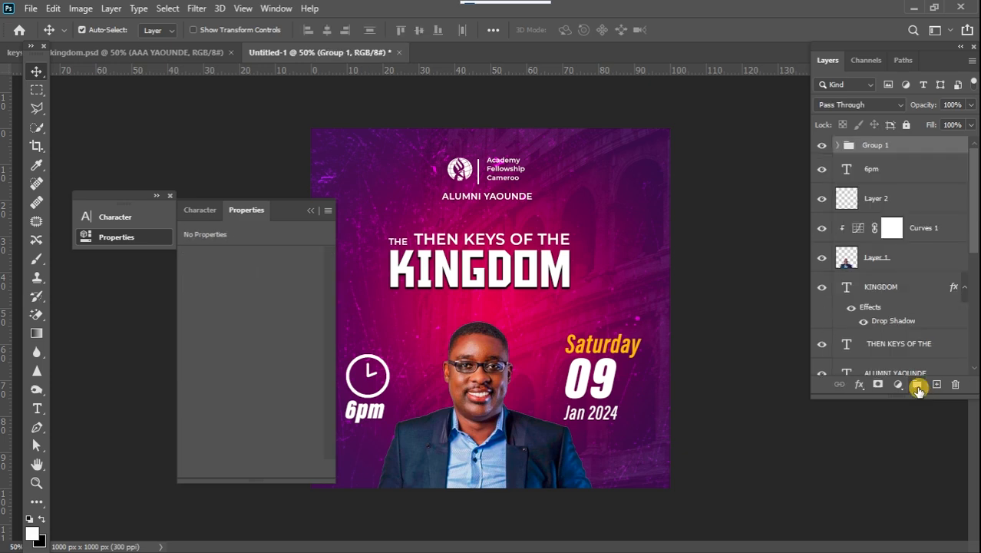
Scale the date group down to about 67% and position it right of the portrait.
{"action": "key", "text": "ctrl+t"}
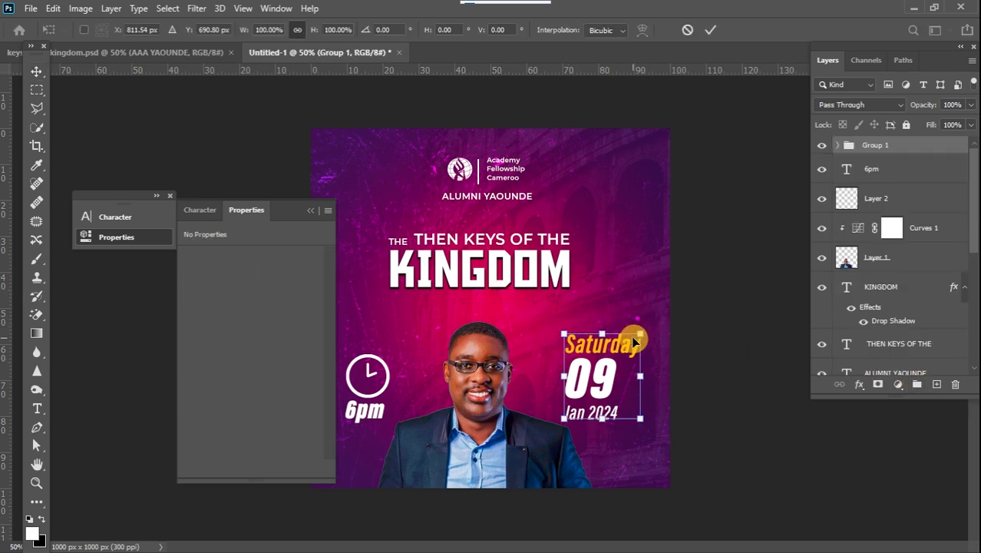
{"action": "left_click_drag", "start_coordinate": [638, 336], "coordinate": [595, 369]}
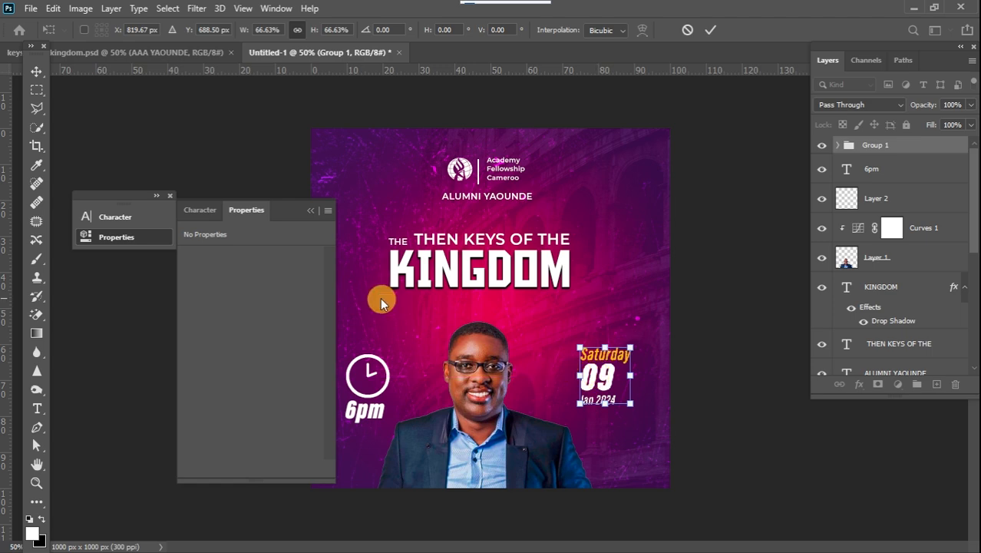
{"action": "left_click", "coordinate": [36, 72]}
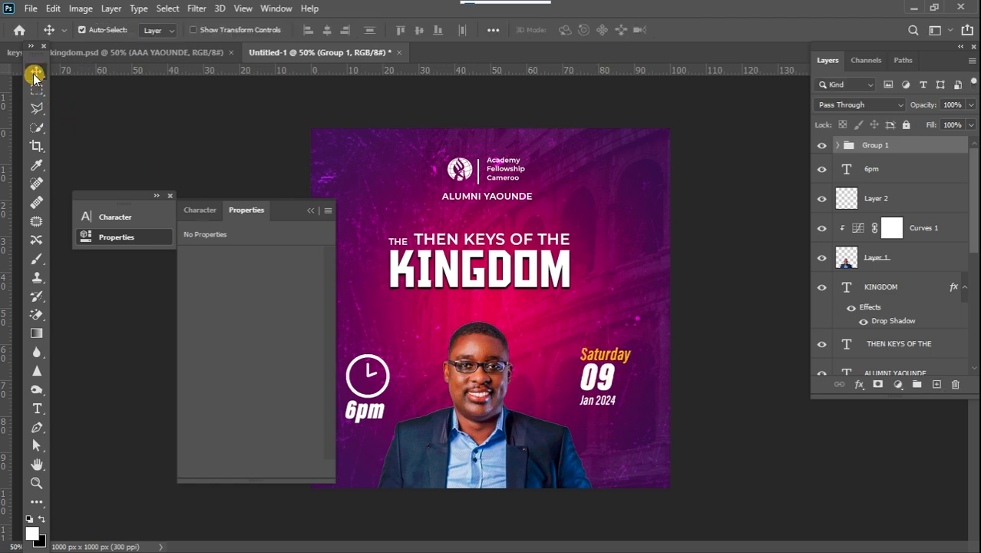
Draw a rectangle about 196 × 204 px around the date text with the Rectangle tool.
{"action": "left_click", "coordinate": [38, 501]}
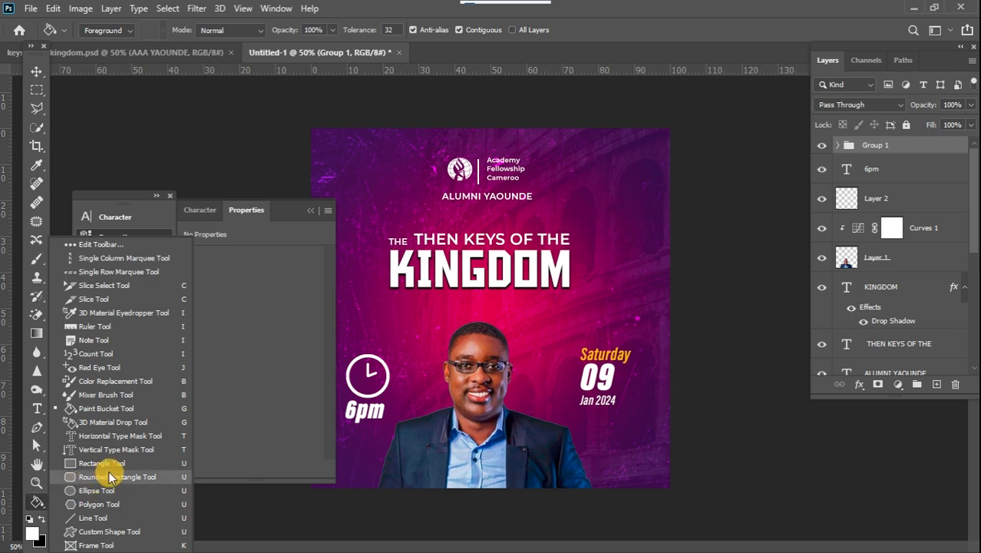
{"action": "left_click", "coordinate": [105, 463]}
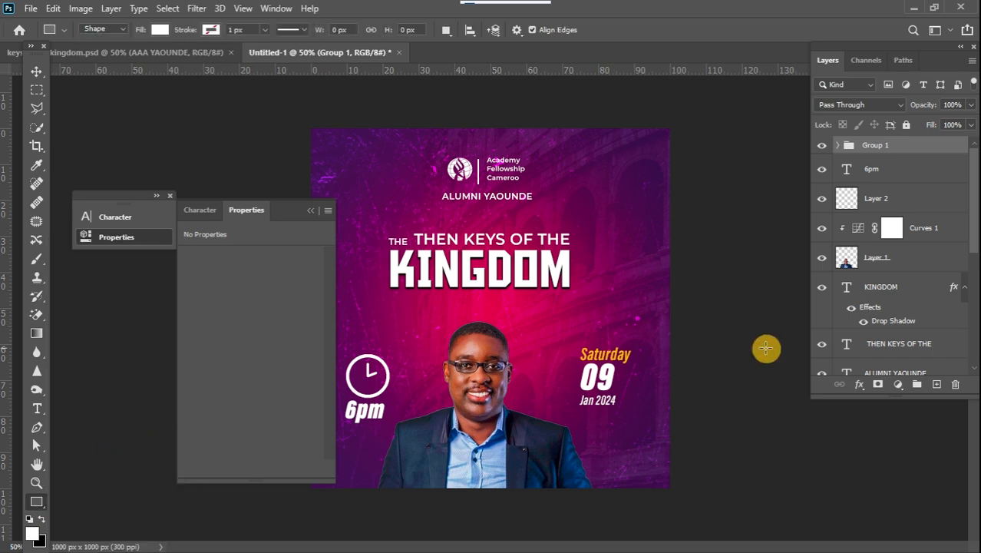
{"action": "left_click_drag", "start_coordinate": [572, 340], "coordinate": [601, 407]}
{"action": "left_click_drag", "start_coordinate": [626, 416], "coordinate": [643, 415]}
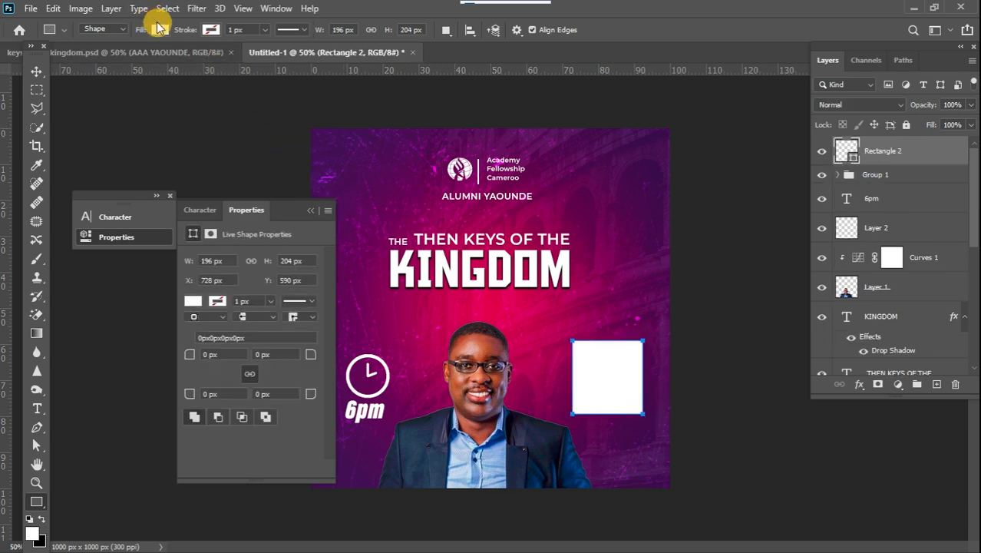
Remove the rectangle's fill and give it a white 7 px stroke.
{"action": "left_click", "coordinate": [160, 30]}
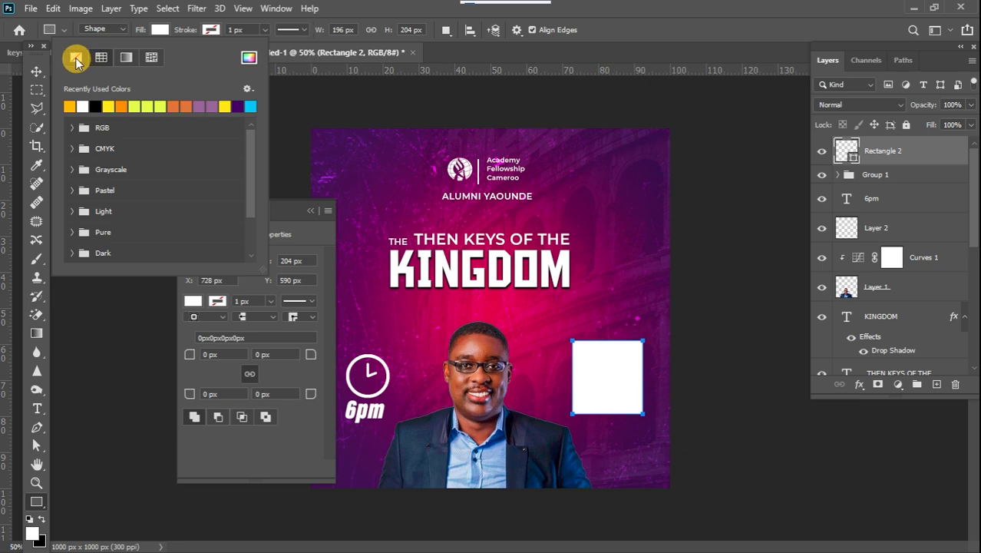
{"action": "left_click", "coordinate": [75, 58]}
{"action": "left_click", "coordinate": [210, 32]}
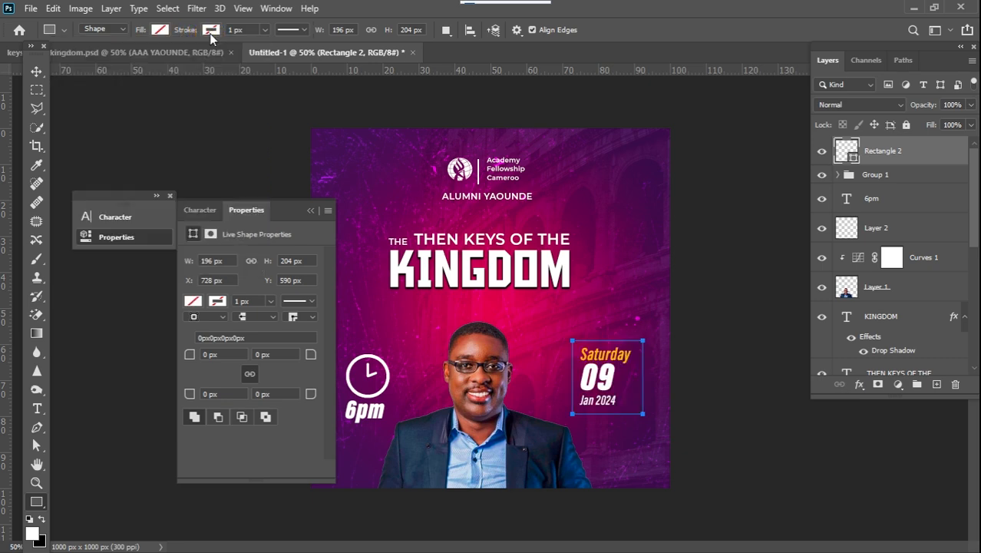
{"action": "left_click", "coordinate": [211, 32]}
{"action": "left_click", "coordinate": [135, 105]}
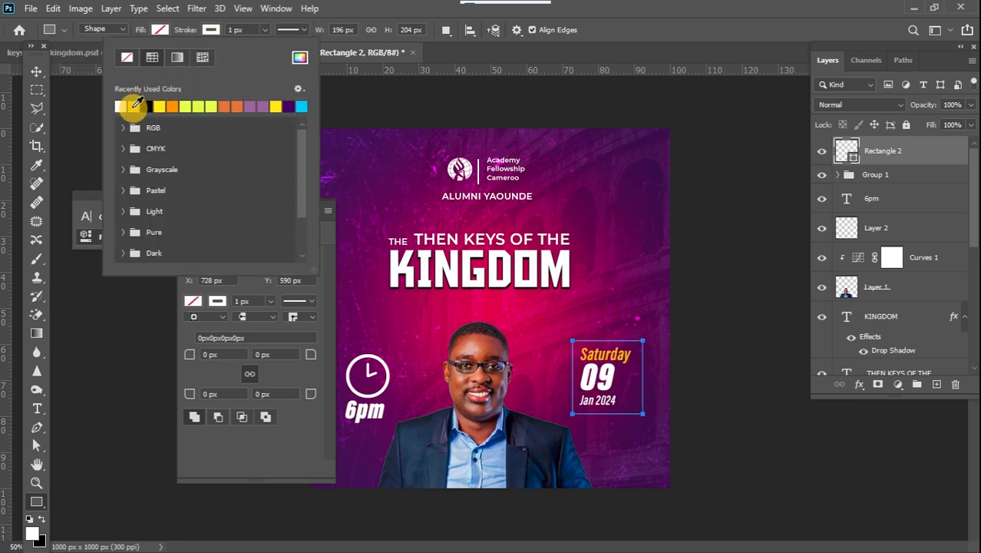
{"action": "left_click", "coordinate": [265, 29]}
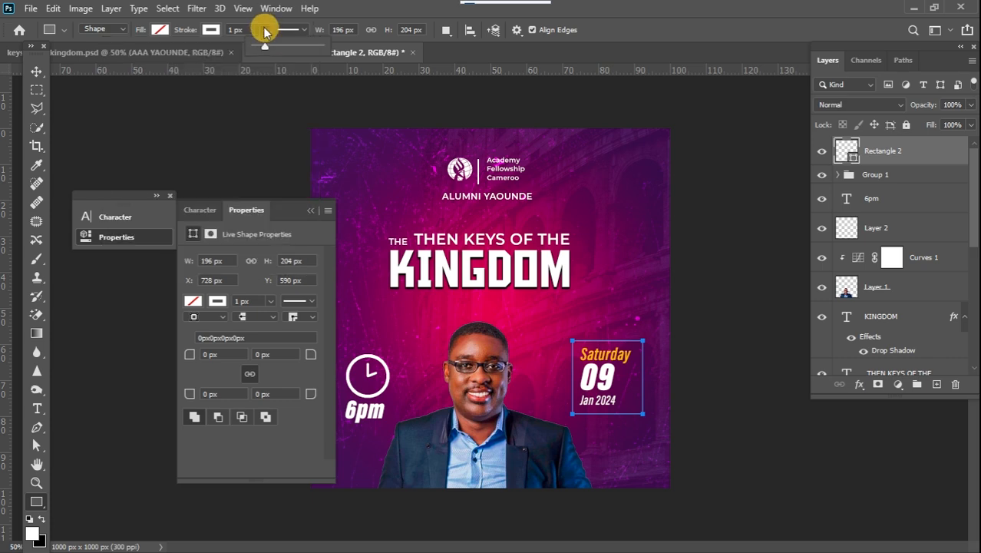
{"action": "left_click_drag", "start_coordinate": [265, 32], "coordinate": [266, 33]}
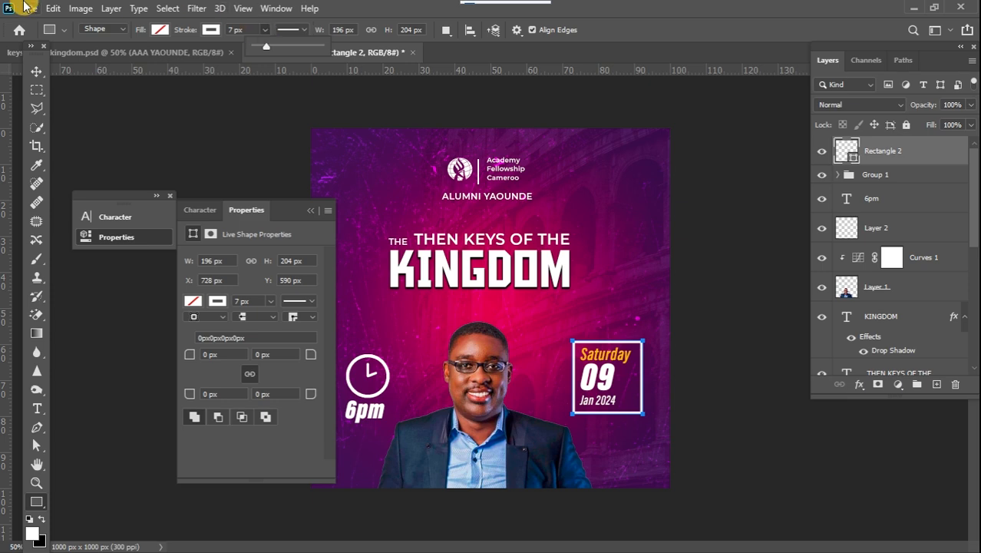
Reopen the shape properties and round the rectangle's corners to 44 px.
{"action": "left_click", "coordinate": [35, 89]}
{"action": "left_click", "coordinate": [35, 89]}
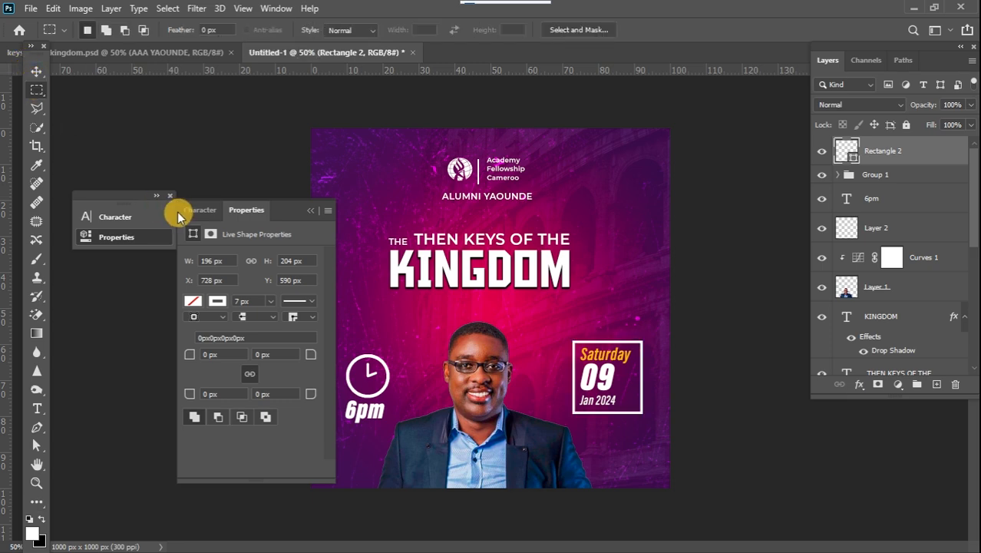
{"action": "left_click", "coordinate": [238, 223]}
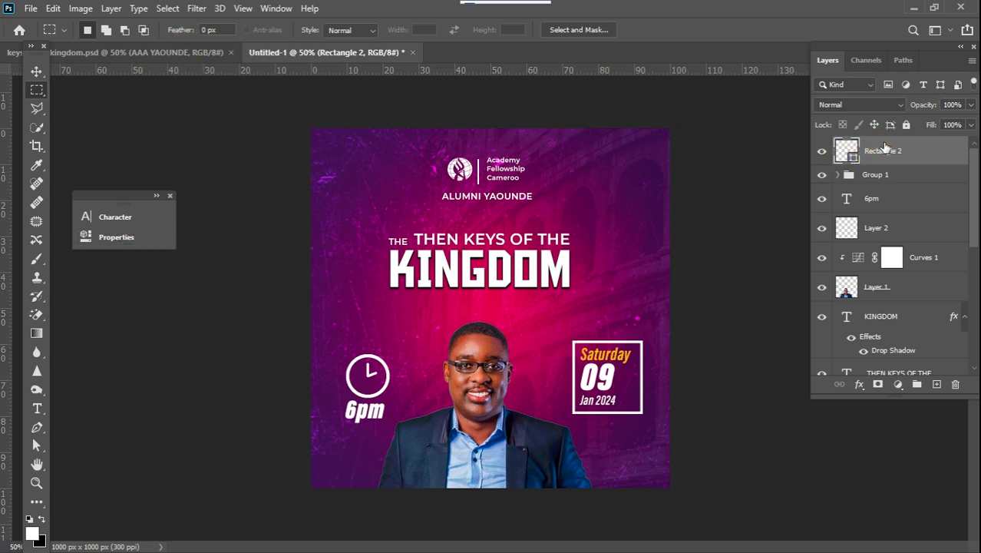
{"action": "left_click", "coordinate": [276, 8]}
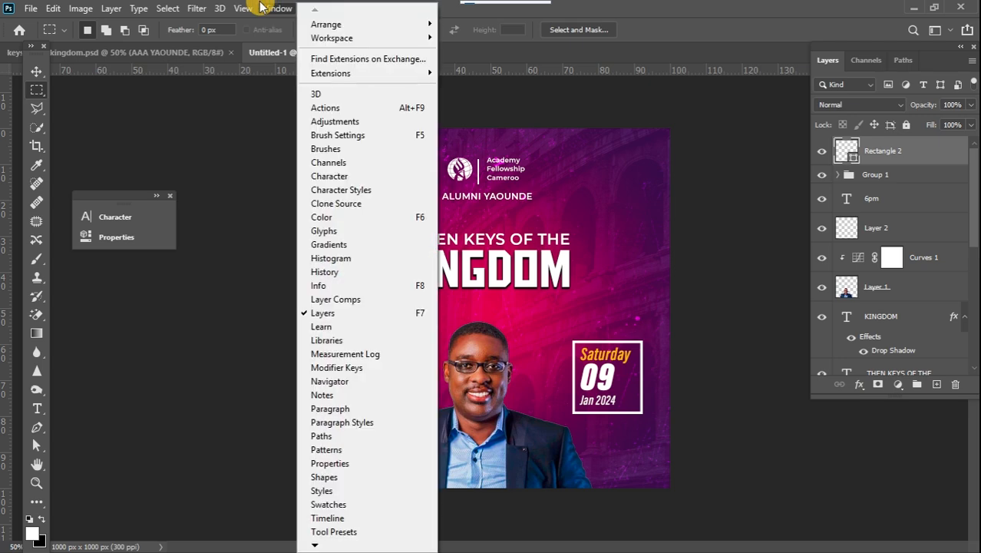
{"action": "left_click", "coordinate": [353, 463]}
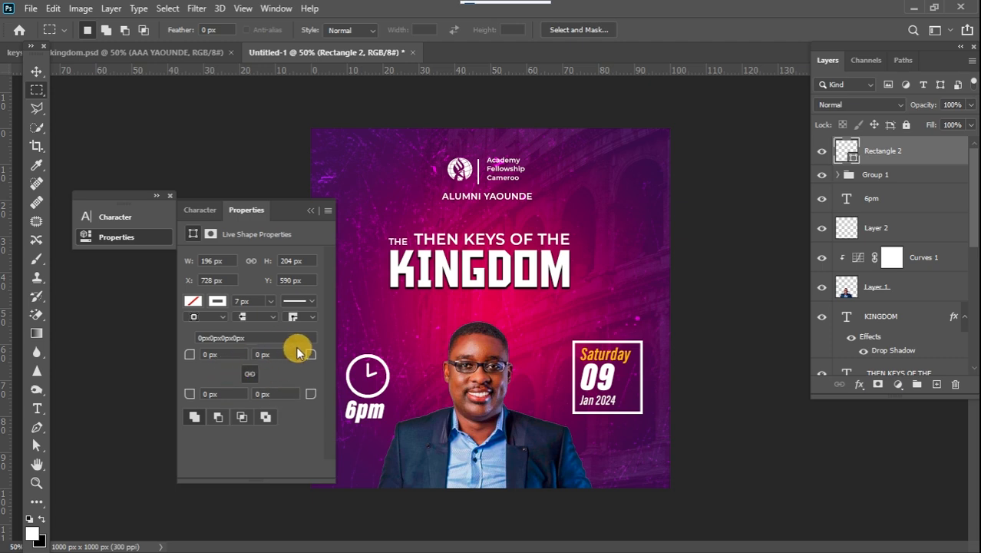
{"action": "left_click_drag", "start_coordinate": [310, 354], "coordinate": [340, 360]}
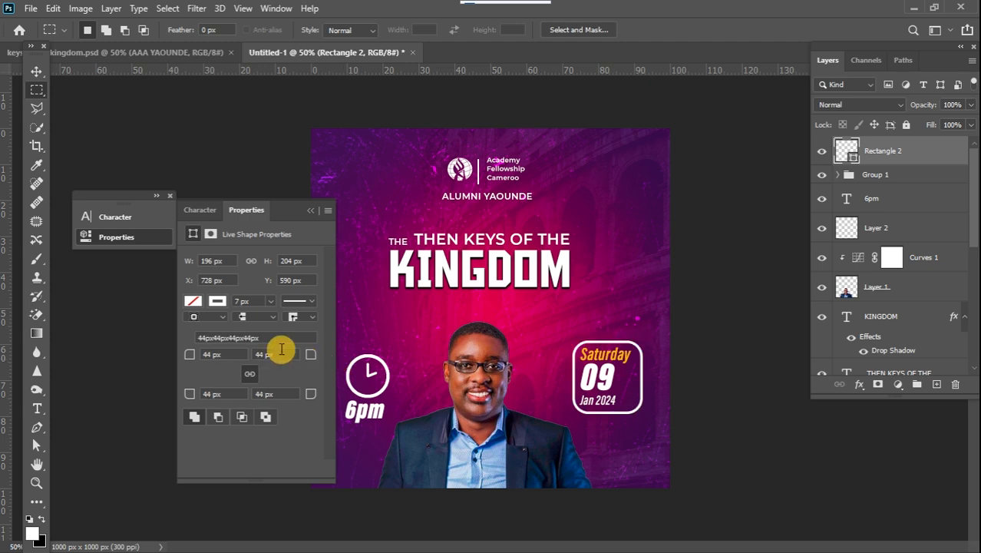
{"action": "left_click", "coordinate": [311, 212]}
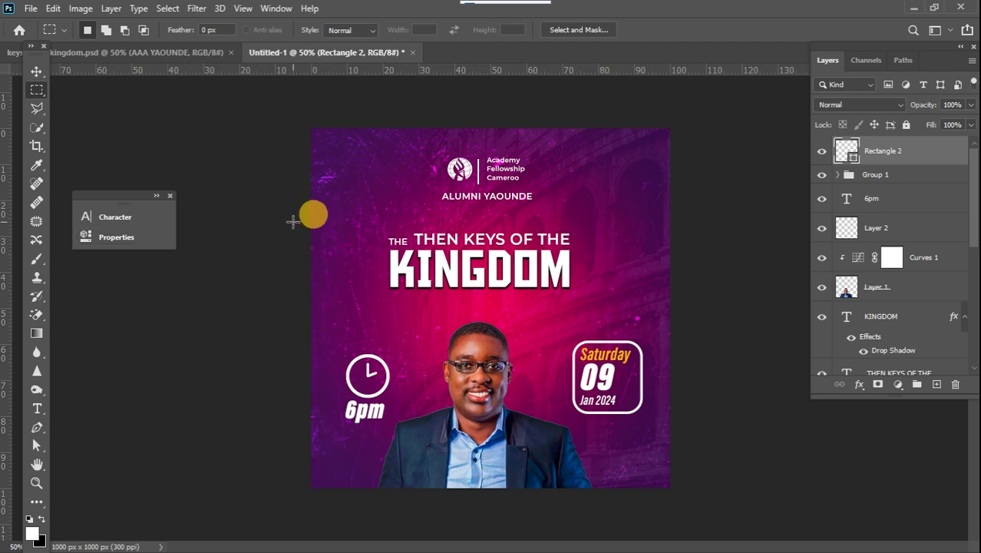
Nudge the date frame rectangle three steps to the left with the Move tool.
{"action": "left_click_drag", "start_coordinate": [26, 47], "coordinate": [30, 50]}
{"action": "left_click", "coordinate": [41, 73]}
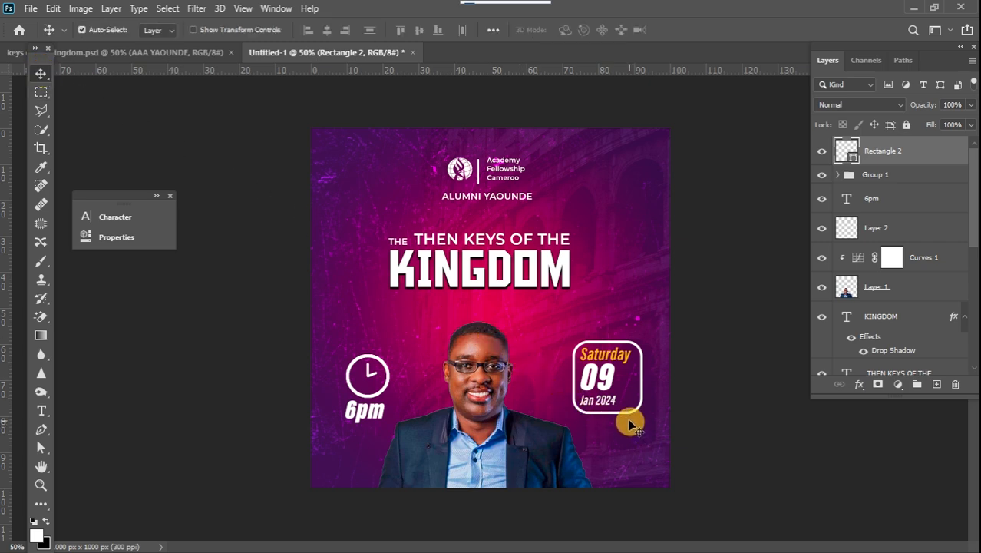
{"action": "key", "text": "Left"}
{"action": "key", "text": "Left"}
{"action": "key", "text": "Left"}
{"action": "key", "text": "Left"}
{"action": "key", "text": "Left"}
{"action": "key", "text": "Left"}
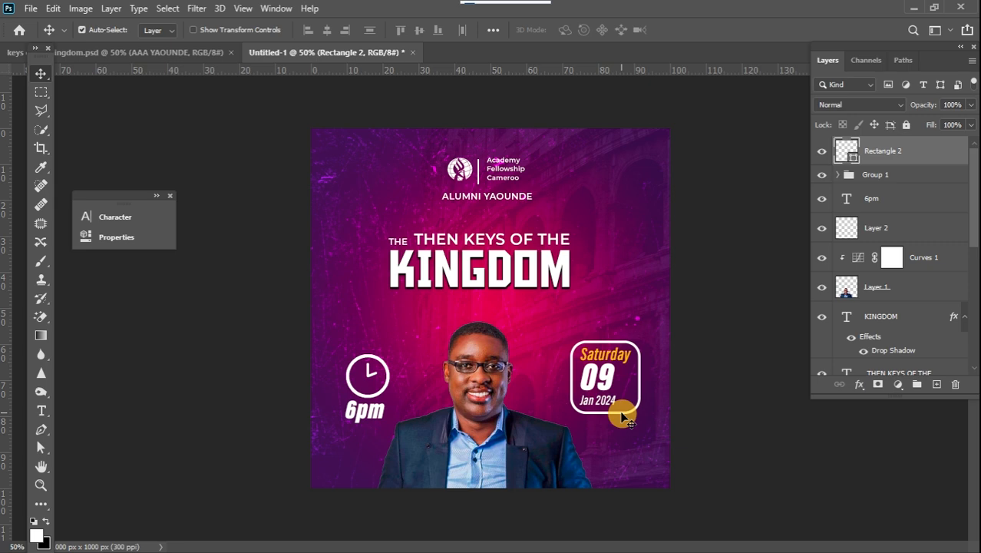
Warp the frame by pulling its top-right corner up and bottom-left corner down, then apply it.
{"action": "key", "text": "ctrl+t"}
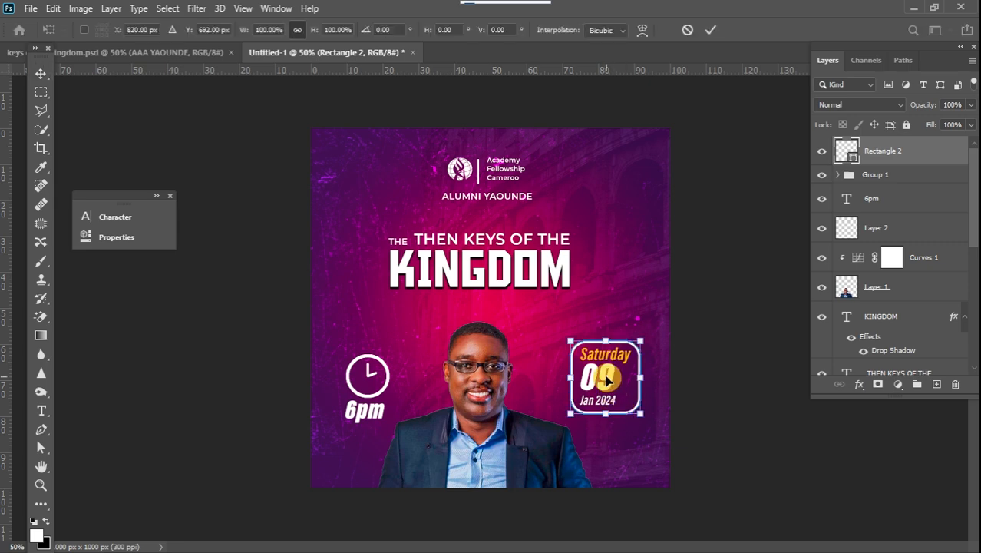
{"action": "right_click", "coordinate": [606, 378]}
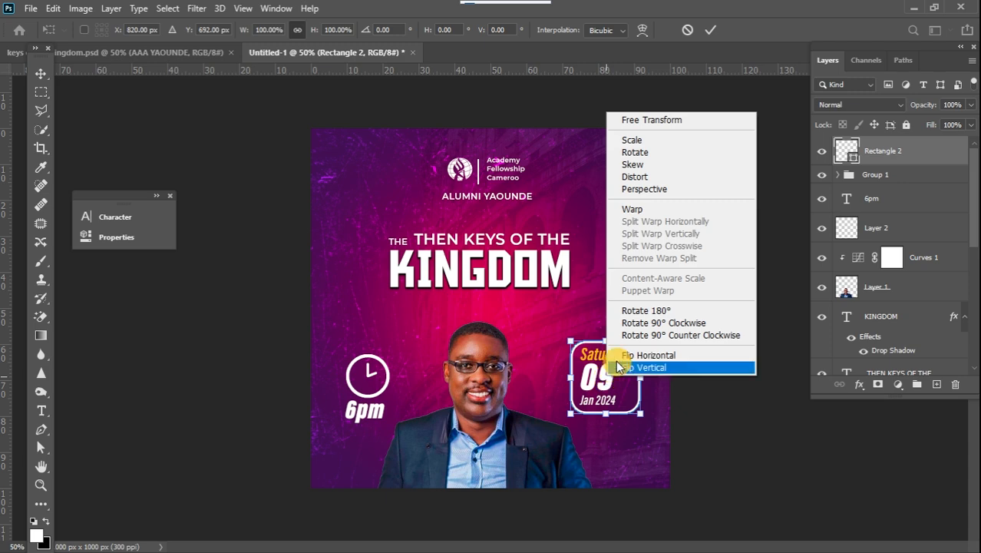
{"action": "left_click", "coordinate": [634, 209]}
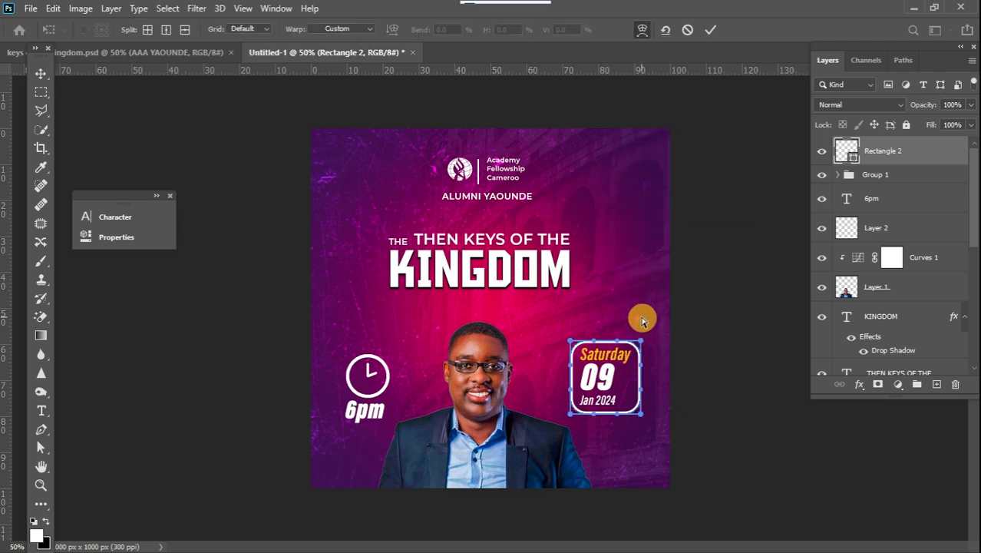
{"action": "left_click_drag", "start_coordinate": [642, 346], "coordinate": [639, 337]}
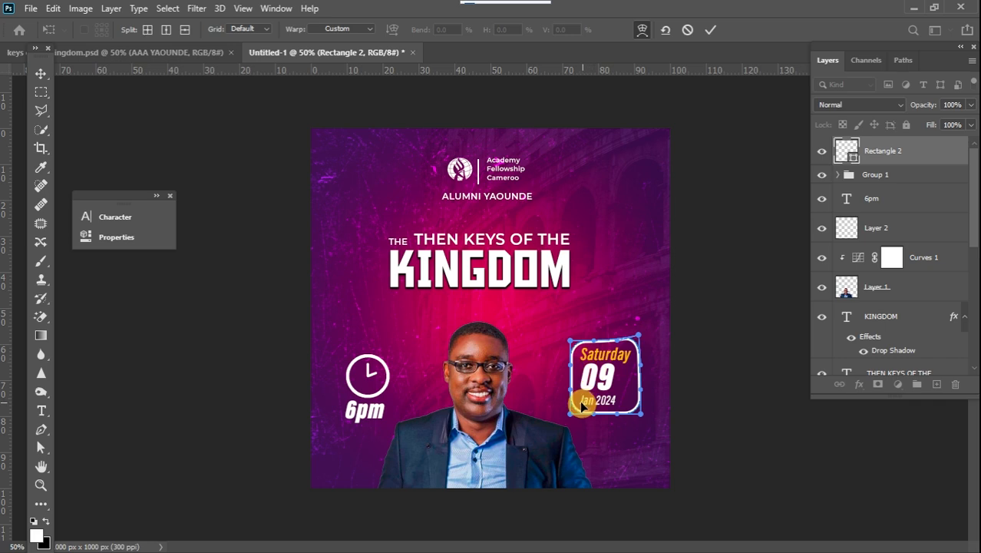
{"action": "left_click_drag", "start_coordinate": [574, 417], "coordinate": [577, 429]}
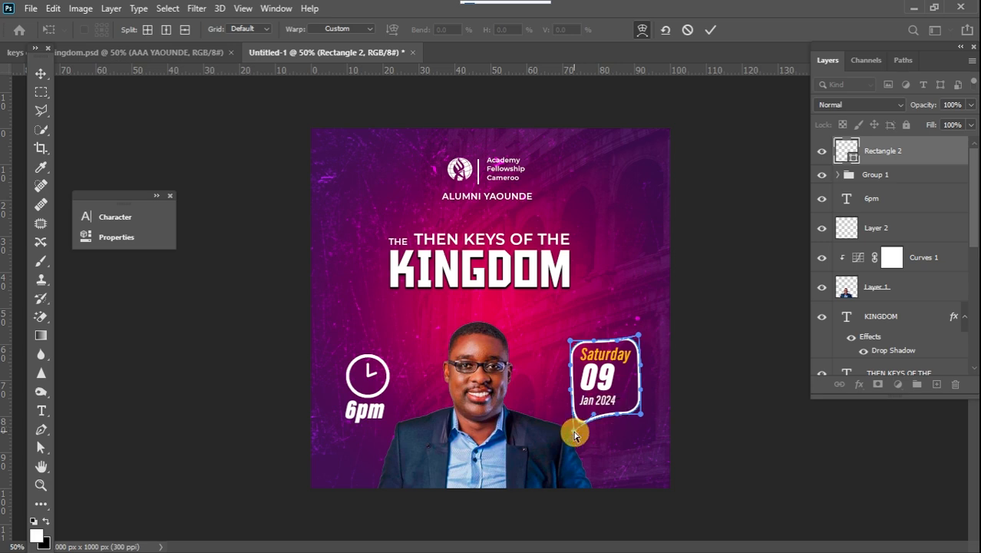
{"action": "left_click", "coordinate": [41, 92]}
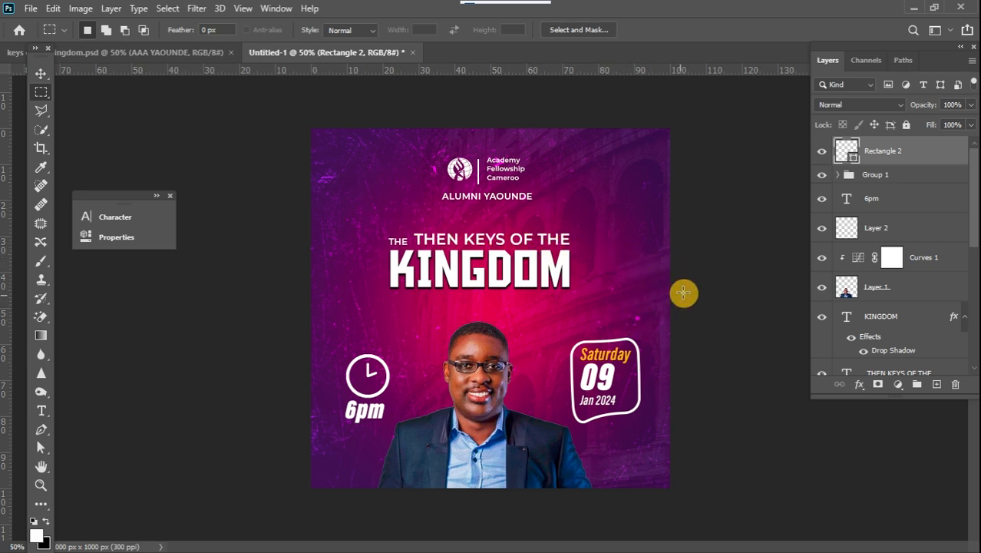
Add a layer mask to the frame rectangle and pick a 20 px, 100% hardness round brush.
{"action": "left_click", "coordinate": [880, 384]}
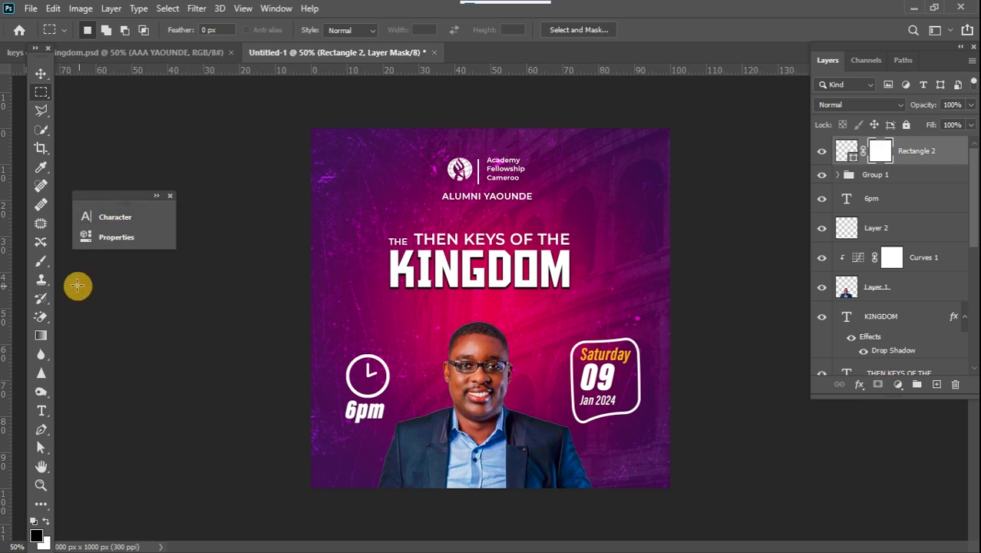
{"action": "left_click", "coordinate": [40, 261]}
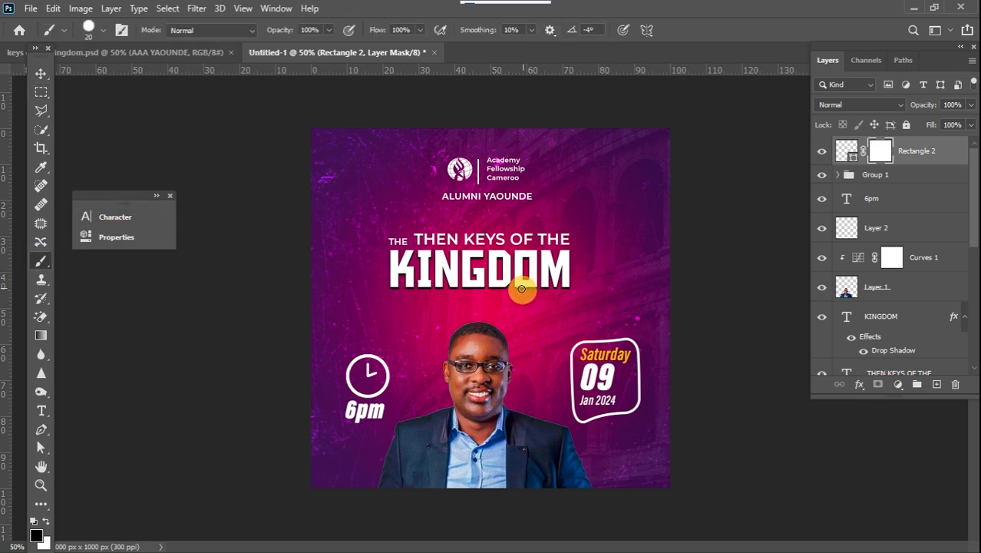
{"action": "right_click", "coordinate": [515, 293]}
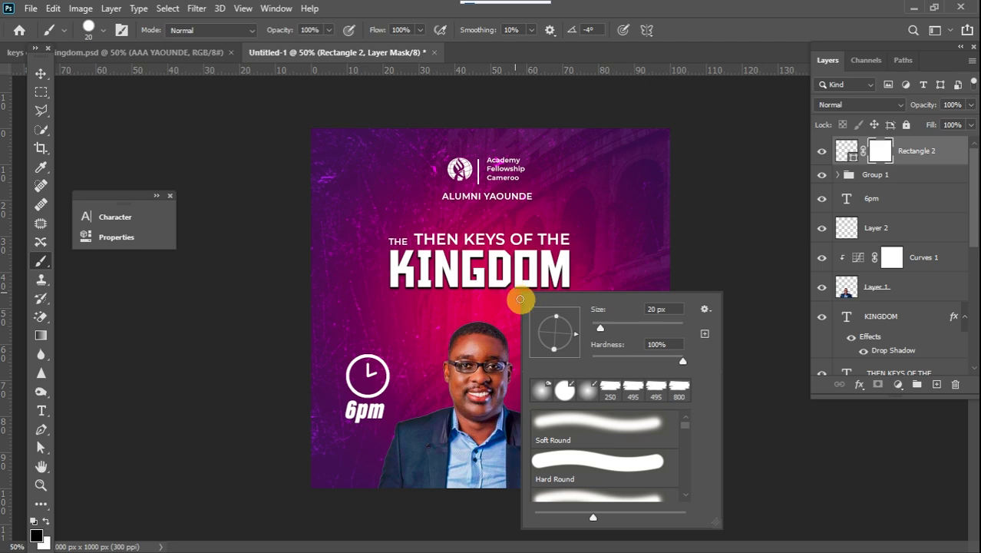
{"action": "left_click", "coordinate": [689, 361]}
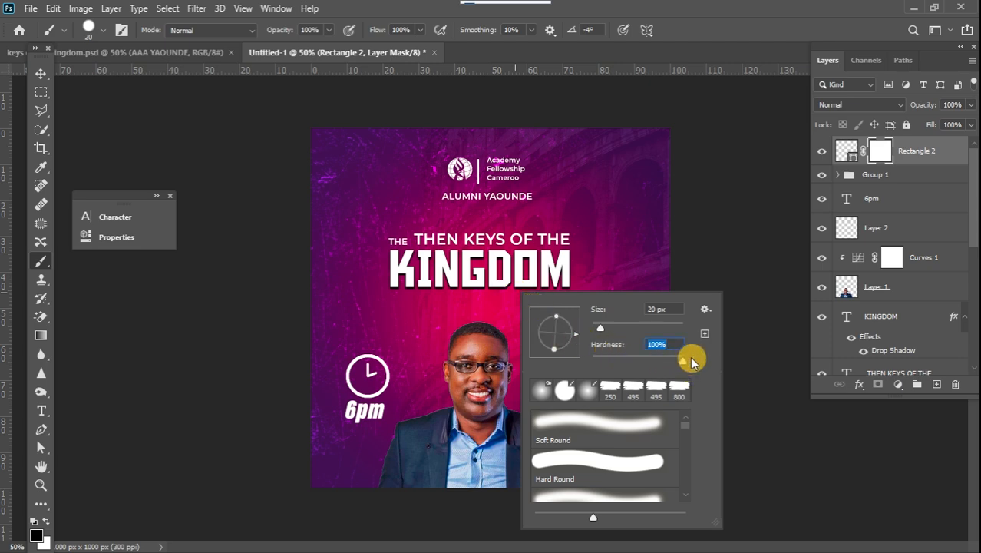
{"action": "left_click", "coordinate": [703, 265]}
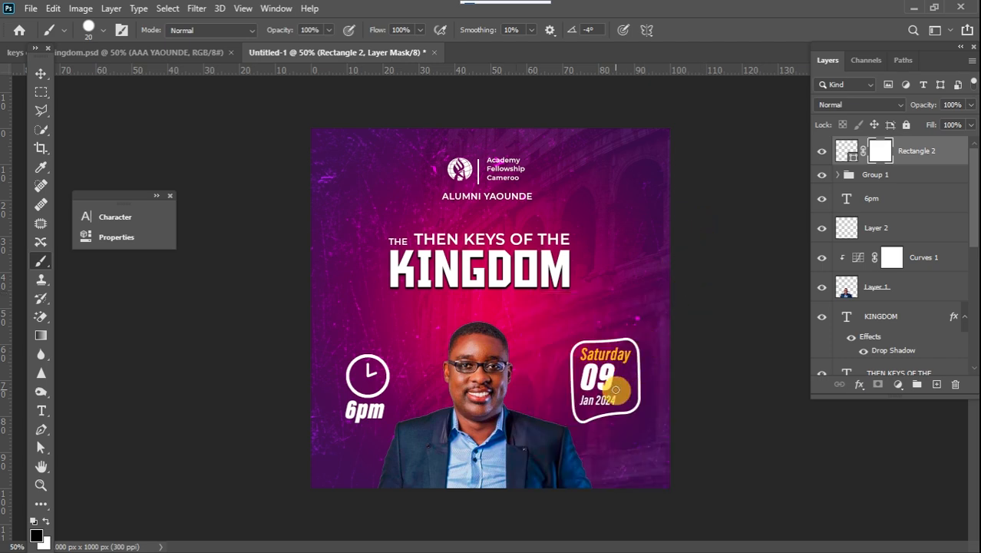
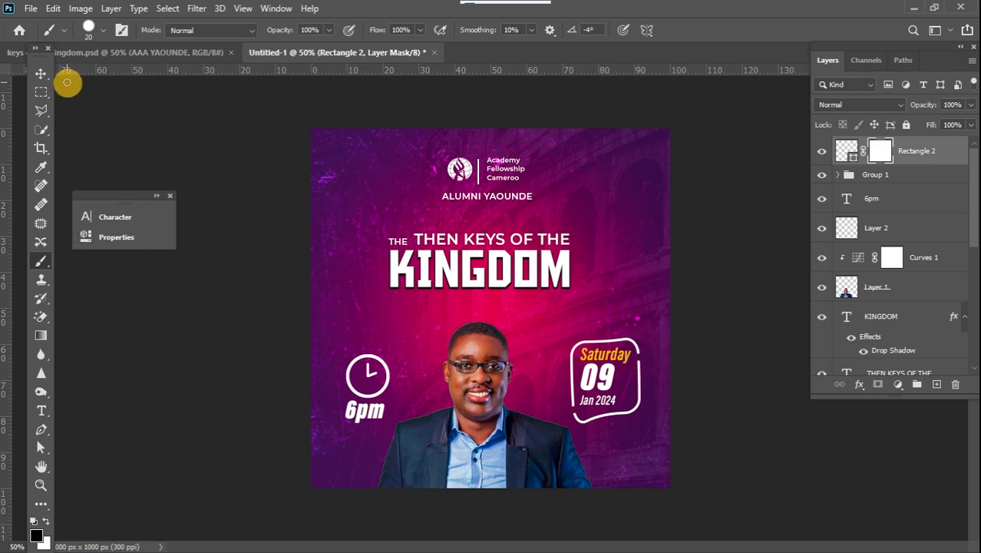
Move the placed sparks image layer beneath the KINGDOM title layer and set its blend mode to Screen.
{"action": "left_click", "coordinate": [41, 73]}
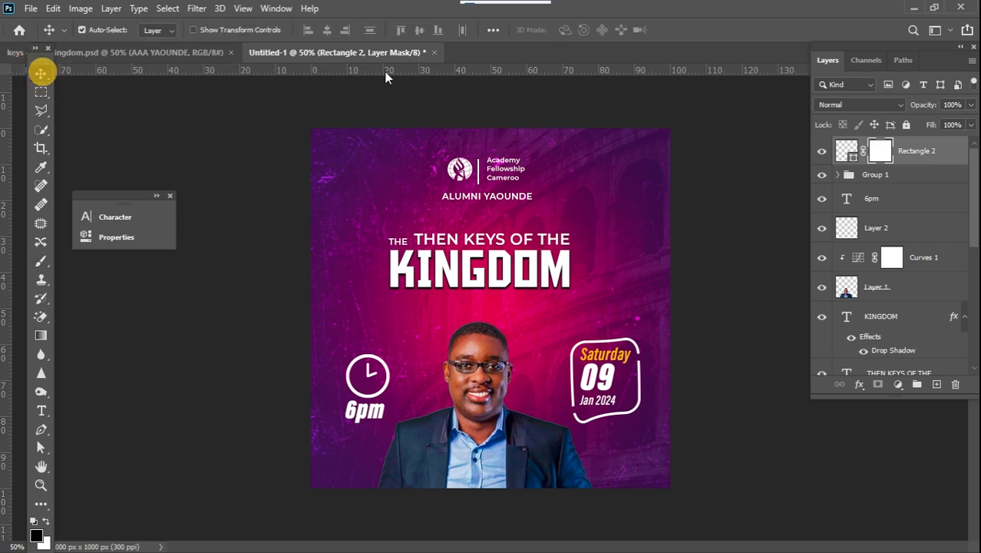
{"action": "mouse_move", "coordinate": [975, 115]}
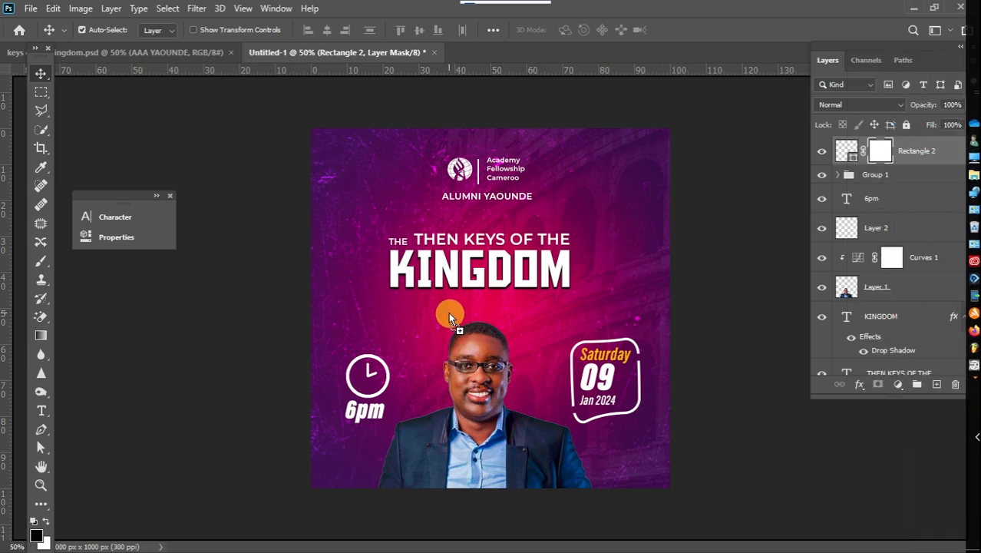
{"action": "mouse_move", "coordinate": [971, 85]}
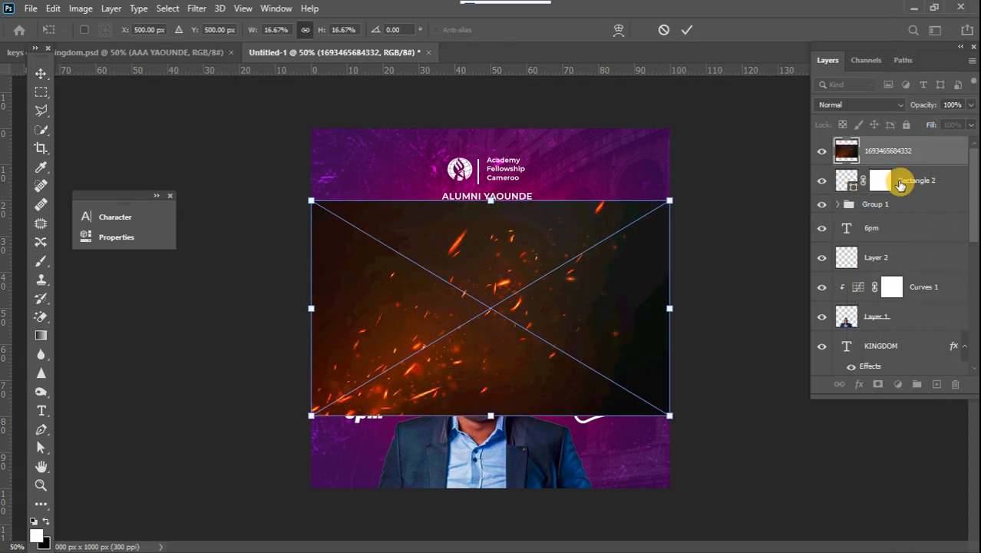
{"action": "left_click_drag", "start_coordinate": [942, 162], "coordinate": [915, 369]}
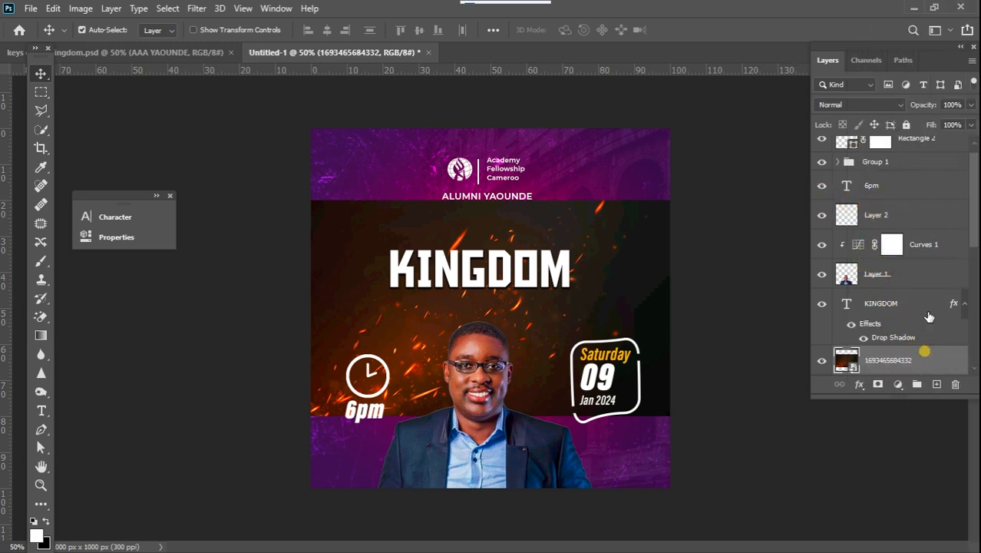
{"action": "left_click", "coordinate": [872, 109]}
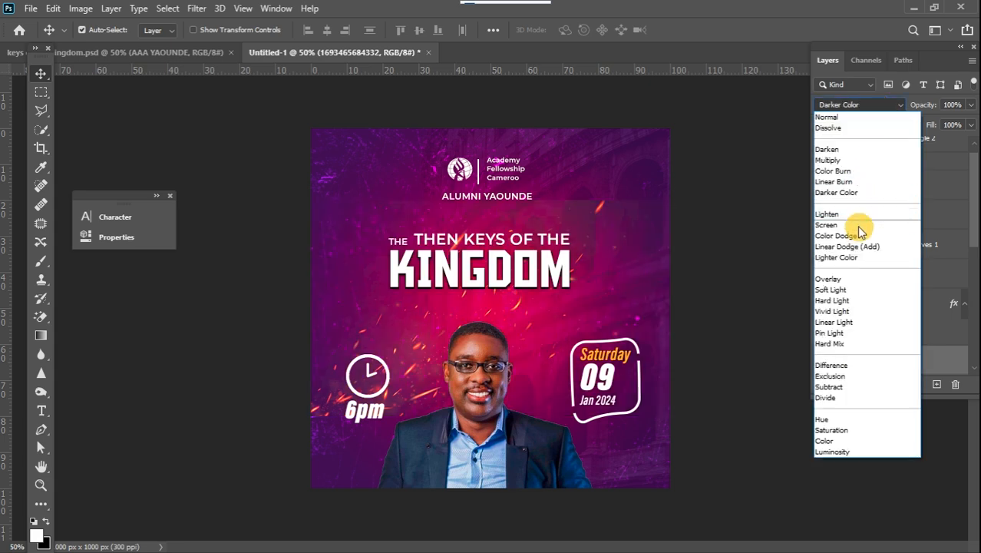
{"action": "left_click", "coordinate": [852, 222]}
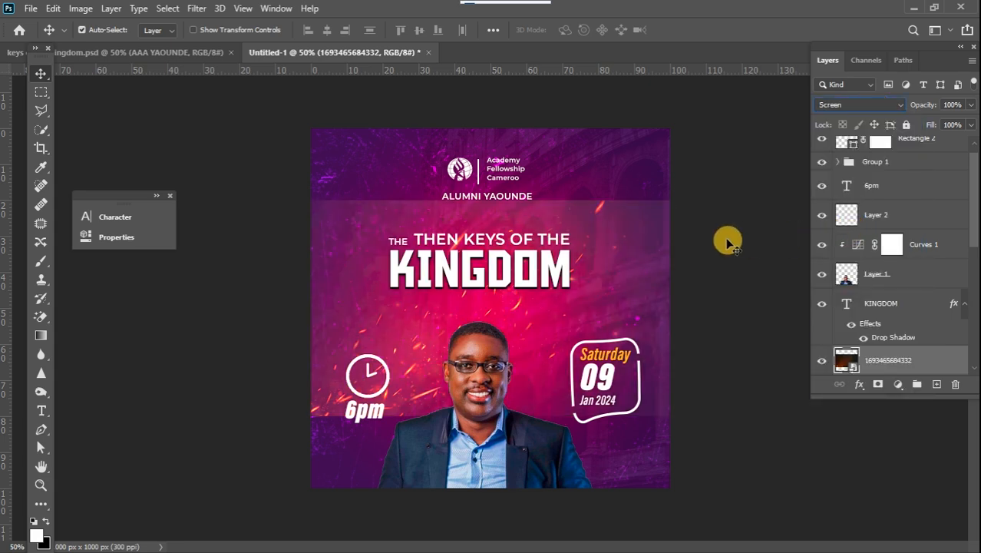
Free-transform the sparks image, stretching it upward and downward until it covers the whole flyer, and apply.
{"action": "key", "text": "ctrl+t"}
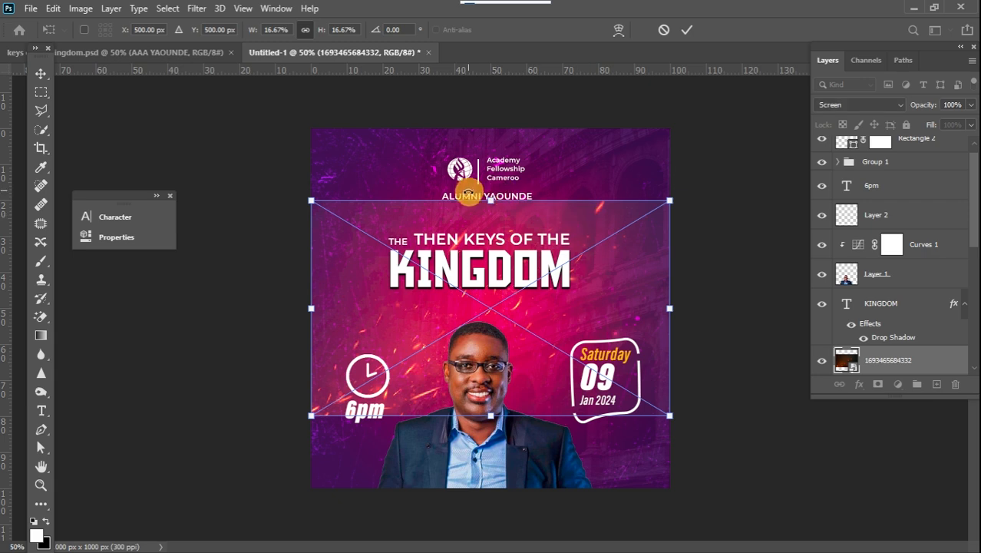
{"action": "left_click_drag", "start_coordinate": [489, 202], "coordinate": [606, 110]}
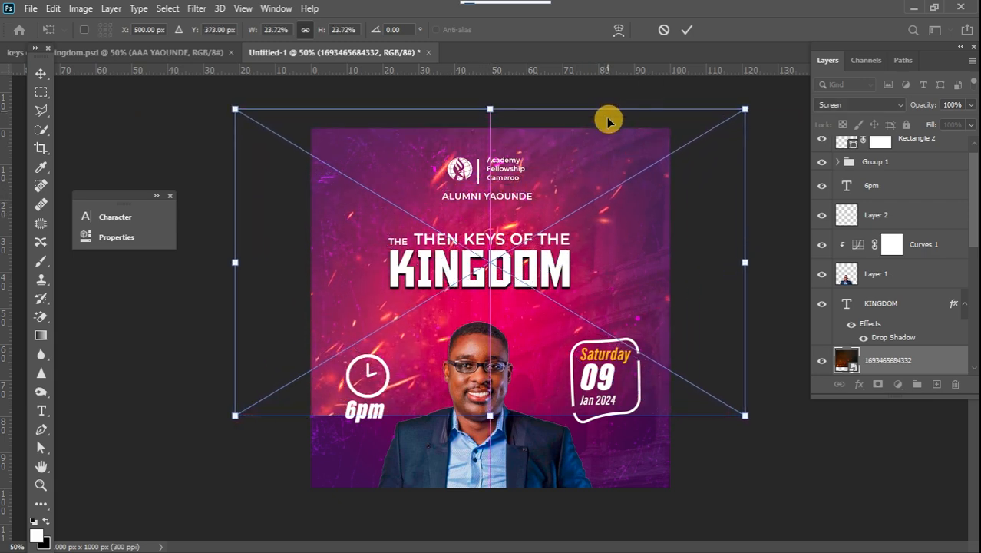
{"action": "left_click_drag", "start_coordinate": [490, 415], "coordinate": [528, 505]}
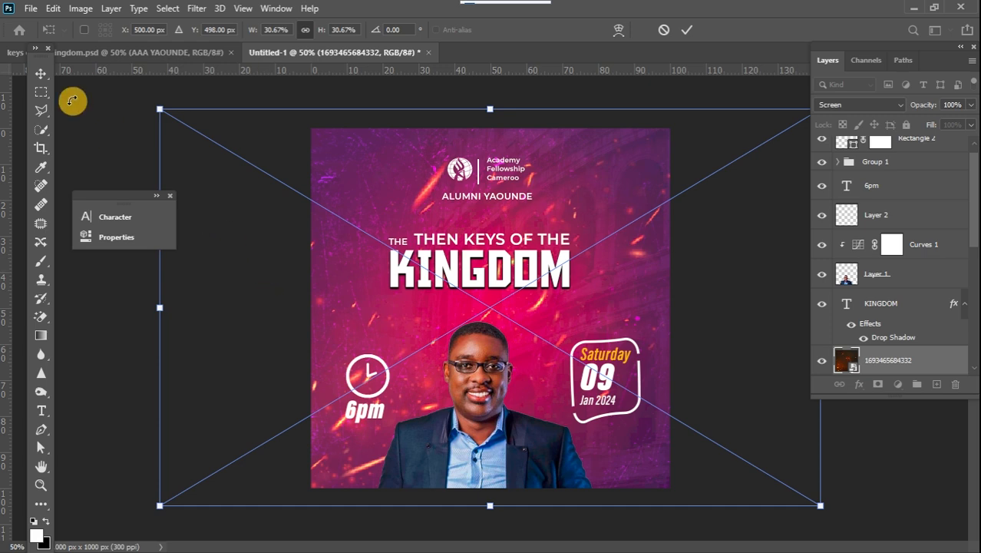
{"action": "key", "text": "Return"}
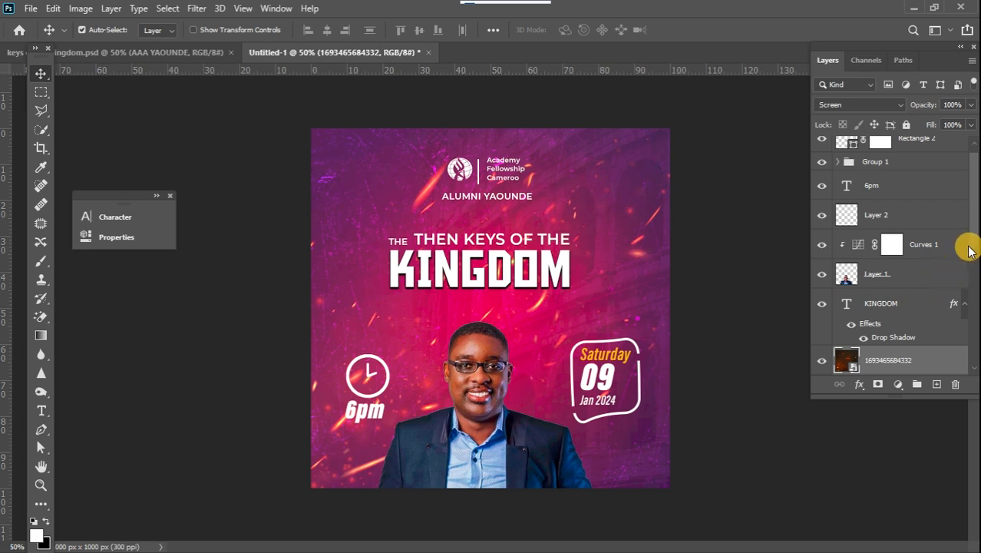
Add a Curves adjustment above the sparks layer and pull the curve's midpoint down to darken it.
{"action": "left_click_drag", "start_coordinate": [975, 237], "coordinate": [976, 253]}
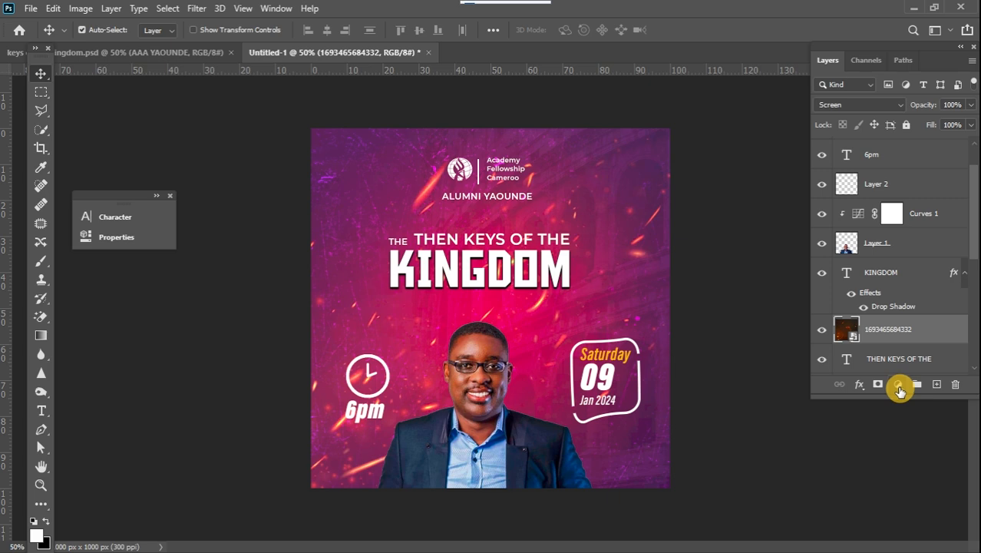
{"action": "left_click", "coordinate": [899, 386]}
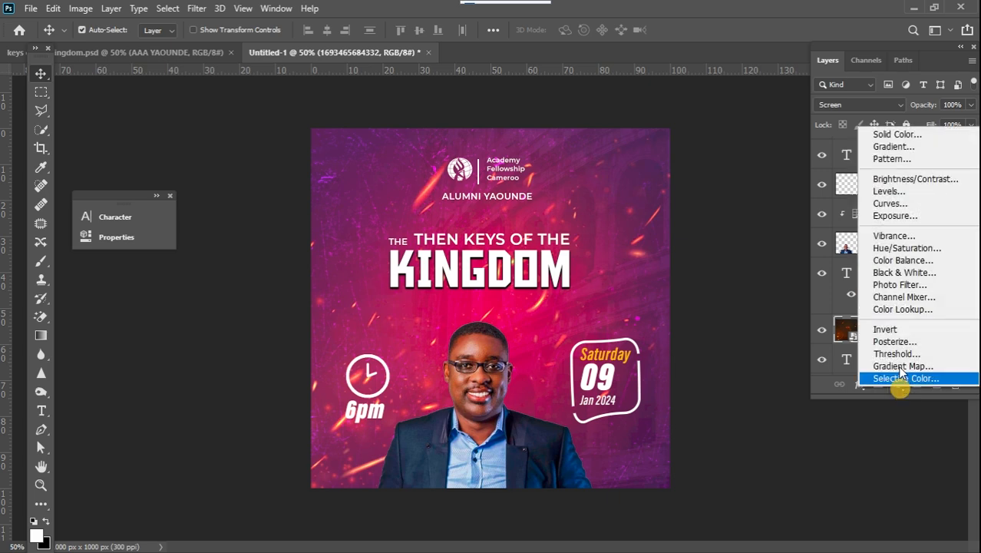
{"action": "left_click", "coordinate": [889, 203]}
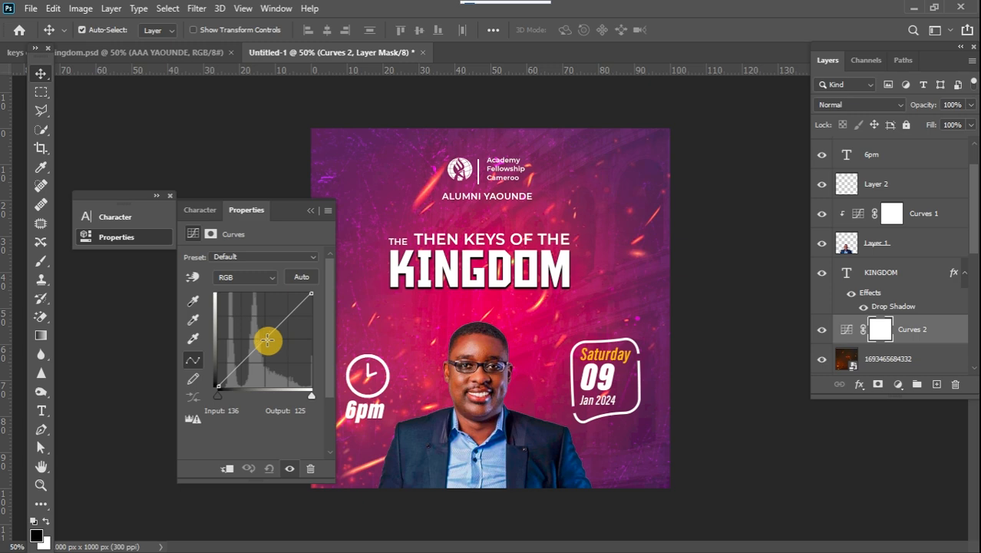
{"action": "left_click_drag", "start_coordinate": [266, 339], "coordinate": [268, 343]}
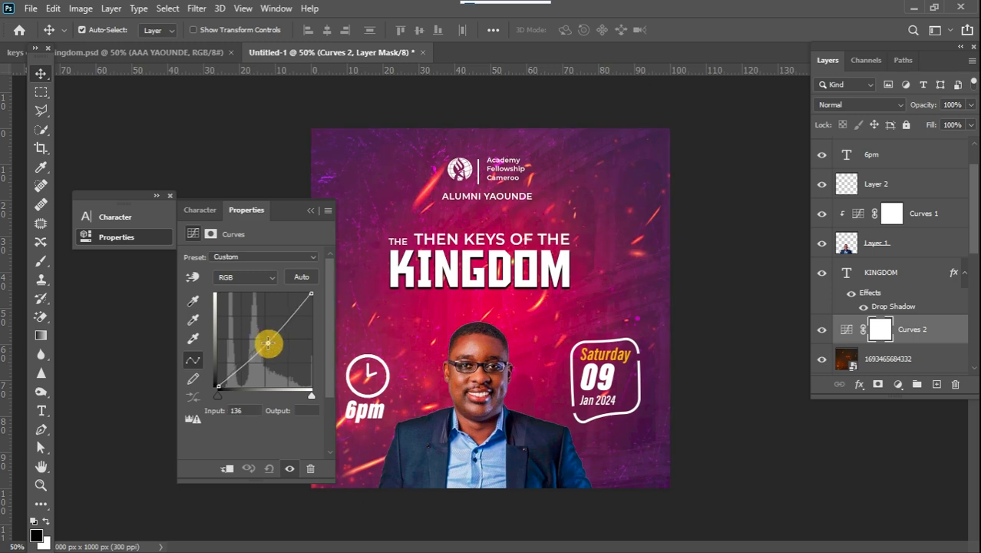
{"action": "left_click_drag", "start_coordinate": [270, 345], "coordinate": [270, 343]}
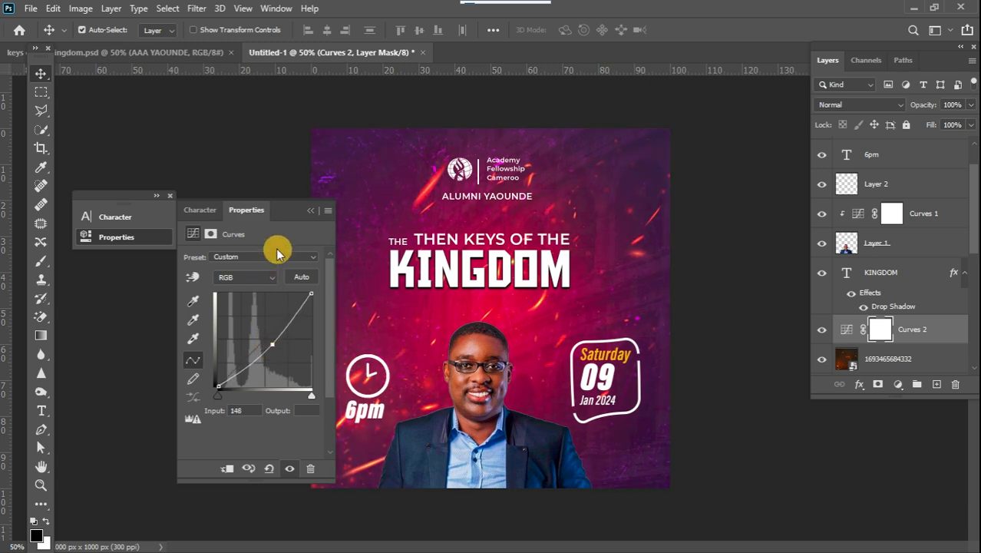
{"action": "left_click", "coordinate": [310, 210]}
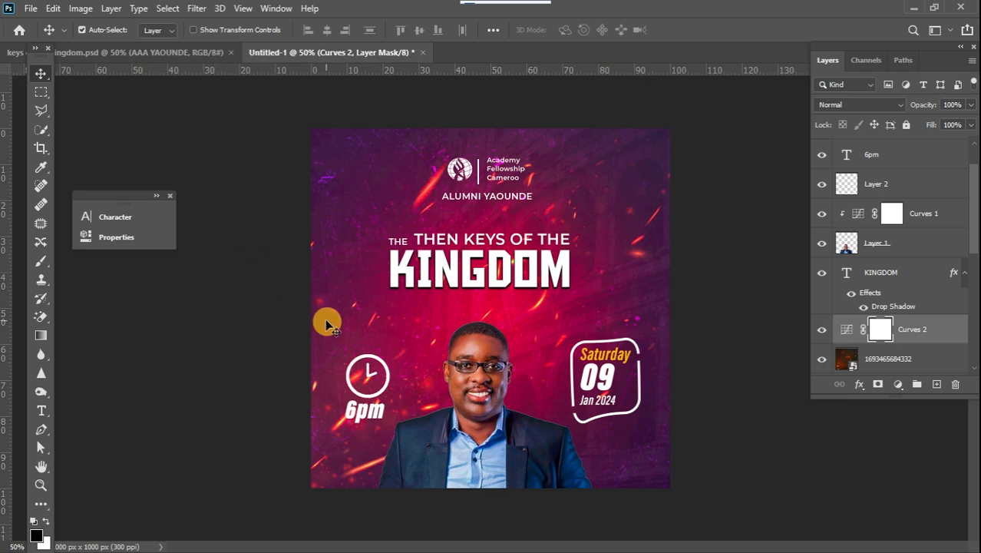
Select the 6pm text layer and apply a default Drop Shadow layer style to it.
{"action": "left_click_drag", "start_coordinate": [387, 366], "coordinate": [384, 363]}
{"action": "left_click", "coordinate": [377, 409]}
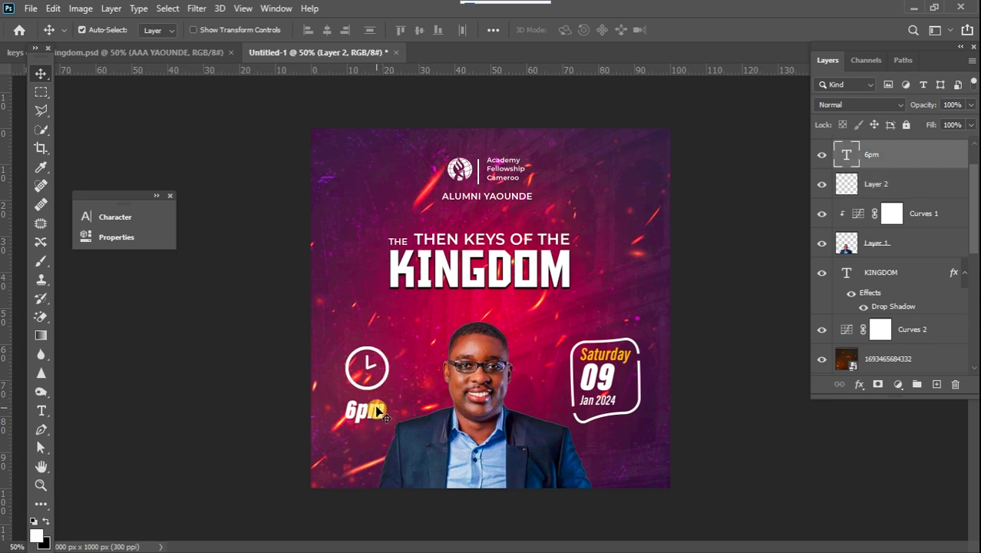
{"action": "left_click_drag", "start_coordinate": [377, 411], "coordinate": [377, 407]}
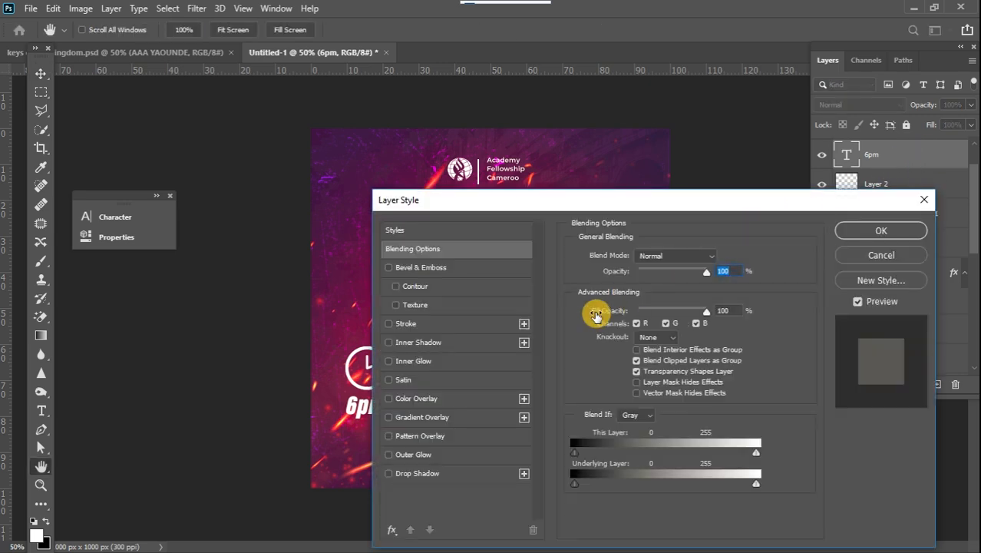
{"action": "left_click", "coordinate": [388, 473]}
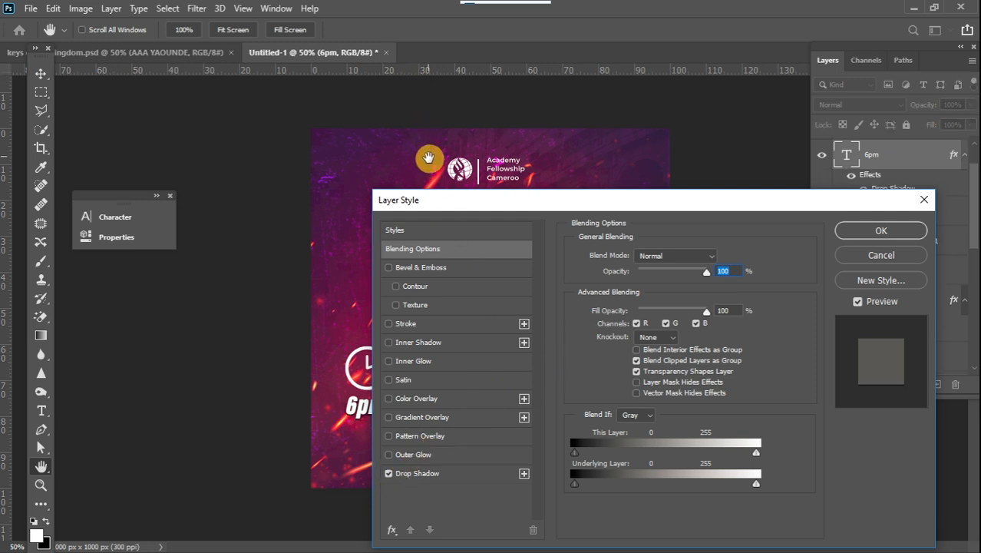
{"action": "left_click_drag", "start_coordinate": [443, 200], "coordinate": [528, 197]}
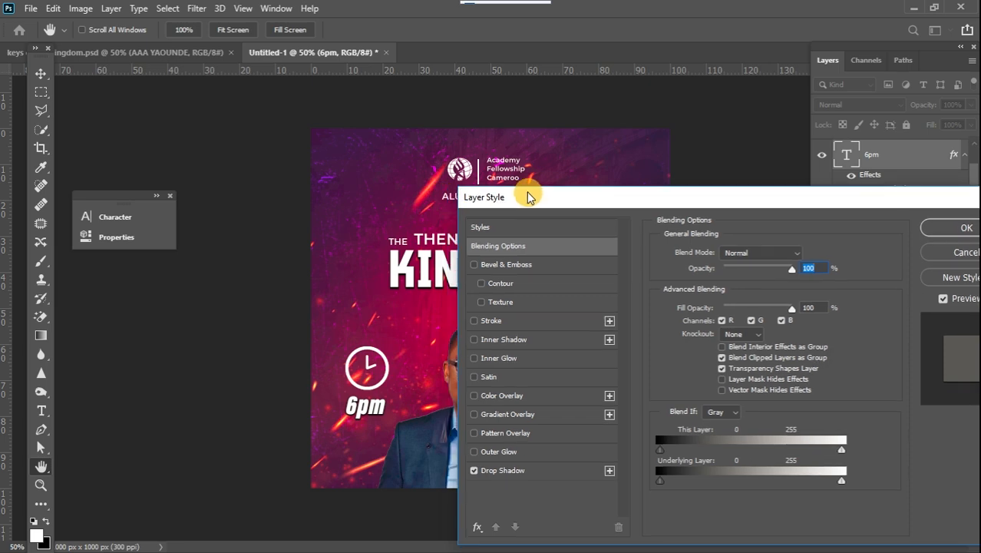
{"action": "left_click", "coordinate": [950, 227]}
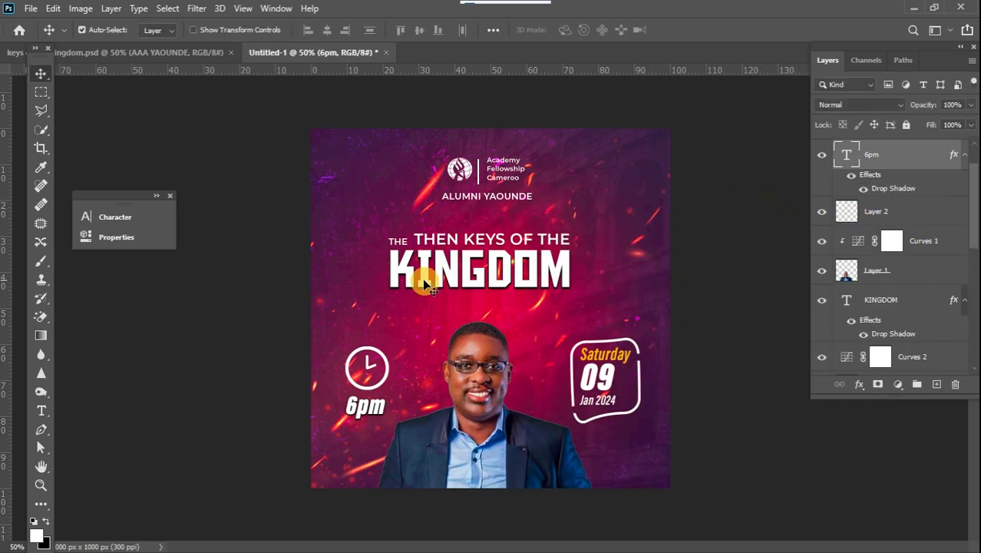
Choose the Brush tool with the 250 px textured brush preset, and undo the rasterizing of the 6pm text layer.
{"action": "left_click", "coordinate": [41, 265]}
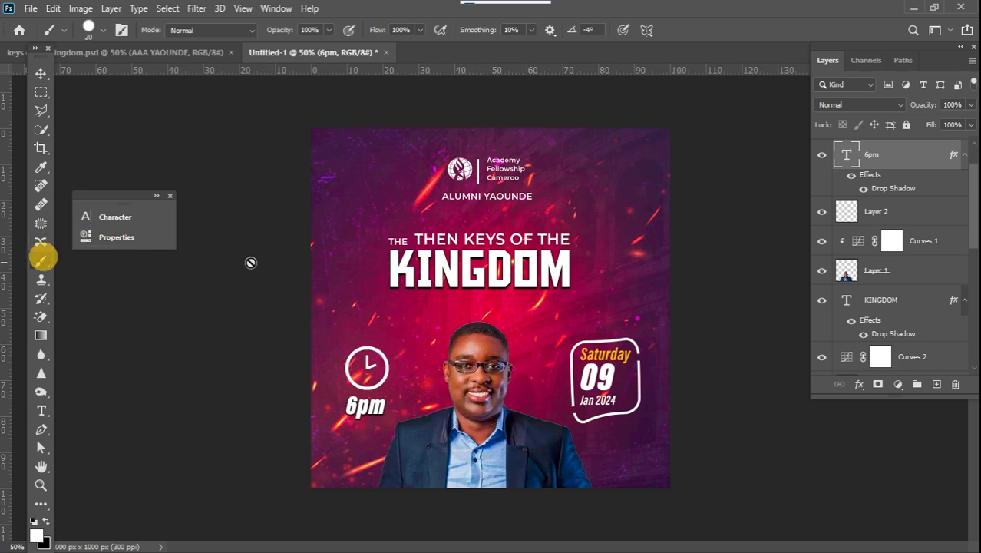
{"action": "right_click", "coordinate": [404, 277]}
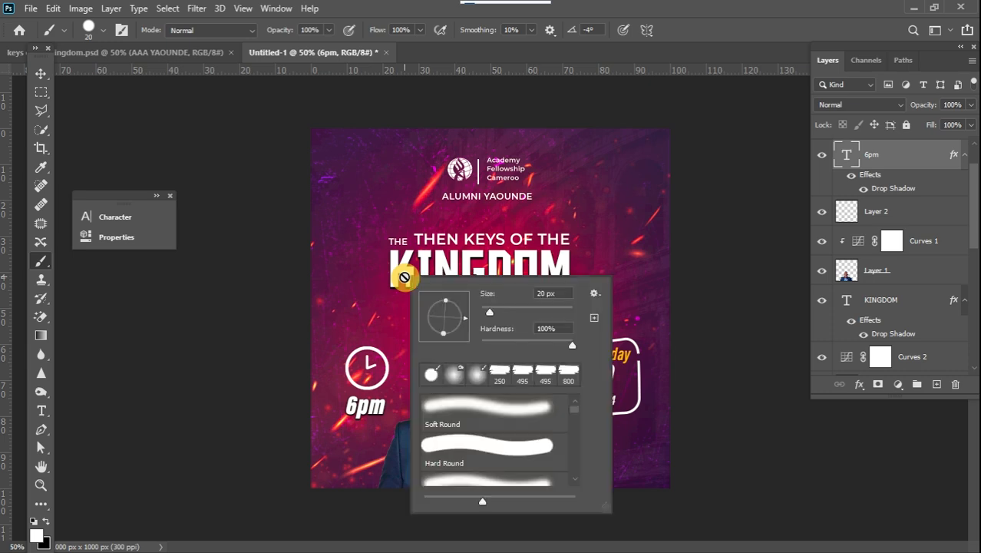
{"action": "left_click", "coordinate": [507, 375]}
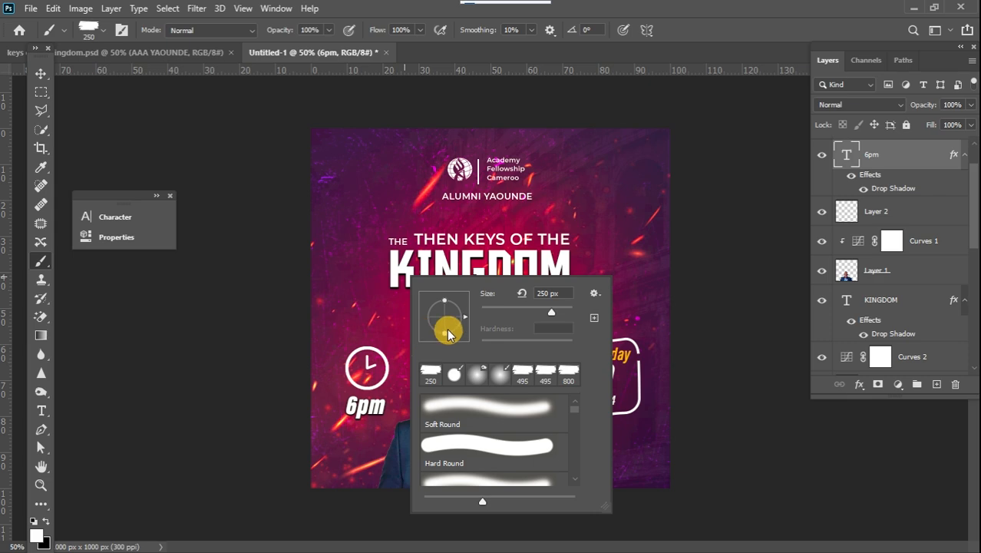
{"action": "left_click", "coordinate": [148, 430]}
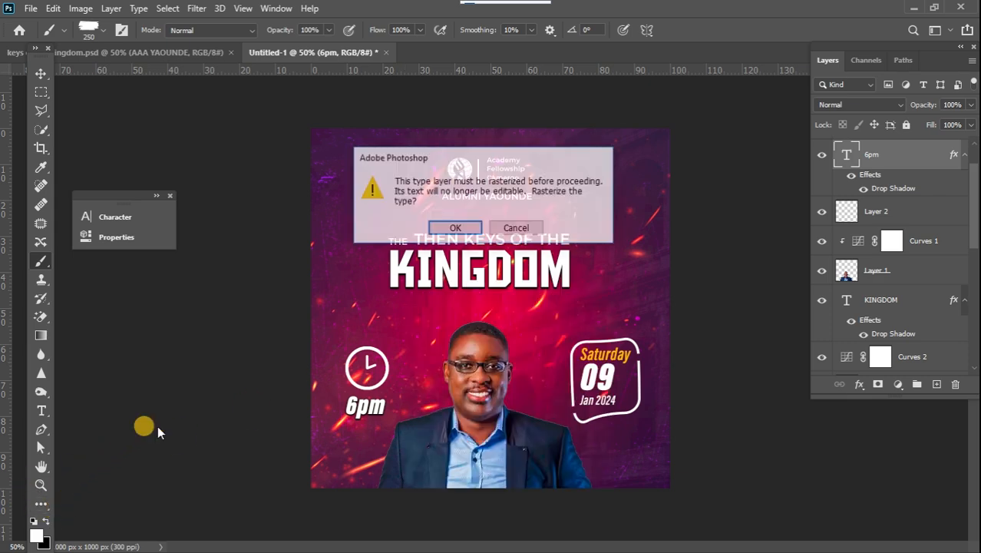
{"action": "left_click", "coordinate": [473, 225]}
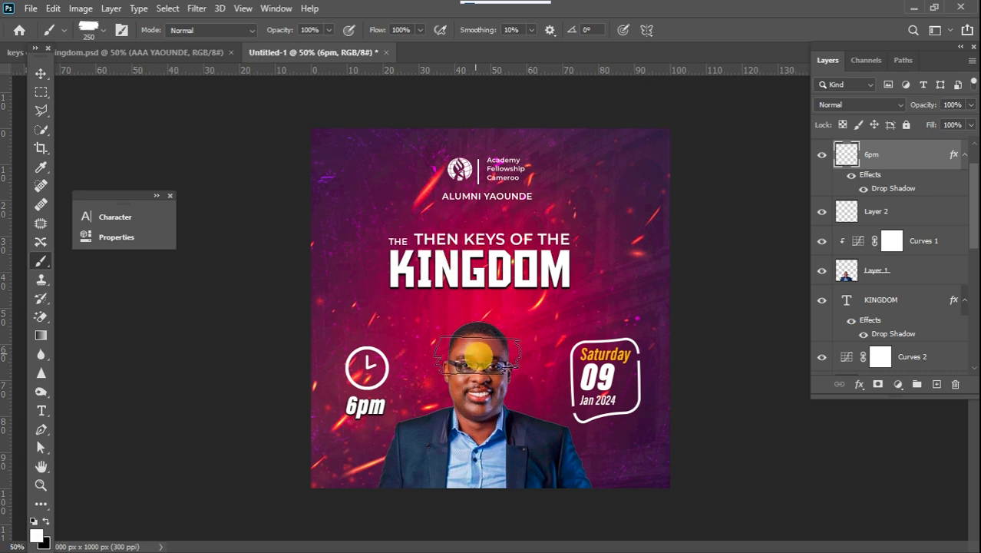
{"action": "key", "text": "ctrl+z"}
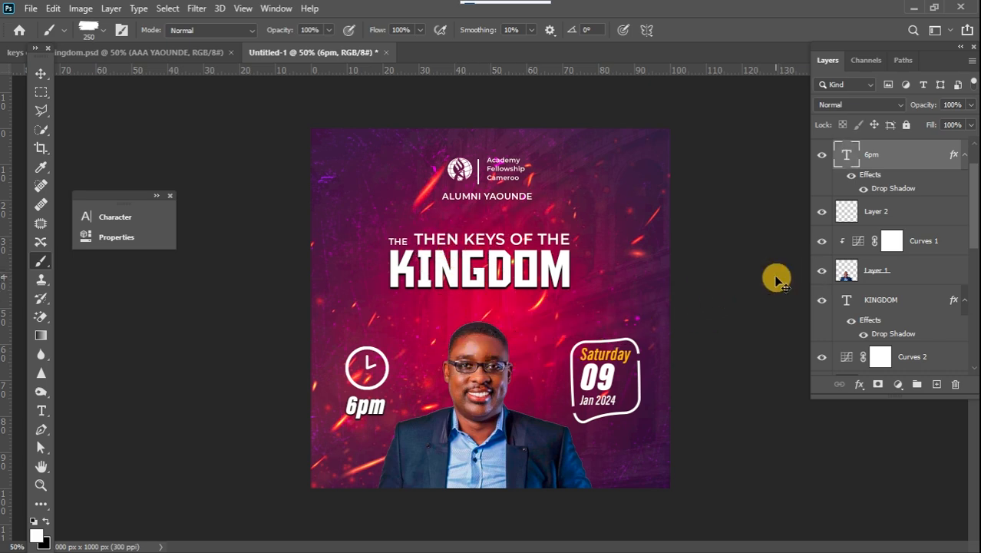
Create a new empty layer, enlarge the brush to 600 px and flatten its tip's roundness.
{"action": "left_click", "coordinate": [933, 389]}
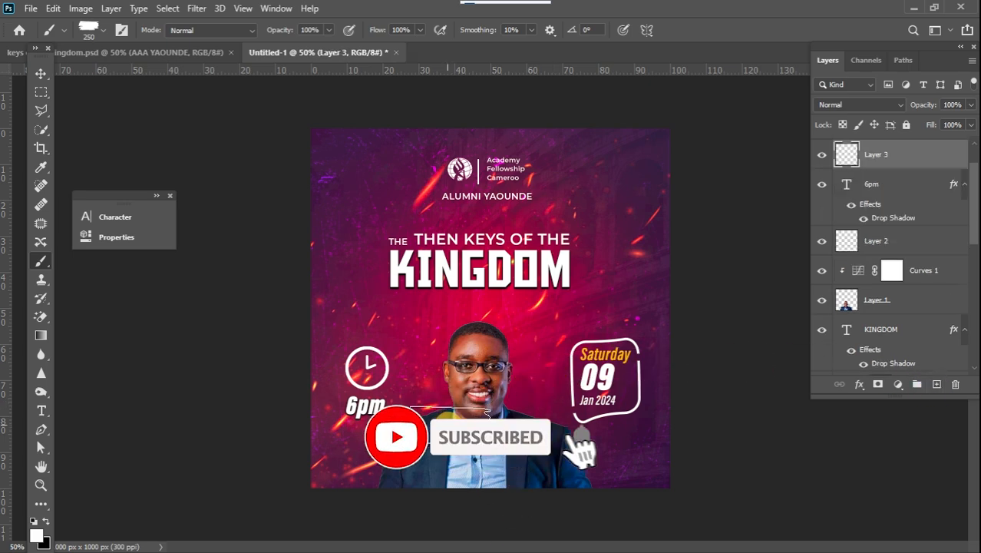
{"action": "key", "text": "]"}
{"action": "key", "text": "bracketright"}
{"action": "key", "text": "bracketright"}
{"action": "key", "text": "bracketright"}
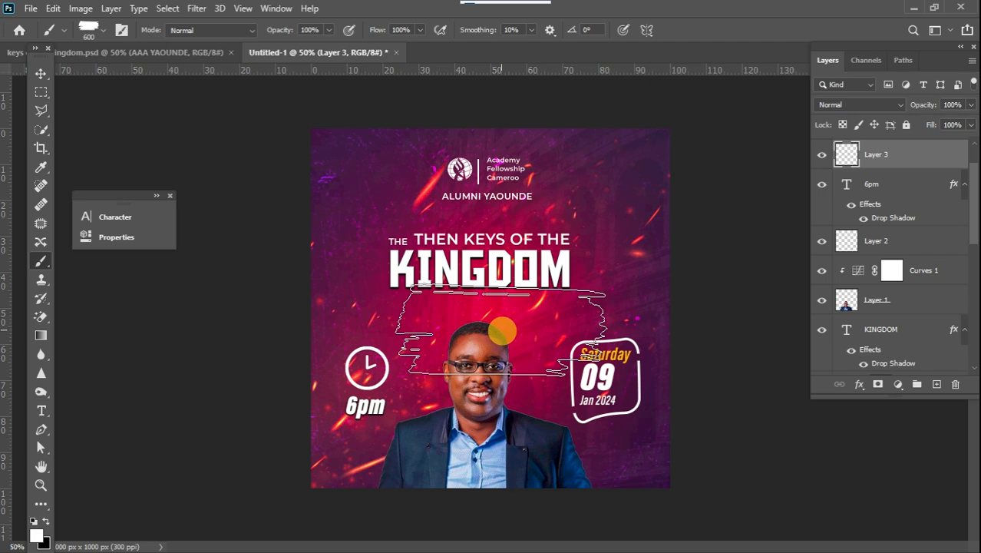
{"action": "right_click", "coordinate": [502, 331]}
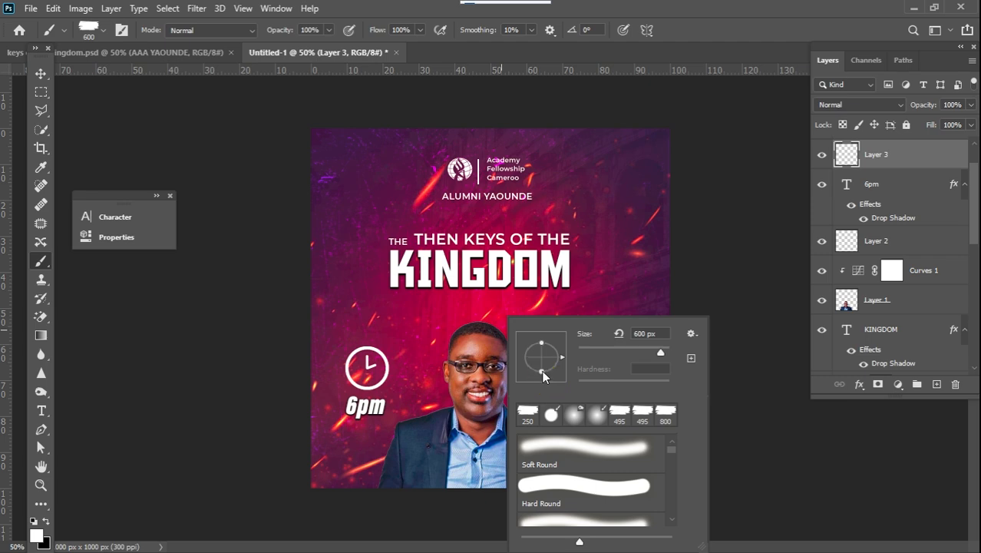
{"action": "mouse_move", "coordinate": [542, 370]}
{"action": "left_mouse_down"}
{"action": "mouse_move", "coordinate": [476, 330]}
{"action": "mouse_move", "coordinate": [122, 283]}
{"action": "left_mouse_up"}
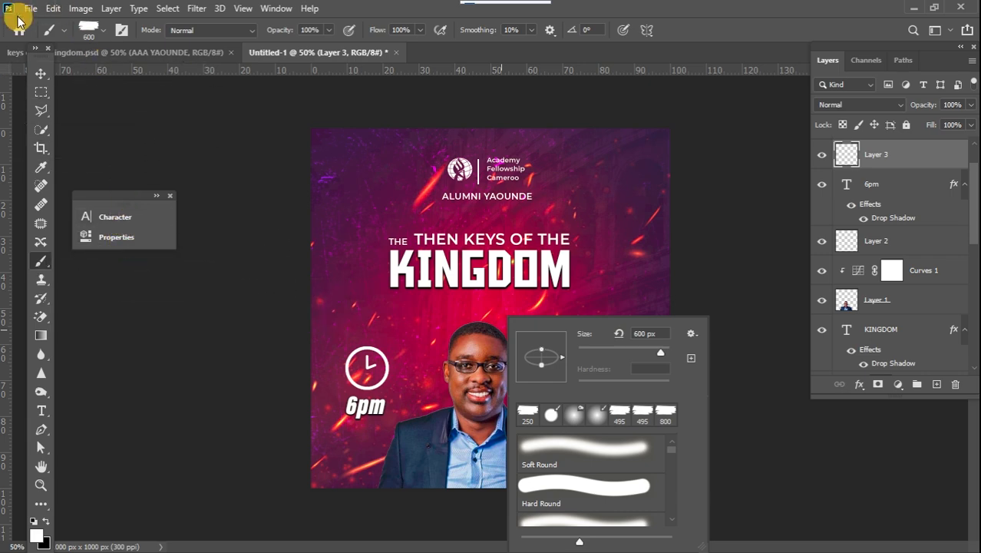
{"action": "left_click", "coordinate": [41, 73]}
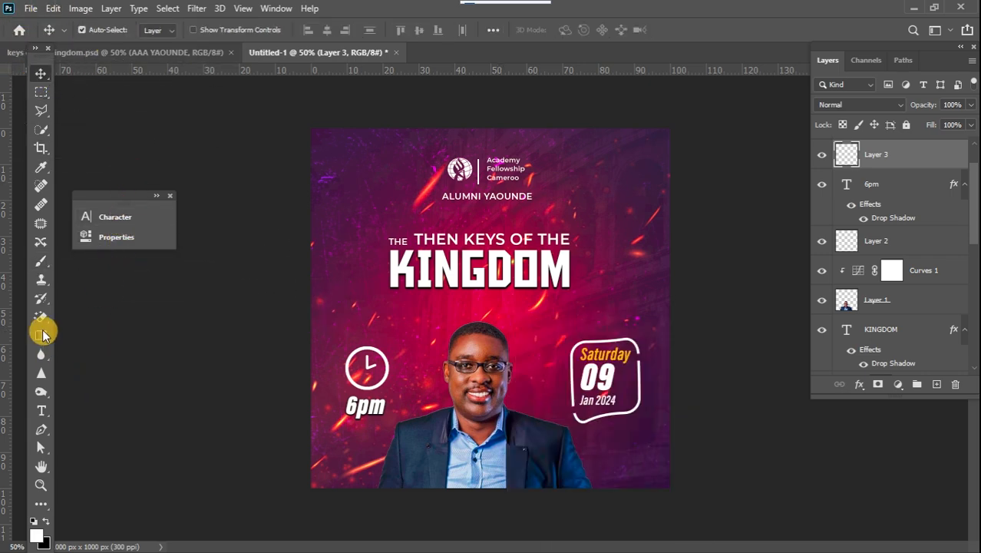
{"action": "left_click", "coordinate": [42, 262]}
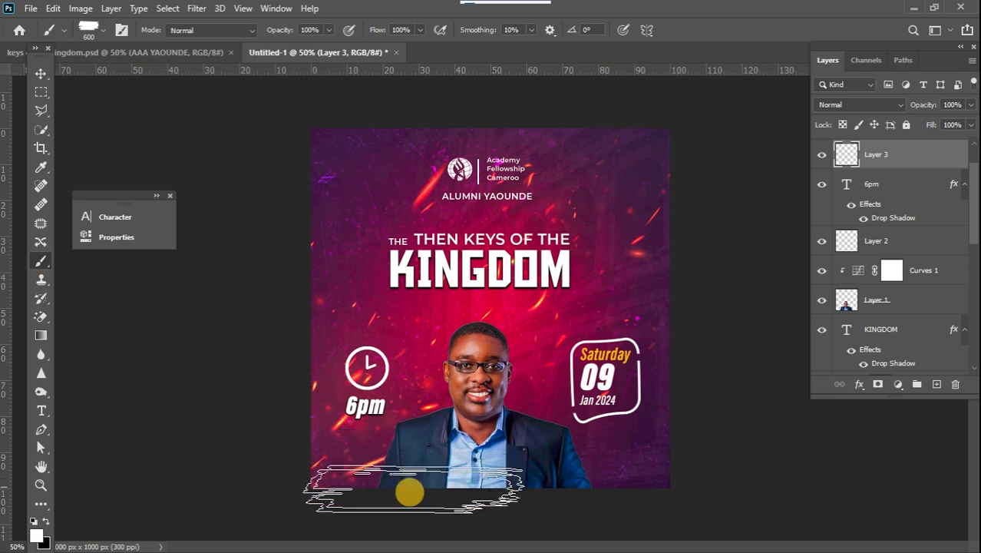
Sample the orange of the Saturday text as the foreground colour and paint a broad brush stroke across the flyer's bottom.
{"action": "left_click", "coordinate": [36, 539]}
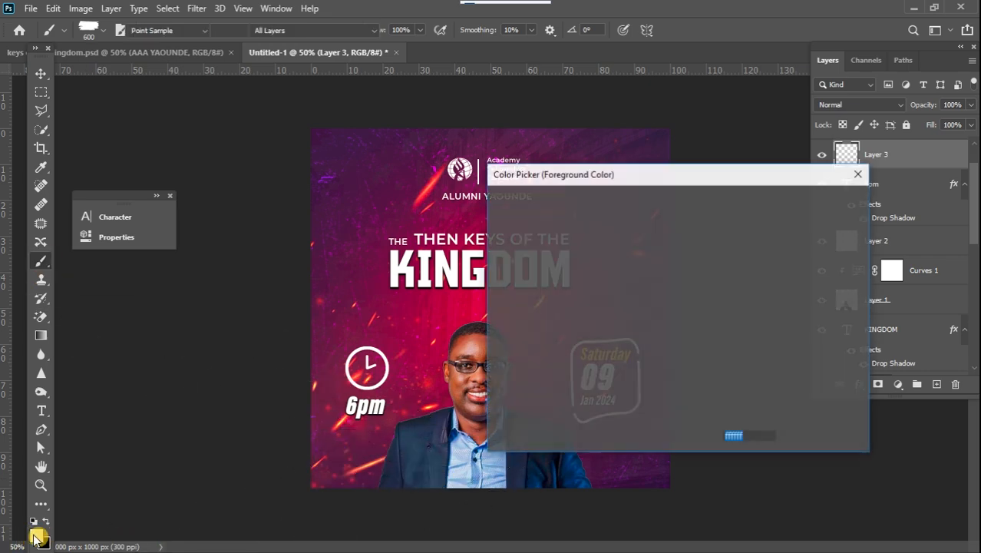
{"action": "left_click_drag", "start_coordinate": [649, 168], "coordinate": [868, 168]}
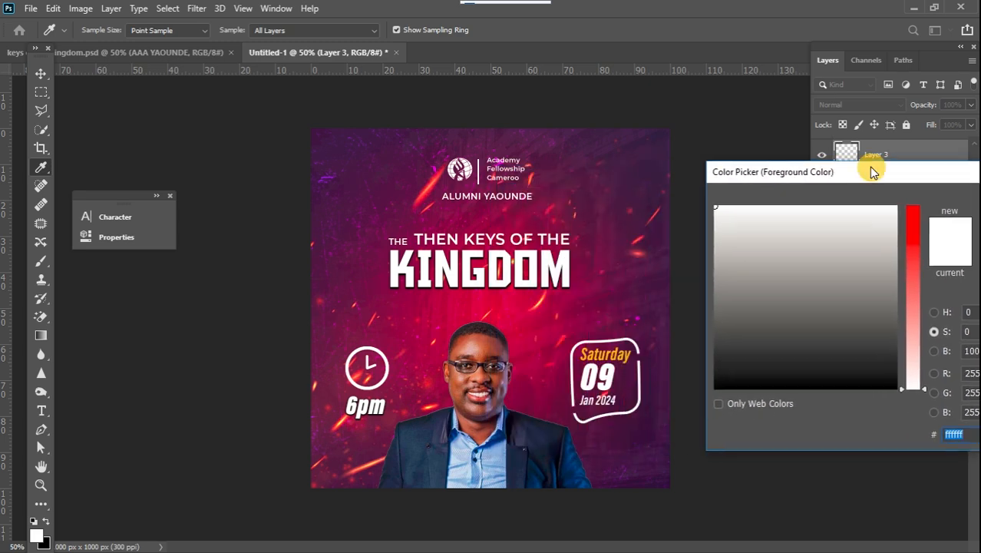
{"action": "left_click", "coordinate": [627, 356]}
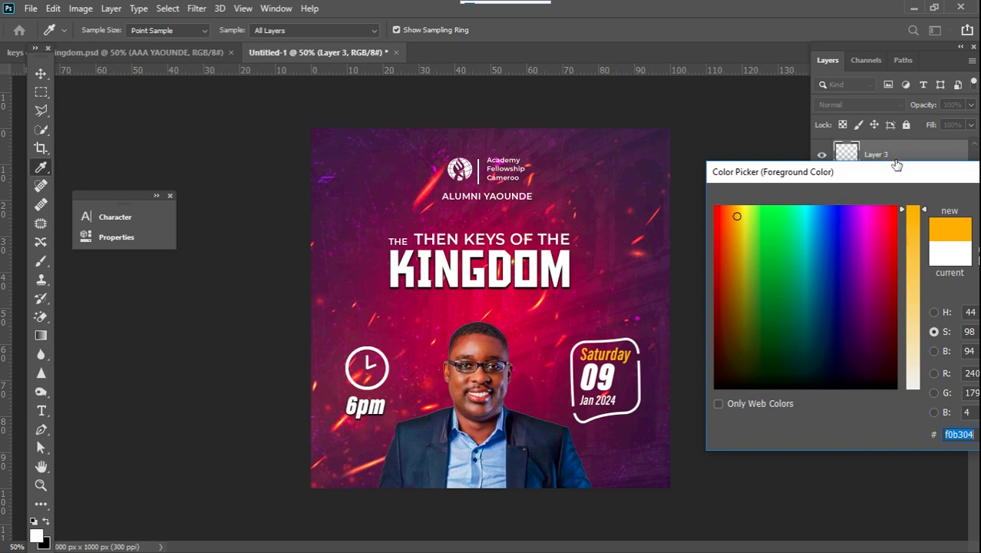
{"action": "left_click_drag", "start_coordinate": [898, 166], "coordinate": [670, 175]}
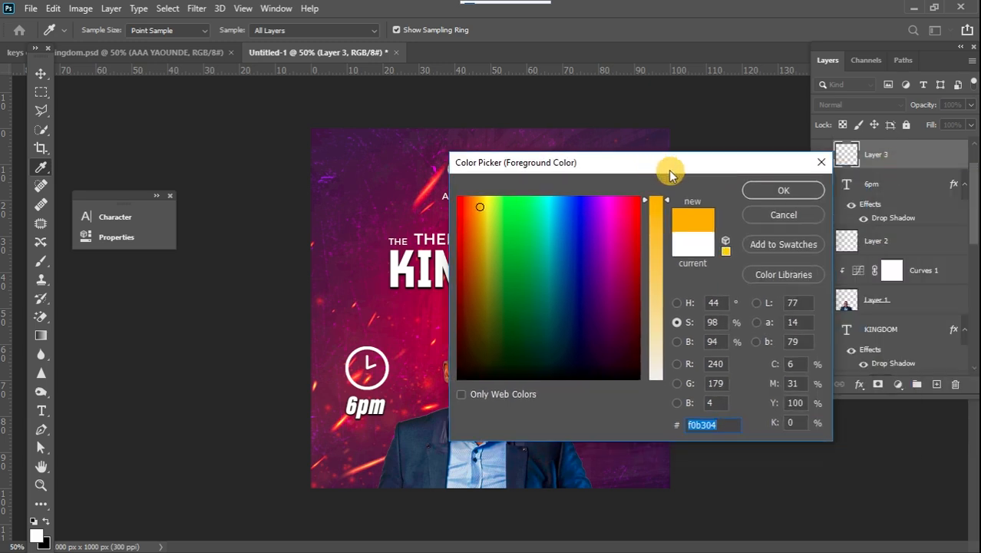
{"action": "left_click", "coordinate": [759, 191]}
{"action": "key", "text": "b"}
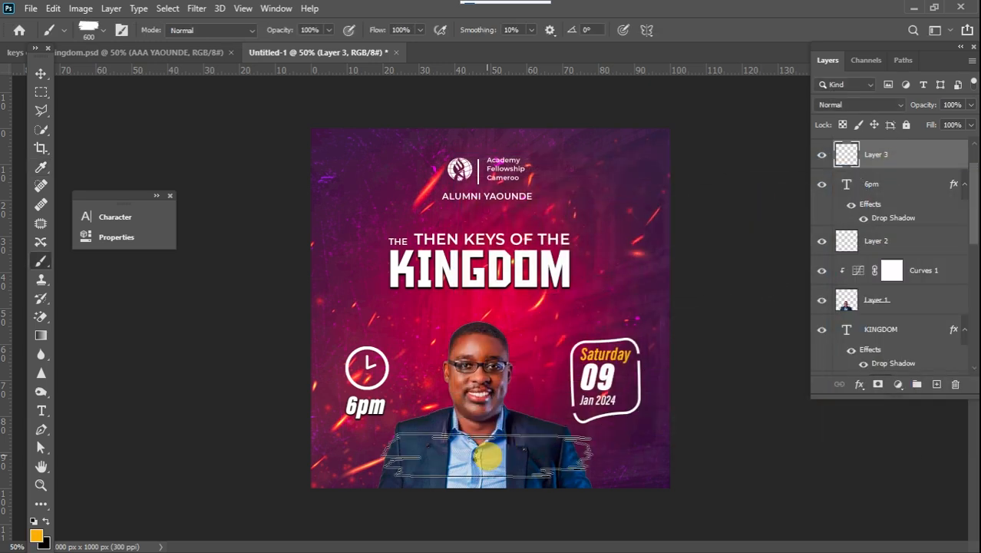
{"action": "left_click", "coordinate": [472, 459]}
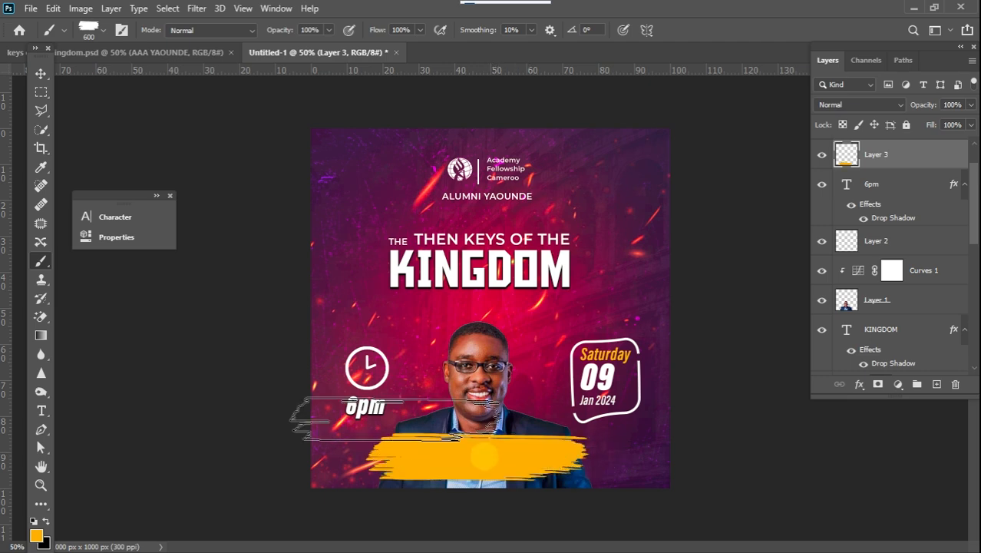
Apply a Drop Shadow layer style with 9% spread to the orange brush-stroke layer.
{"action": "double_click", "coordinate": [931, 164]}
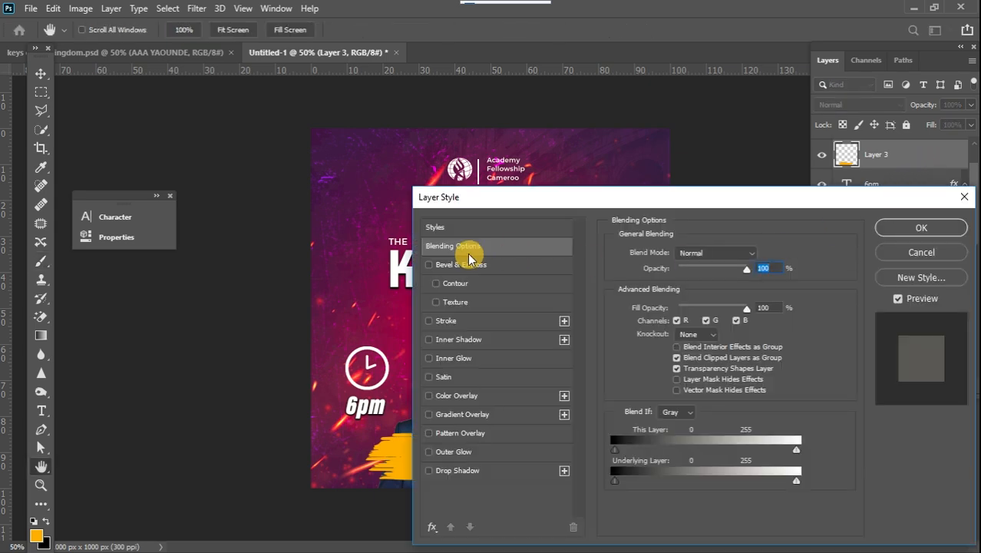
{"action": "left_click_drag", "start_coordinate": [522, 207], "coordinate": [748, 171]}
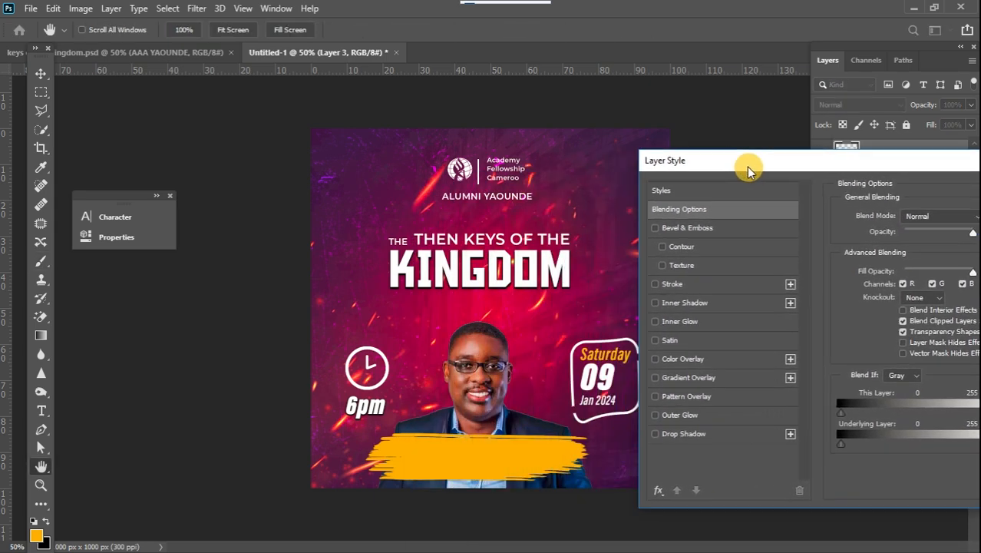
{"action": "left_click", "coordinate": [655, 435]}
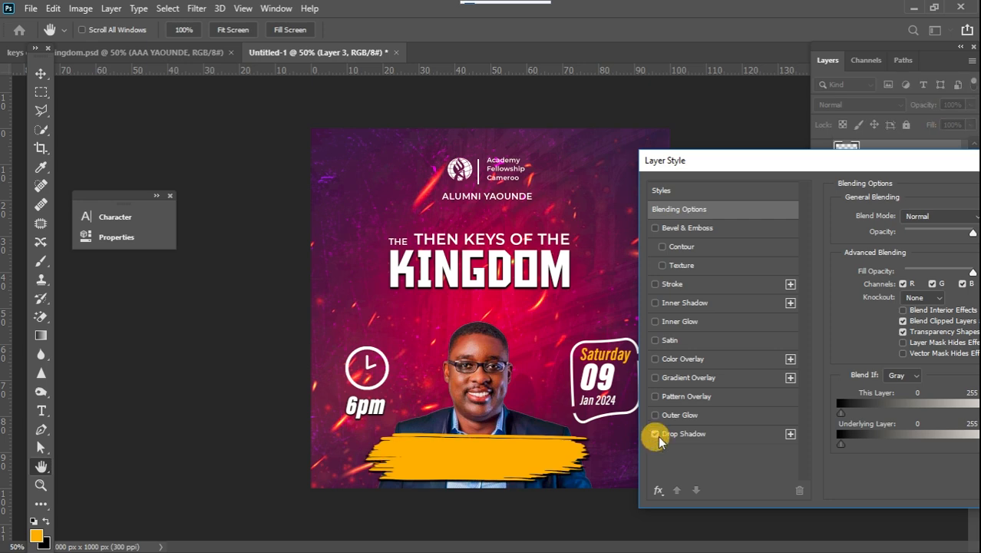
{"action": "left_click", "coordinate": [761, 433]}
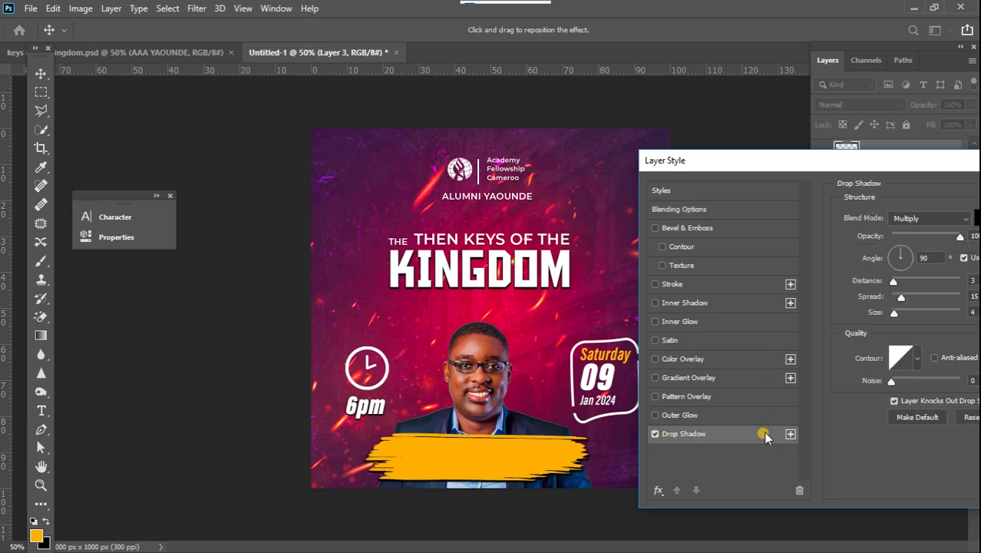
{"action": "left_click_drag", "start_coordinate": [903, 298], "coordinate": [897, 297]}
{"action": "left_click_drag", "start_coordinate": [890, 158], "coordinate": [583, 153]}
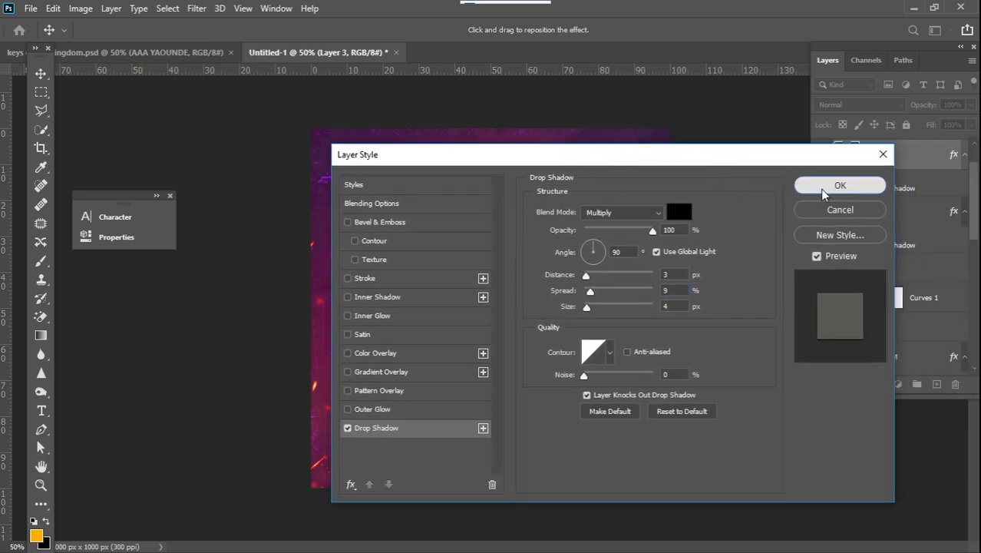
{"action": "left_click", "coordinate": [840, 185]}
{"action": "key", "text": "b"}
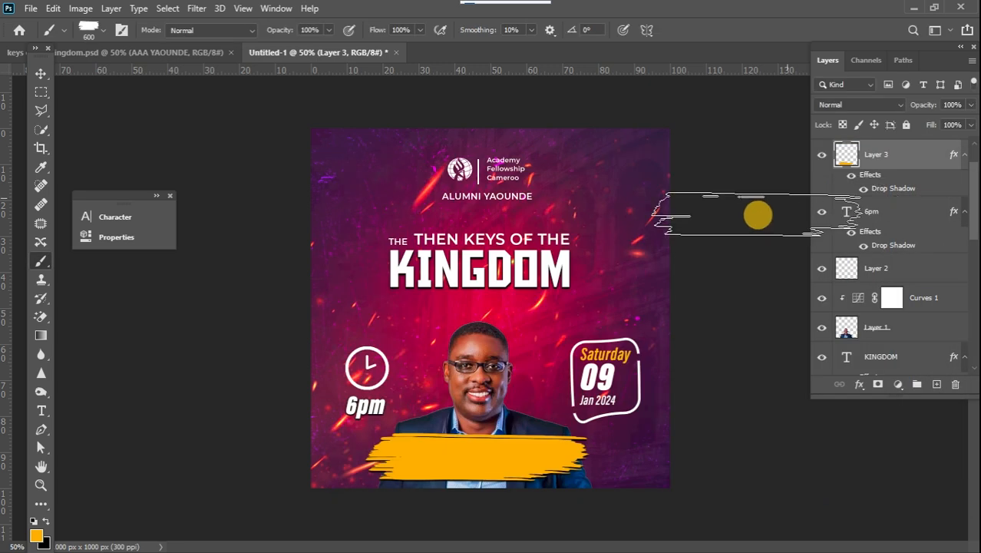
Reset to black and add a text layer reading Speaker on the orange stroke.
{"action": "left_click", "coordinate": [40, 410]}
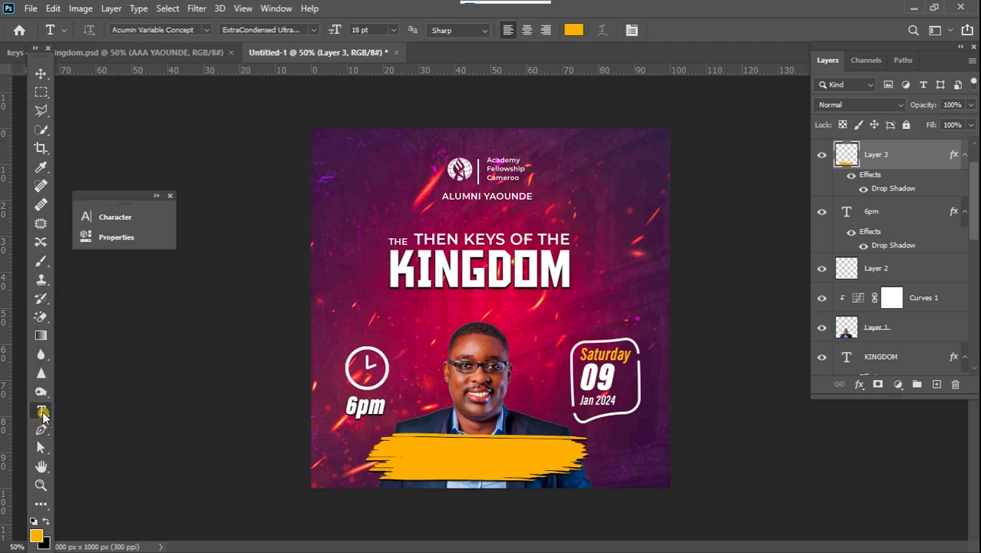
{"action": "left_click", "coordinate": [48, 522]}
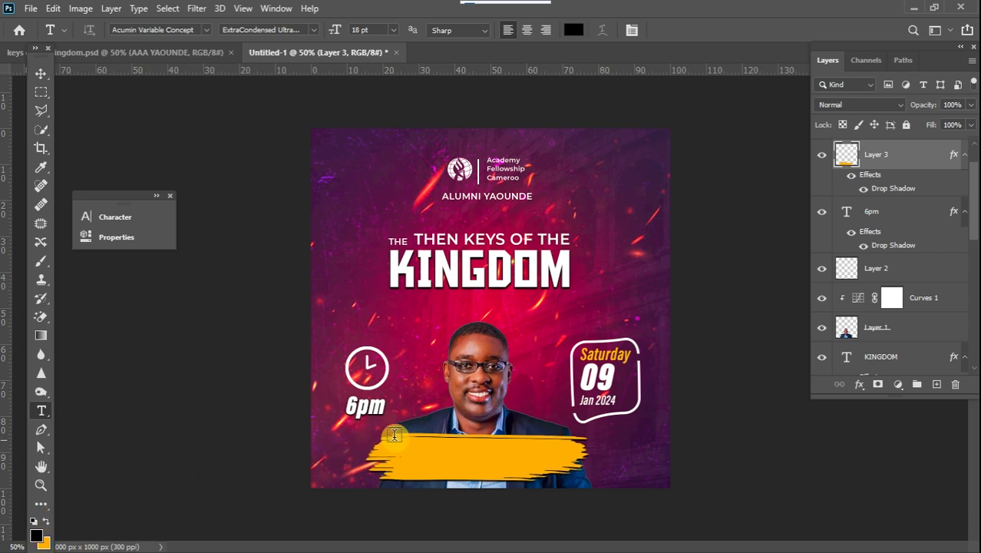
{"action": "left_click", "coordinate": [426, 450]}
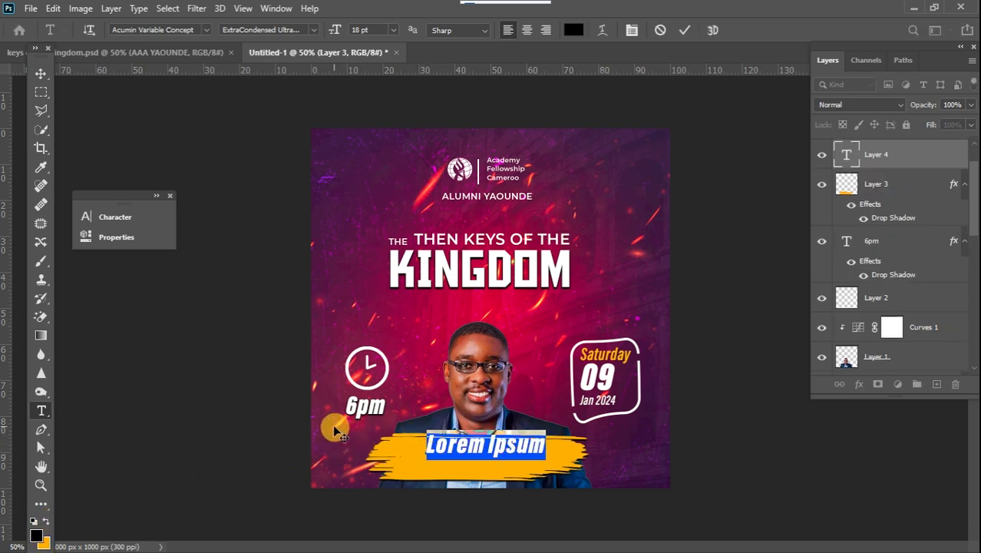
{"action": "type", "text": "Sp"}
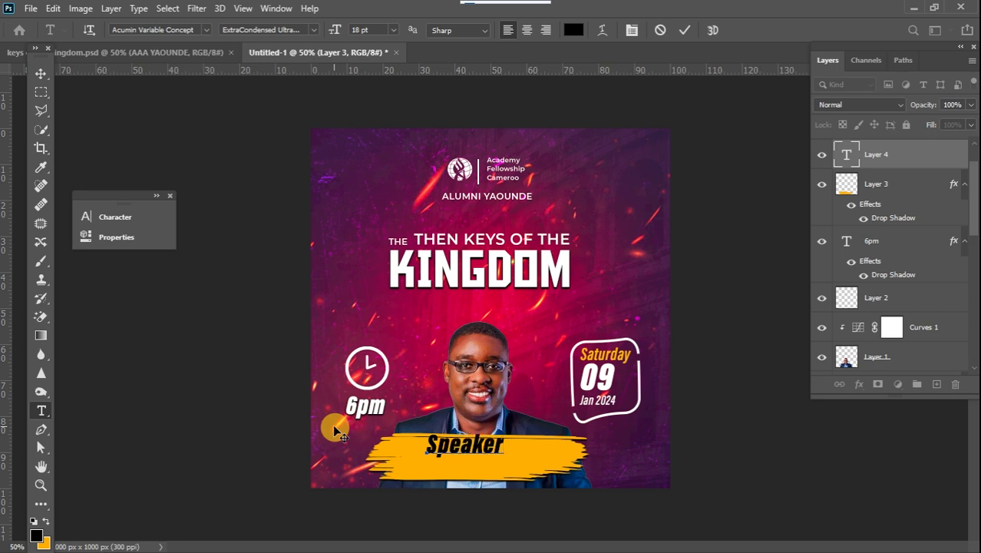
{"action": "type", "text": "eaker"}
Change the Speaker text's font to Salvations Demo and nudge it slightly left.
{"action": "key", "text": "ctrl+a"}
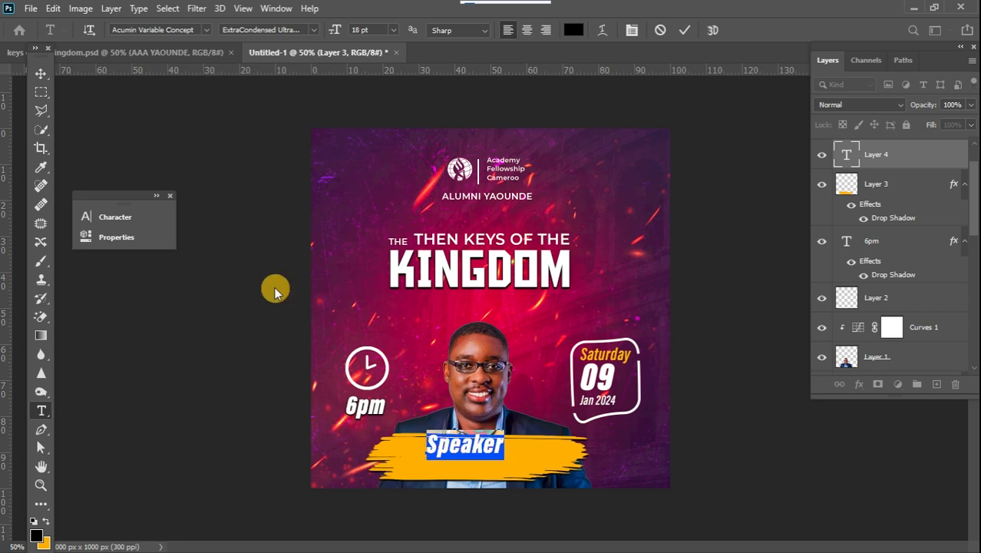
{"action": "left_click", "coordinate": [208, 30]}
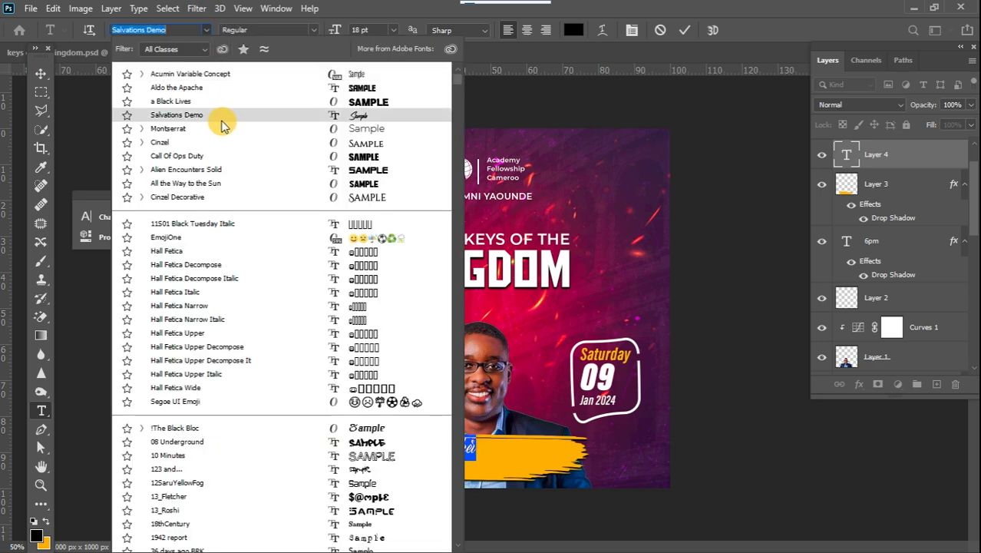
{"action": "left_click", "coordinate": [221, 123]}
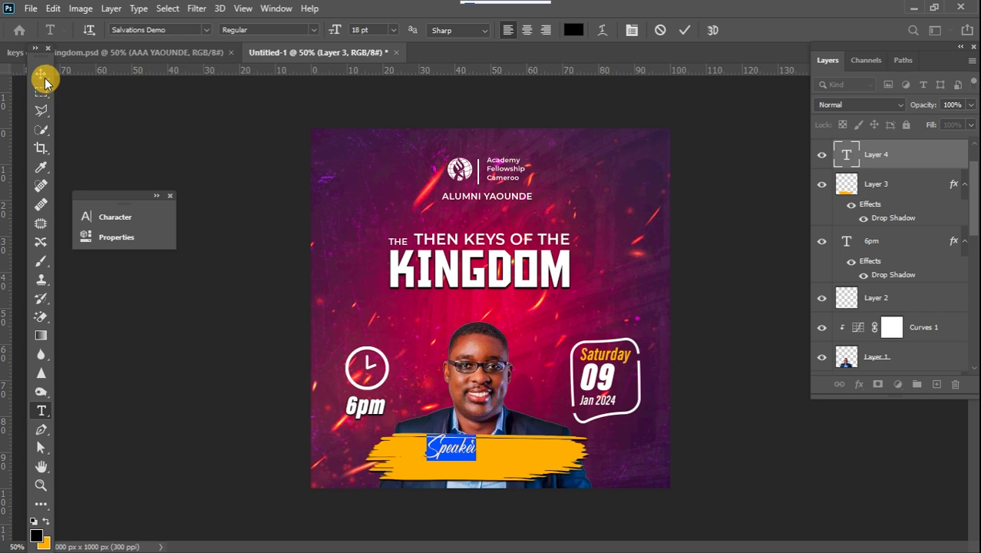
{"action": "left_click", "coordinate": [41, 73]}
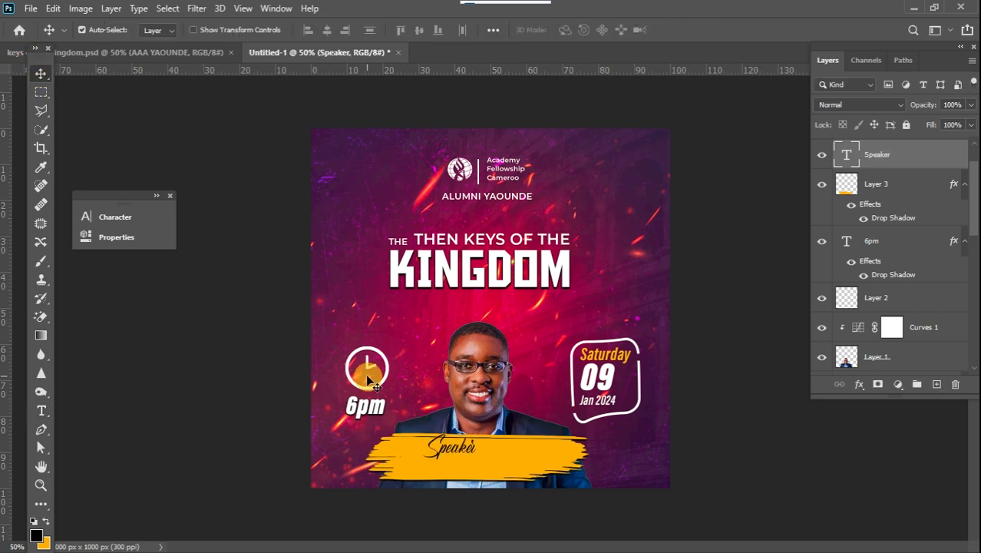
{"action": "left_click_drag", "start_coordinate": [447, 449], "coordinate": [423, 451]}
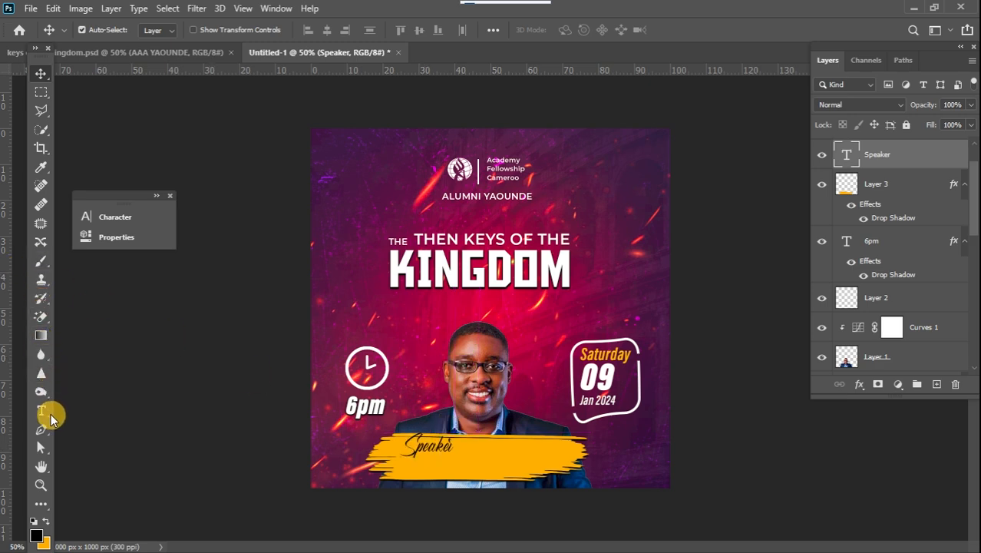
Add a second text line below Speaker, set in Montserrat Medium at 10 pt.
{"action": "left_click", "coordinate": [48, 415]}
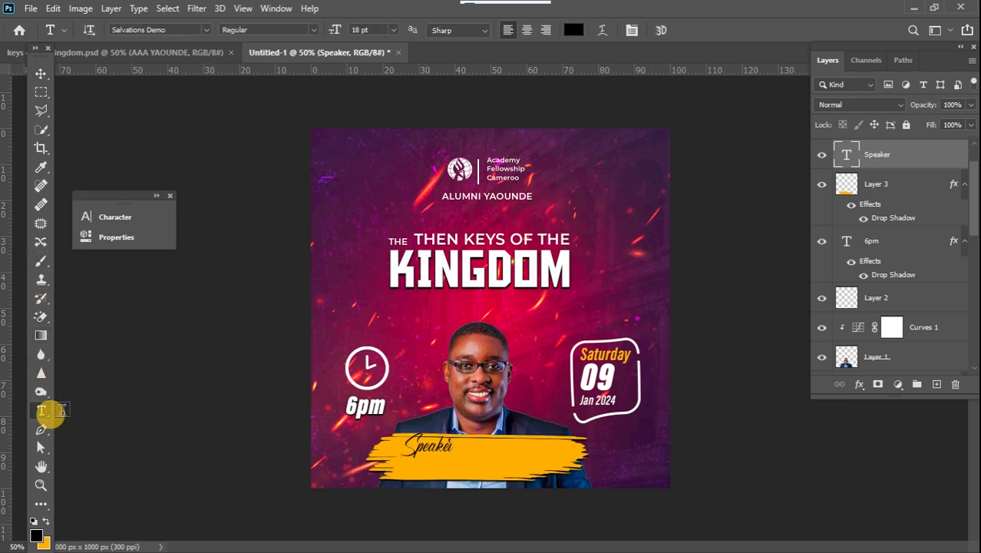
{"action": "left_click", "coordinate": [428, 468]}
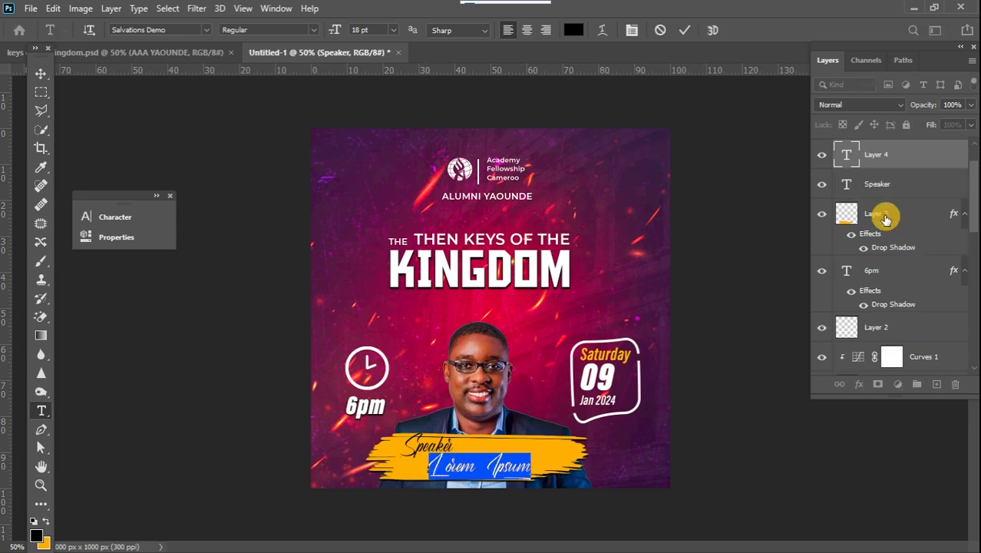
{"action": "left_click", "coordinate": [844, 157]}
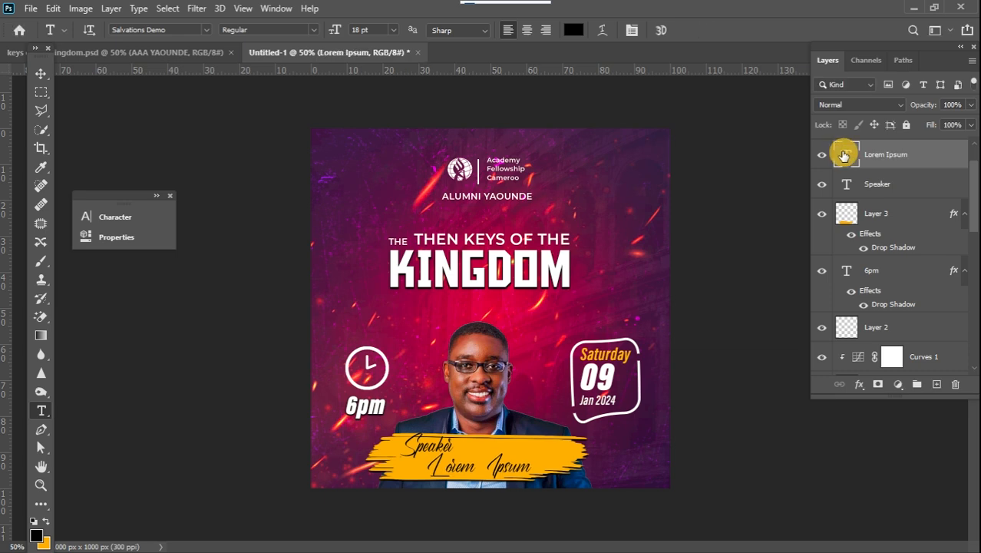
{"action": "double_click", "coordinate": [844, 154]}
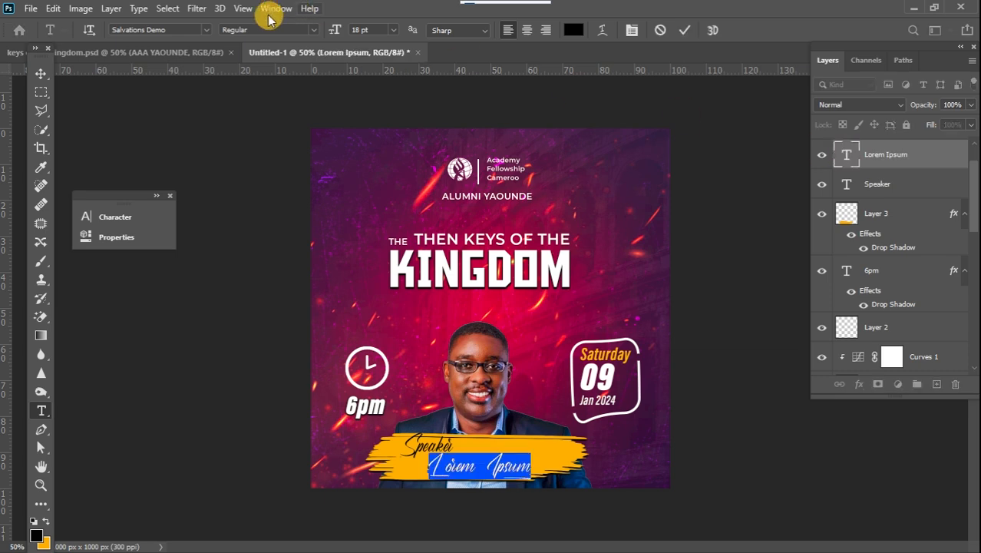
{"action": "left_click", "coordinate": [166, 29]}
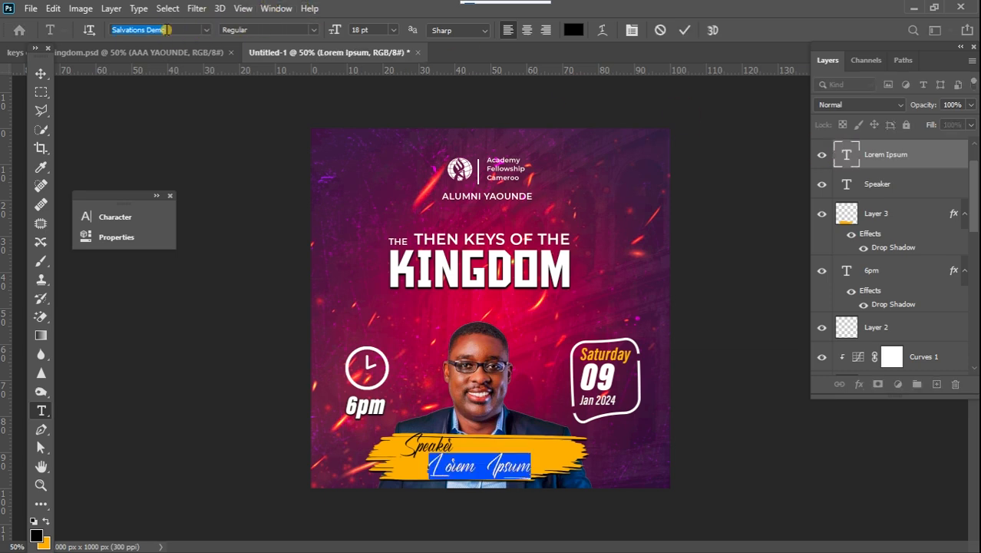
{"action": "type", "text": "mont"}
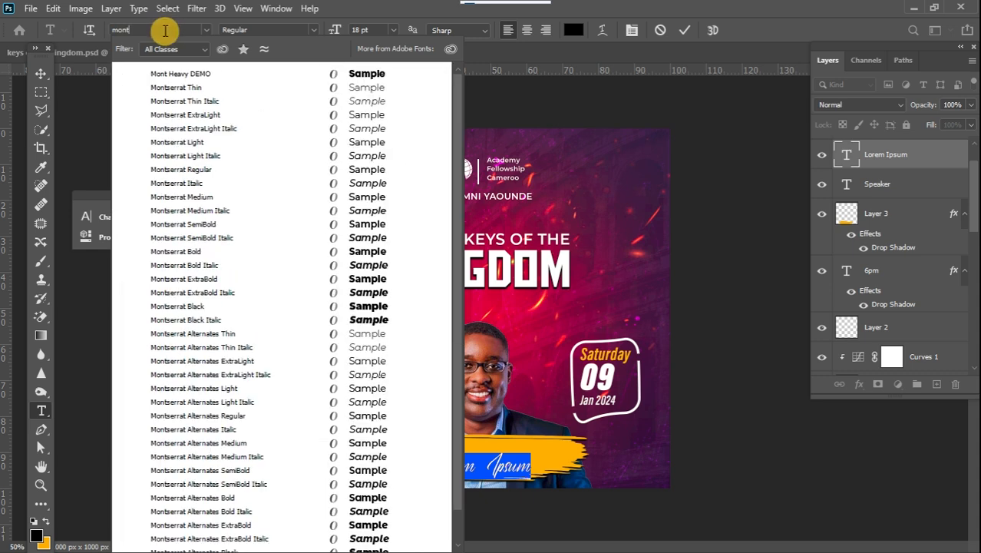
{"action": "left_click", "coordinate": [358, 201]}
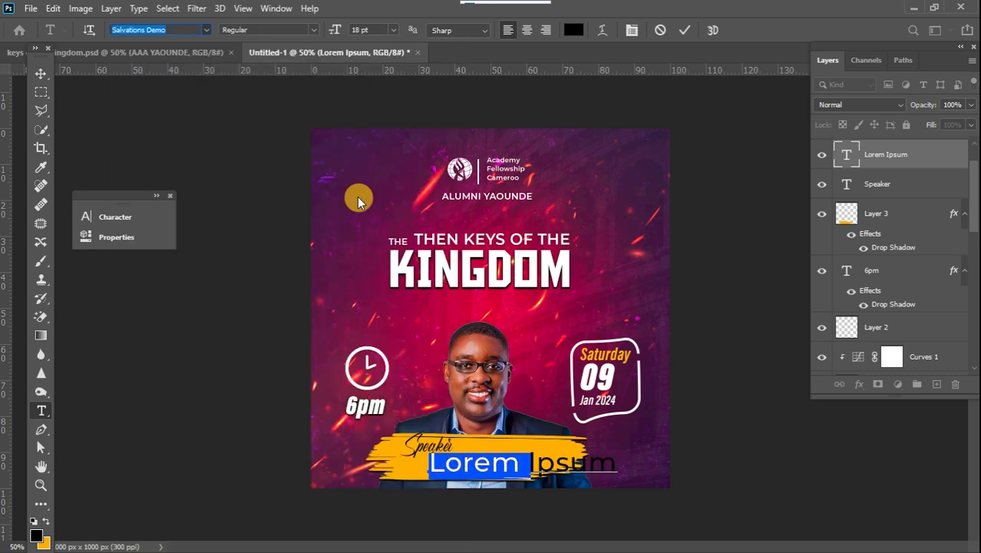
{"action": "left_click", "coordinate": [392, 30]}
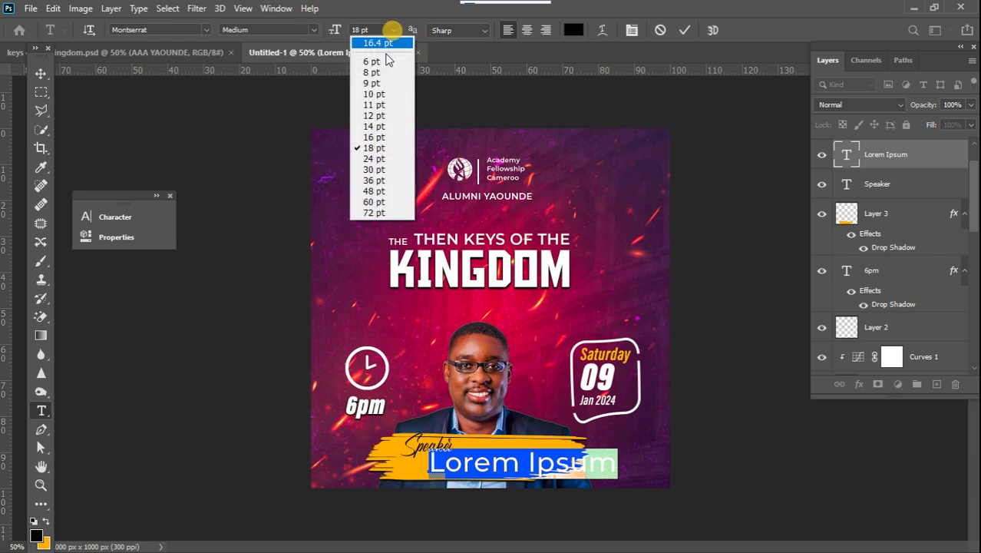
{"action": "left_click", "coordinate": [374, 126]}
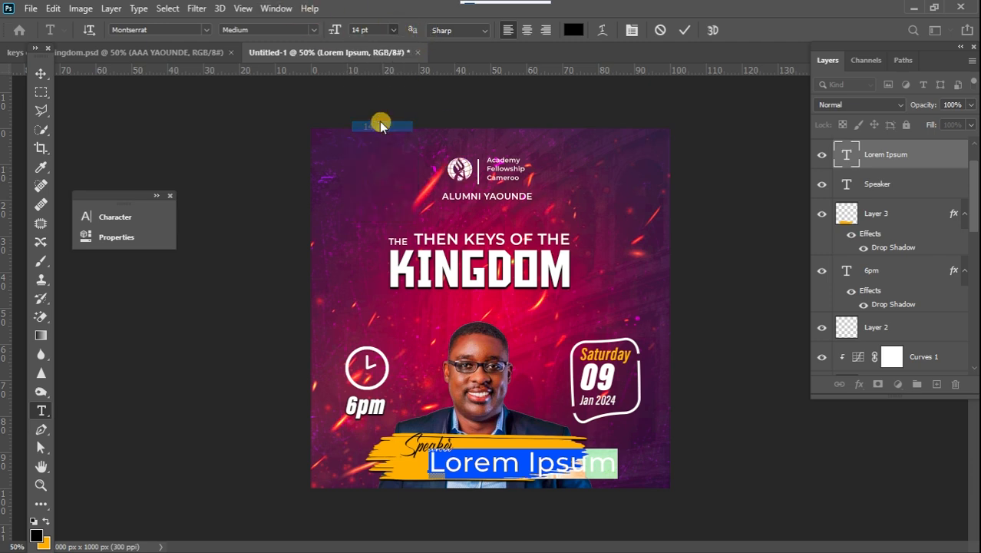
{"action": "left_click", "coordinate": [395, 29]}
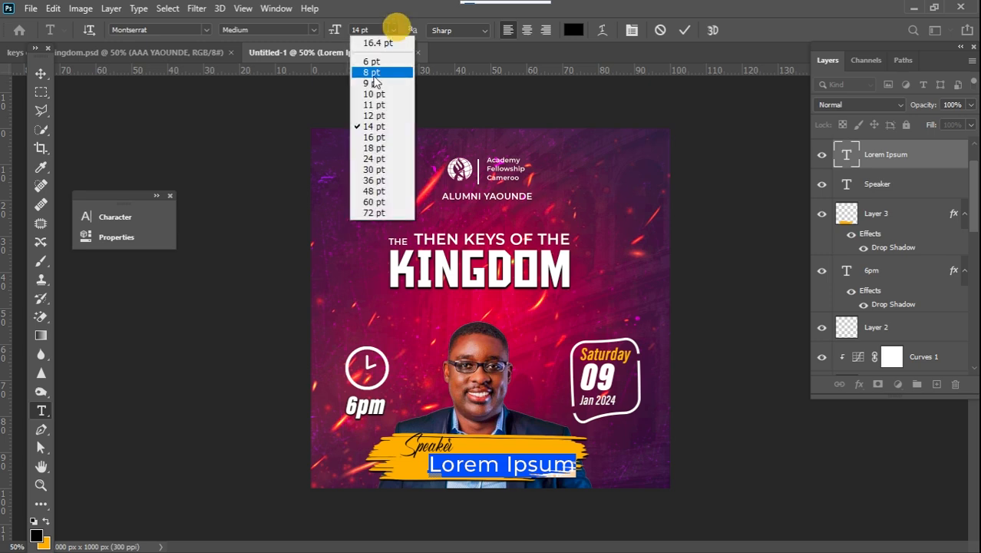
{"action": "left_click", "coordinate": [375, 95]}
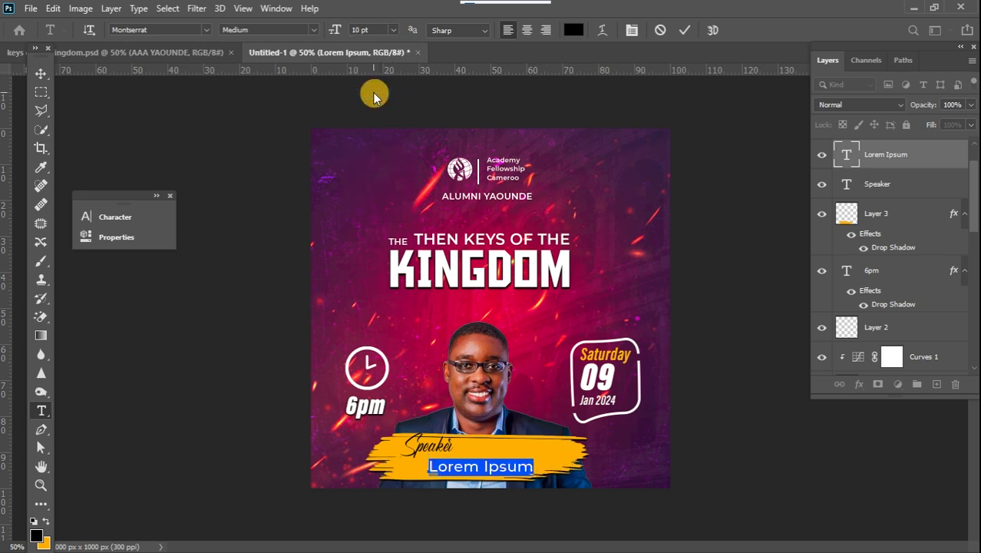
Replace the placeholder with the speaker's full name and commit the text.
{"action": "key", "text": "Right"}
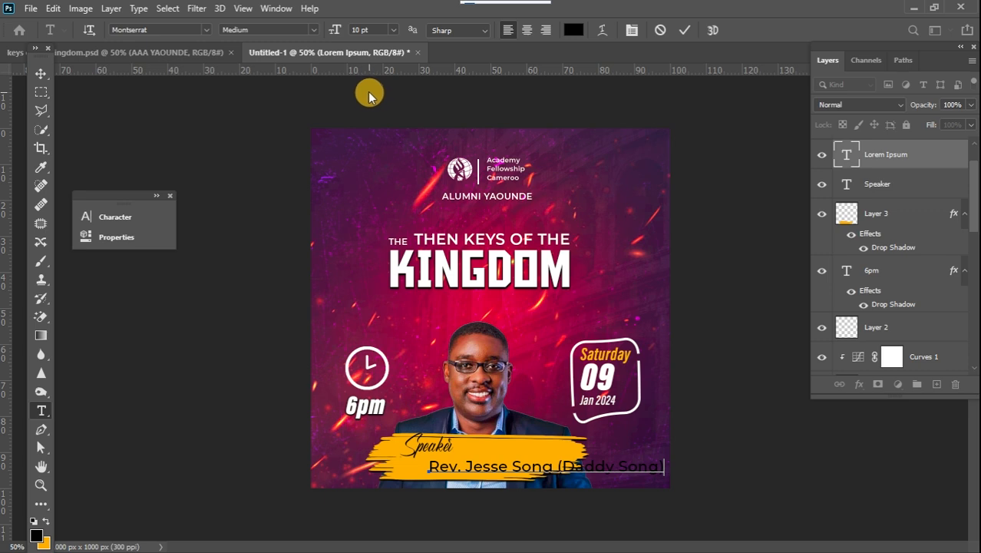
{"action": "key", "text": "ctrl+t"}
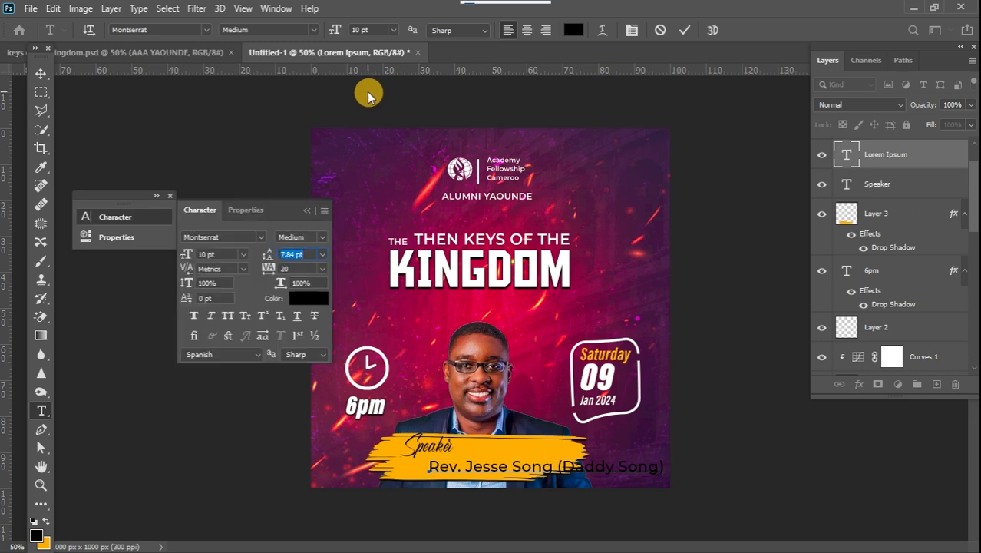
{"action": "left_click", "coordinate": [41, 74]}
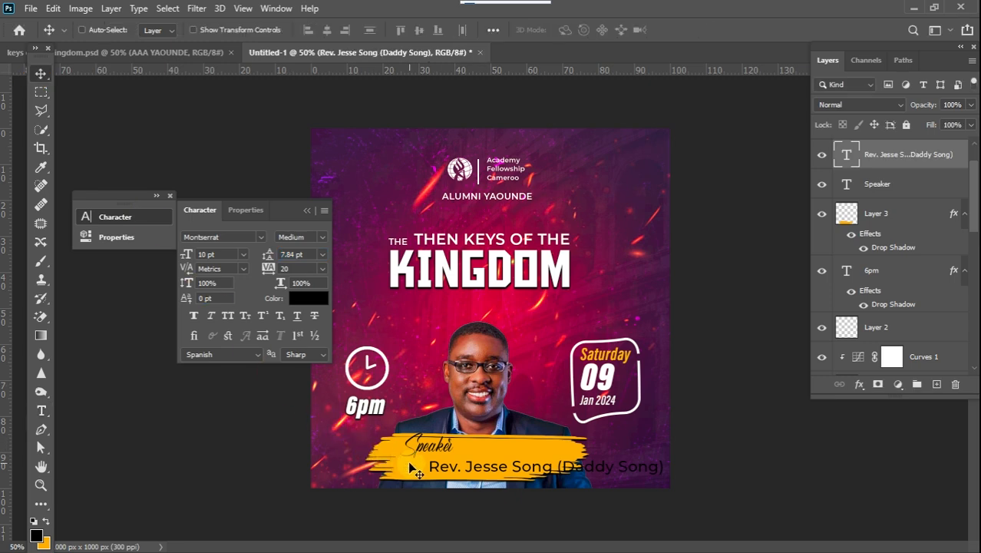
Scale the speaker name text down to about 61% so it fits inside the orange banner.
{"action": "key", "text": "ctrl+t"}
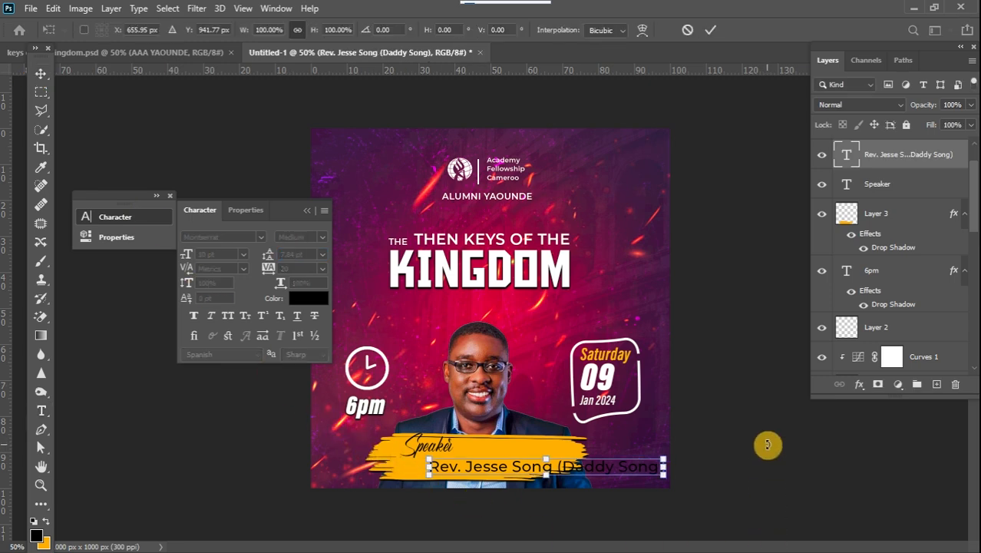
{"action": "left_click_drag", "start_coordinate": [663, 459], "coordinate": [559, 476]}
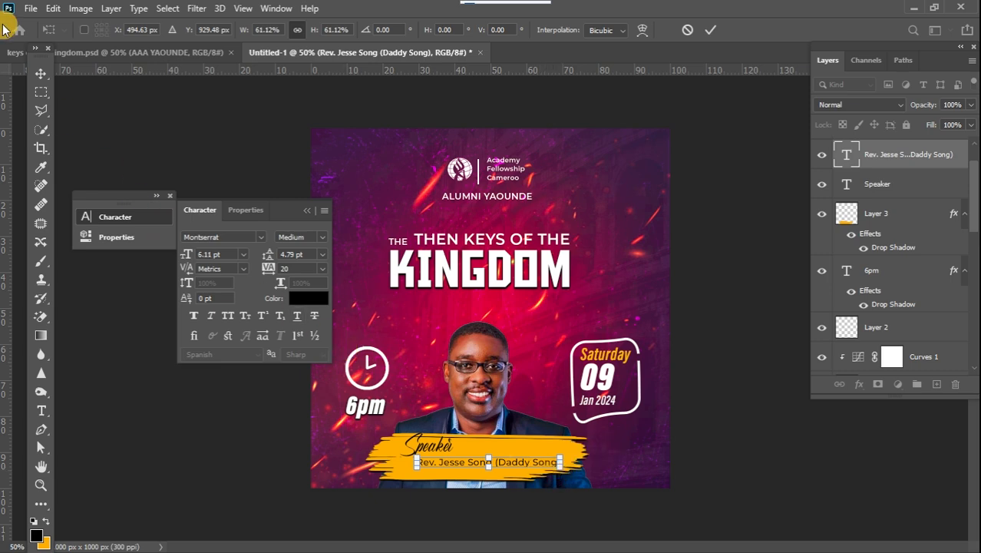
{"action": "left_click", "coordinate": [40, 73]}
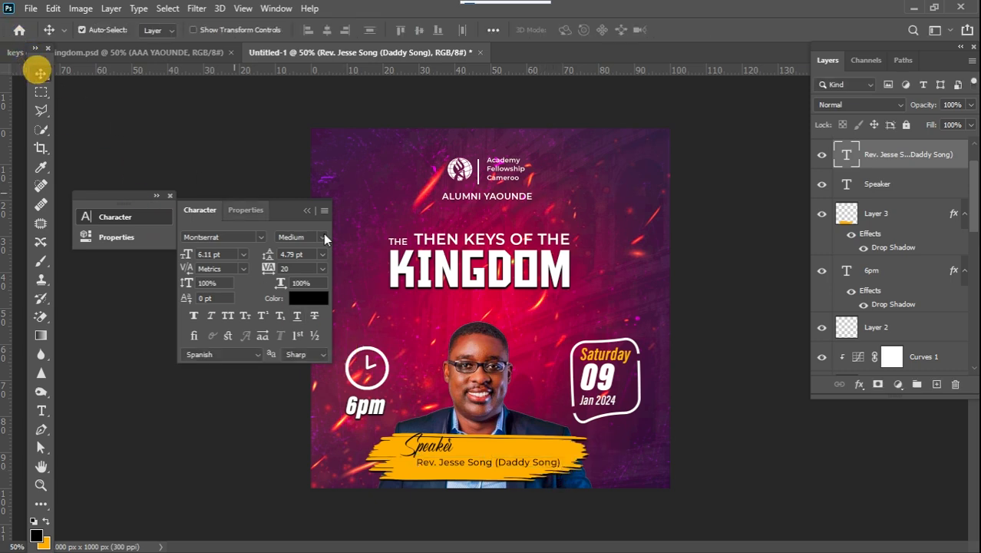
Set the speaker name text's font style to Montserrat Bold.
{"action": "double_click", "coordinate": [848, 156]}
{"action": "left_click", "coordinate": [311, 30]}
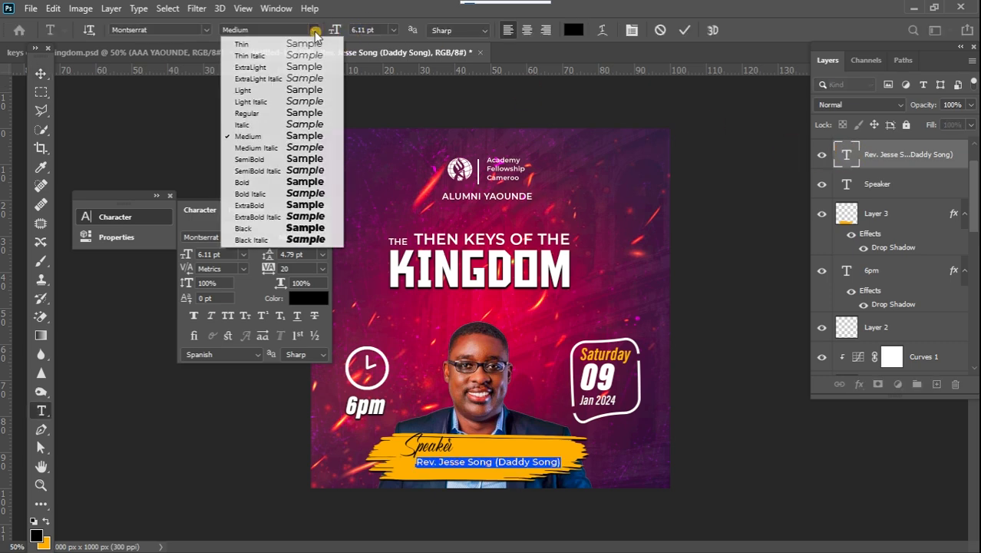
{"action": "left_click", "coordinate": [311, 182]}
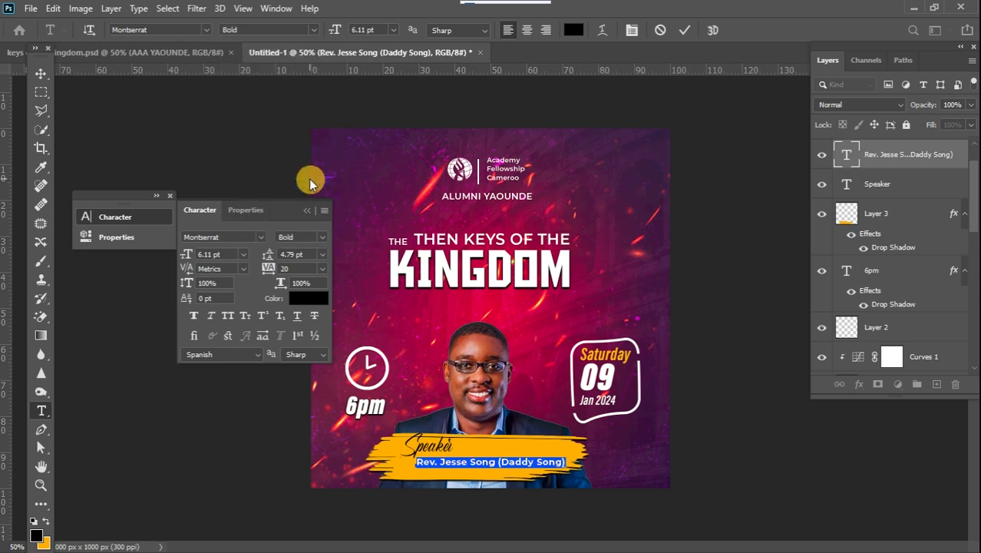
{"action": "left_click", "coordinate": [41, 73]}
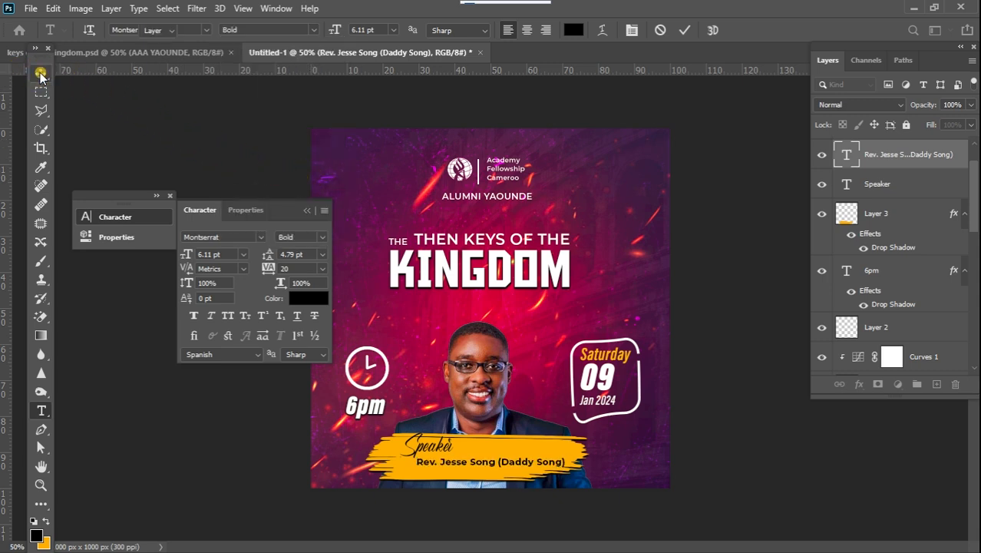
Enlarge the speaker name text to about 117% and center it on the banner.
{"action": "key", "text": "ctrl+t"}
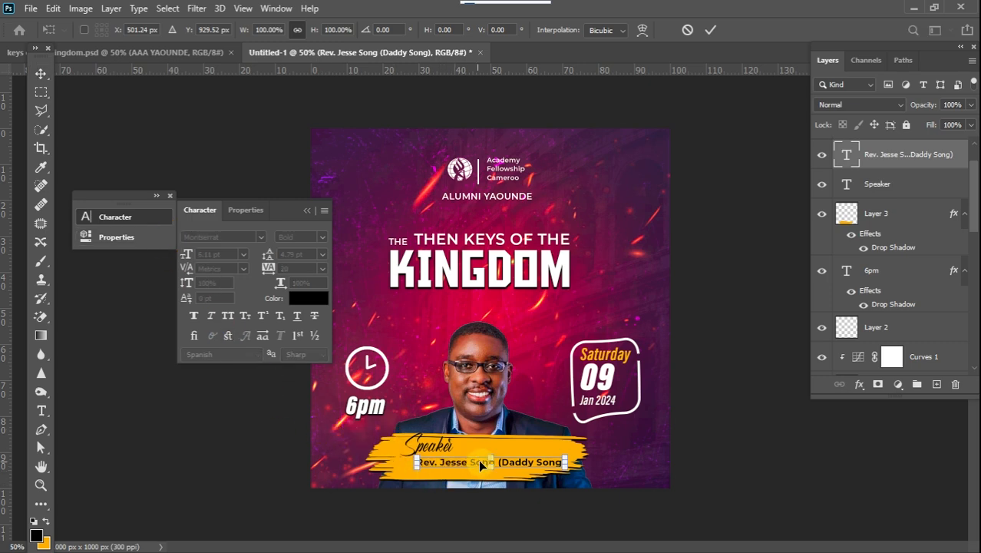
{"action": "left_click_drag", "start_coordinate": [492, 457], "coordinate": [496, 456]}
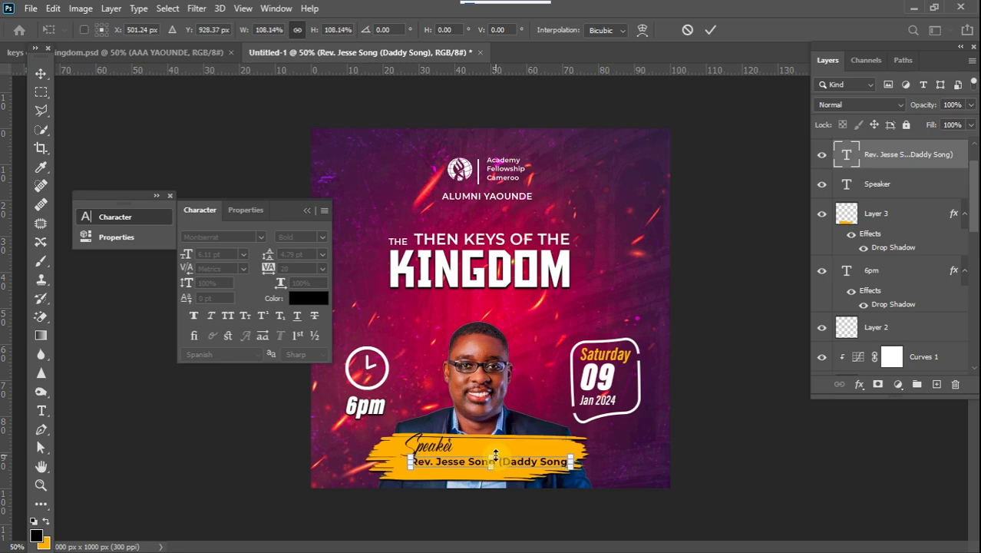
{"action": "left_click_drag", "start_coordinate": [410, 466], "coordinate": [396, 472]}
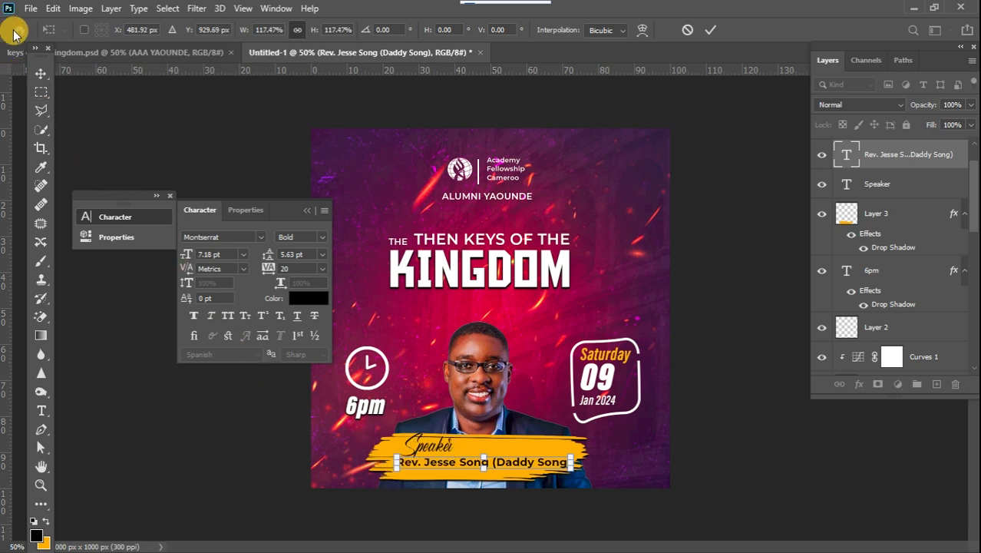
{"action": "left_click", "coordinate": [42, 75]}
Move and resize the Speaker text to about 80% above the left end of the name line.
{"action": "mouse_move", "coordinate": [438, 456]}
{"action": "left_mouse_down"}
{"action": "mouse_move", "coordinate": [472, 444]}
{"action": "mouse_move", "coordinate": [454, 445]}
{"action": "left_mouse_up"}
{"action": "key", "text": "ctrl+t"}
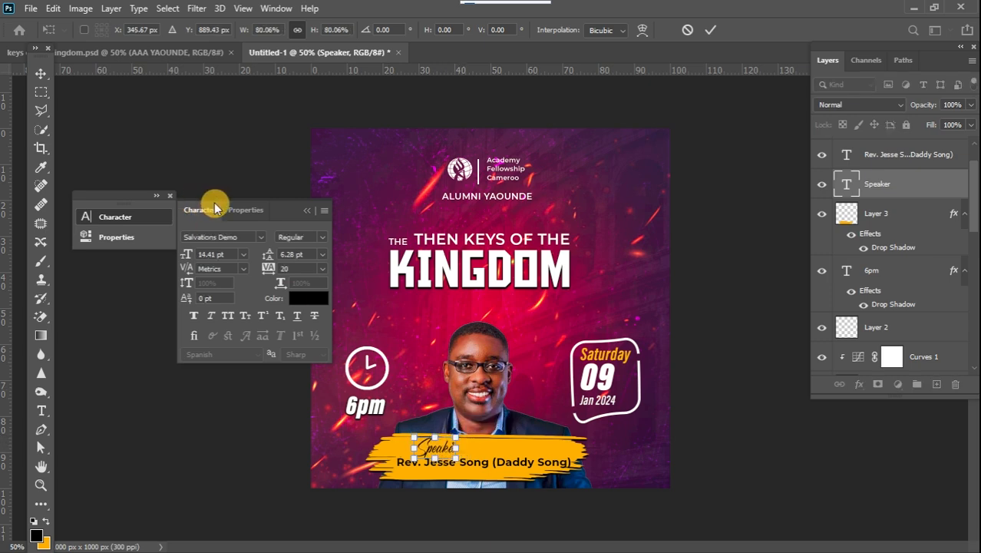
{"action": "left_click", "coordinate": [307, 210]}
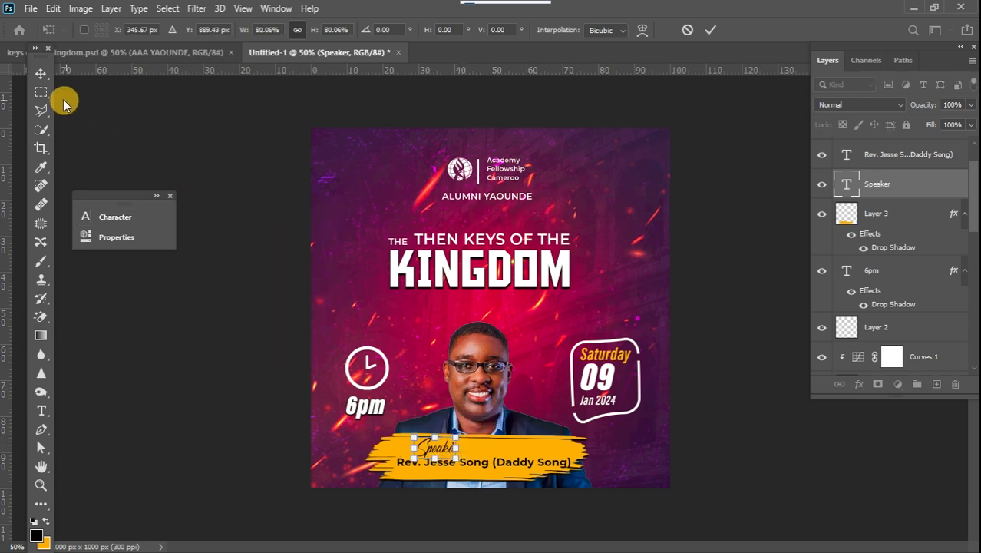
{"action": "left_click", "coordinate": [36, 73]}
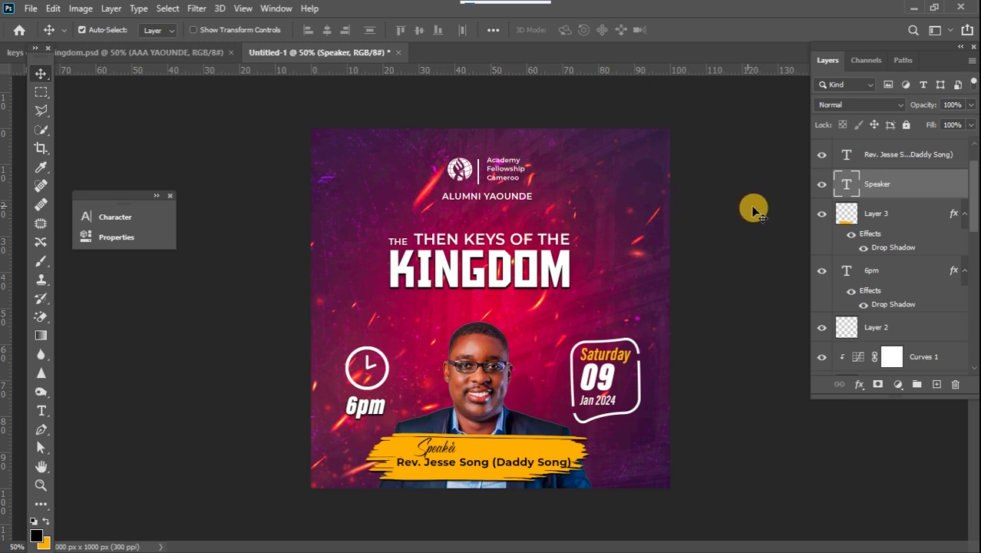
Add a layer mask to the stylish-scratch-background texture layer.
{"action": "mouse_move", "coordinate": [978, 212]}
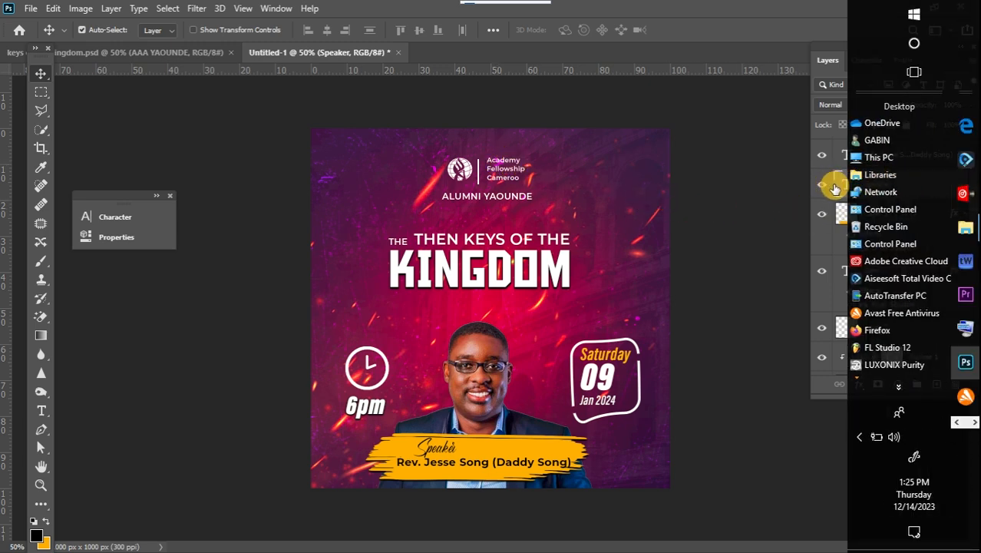
{"action": "left_click_drag", "start_coordinate": [973, 198], "coordinate": [960, 330]}
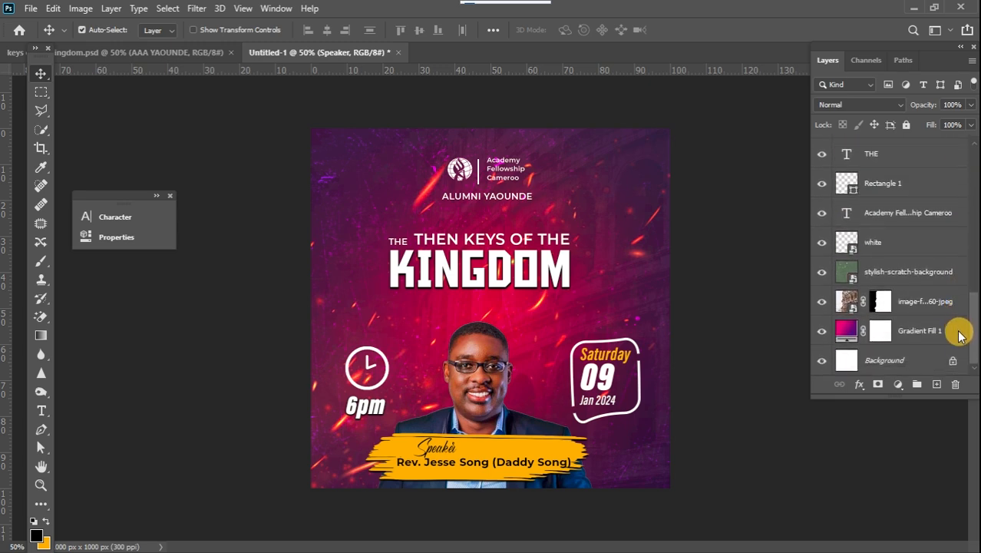
{"action": "left_click", "coordinate": [892, 272]}
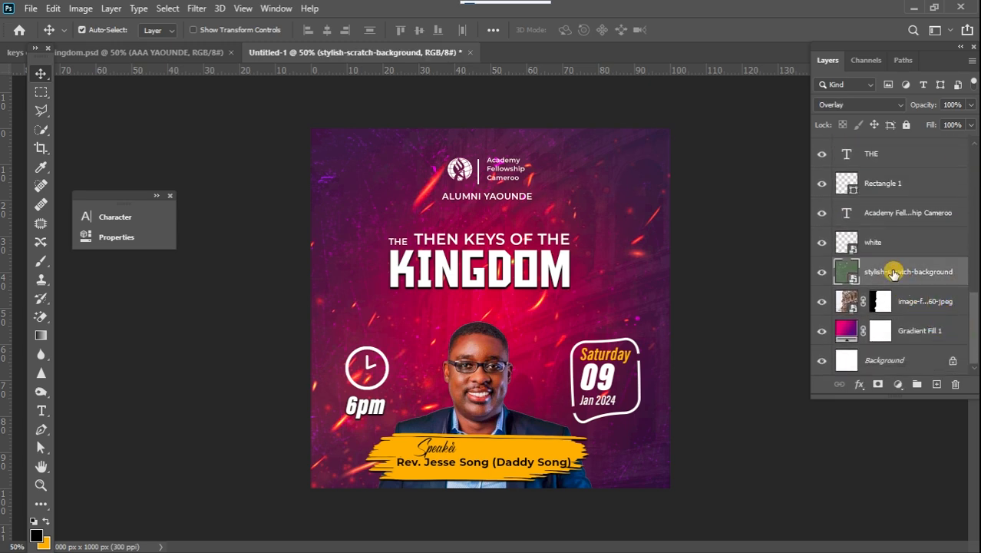
{"action": "left_click", "coordinate": [879, 384]}
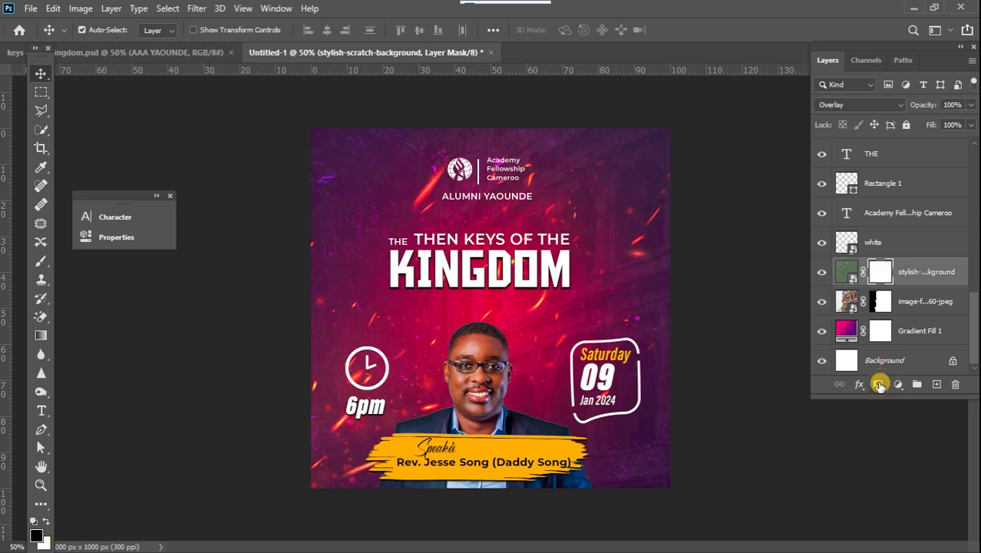
Select the Brush tool with a round brush at 0% hardness for painting the texture mask.
{"action": "left_click", "coordinate": [41, 261]}
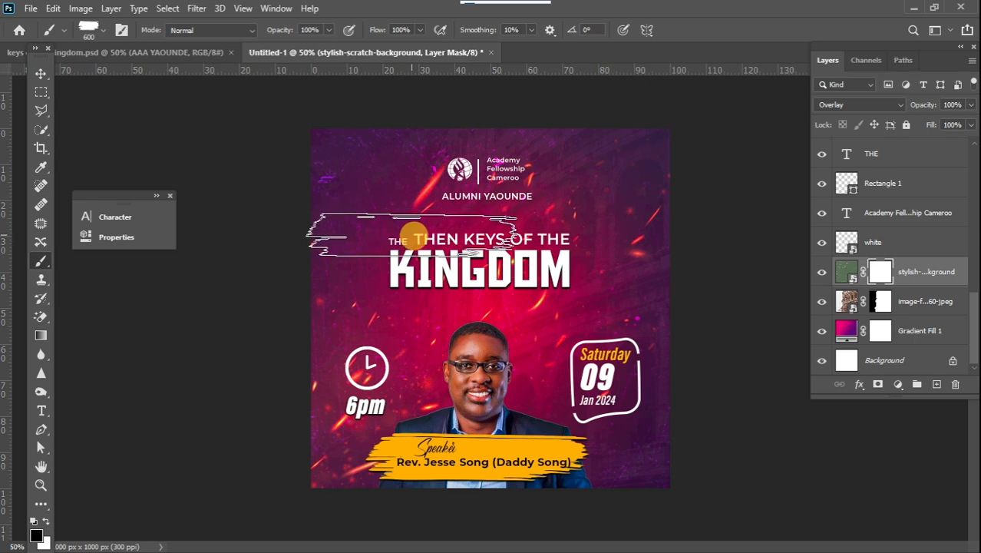
{"action": "right_click", "coordinate": [424, 236]}
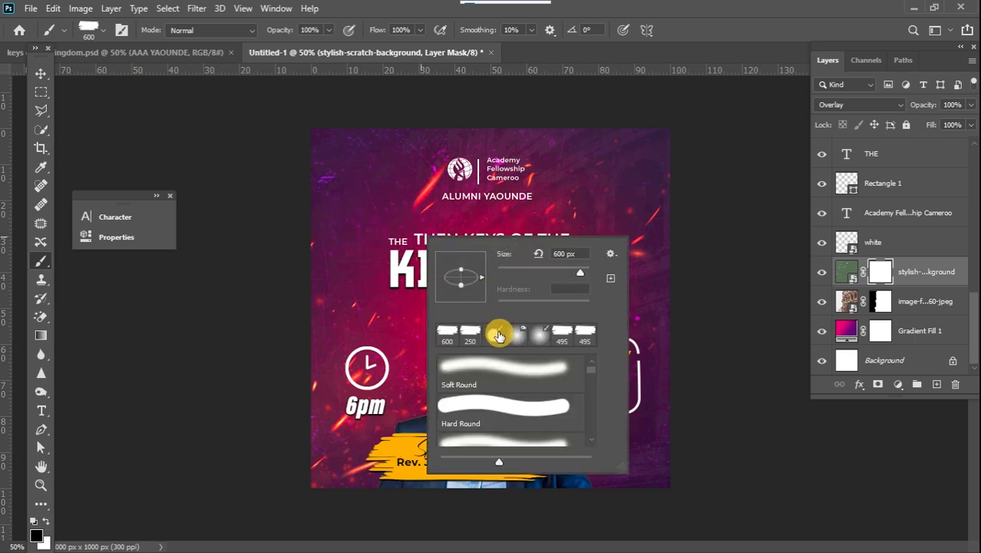
{"action": "left_click", "coordinate": [503, 338]}
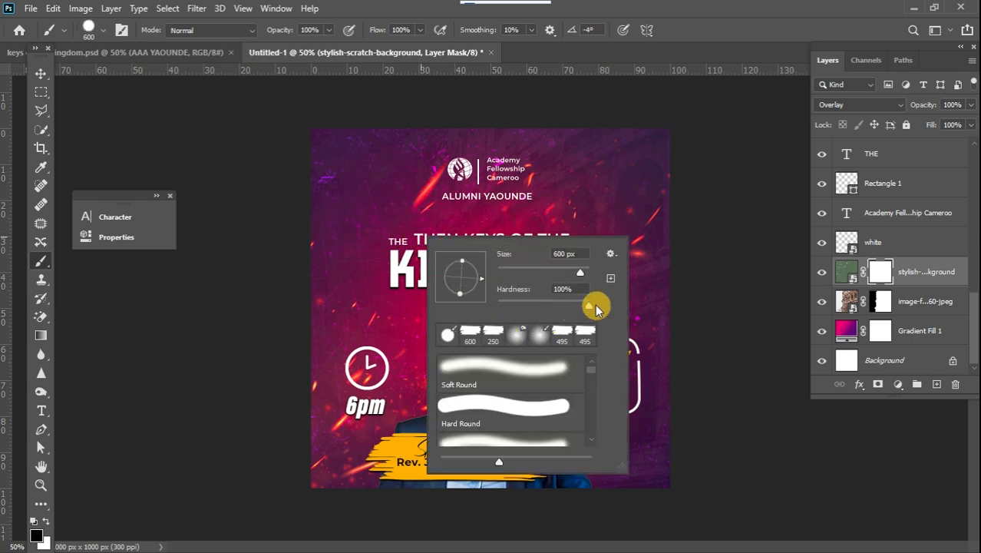
{"action": "left_click_drag", "start_coordinate": [453, 278], "coordinate": [384, 258]}
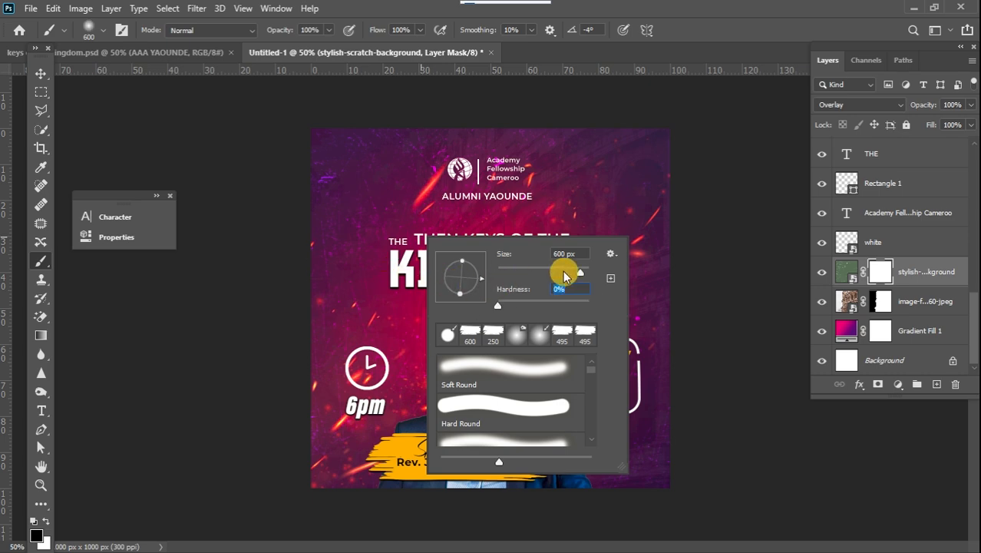
{"action": "left_click", "coordinate": [502, 168]}
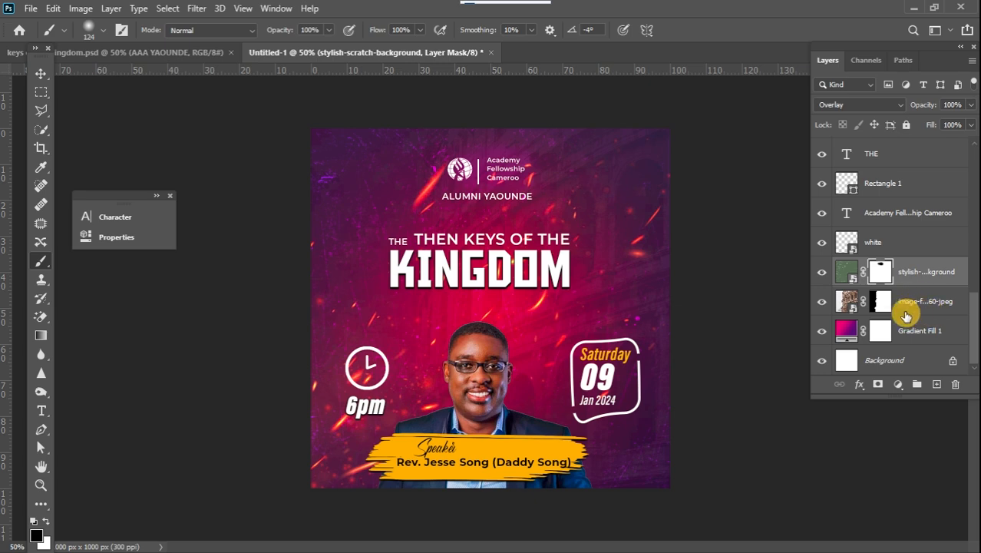
Inspect the Curves 2 adjustment layer's curve settings.
{"action": "left_click_drag", "start_coordinate": [974, 324], "coordinate": [976, 277]}
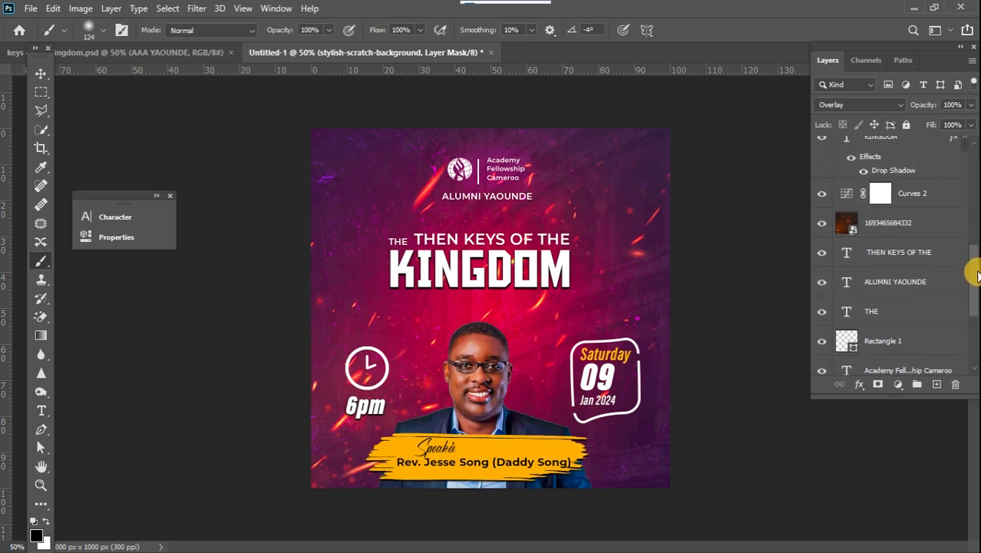
{"action": "left_click", "coordinate": [846, 204]}
{"action": "double_click", "coordinate": [849, 202]}
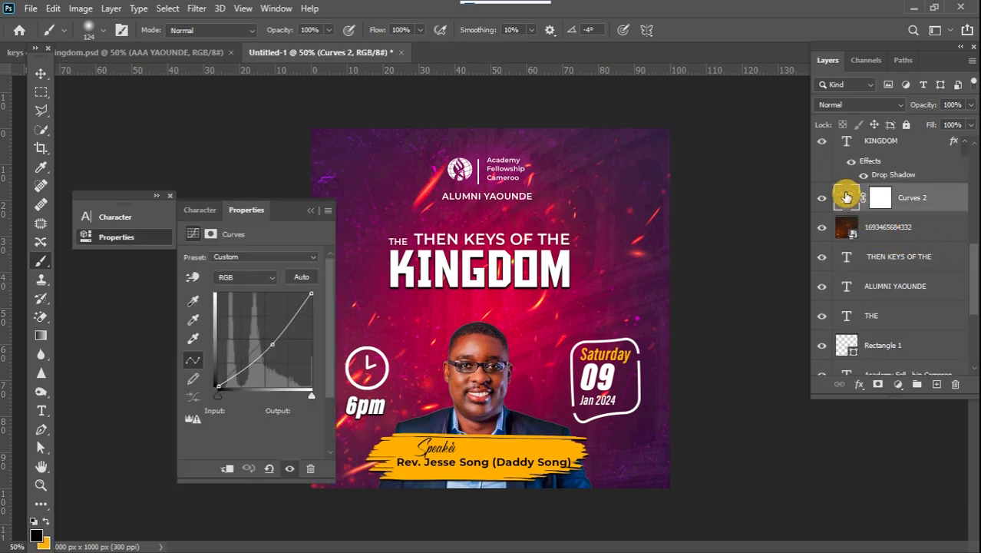
{"action": "left_click_drag", "start_coordinate": [967, 261], "coordinate": [969, 291]}
Add a Curves adjustment above the white logo layer and pull the midtone point slightly down.
{"action": "left_click", "coordinate": [912, 322]}
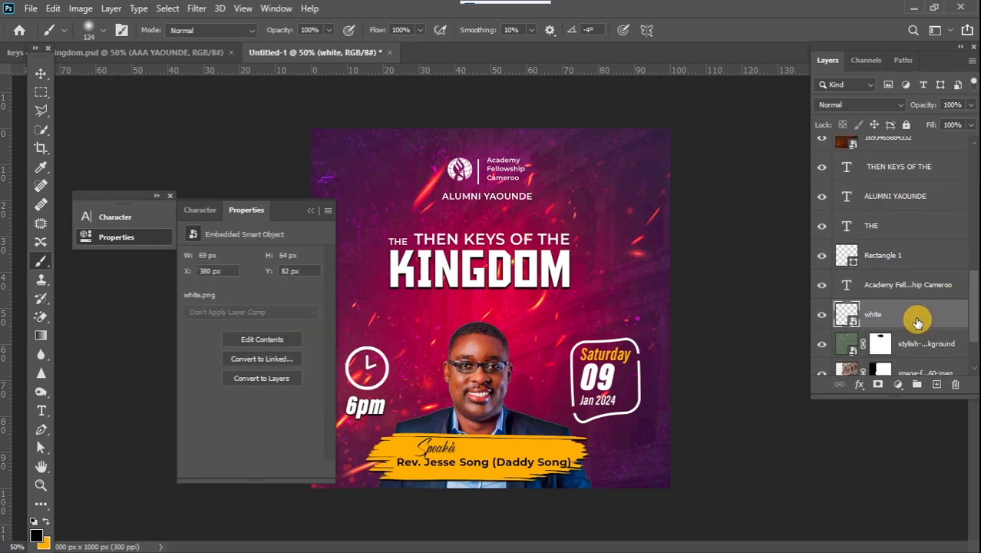
{"action": "left_click", "coordinate": [898, 385]}
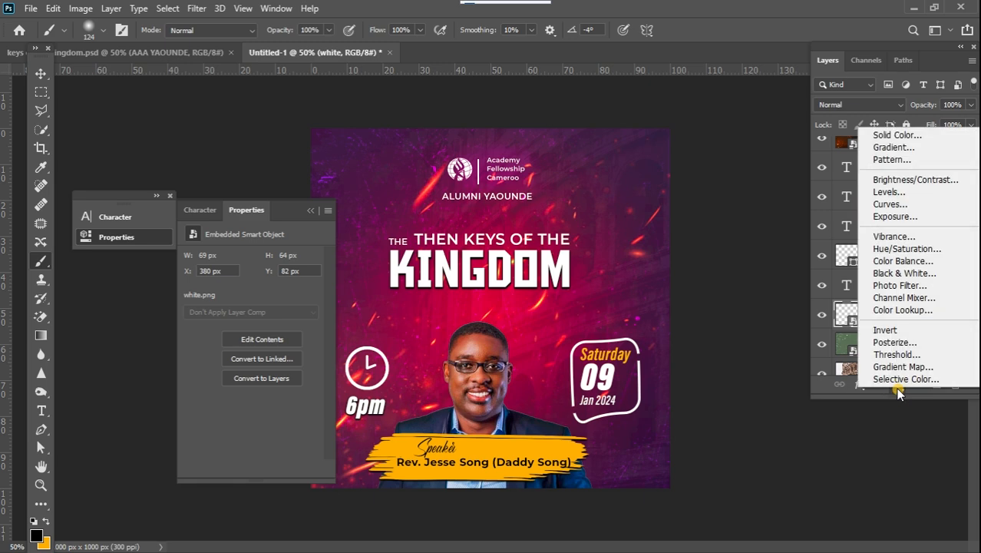
{"action": "left_click", "coordinate": [884, 204]}
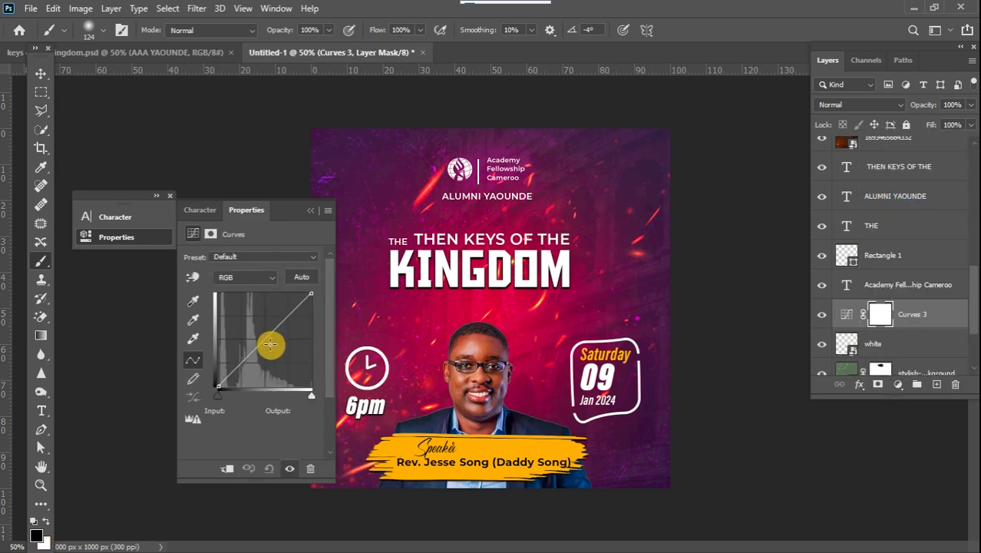
{"action": "left_click_drag", "start_coordinate": [260, 346], "coordinate": [267, 349]}
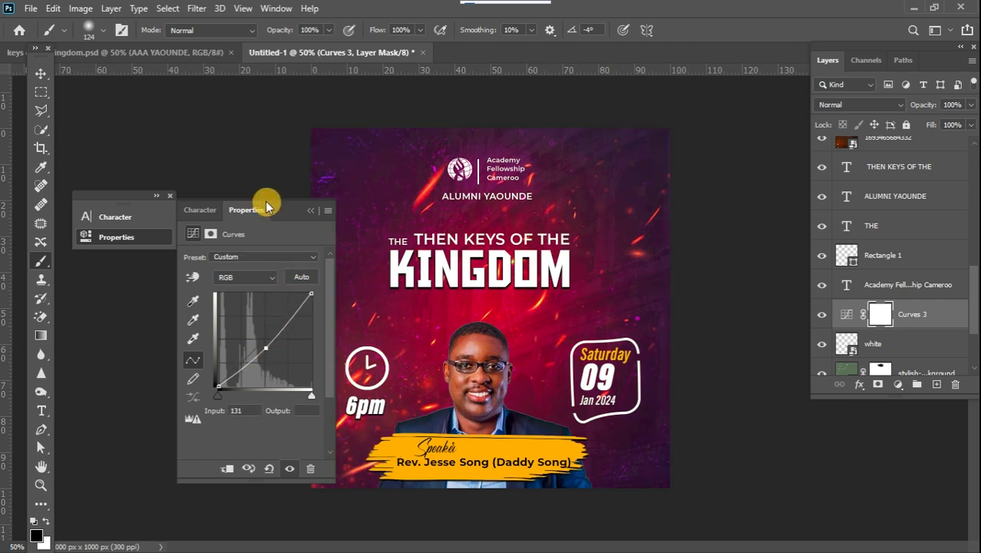
{"action": "left_click", "coordinate": [308, 212]}
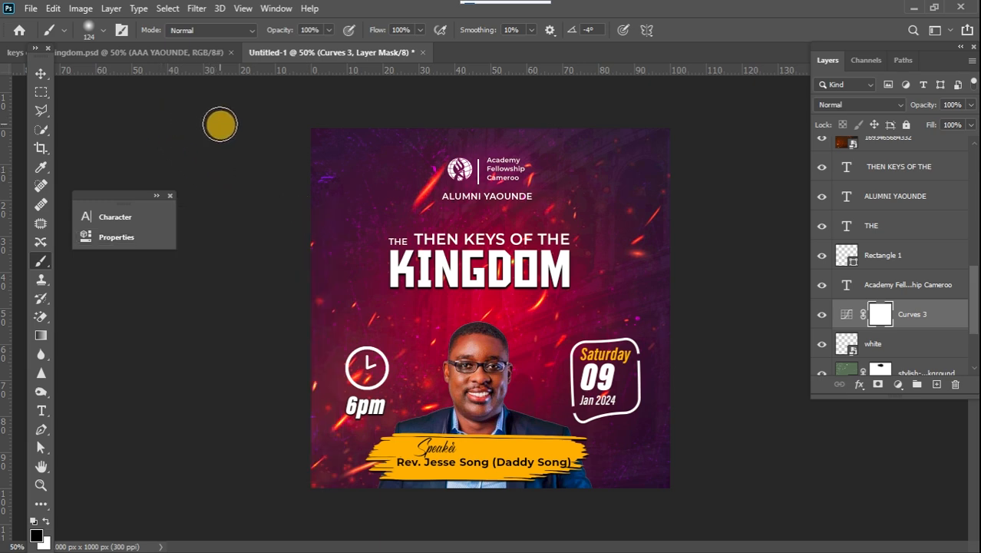
{"action": "left_click", "coordinate": [43, 77]}
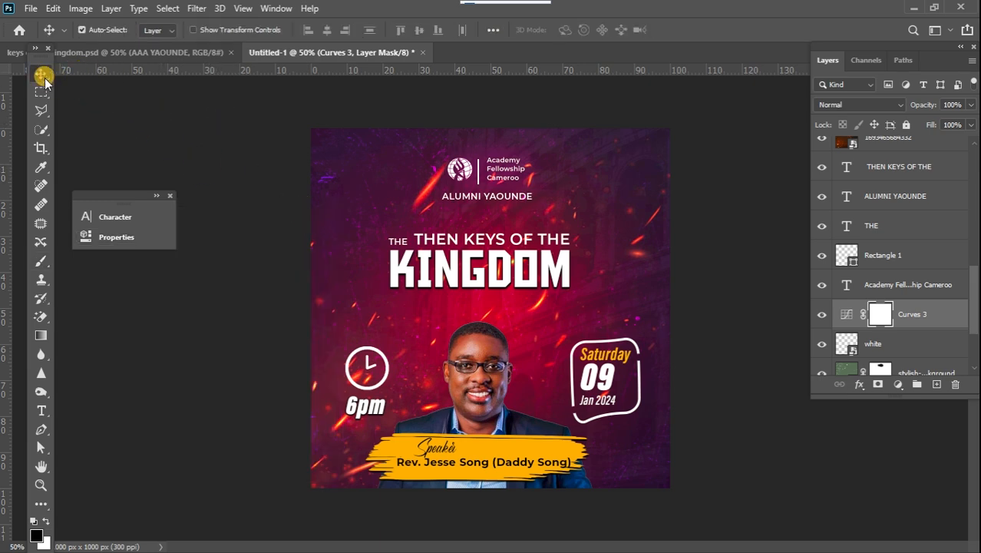
{"action": "left_click", "coordinate": [520, 307]}
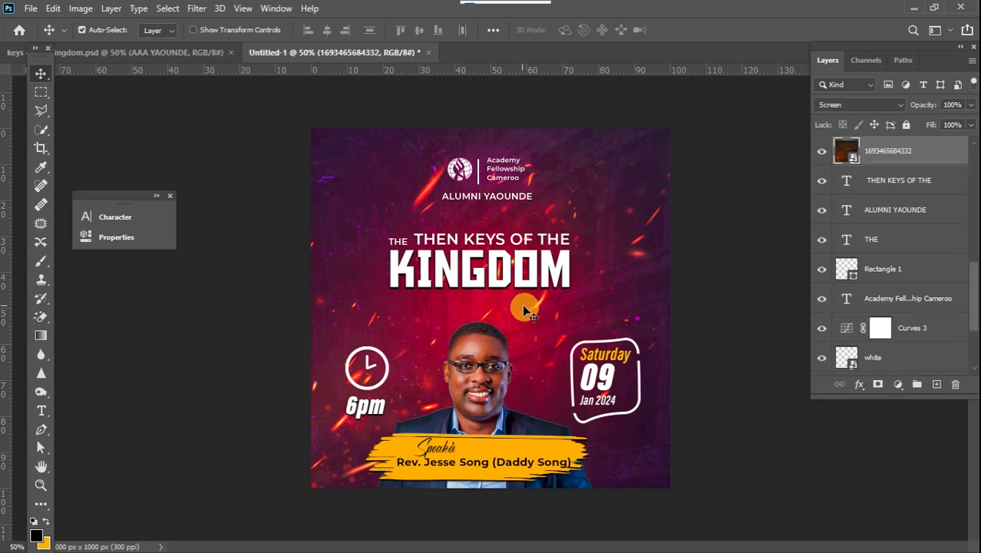
{"action": "left_click_drag", "start_coordinate": [536, 305], "coordinate": [564, 289]}
{"action": "left_click_drag", "start_coordinate": [522, 336], "coordinate": [529, 349]}
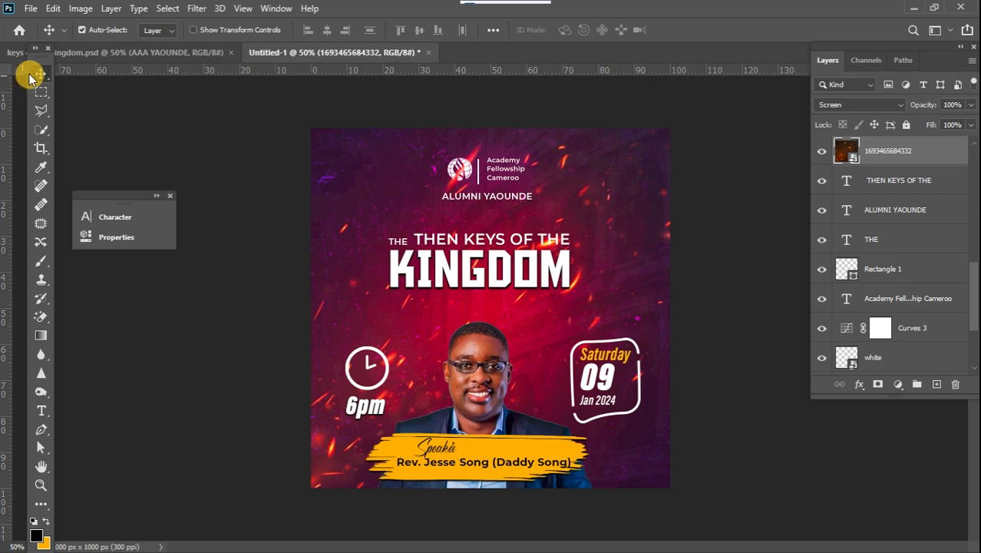
Select every layer above the Background and group them together into a new group.
{"action": "left_click", "coordinate": [241, 170]}
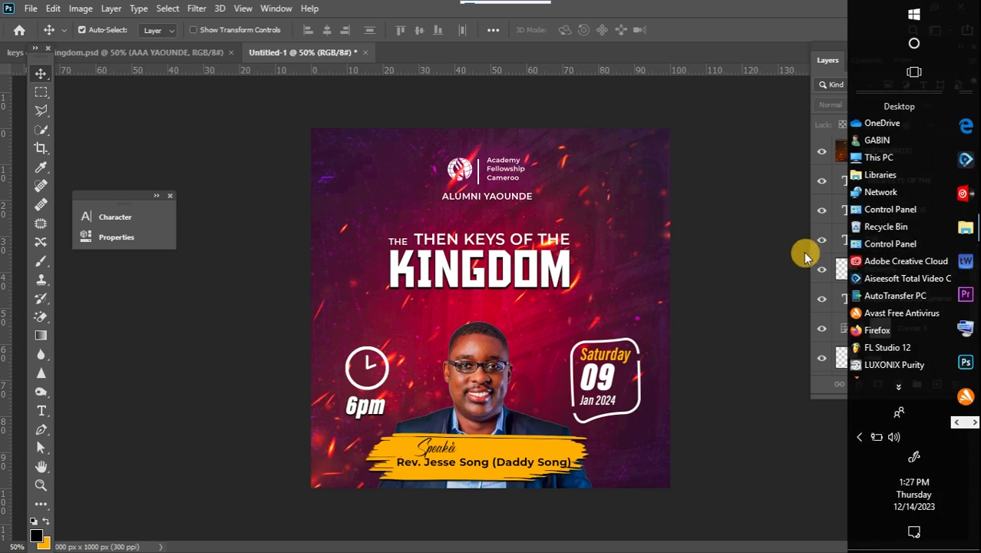
{"action": "left_click", "coordinate": [785, 272]}
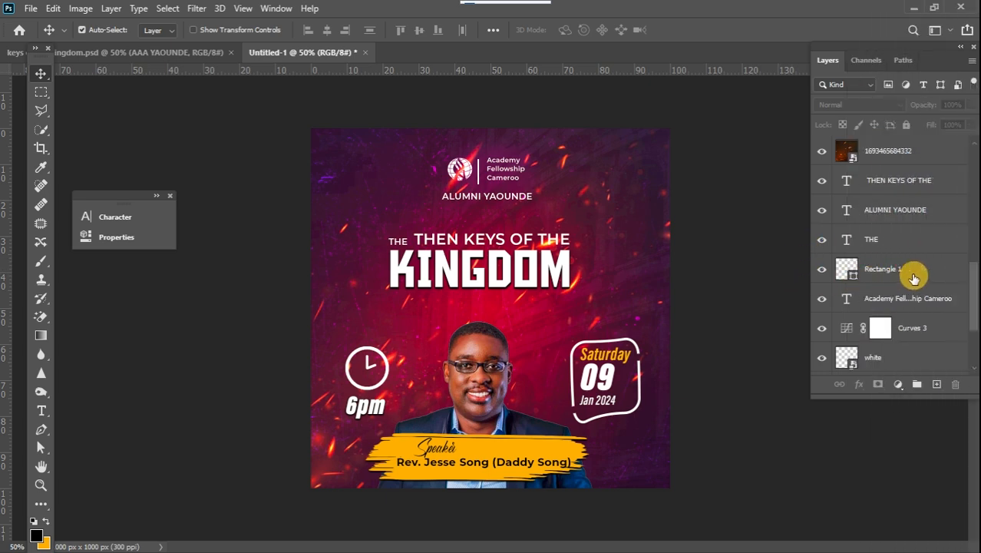
{"action": "left_click_drag", "start_coordinate": [972, 296], "coordinate": [974, 175]}
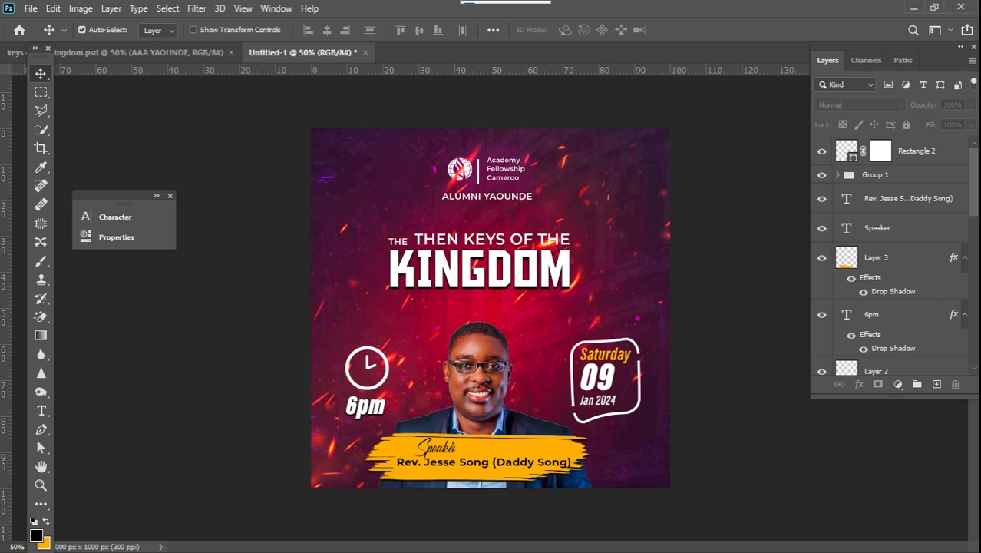
{"action": "left_click", "coordinate": [906, 154]}
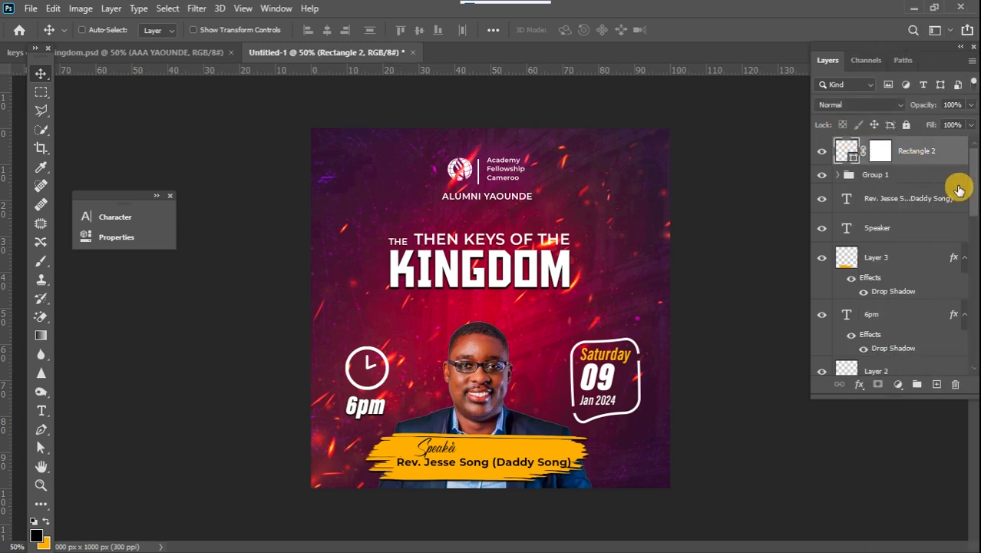
{"action": "left_click_drag", "start_coordinate": [971, 198], "coordinate": [957, 350]}
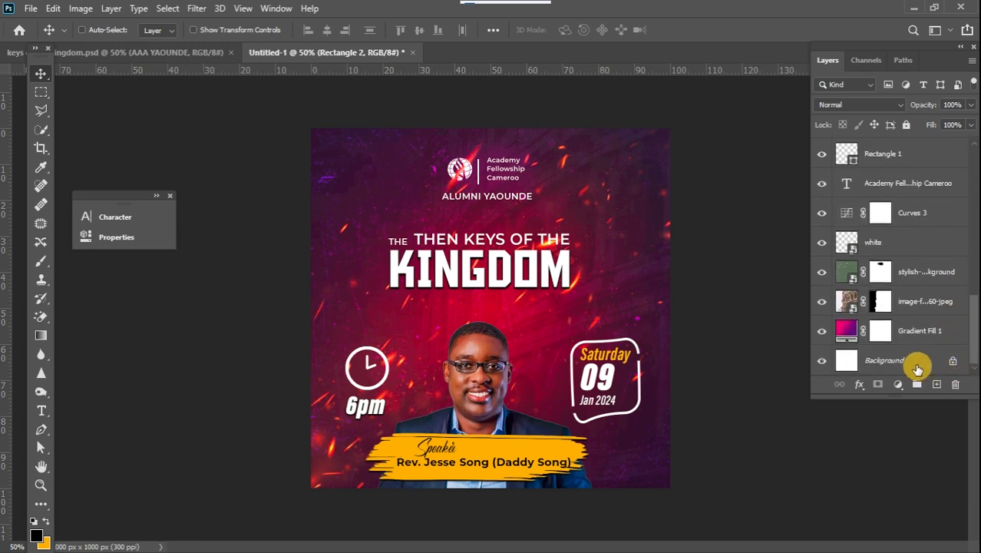
{"action": "left_click", "coordinate": [920, 369], "text": "shift"}
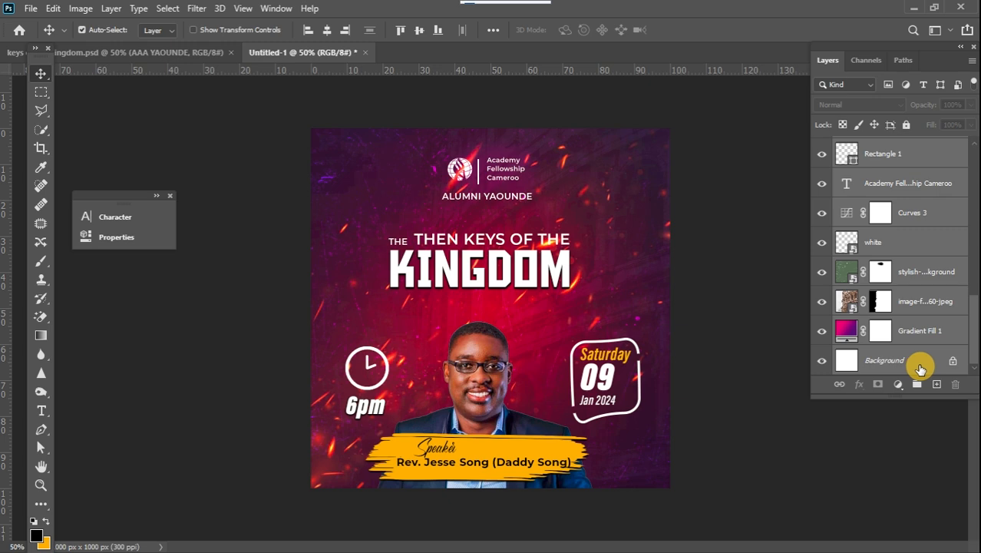
{"action": "left_click", "coordinate": [921, 369], "text": "ctrl"}
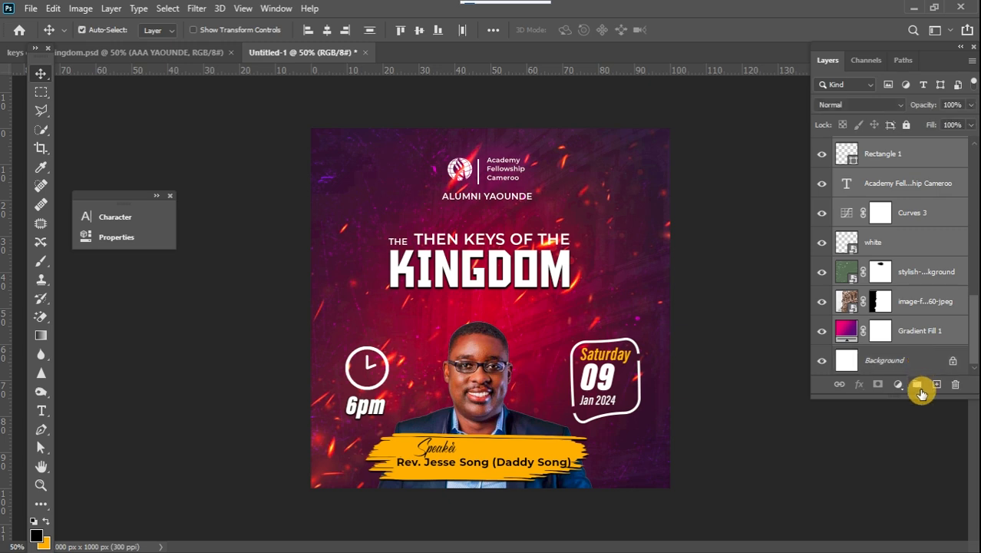
{"action": "left_click", "coordinate": [917, 386]}
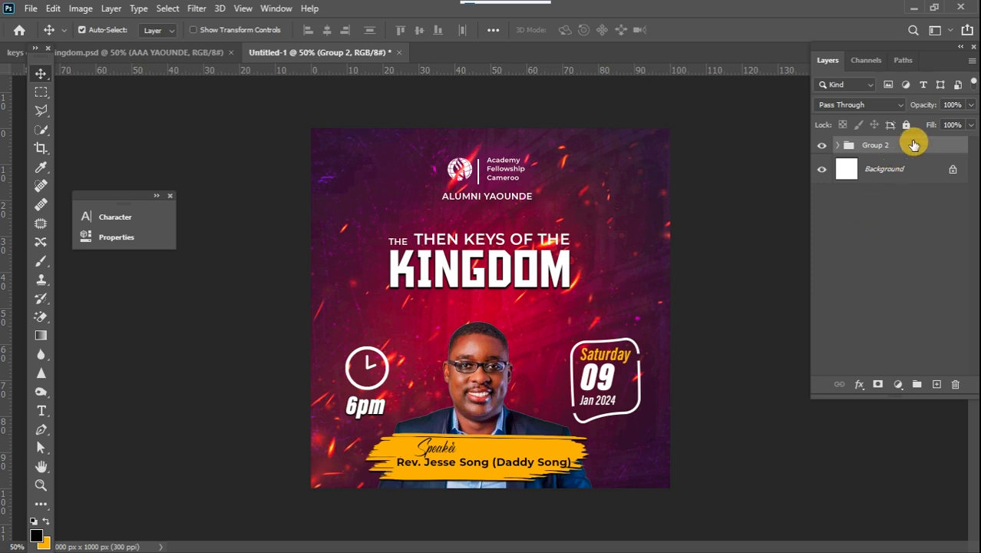
Convert Group 2 into a smart object.
{"action": "right_click", "coordinate": [914, 145]}
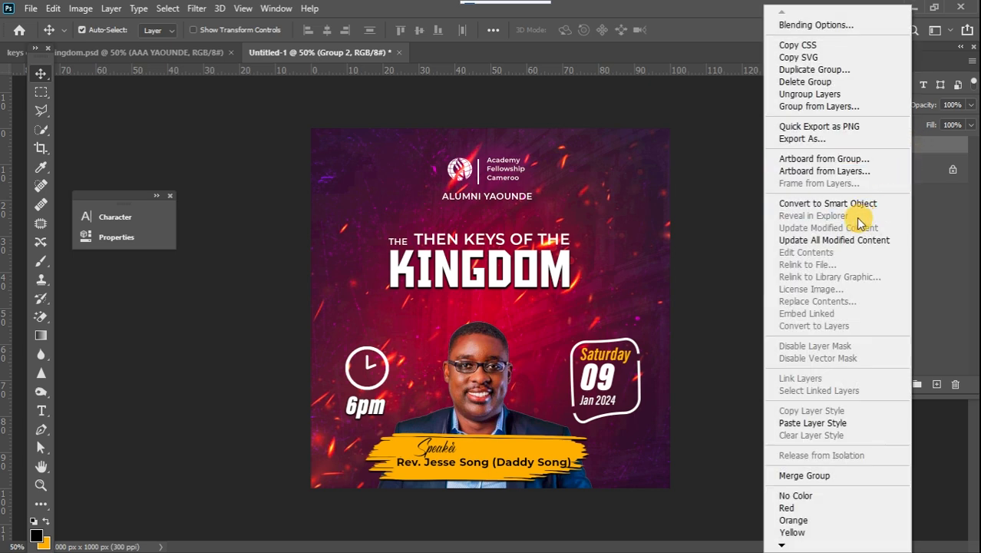
{"action": "left_click", "coordinate": [833, 206]}
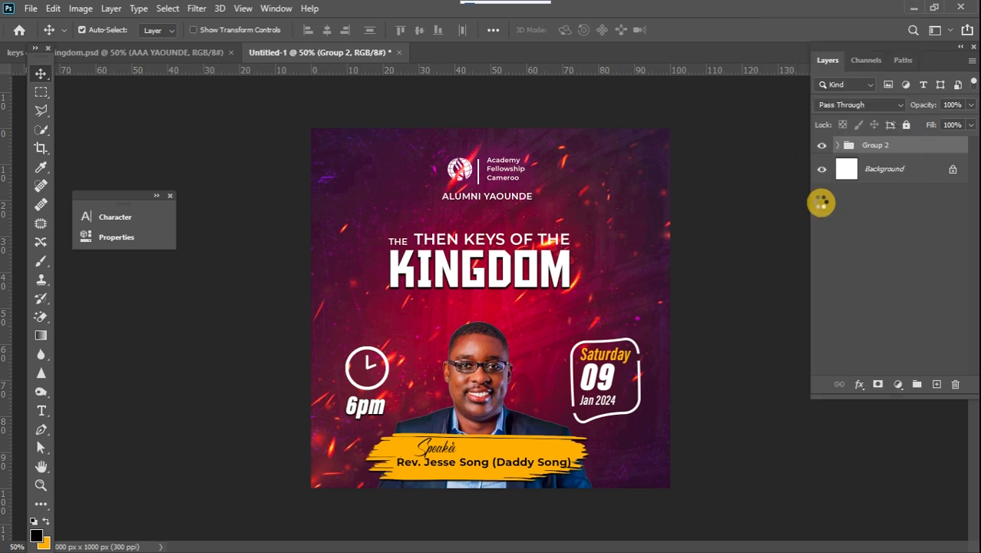
Open the Camera Raw Filter on the group and set Temperature +15, Contrast +6, Highlights -9, Shadows +5, Whites -5.
{"action": "left_click", "coordinate": [205, 14]}
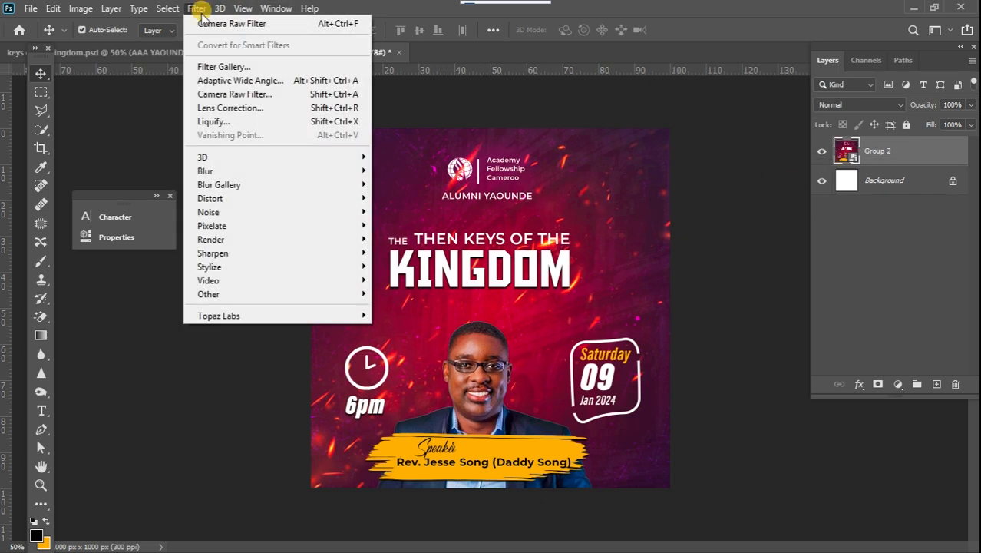
{"action": "left_click", "coordinate": [244, 93]}
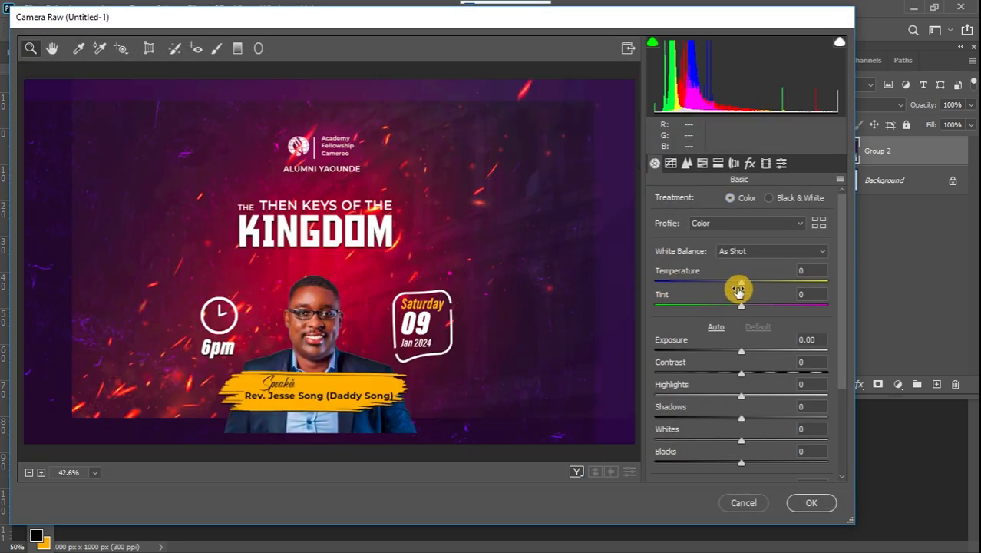
{"action": "left_click_drag", "start_coordinate": [742, 285], "coordinate": [752, 285]}
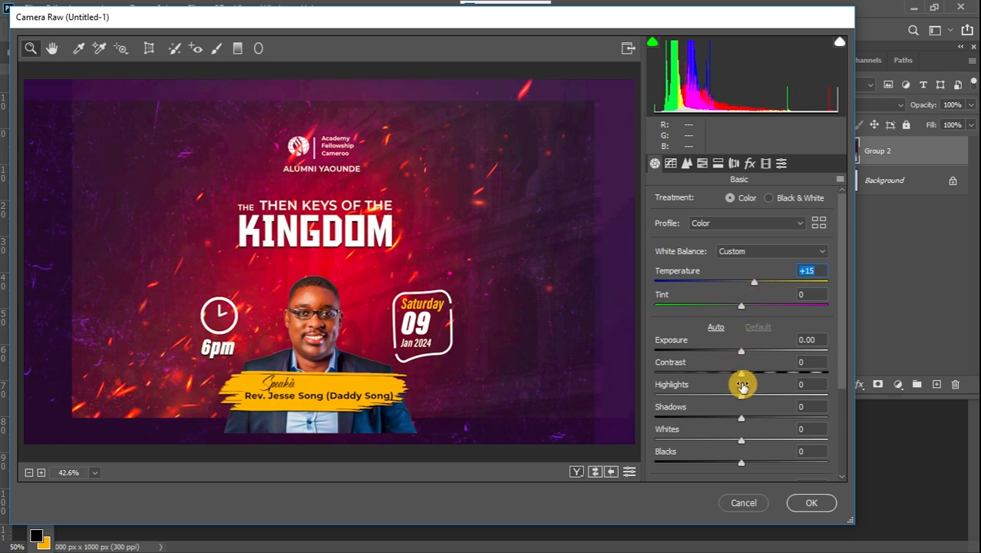
{"action": "left_click_drag", "start_coordinate": [741, 375], "coordinate": [746, 374]}
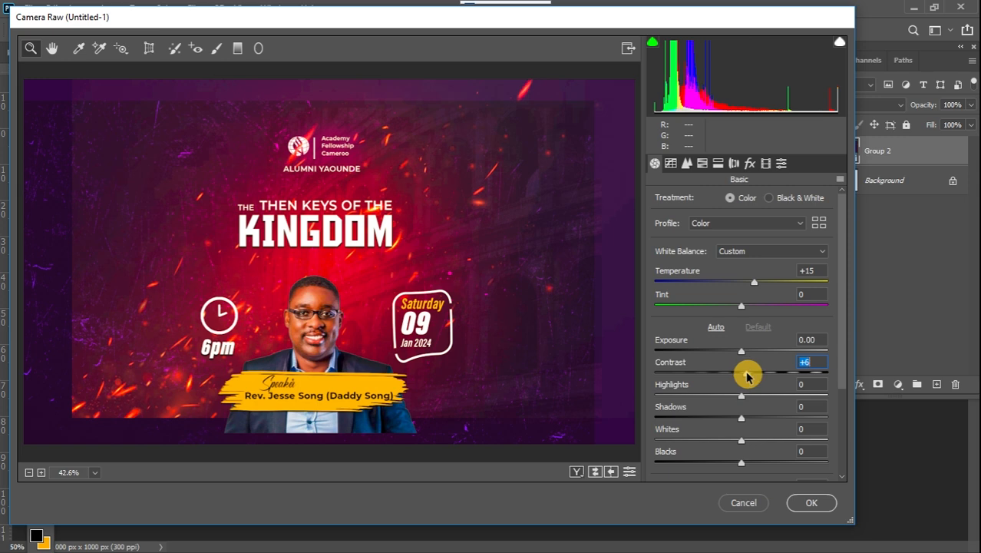
{"action": "left_click_drag", "start_coordinate": [738, 402], "coordinate": [734, 404]}
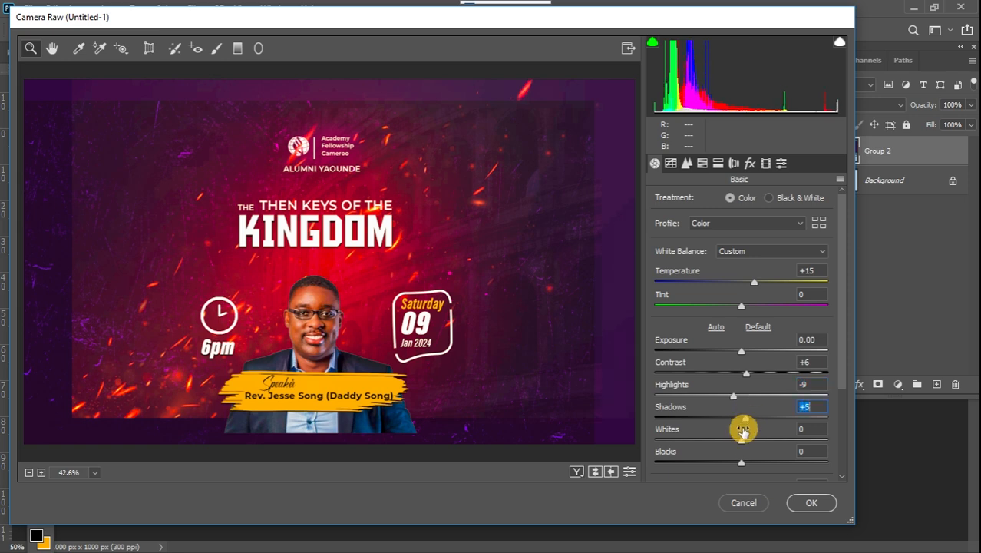
{"action": "left_click_drag", "start_coordinate": [741, 444], "coordinate": [738, 447]}
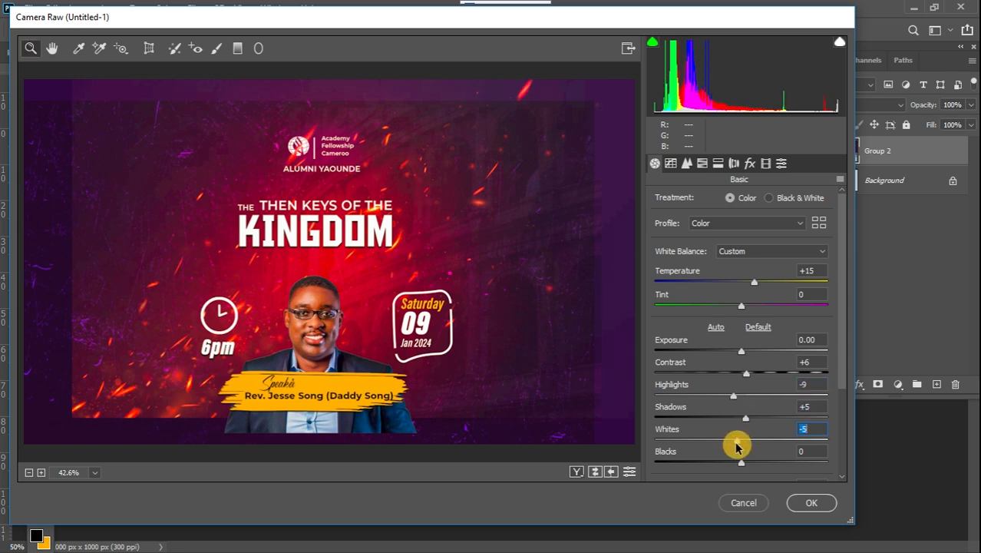
Set Blacks to -9, Texture to +10 and Clarity to +6 in the Camera Raw basic settings.
{"action": "scroll", "coordinate": [842, 373], "scroll_direction": "down", "scroll_amount": 3}
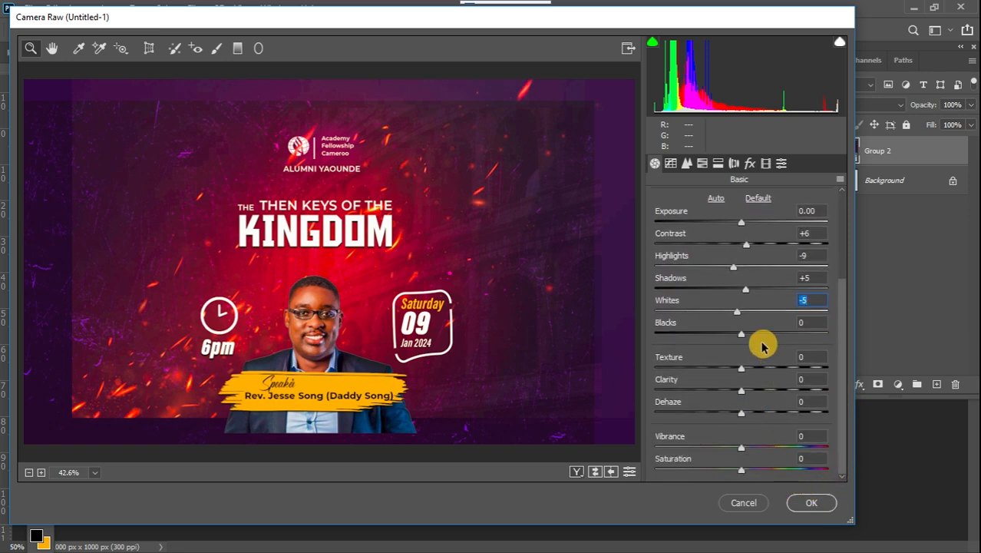
{"action": "left_click_drag", "start_coordinate": [742, 340], "coordinate": [735, 343]}
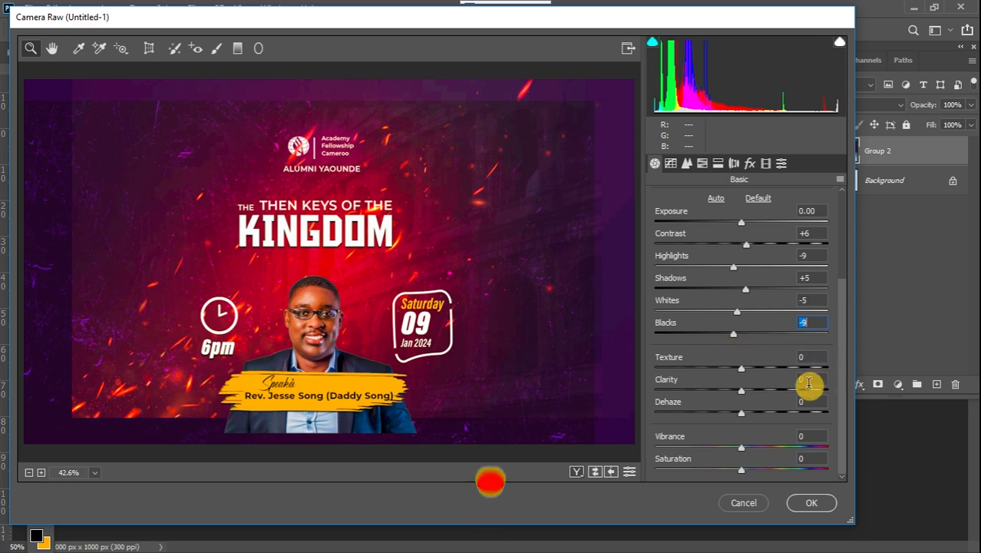
{"action": "left_click_drag", "start_coordinate": [739, 366], "coordinate": [744, 395]}
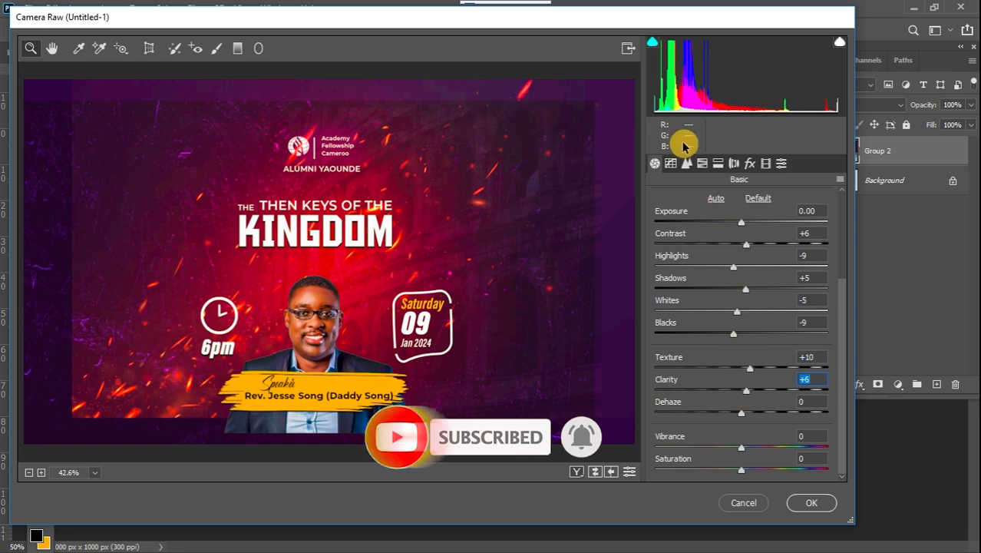
Set the sharpening amount to 56 in the Camera Raw detail settings and apply the filter.
{"action": "left_click", "coordinate": [685, 171]}
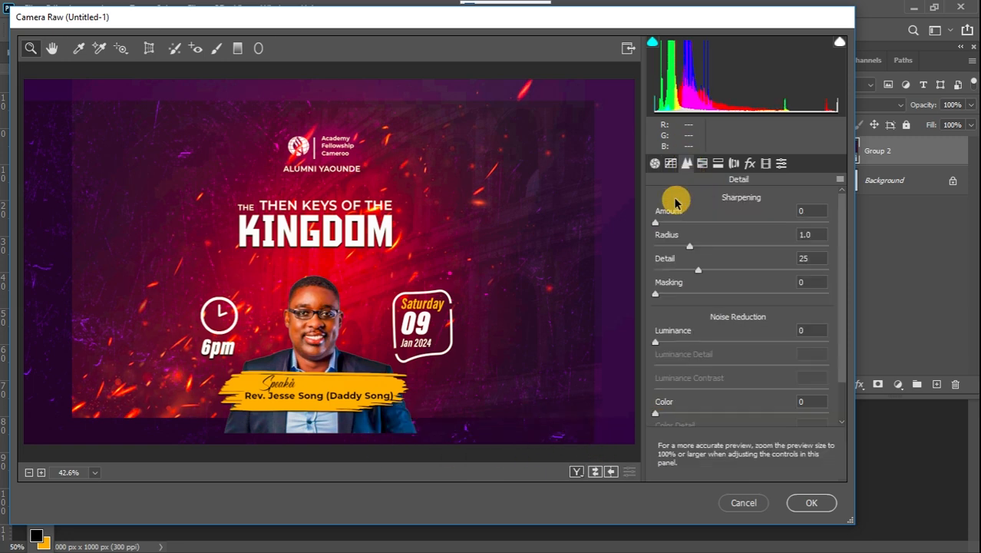
{"action": "left_click_drag", "start_coordinate": [656, 223], "coordinate": [731, 227]}
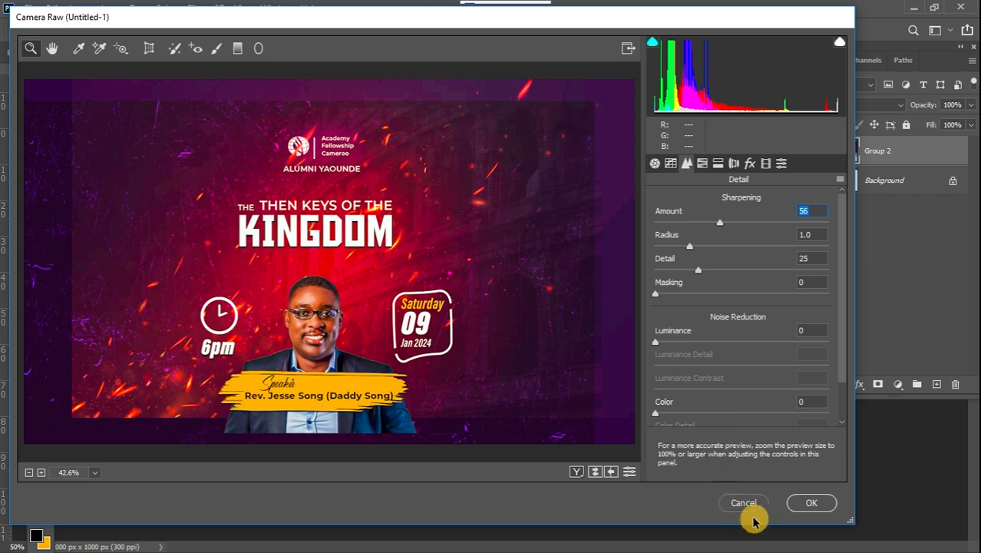
{"action": "left_click", "coordinate": [794, 509]}
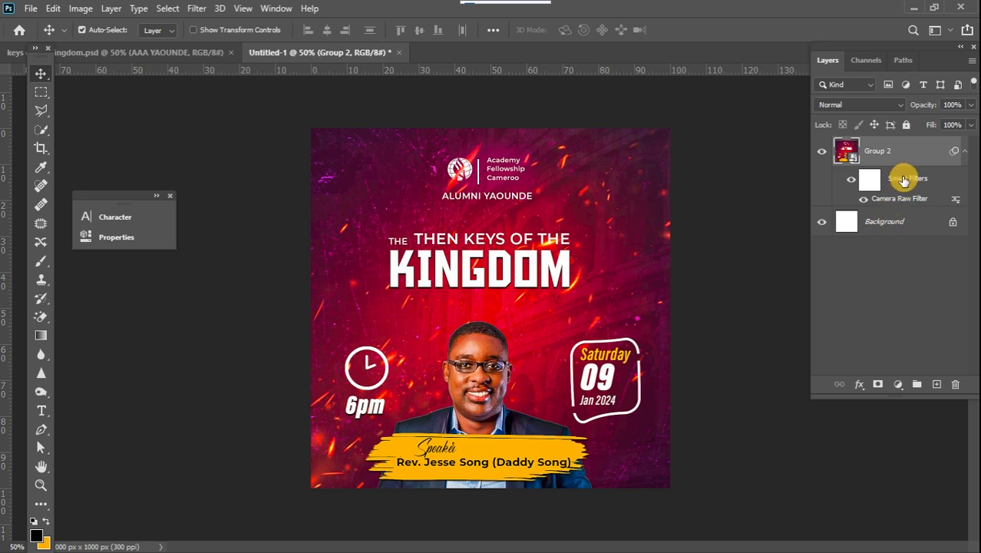
Paint black with the Brush tool on the smart filter mask over the speaker's face to hide the filter there.
{"action": "left_click", "coordinate": [868, 181]}
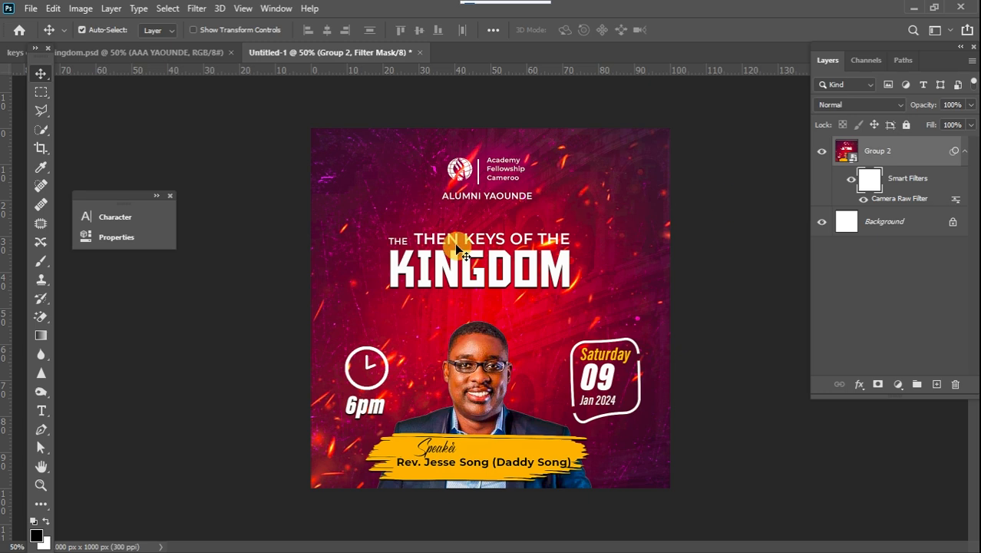
{"action": "left_click", "coordinate": [41, 261]}
{"action": "left_click", "coordinate": [40, 261]}
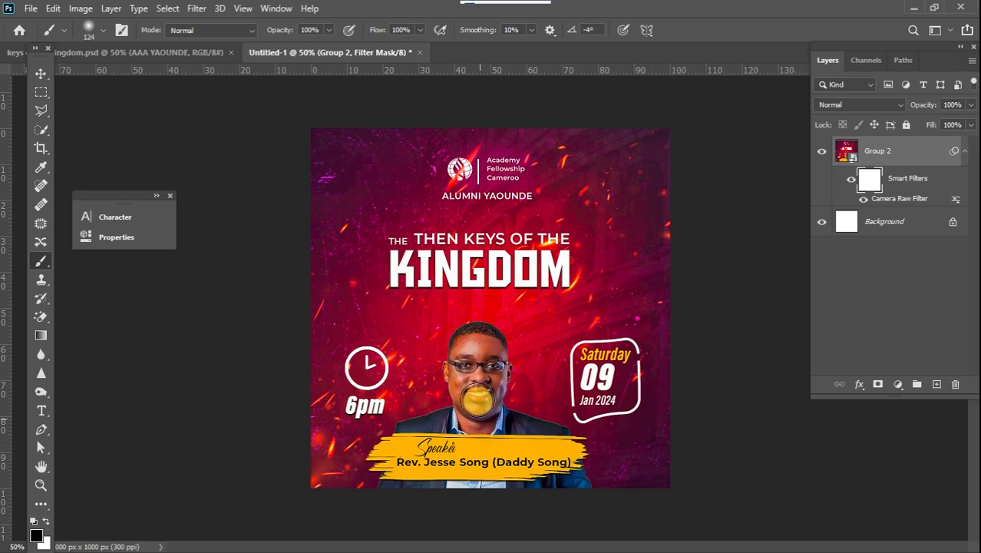
{"action": "mouse_move", "coordinate": [475, 390]}
{"action": "left_mouse_down"}
{"action": "mouse_move", "coordinate": [478, 338]}
{"action": "mouse_move", "coordinate": [467, 345]}
{"action": "mouse_move", "coordinate": [469, 394]}
{"action": "left_mouse_up"}
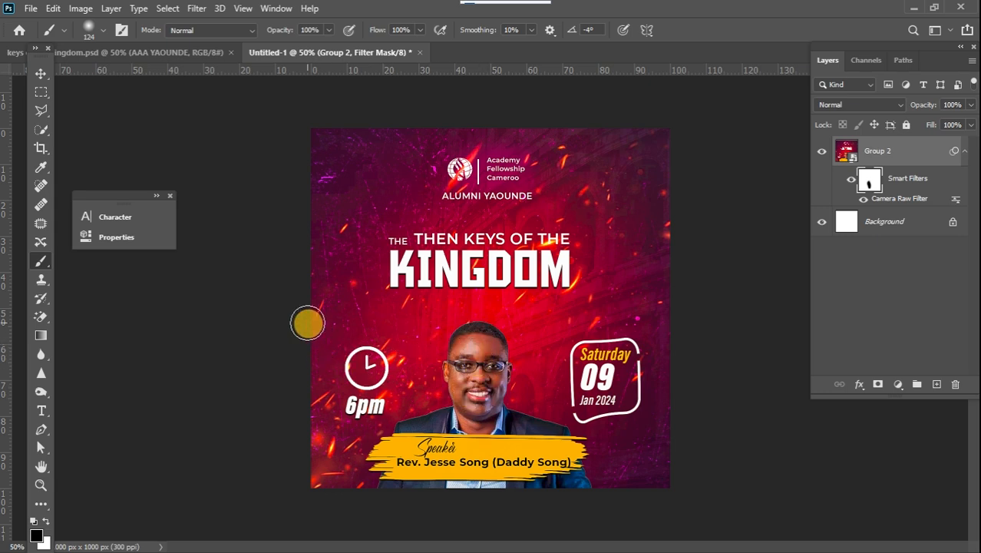
Switch to the Rectangular Marquee tool.
{"action": "left_click", "coordinate": [40, 93]}
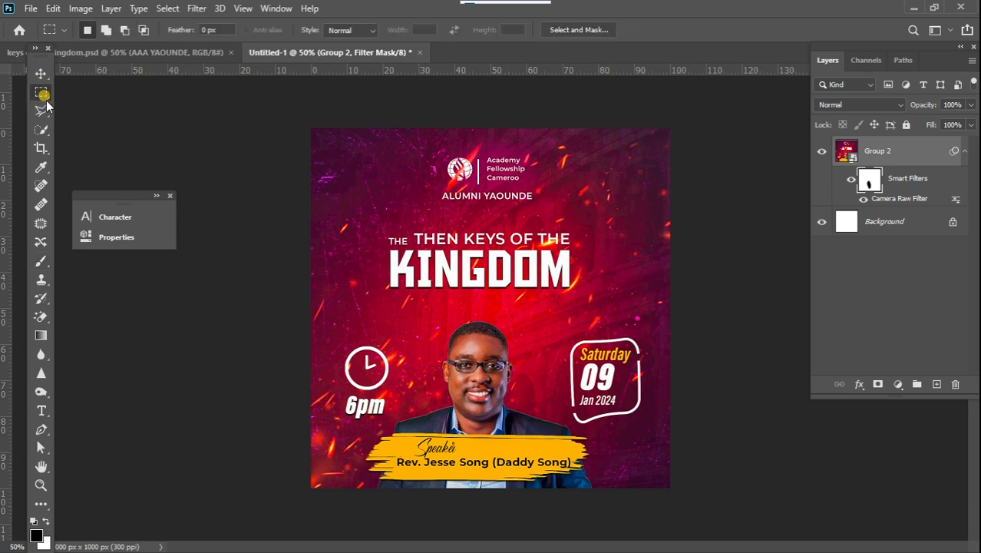
{"action": "left_click", "coordinate": [171, 185]}
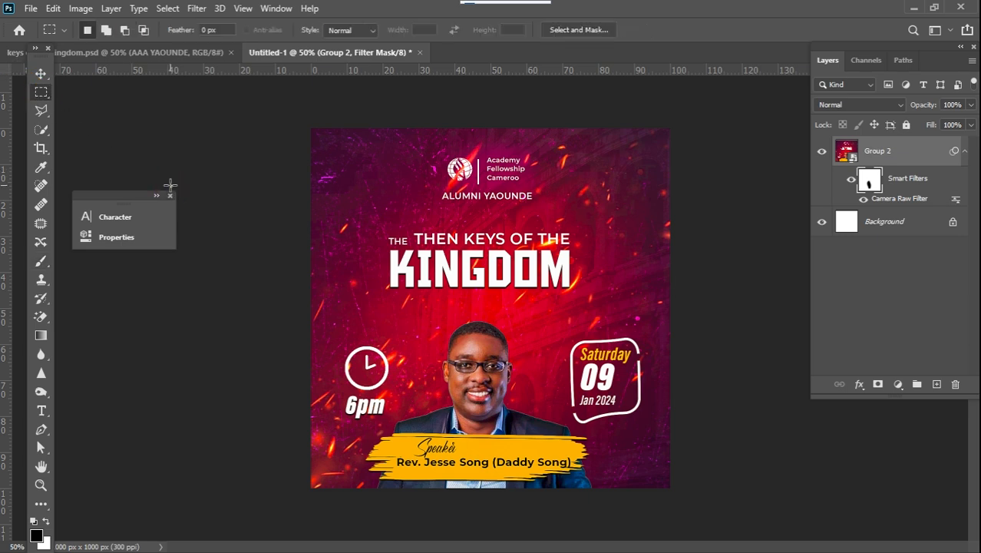